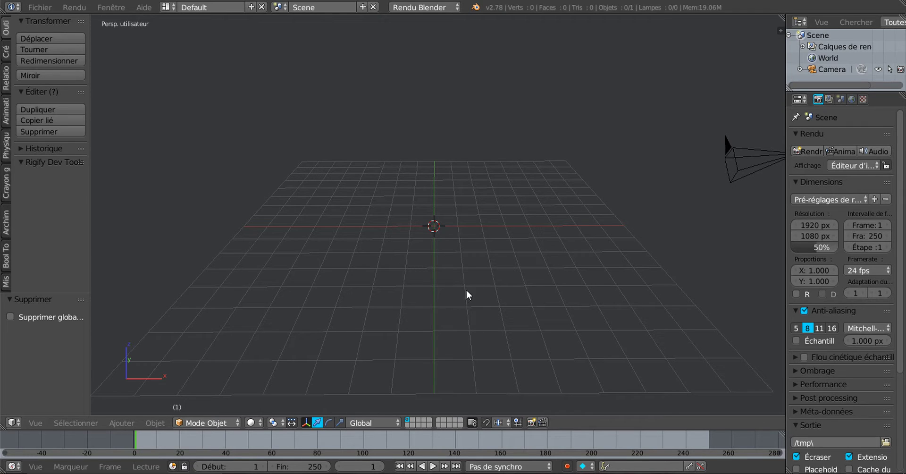
# Zoom into the empty viewport and widen the tool shelf so its labels show in full.
pyautogui.scroll(2, 502, 270)
pyautogui.scroll(2, 502, 270)
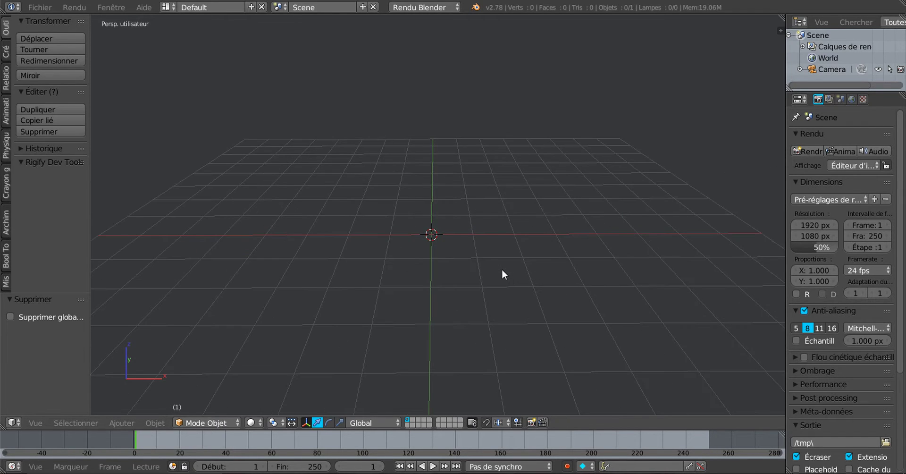
pyautogui.scroll(1, 502, 270)
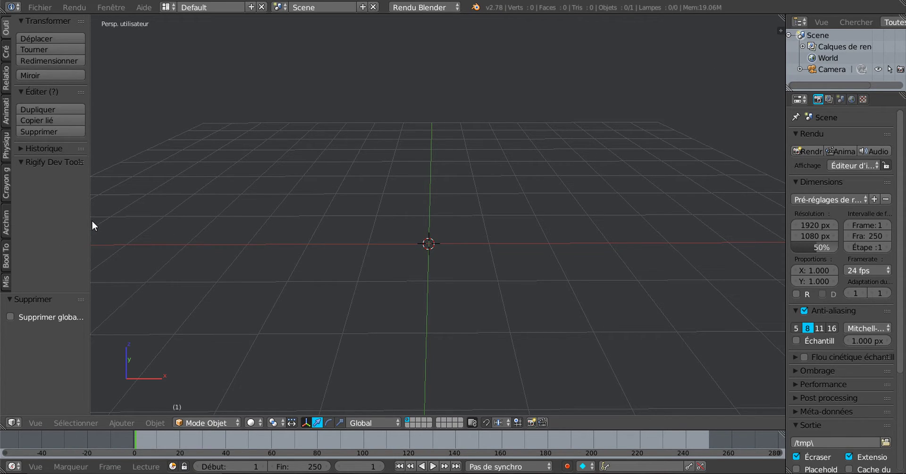
pyautogui.moveTo(90, 223); pyautogui.dragTo(125, 217)
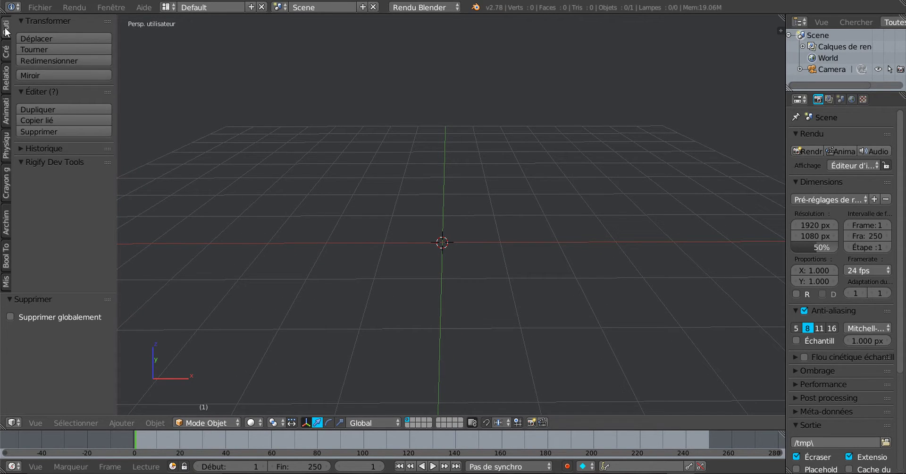
# Add a Suzanne head with a Subdivision Surface modifier at viewport level 2.
pyautogui.click(6, 52)
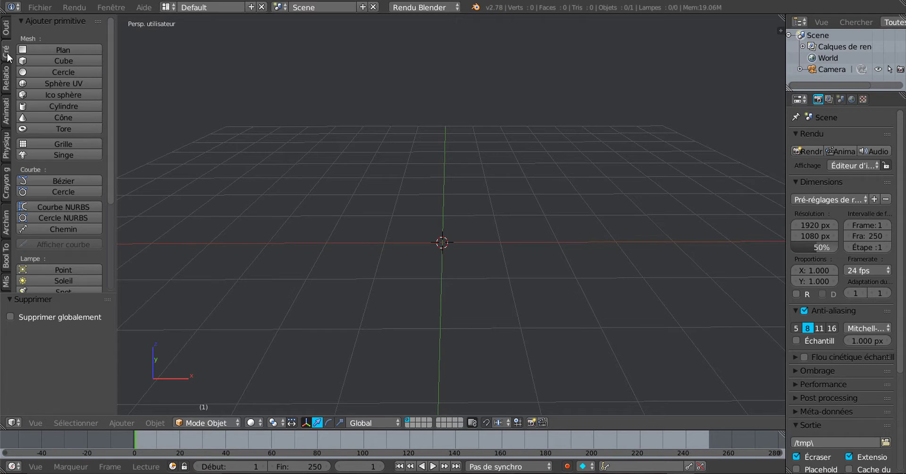
pyautogui.click(43, 154)
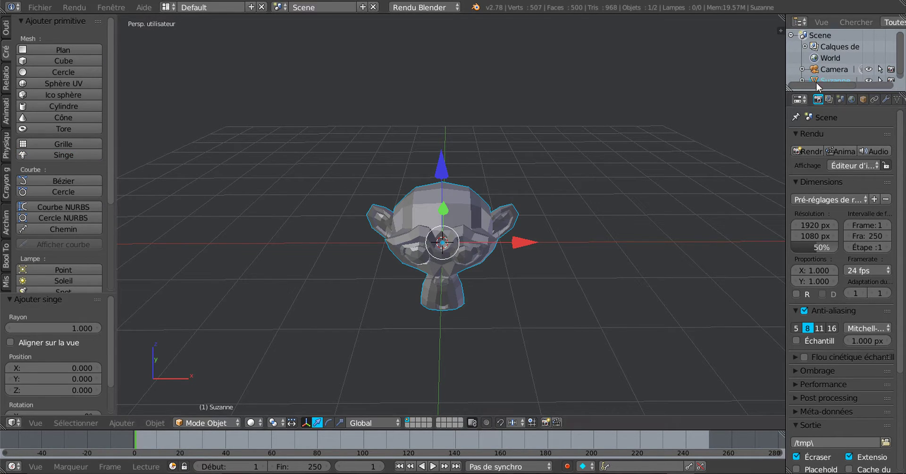
pyautogui.click(886, 99)
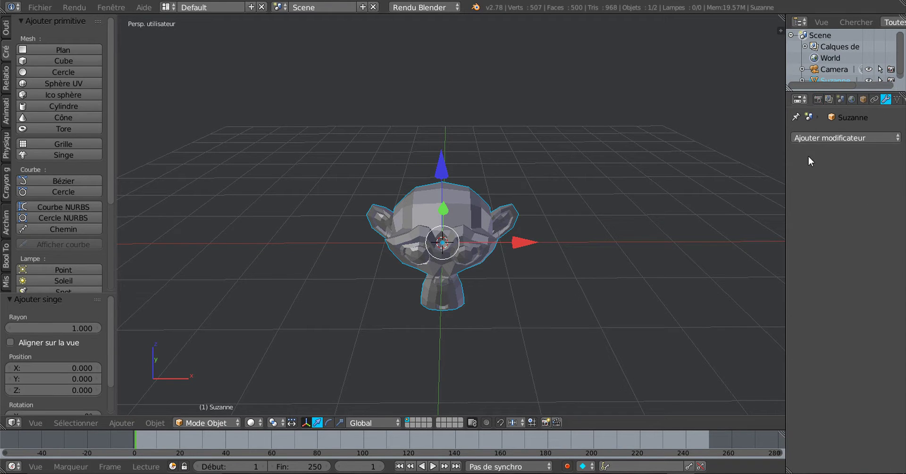
pyautogui.click(839, 135)
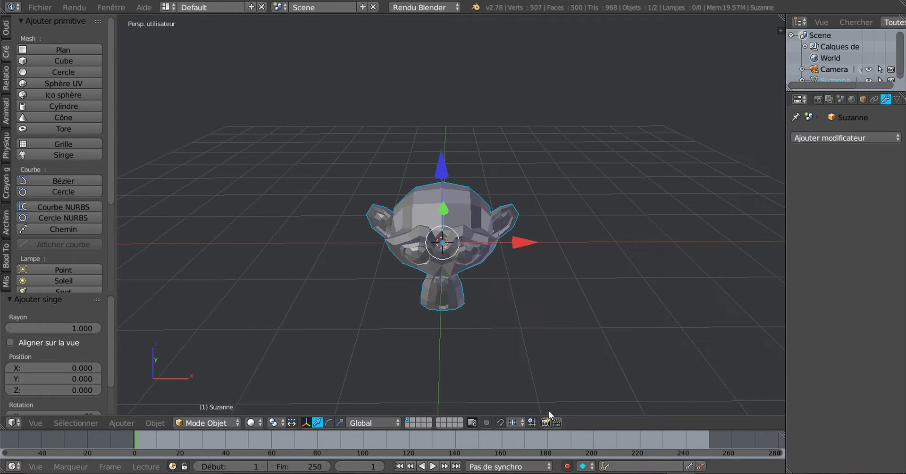
pyautogui.click(842, 138)
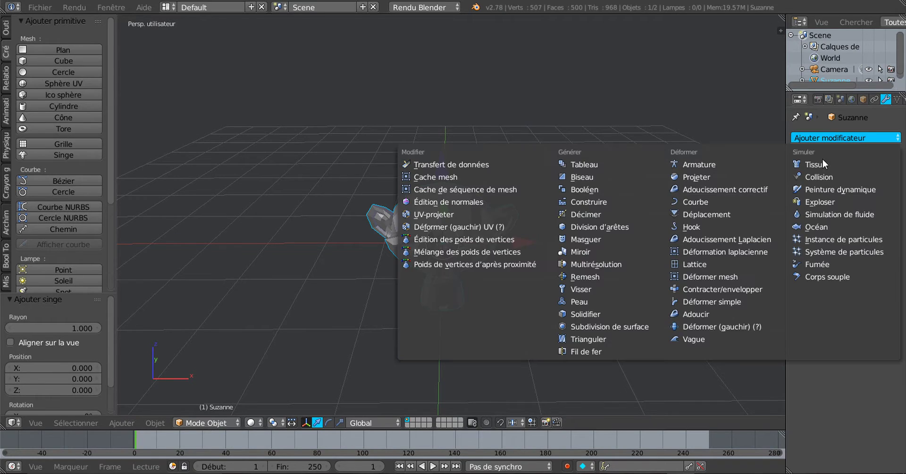
pyautogui.click(600, 324)
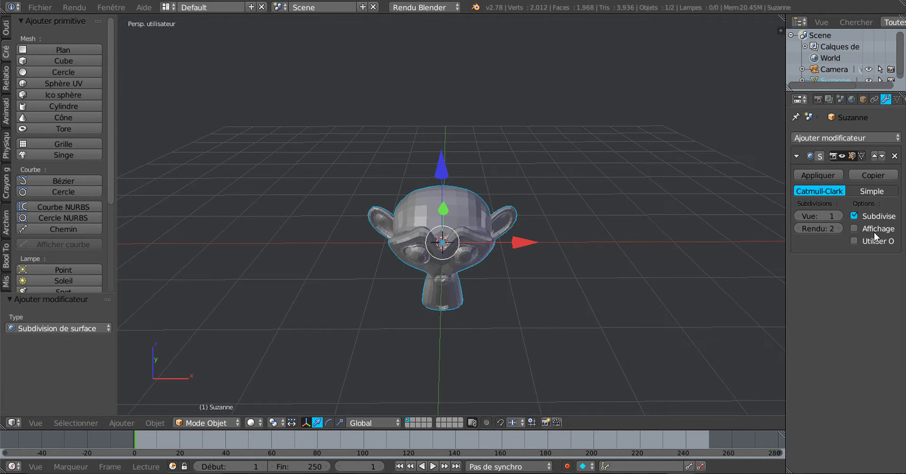
pyautogui.click(839, 216)
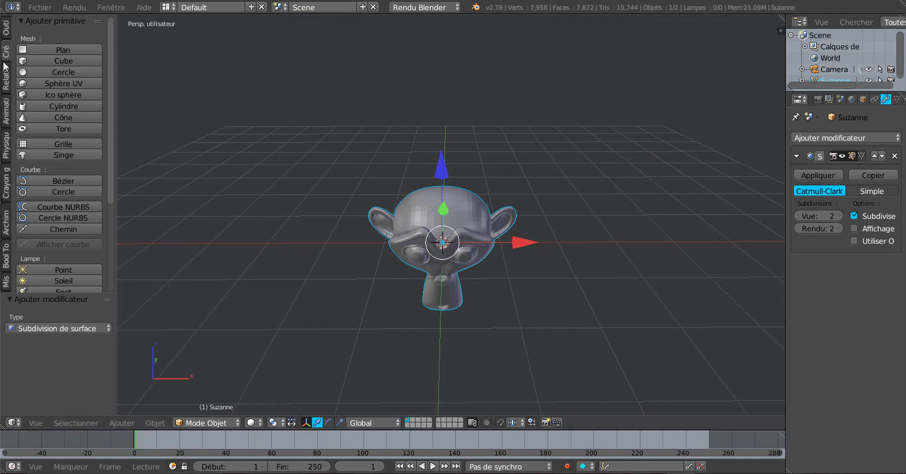
# Shade Suzanne smooth and raise it 0.975 along Z.
pyautogui.click(5, 32)
pyautogui.click(37, 186)
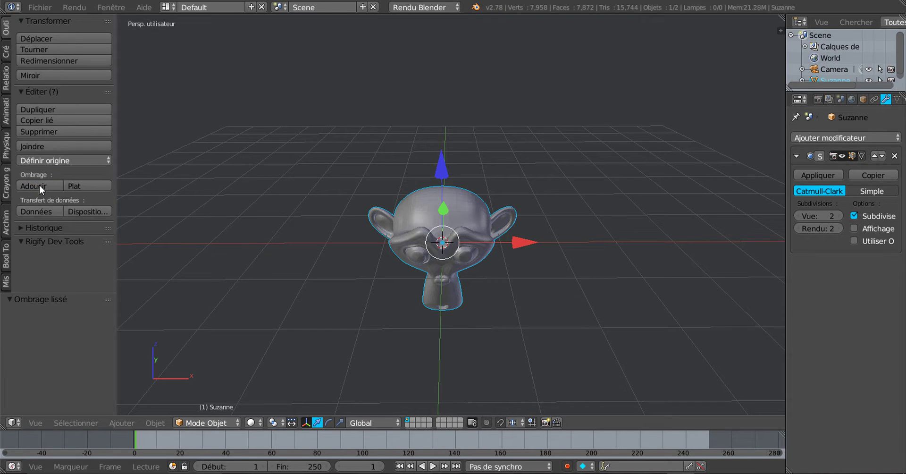
pyautogui.scroll(2, 566, 354)
pyautogui.moveTo(564, 350)
pyautogui.mouseDown(button='middle')
pyautogui.moveTo(588, 299)
pyautogui.moveTo(567, 321)
pyautogui.mouseUp(button='middle')
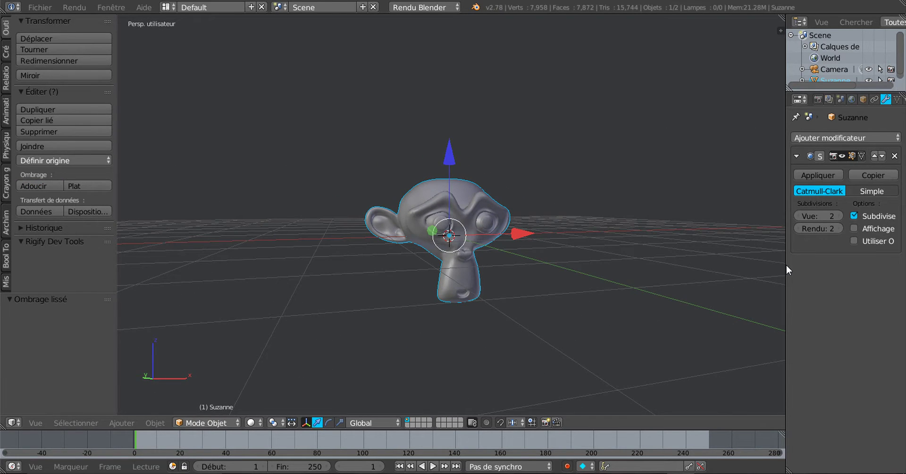
pyautogui.moveTo(786, 265); pyautogui.dragTo(859, 246)
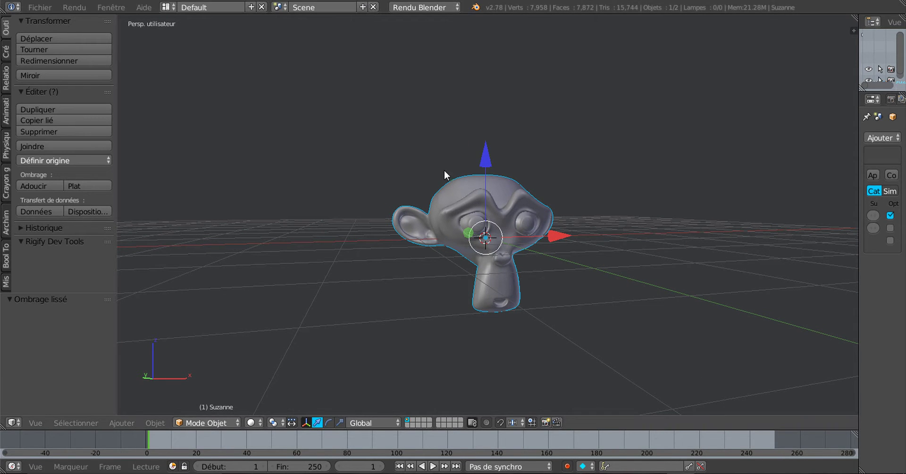
pyautogui.moveTo(485, 141); pyautogui.dragTo(492, 93)
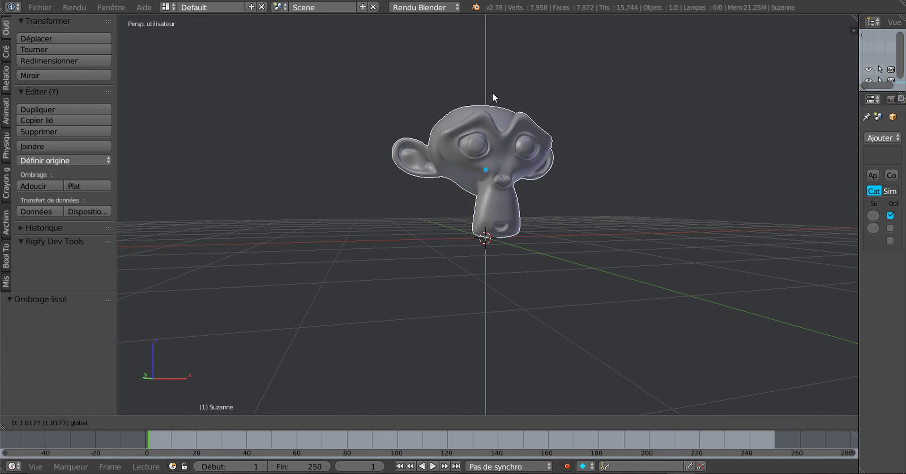
pyautogui.moveTo(492, 92)
pyautogui.mouseDown(button='middle')
pyautogui.moveTo(419, 173)
pyautogui.moveTo(454, 207)
pyautogui.moveTo(422, 82)
pyautogui.mouseUp(button='middle')
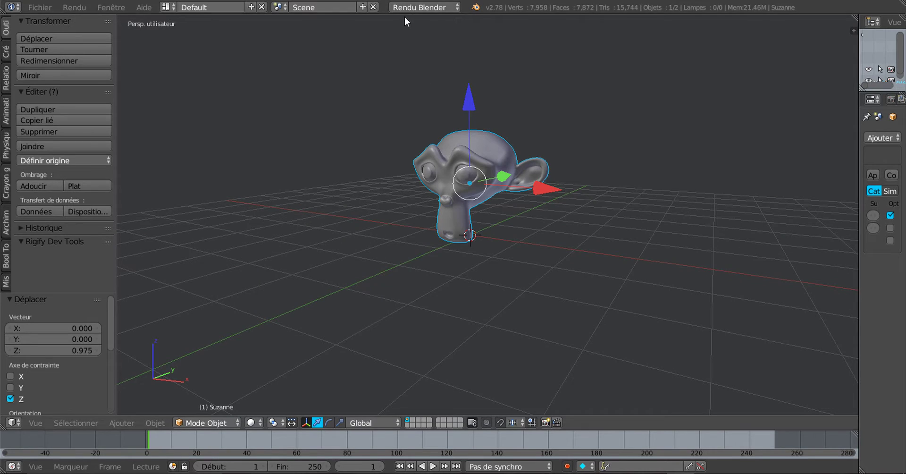
# Switch the render engine to Cycles and add a floor plane scaled to 5.006.
pyautogui.click(421, 7)
pyautogui.click(418, 47)
pyautogui.click(6, 50)
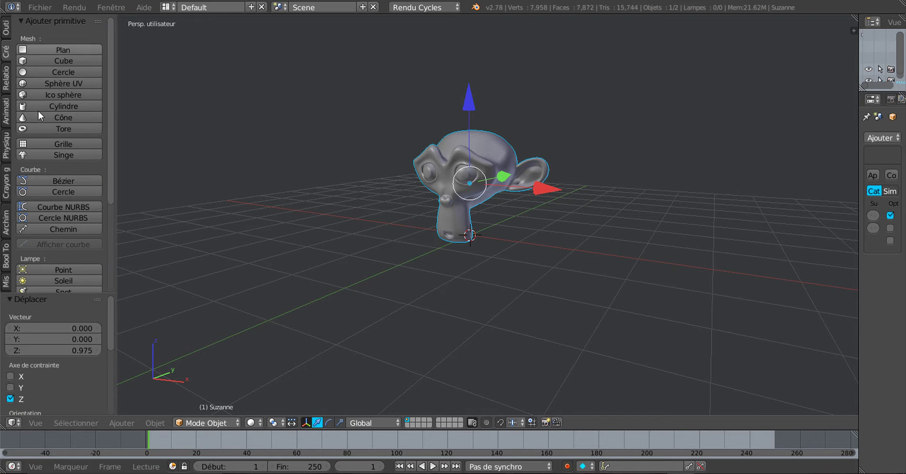
pyautogui.click(52, 48)
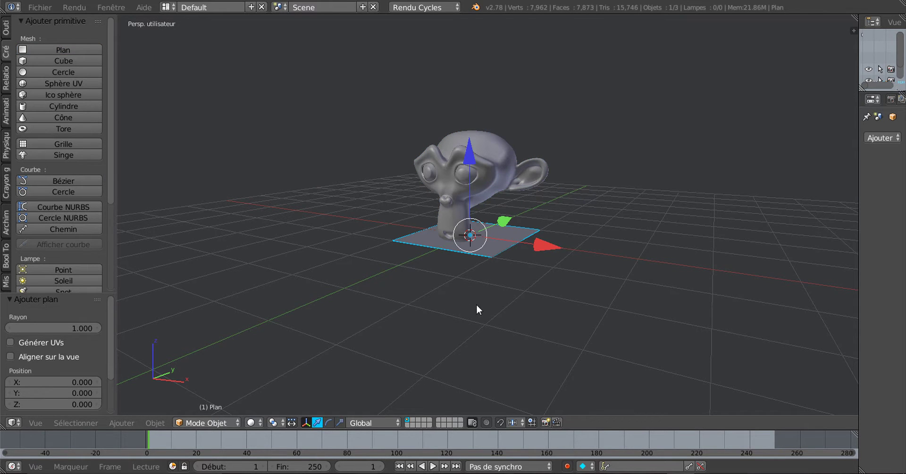
pyautogui.press('s')
pyautogui.click(800, 356)
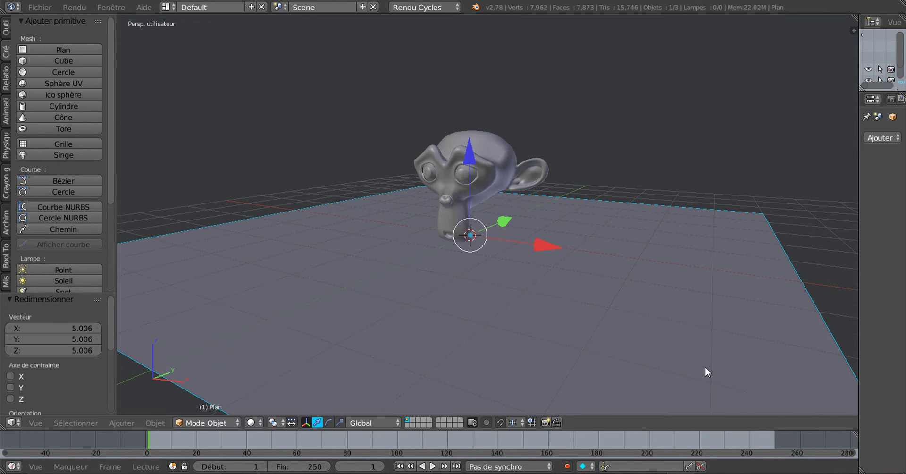
pyautogui.moveTo(705, 366); pyautogui.dragTo(629, 335, button='middle')
pyautogui.scroll(2, 623, 339)
pyautogui.scroll(2, 566, 335)
pyautogui.scroll(1, 526, 331)
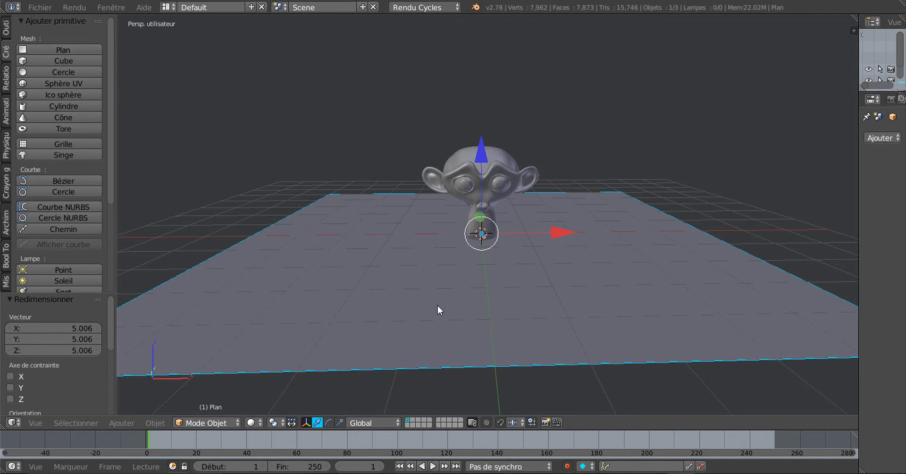
# Duplicate the floor plane and raise the copy high above Suzanne.
pyautogui.hotkey('shift', 'd')
pyautogui.click(433, 40)
pyautogui.scroll(-4, 427, 109)
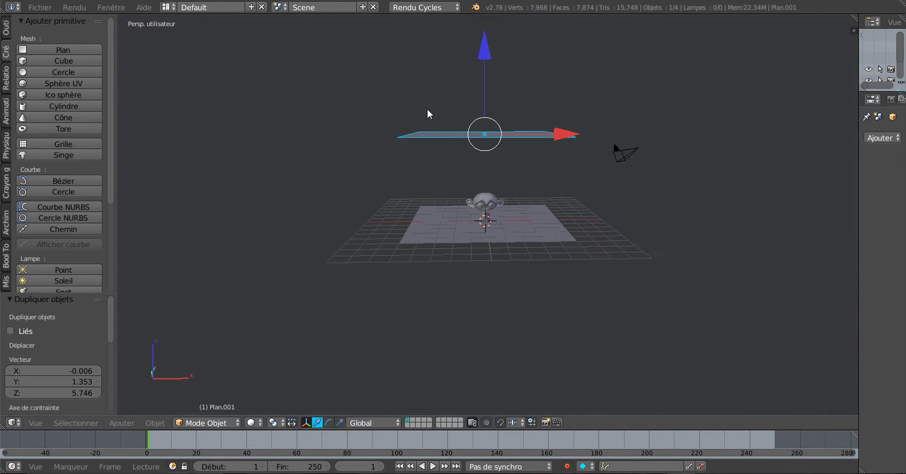
pyautogui.moveTo(482, 53); pyautogui.dragTo(488, 36)
pyautogui.moveTo(487, 36)
pyautogui.mouseDown(button='middle')
pyautogui.moveTo(638, 135)
pyautogui.moveTo(552, 154)
pyautogui.mouseUp(button='middle')
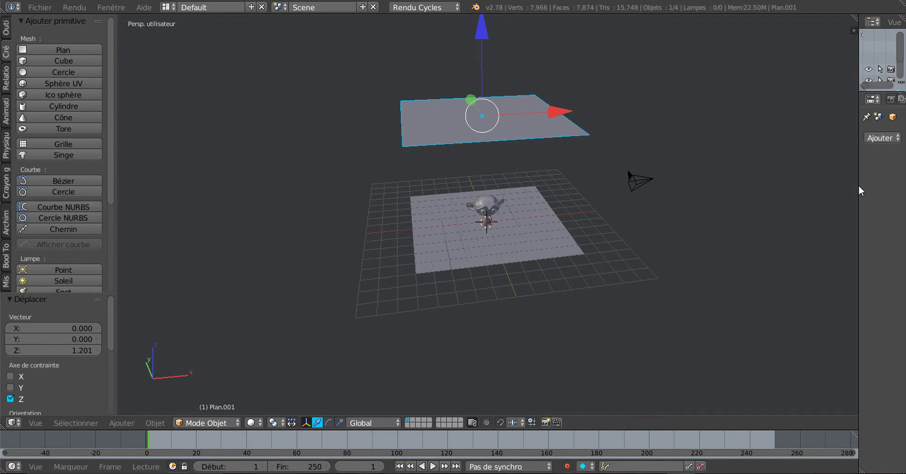
pyautogui.moveTo(859, 185); pyautogui.dragTo(681, 207)
pyautogui.moveTo(476, 236)
pyautogui.mouseDown(button='middle')
pyautogui.moveTo(476, 254)
pyautogui.moveTo(477, 220)
pyautogui.mouseUp(button='middle')
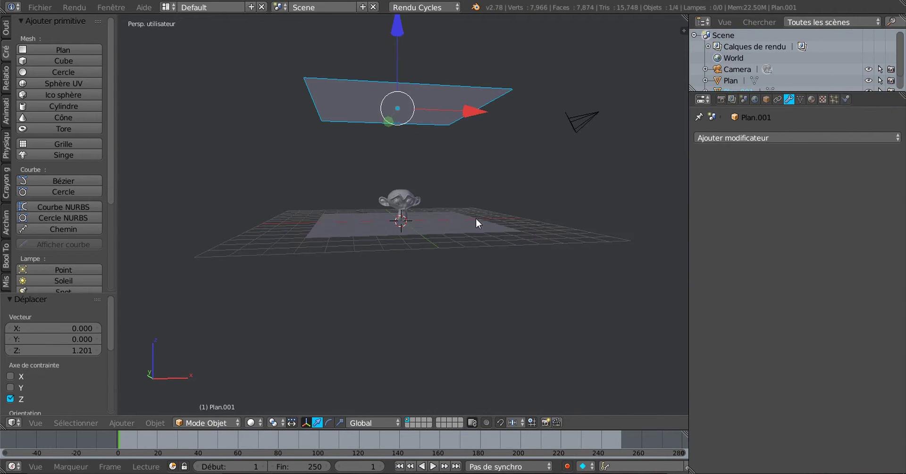
pyautogui.scroll(2, 476, 225)
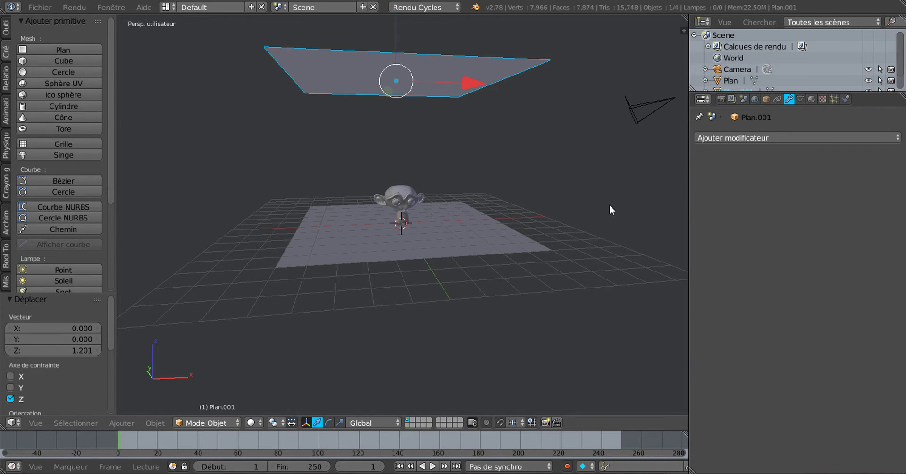
pyautogui.moveTo(609, 205)
pyautogui.mouseDown(button='middle')
pyautogui.moveTo(598, 241)
pyautogui.moveTo(641, 124)
pyautogui.mouseUp(button='middle')
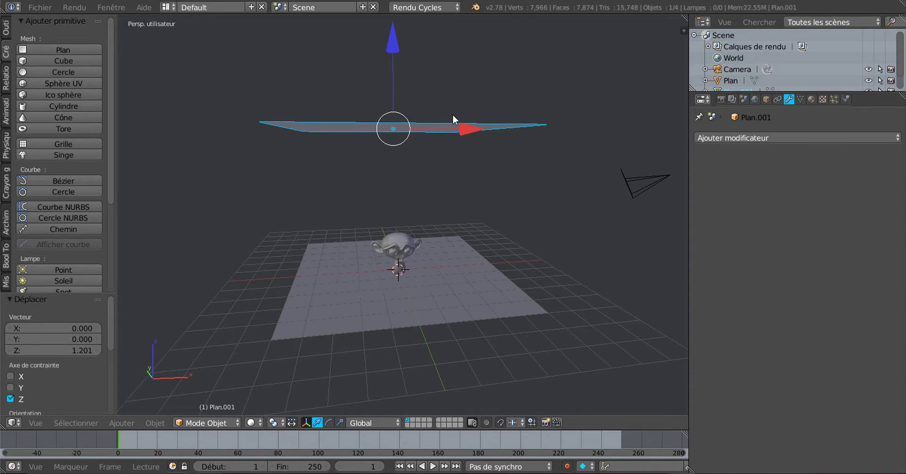
# Give the raised plane a new material using an Emission shader.
pyautogui.click(801, 136)
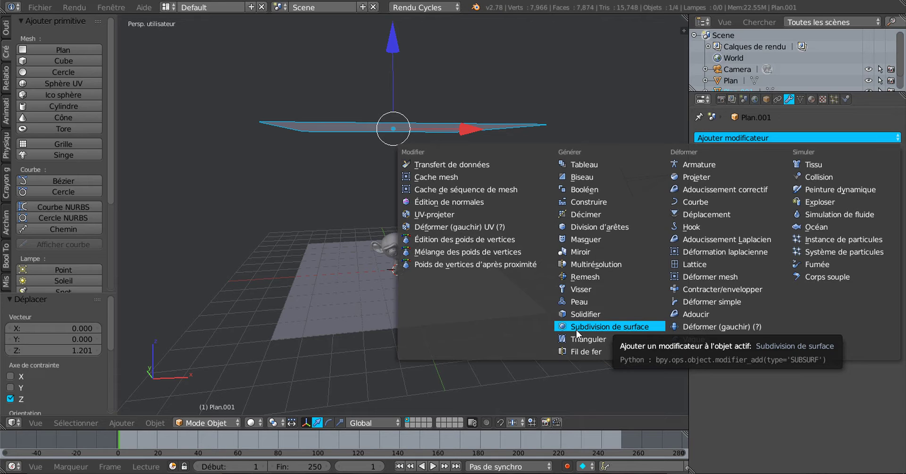
pyautogui.click(801, 405)
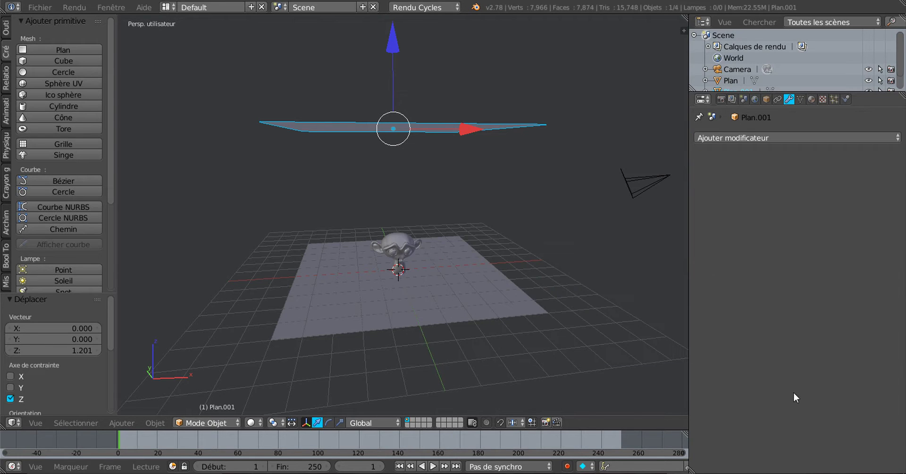
pyautogui.click(811, 99)
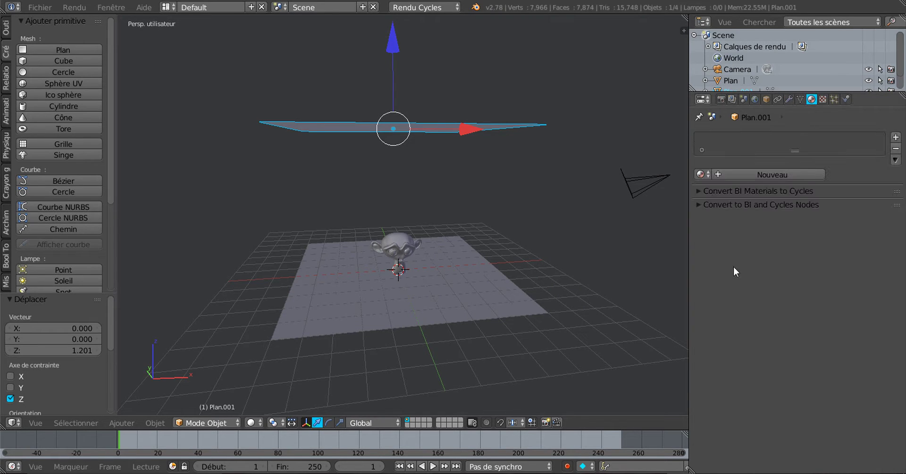
pyautogui.click(789, 172)
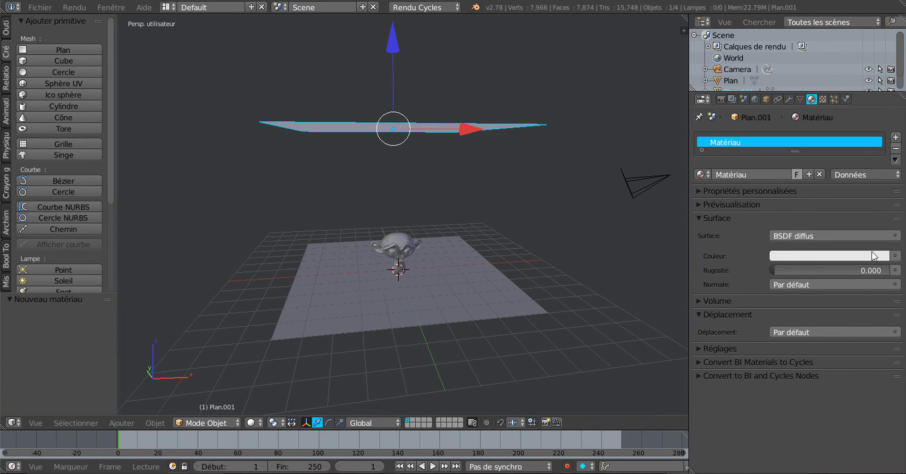
pyautogui.click(857, 237)
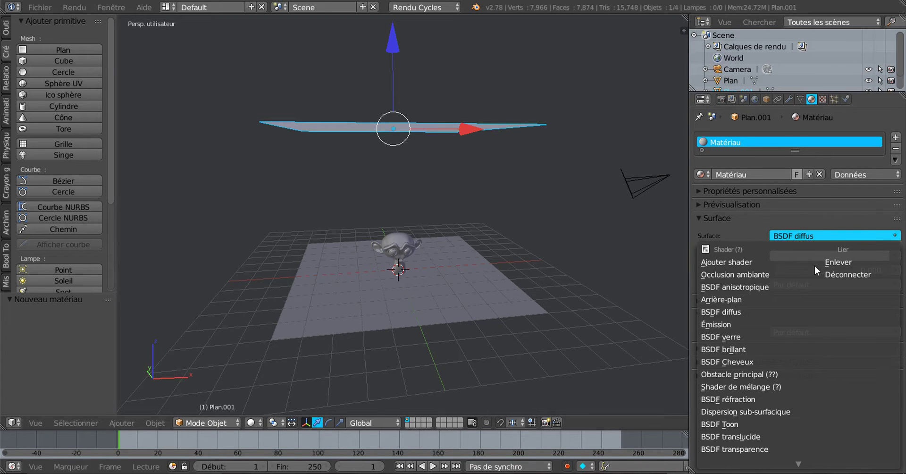
pyautogui.click(726, 325)
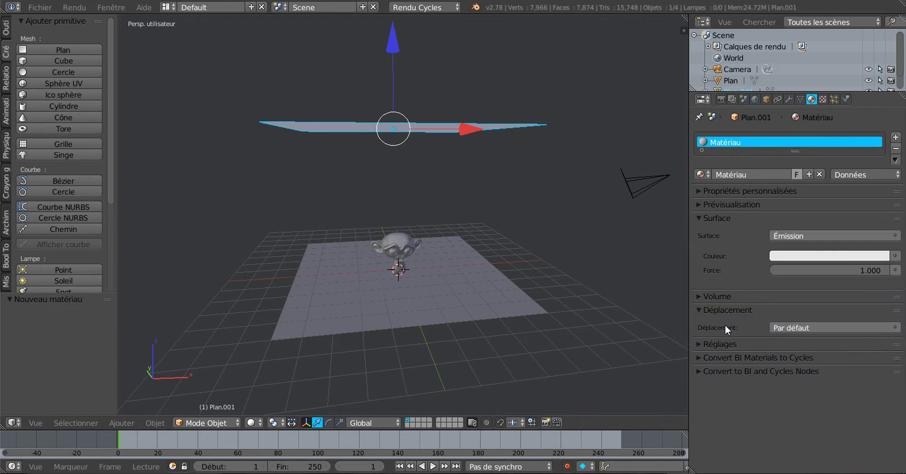
# Drive the emission colour with an Image Texture and browse for an image file.
pyautogui.click(893, 257)
pyautogui.press('Escape')
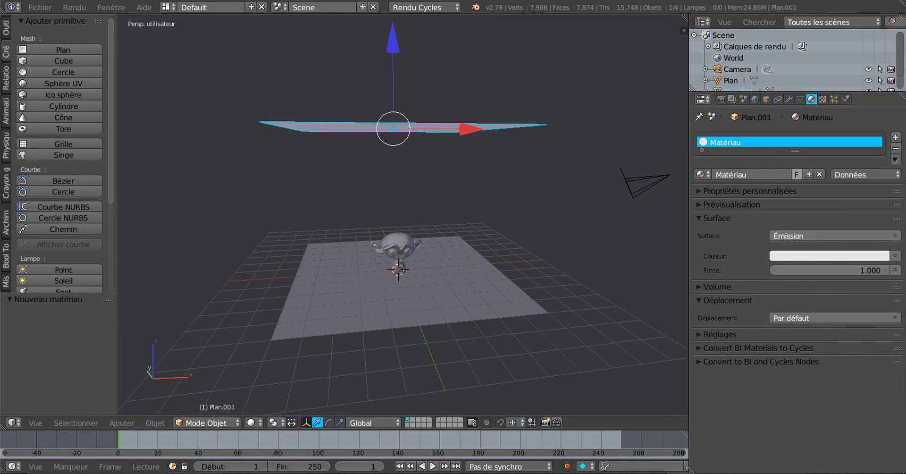
pyautogui.click(899, 256)
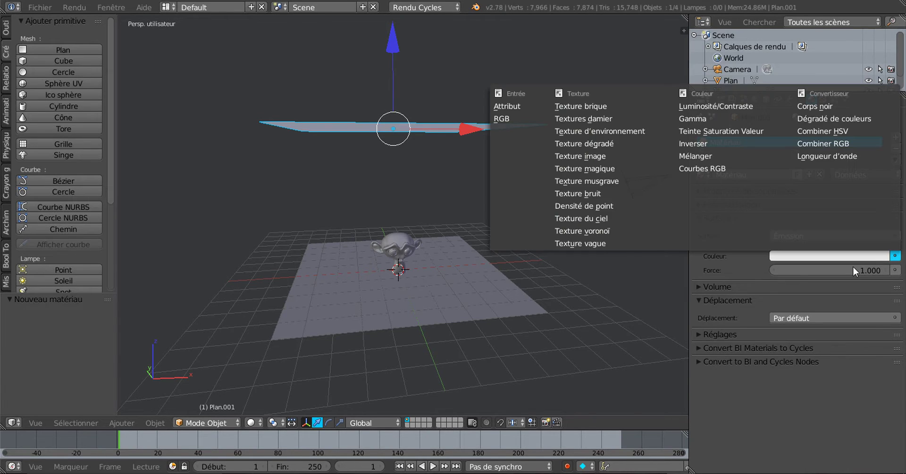
pyautogui.click(895, 256)
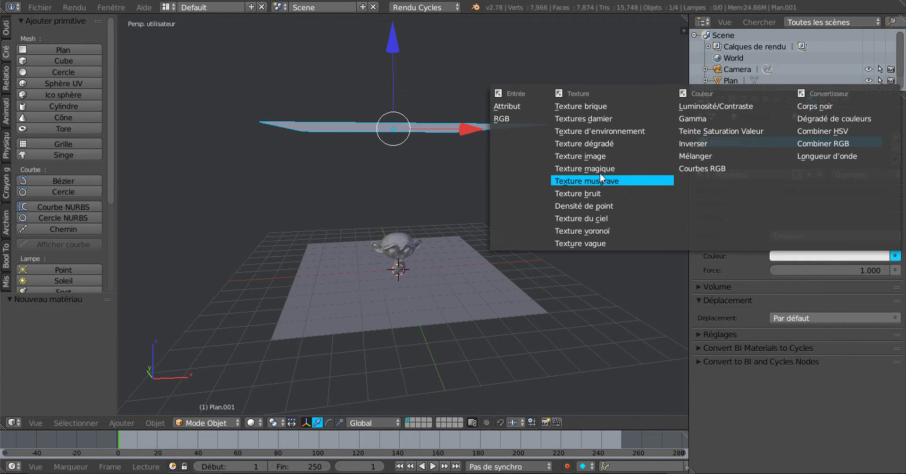
pyautogui.click(588, 156)
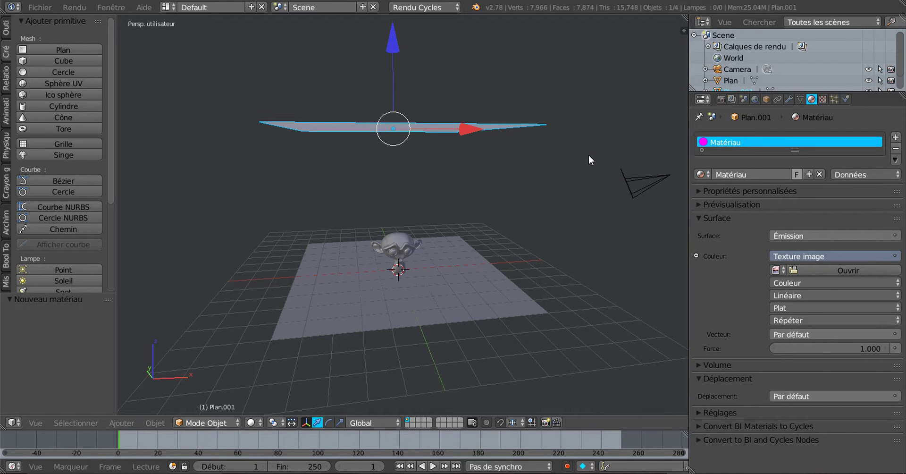
pyautogui.click(856, 270)
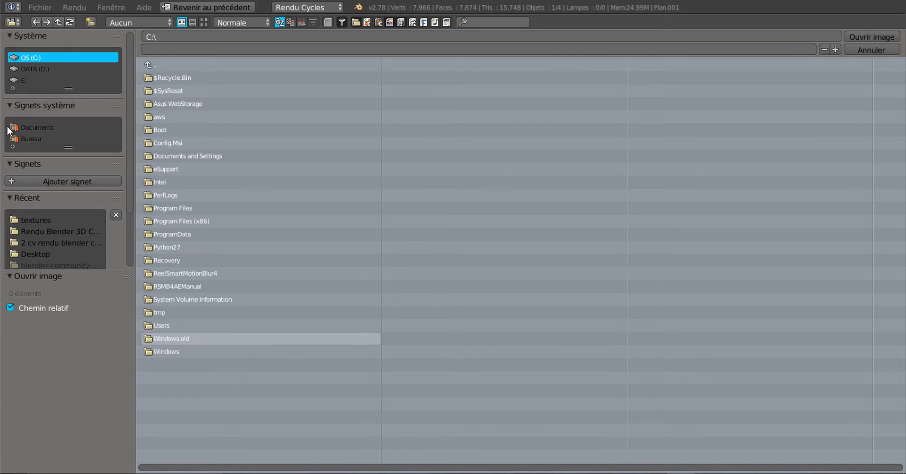
# Load papier-peint-600-yed.jpg from the Desktop textures folder into the image texture.
pyautogui.click(35, 254)
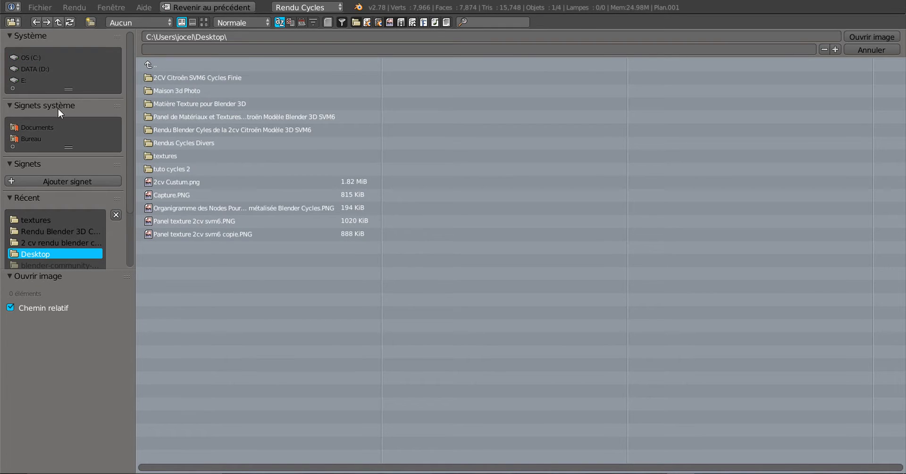
pyautogui.click(204, 22)
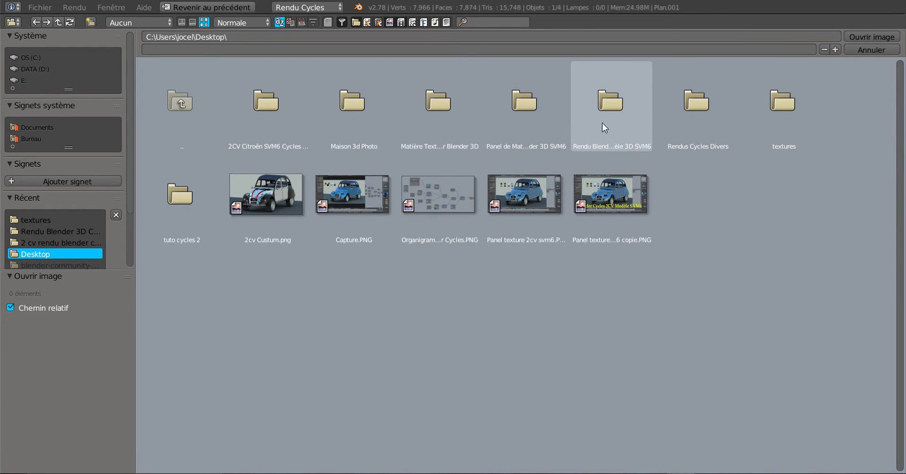
pyautogui.click(777, 111)
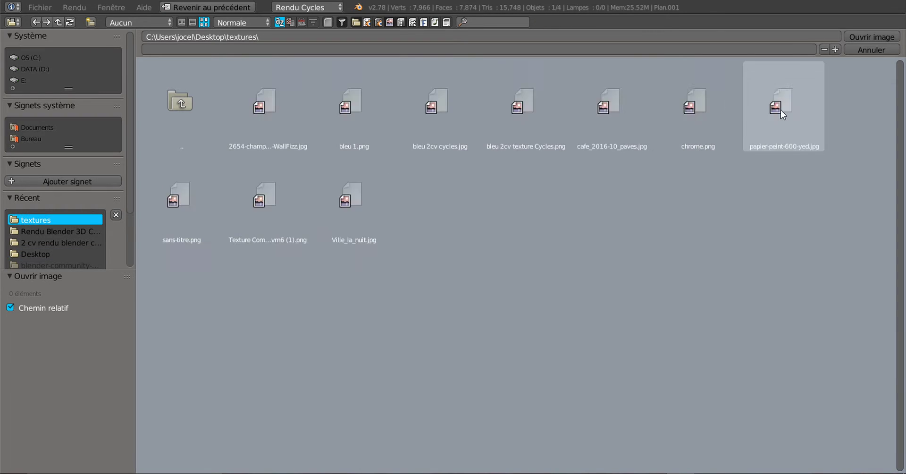
pyautogui.click(788, 113)
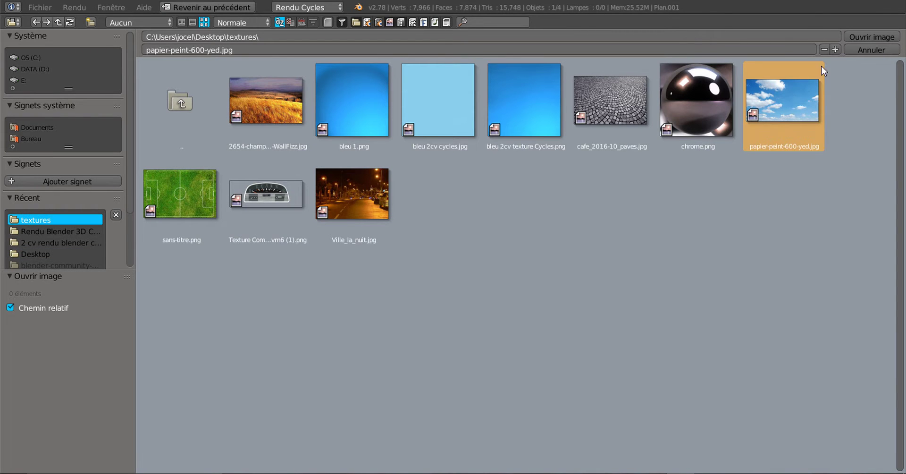
pyautogui.click(872, 36)
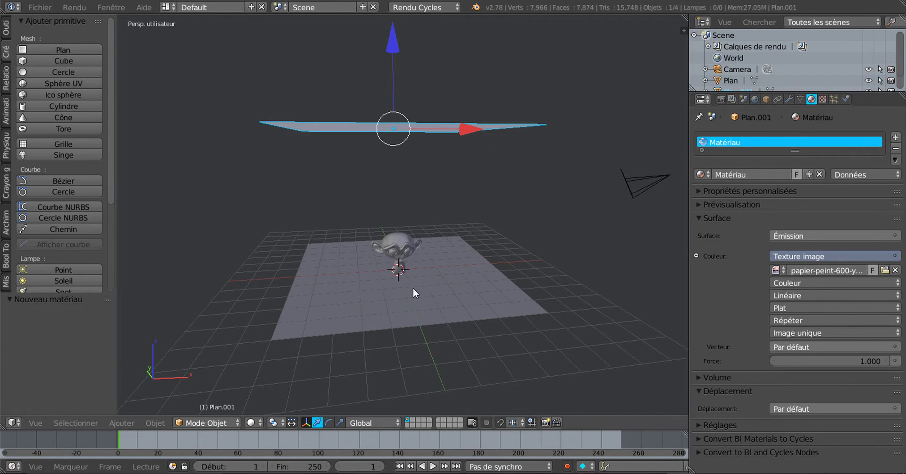
# Switch the viewport to rendered shading and put the sky plane into Edit Mode.
pyautogui.click(251, 423)
pyautogui.click(265, 345)
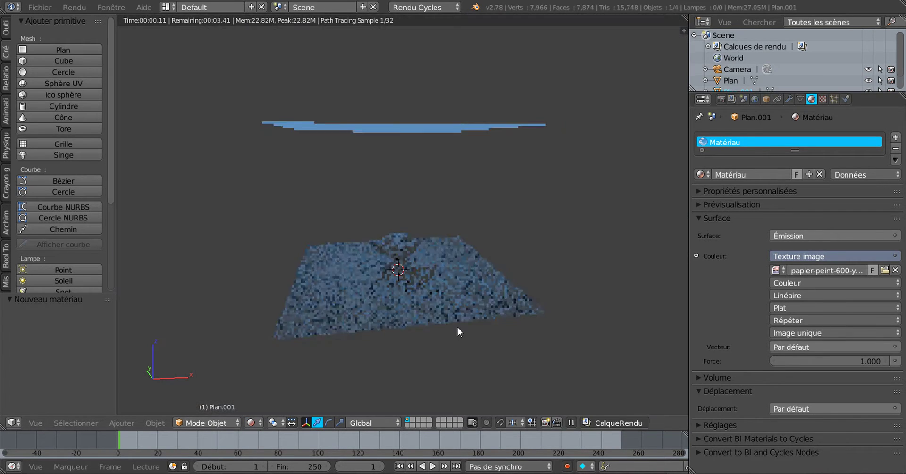
pyautogui.moveTo(457, 327)
pyautogui.mouseDown(button='middle')
pyautogui.moveTo(452, 295)
pyautogui.moveTo(427, 267)
pyautogui.mouseUp(button='middle')
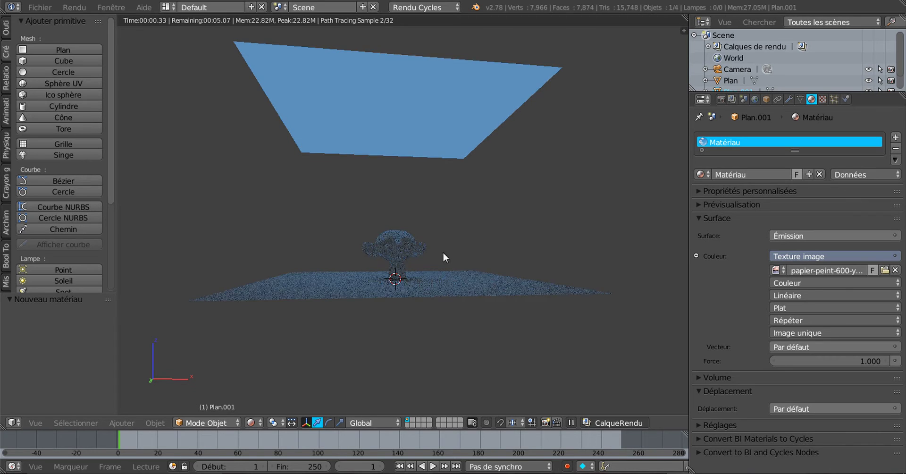
pyautogui.moveTo(524, 218); pyautogui.dragTo(529, 263, button='middle')
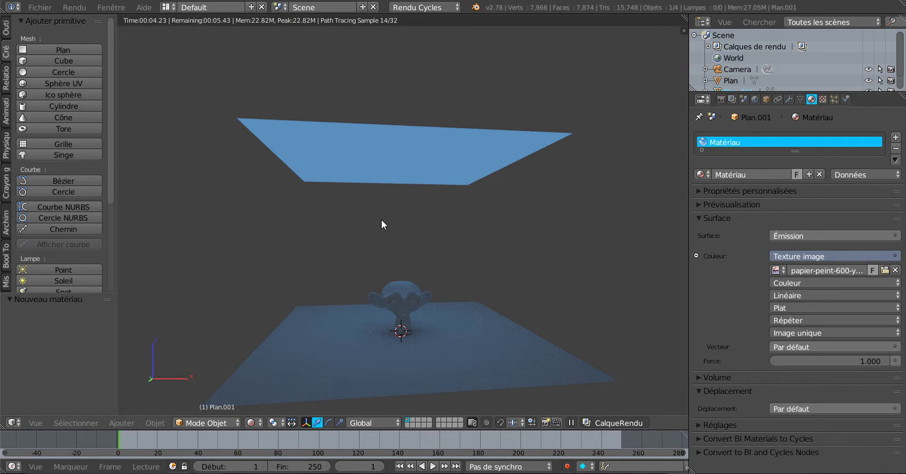
pyautogui.press('Tab')
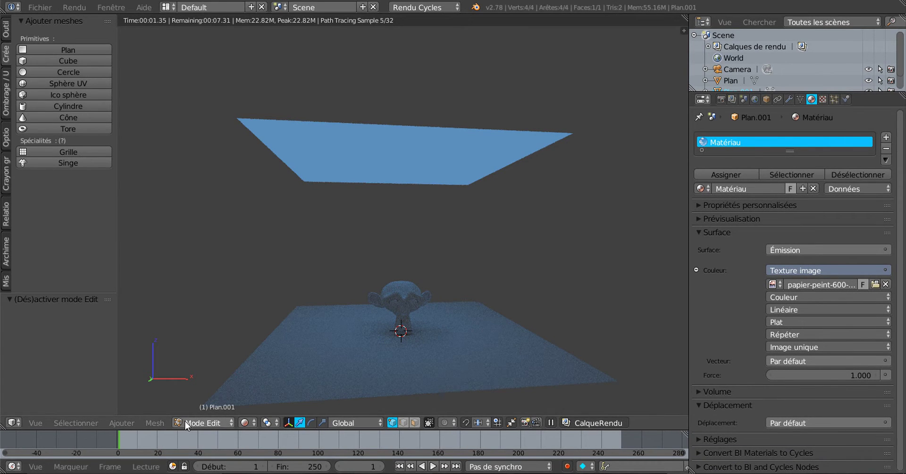
pyautogui.click(153, 422)
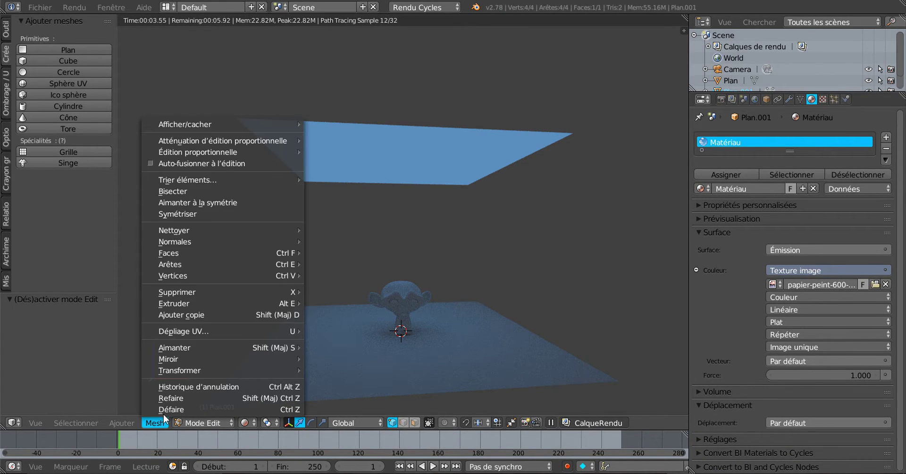
pyautogui.moveTo(177, 330)
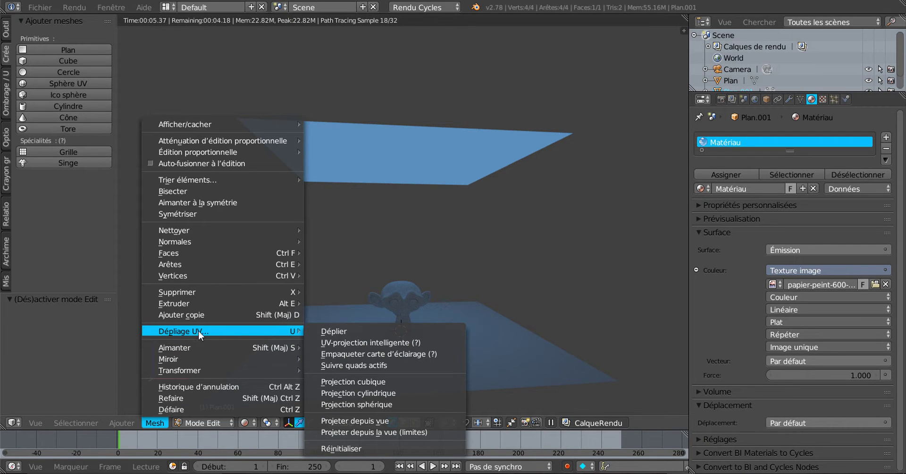
# UV-unwrap the sky plane and scale it up by 2.105.
pyautogui.click(355, 331)
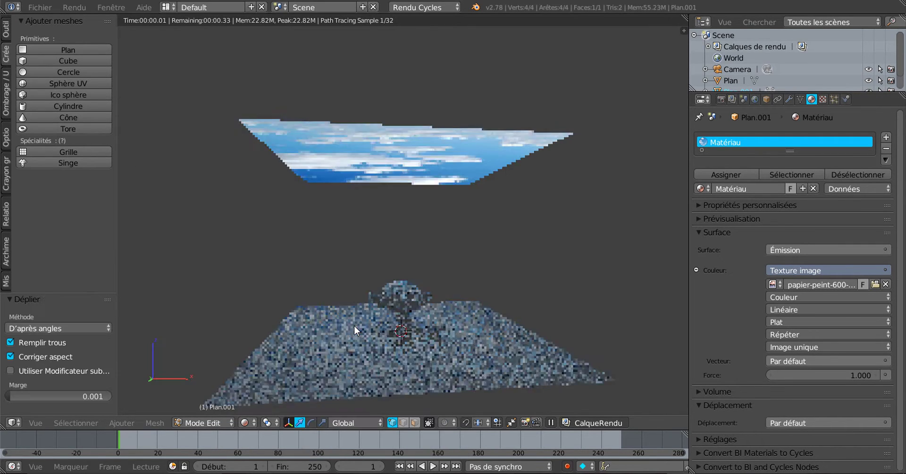
pyautogui.press('s')
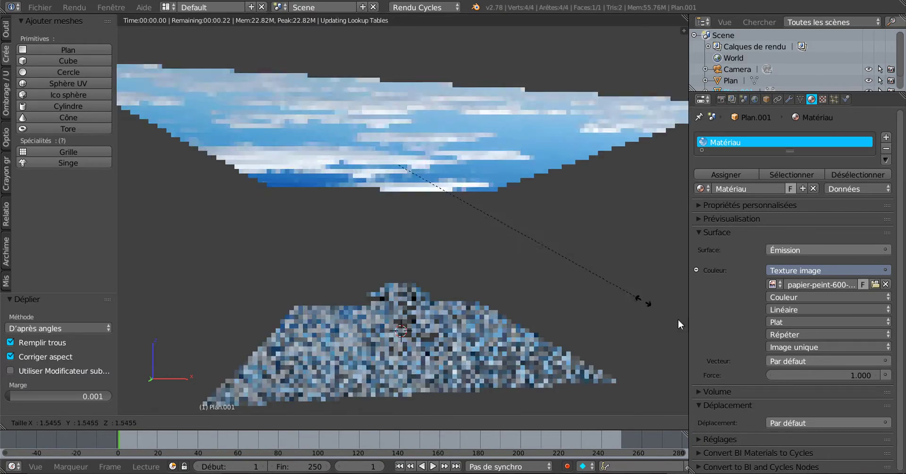
pyautogui.click(159, 360)
pyautogui.scroll(-2, 197, 343)
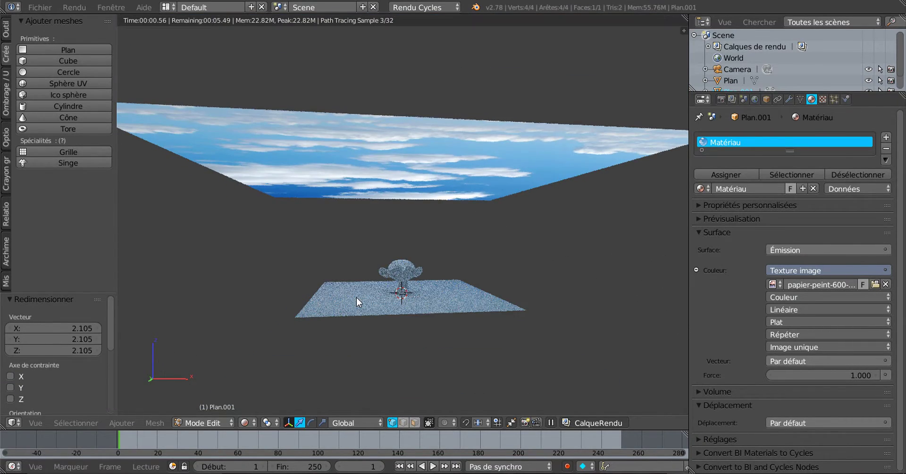
pyautogui.moveTo(356, 298); pyautogui.dragTo(354, 321, button='middle')
pyautogui.scroll(2, 588, 270)
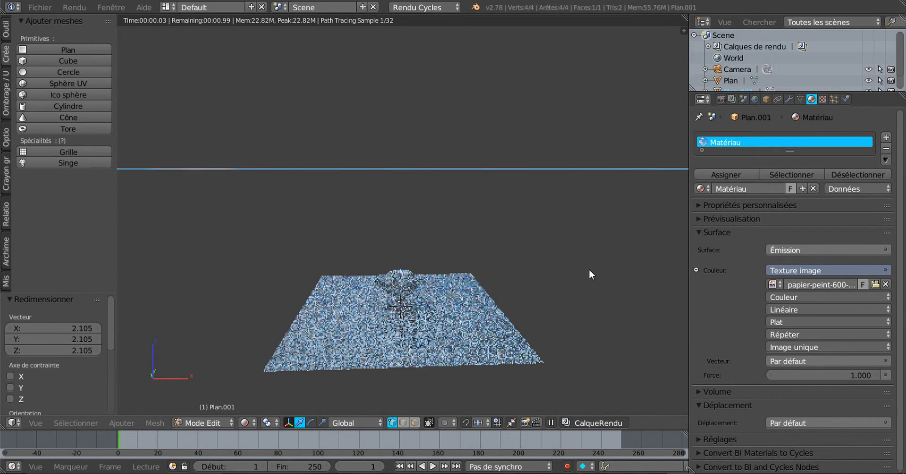
pyautogui.scroll(-2, 587, 271)
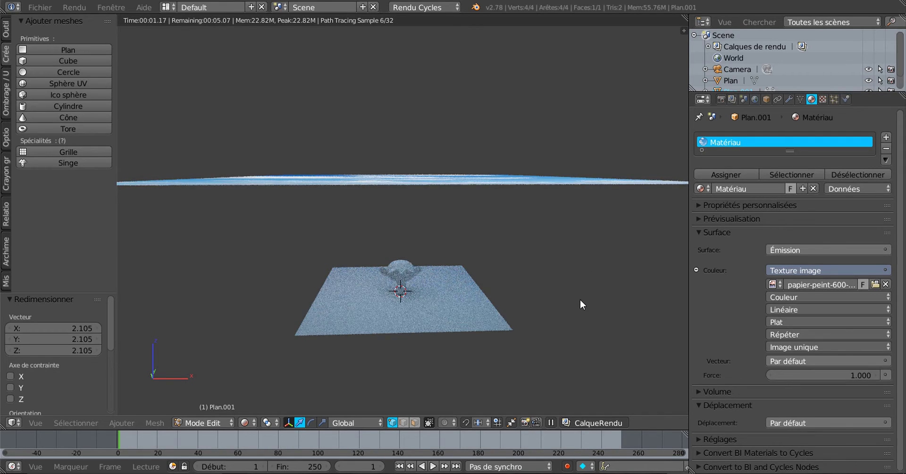
# Raise the sky plane 8.246 along Z and return to Object Mode.
pyautogui.press('g')
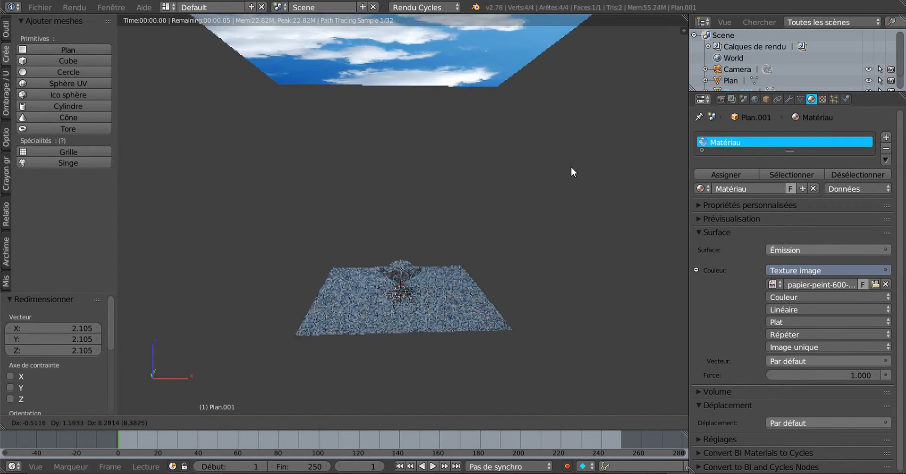
pyautogui.click(570, 166)
pyautogui.moveTo(461, 260)
pyautogui.mouseDown(button='middle')
pyautogui.moveTo(450, 266)
pyautogui.moveTo(445, 335)
pyautogui.moveTo(433, 255)
pyautogui.moveTo(421, 244)
pyautogui.mouseUp(button='middle')
pyautogui.scroll(2, 421, 244)
pyautogui.scroll(1, 400, 237)
pyautogui.scroll(1, 399, 237)
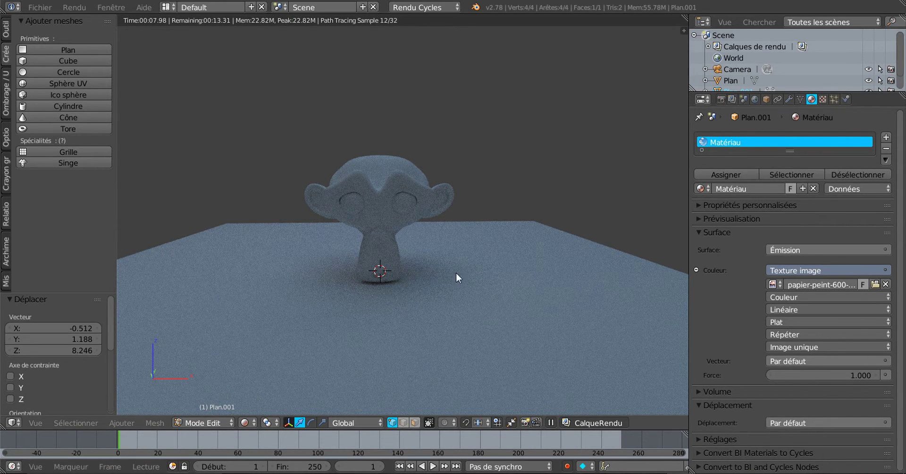
pyautogui.press('Tab')
# Give the floor plane a new Diffuse material coloured red.
pyautogui.rightClick(488, 297)
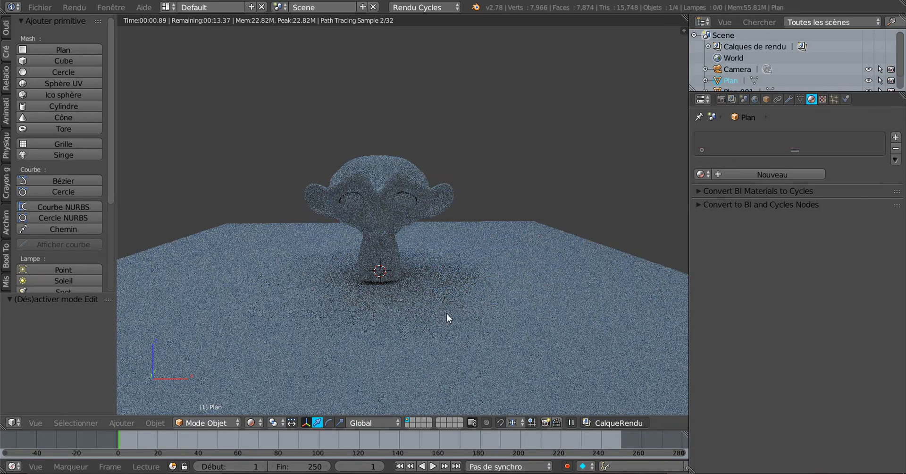
pyautogui.click(776, 172)
pyautogui.click(820, 256)
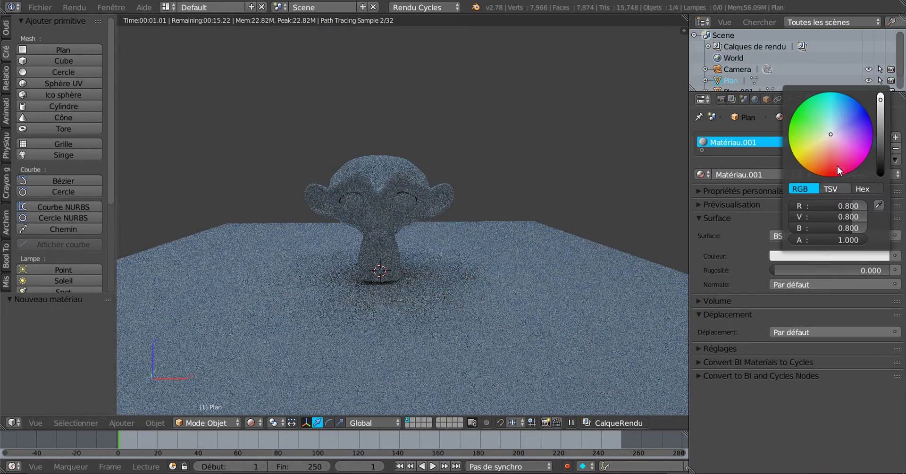
pyautogui.click(837, 163)
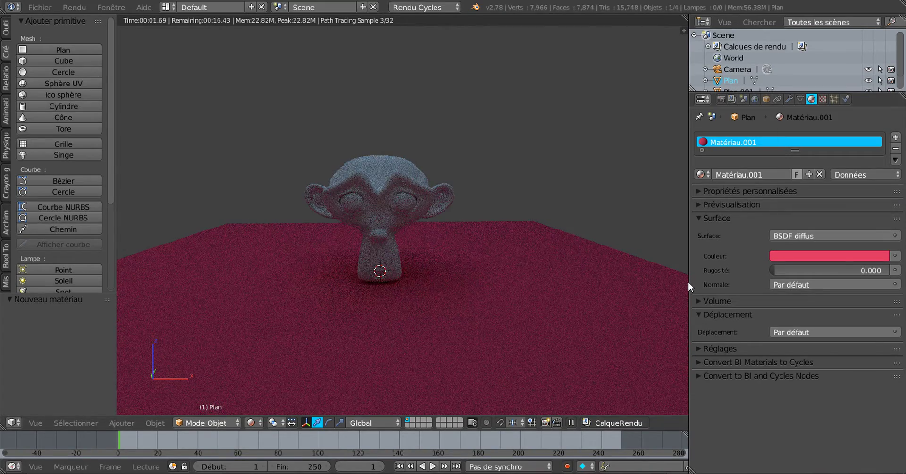
pyautogui.moveTo(688, 282); pyautogui.dragTo(707, 277)
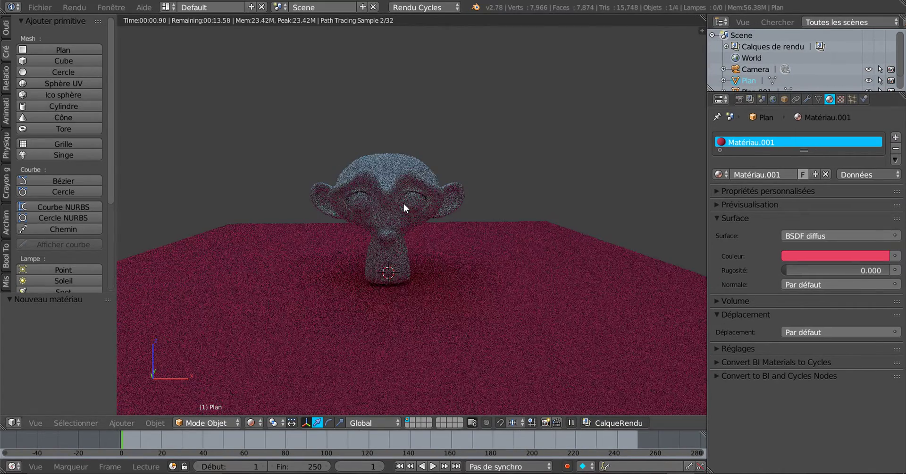
pyautogui.rightClick(407, 196)
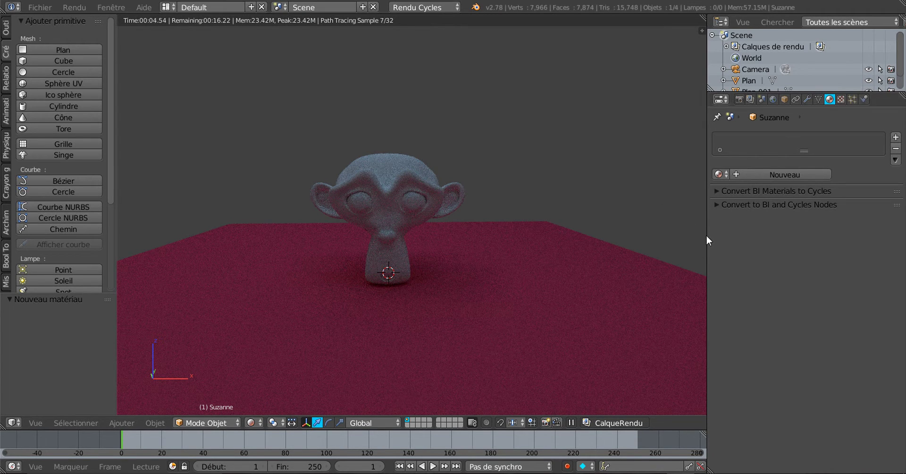
# Enable nodes for the World and adjust its background colour.
pyautogui.click(772, 99)
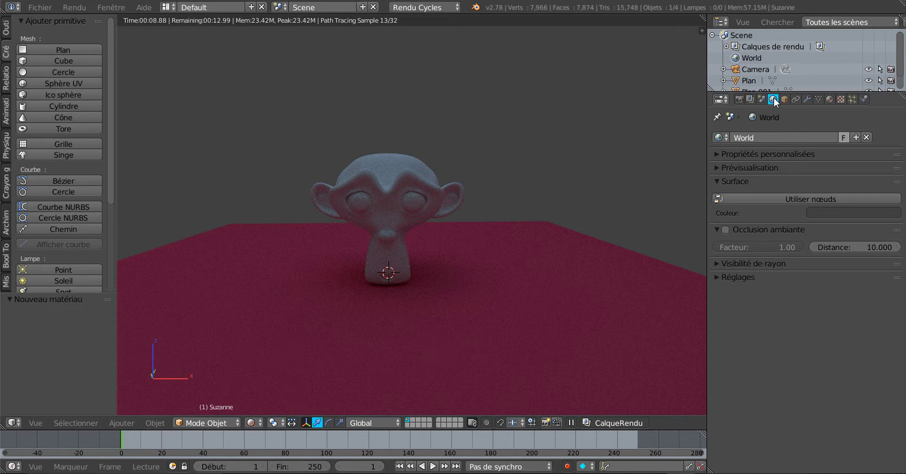
pyautogui.click(714, 166)
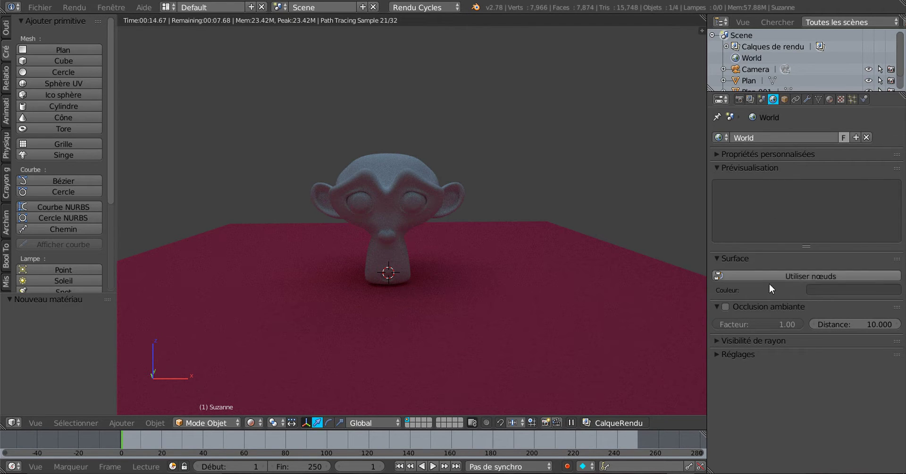
pyautogui.click(805, 276)
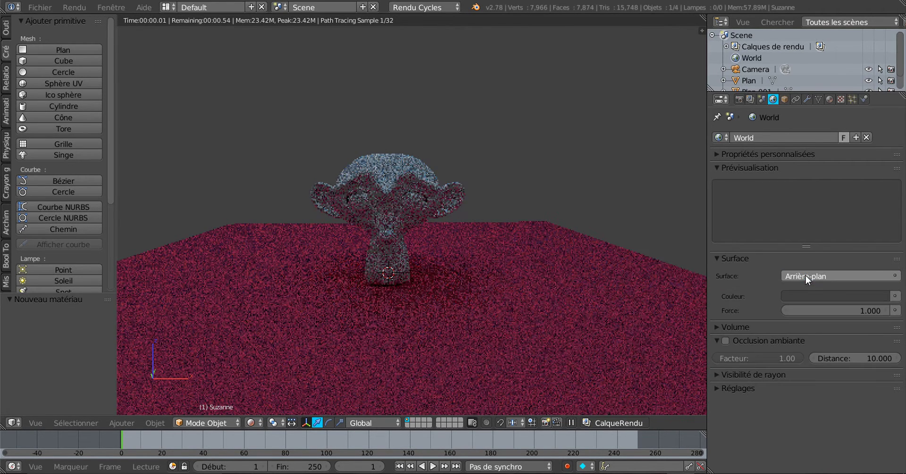
pyautogui.click(835, 295)
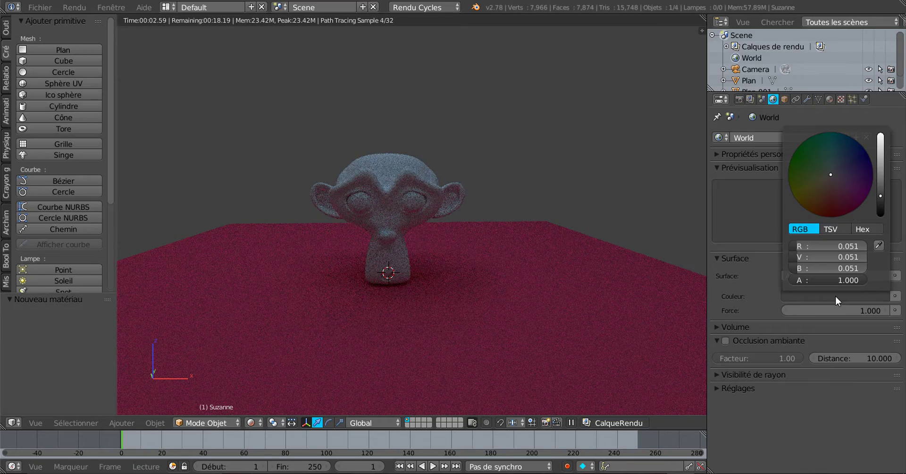
pyautogui.moveTo(847, 179); pyautogui.dragTo(816, 179)
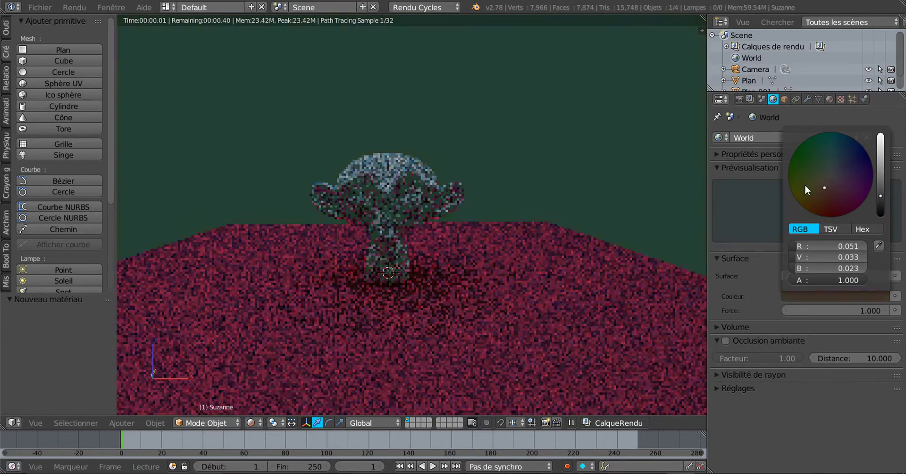
# Drive the world colour with a Sky Texture set to the Preetham model.
pyautogui.click(896, 297)
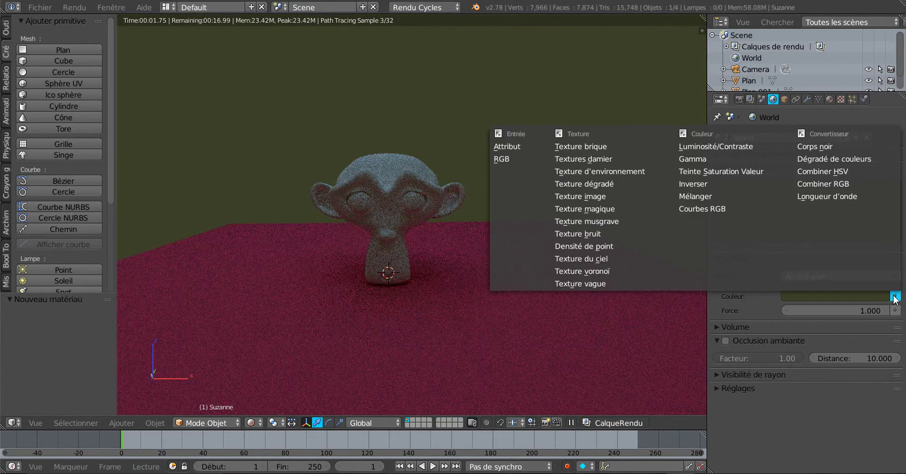
pyautogui.click(579, 258)
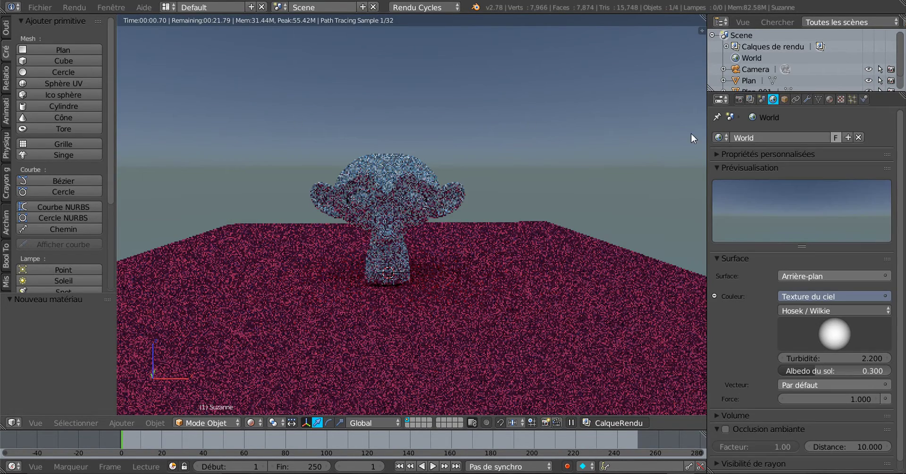
pyautogui.moveTo(708, 174); pyautogui.dragTo(719, 173)
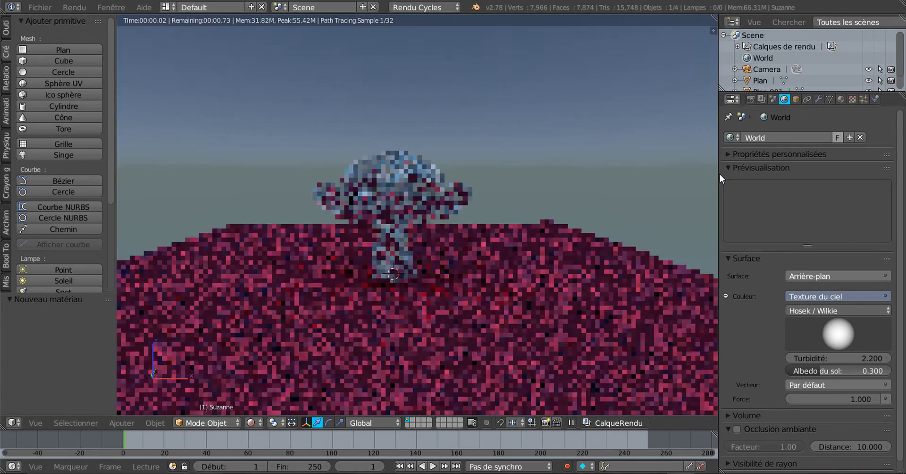
pyautogui.scroll(-2, 564, 280)
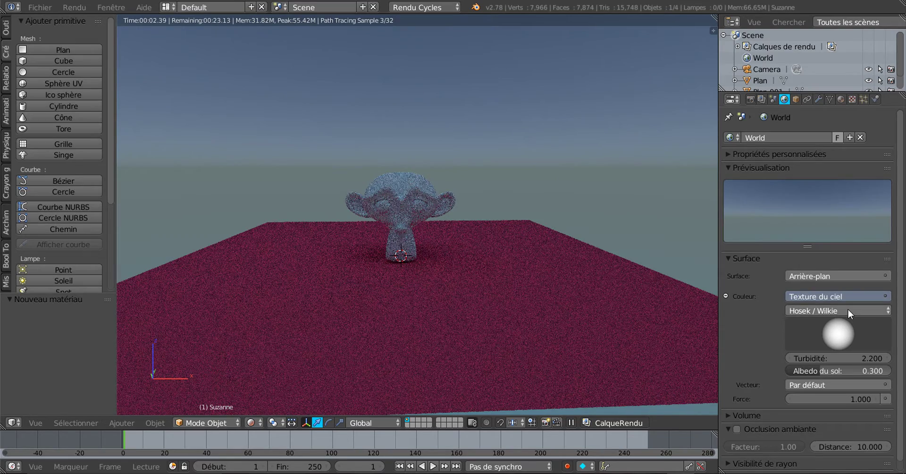
pyautogui.click(847, 310)
pyautogui.click(846, 299)
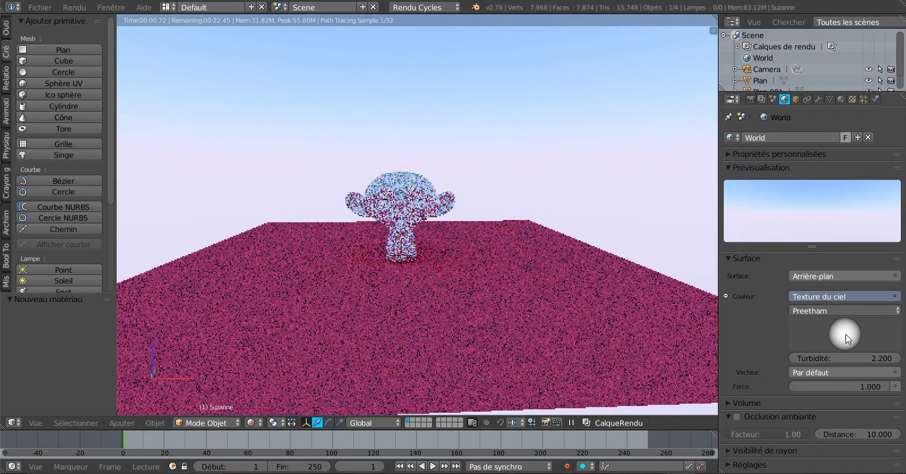
# Reposition the sky's sun direction until the horizon glows warm peach beneath blue.
pyautogui.moveTo(846, 334)
pyautogui.mouseDown()
pyautogui.moveTo(793, 340)
pyautogui.moveTo(847, 333)
pyautogui.moveTo(791, 333)
pyautogui.moveTo(804, 332)
pyautogui.mouseUp()
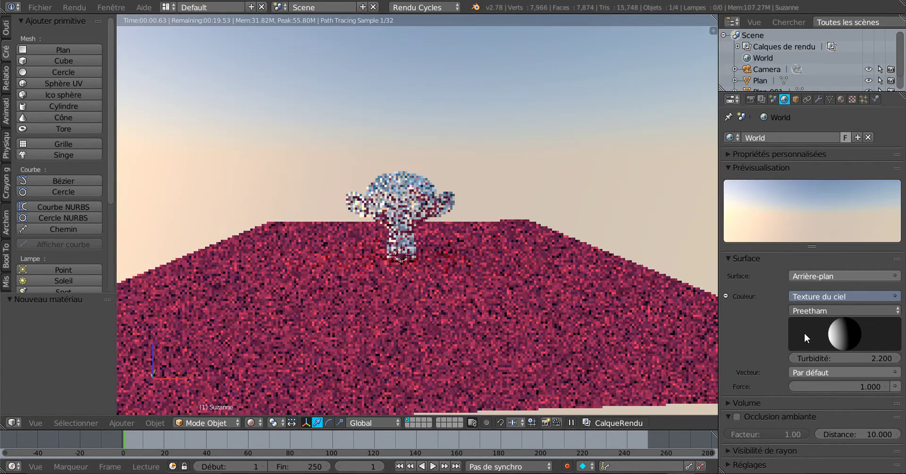
pyautogui.moveTo(804, 333); pyautogui.dragTo(801, 333)
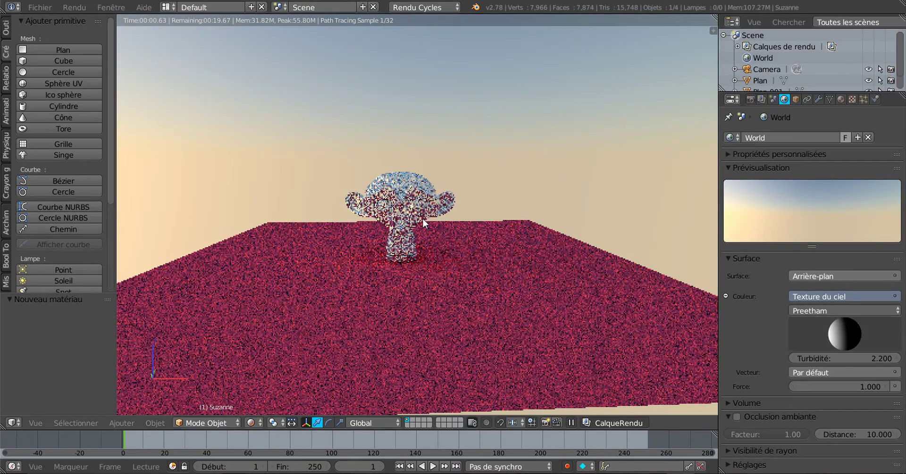
pyautogui.scroll(3, 428, 262)
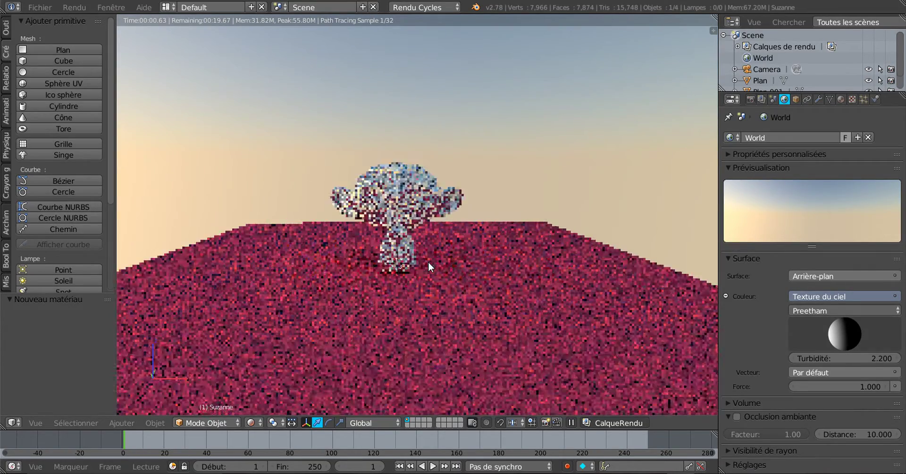
pyautogui.scroll(-4, 623, 298)
pyautogui.scroll(-4, 618, 295)
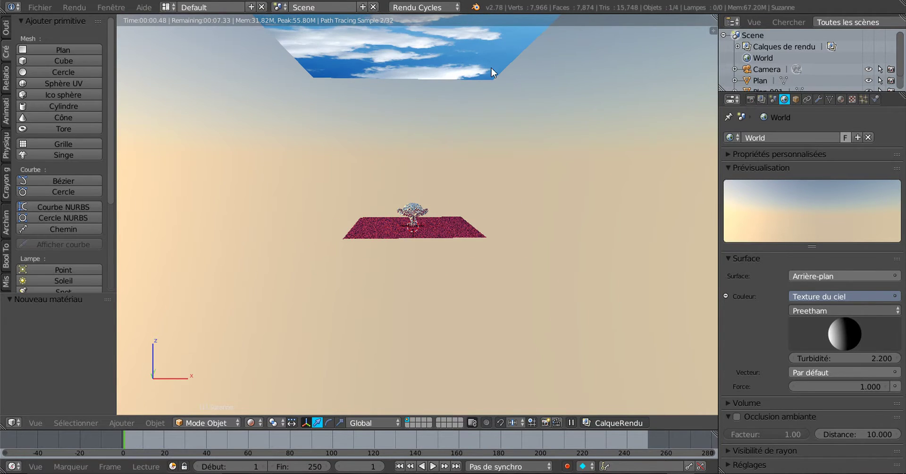
pyautogui.scroll(3, 472, 242)
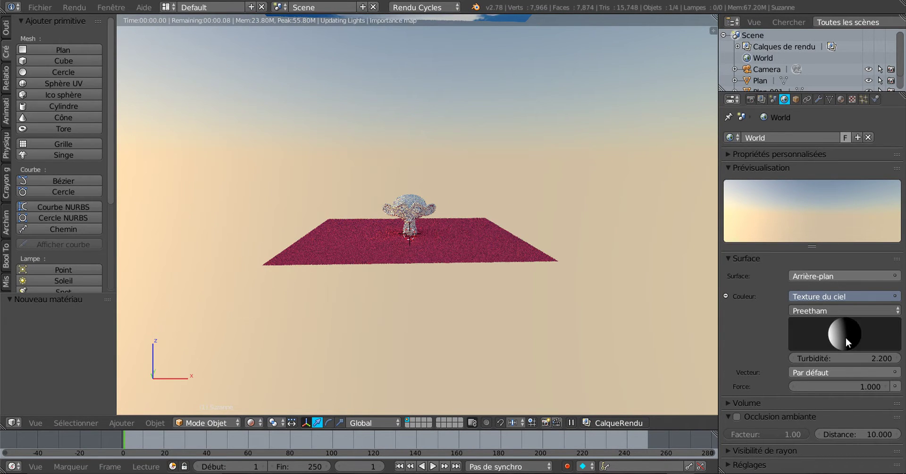
pyautogui.moveTo(839, 338); pyautogui.dragTo(844, 339)
pyautogui.scroll(2, 472, 285)
pyautogui.scroll(2, 445, 278)
pyautogui.scroll(2, 433, 256)
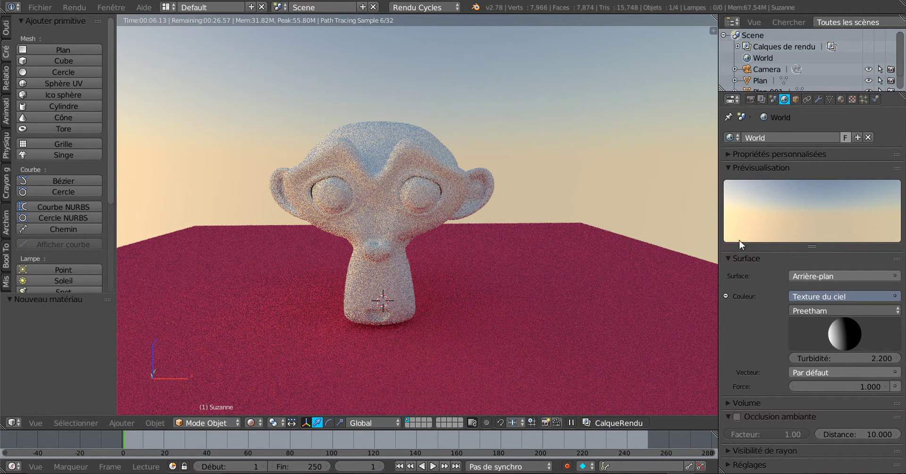
# Give Suzanne a new material, Matériau.002, and show its nodes in a Node Editor beside the render.
pyautogui.click(840, 98)
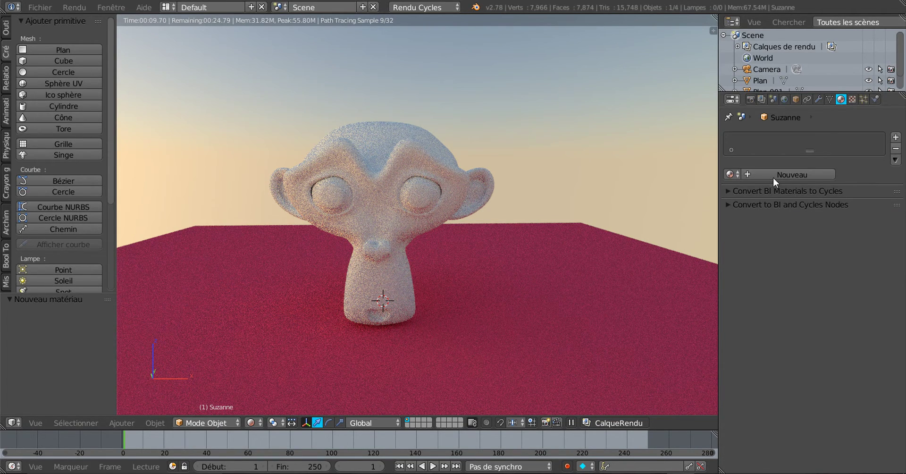
pyautogui.click(787, 174)
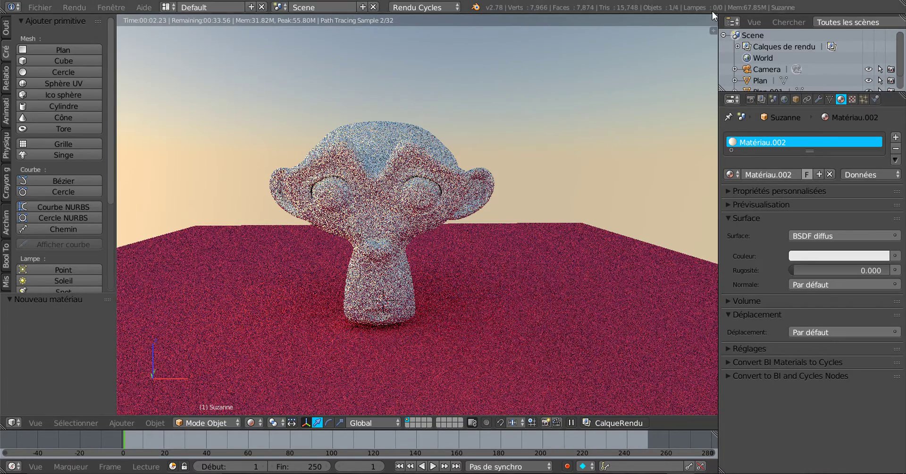
pyautogui.moveTo(716, 15); pyautogui.dragTo(460, 72)
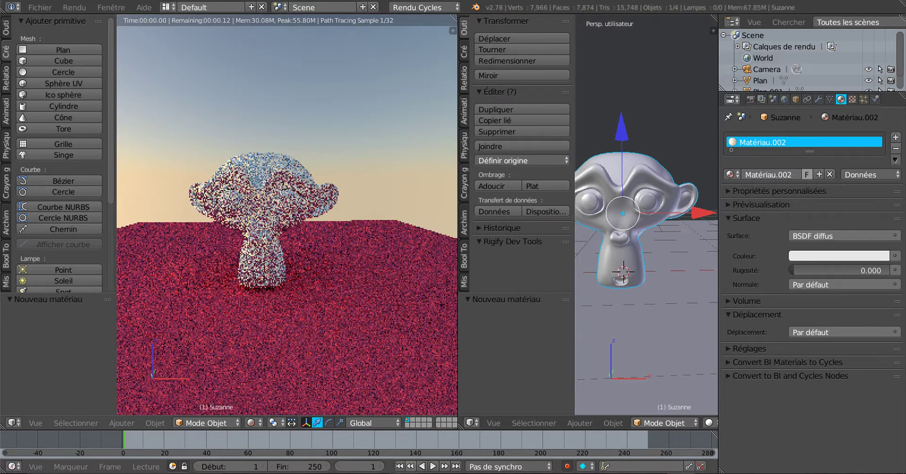
pyautogui.click(472, 422)
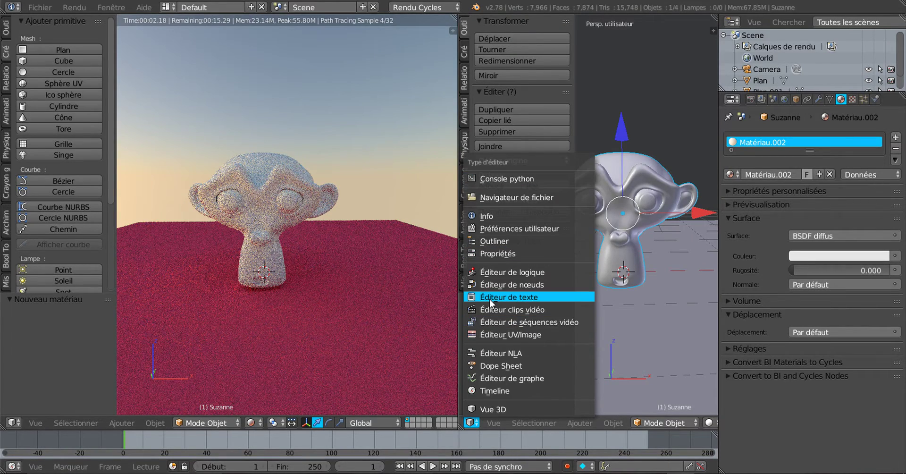
pyautogui.click(515, 284)
pyautogui.moveTo(616, 260); pyautogui.dragTo(713, 257)
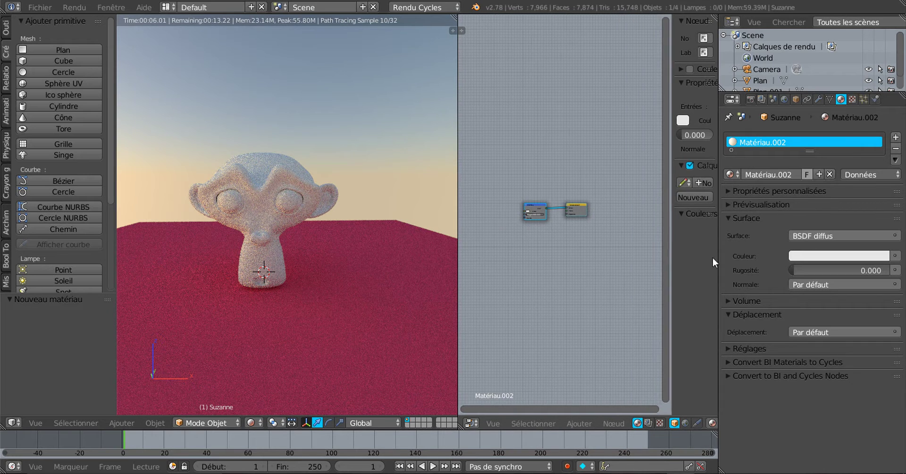
pyautogui.scroll(2, 630, 280)
pyautogui.scroll(2, 625, 282)
pyautogui.scroll(2, 625, 283)
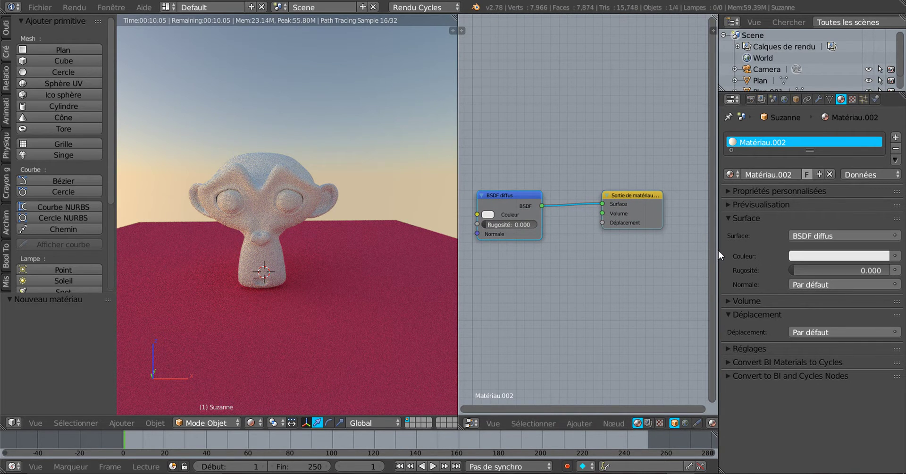
pyautogui.moveTo(719, 250); pyautogui.dragTo(752, 247)
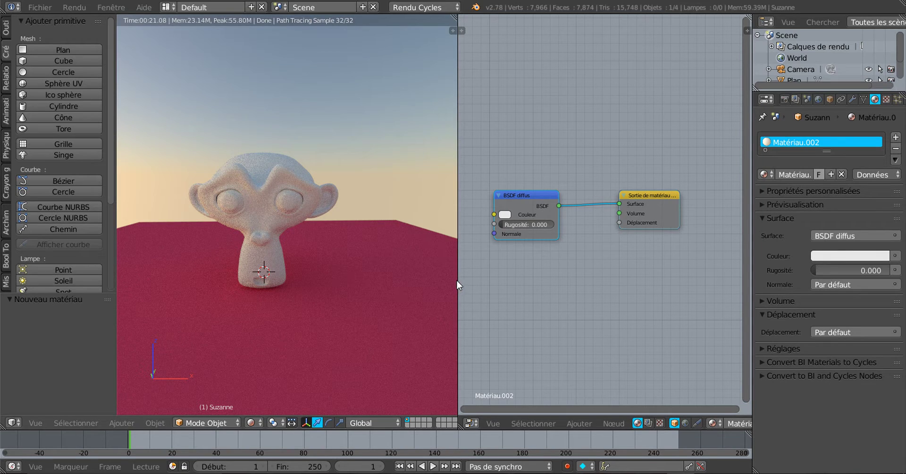
# Widen the node editor and rearrange the BSDF diffus and Sortie de matériau nodes.
pyautogui.moveTo(458, 279); pyautogui.dragTo(431, 281)
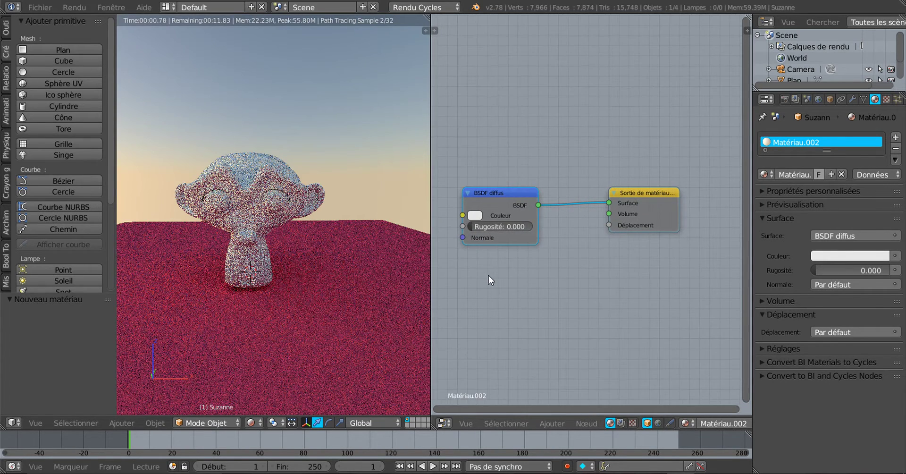
pyautogui.scroll(1, 489, 279)
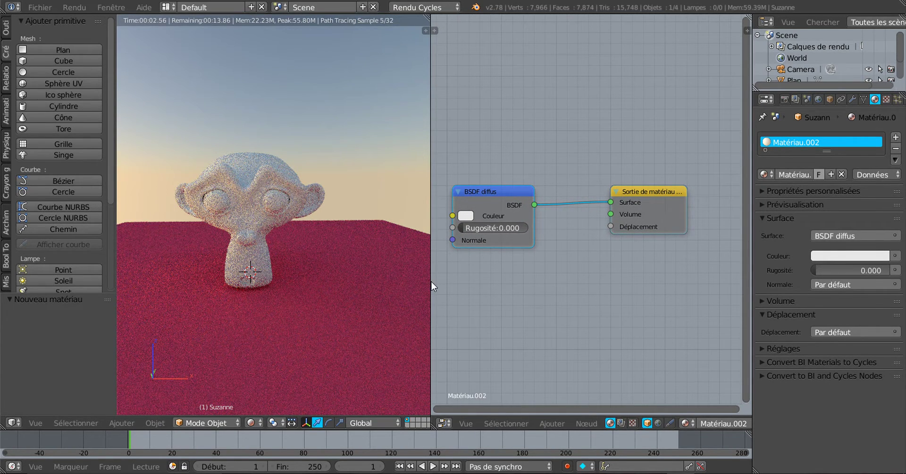
pyautogui.moveTo(433, 285); pyautogui.dragTo(341, 296)
pyautogui.scroll(2, 566, 299)
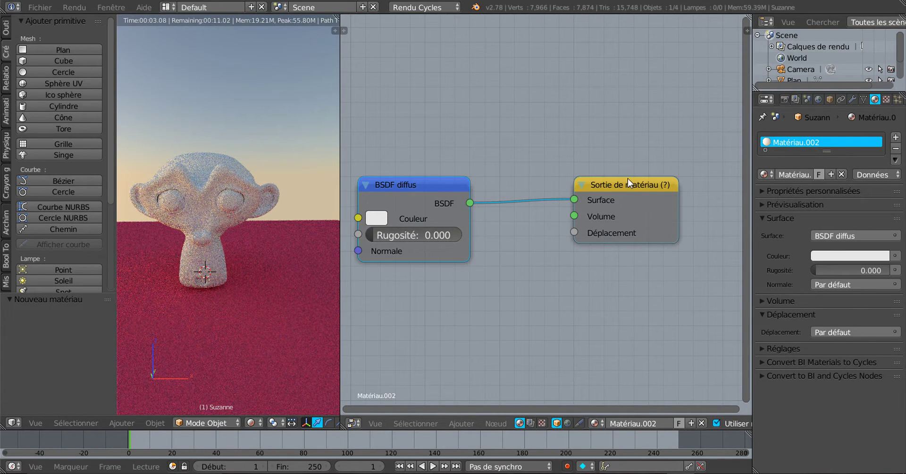
pyautogui.moveTo(628, 183); pyautogui.dragTo(646, 195)
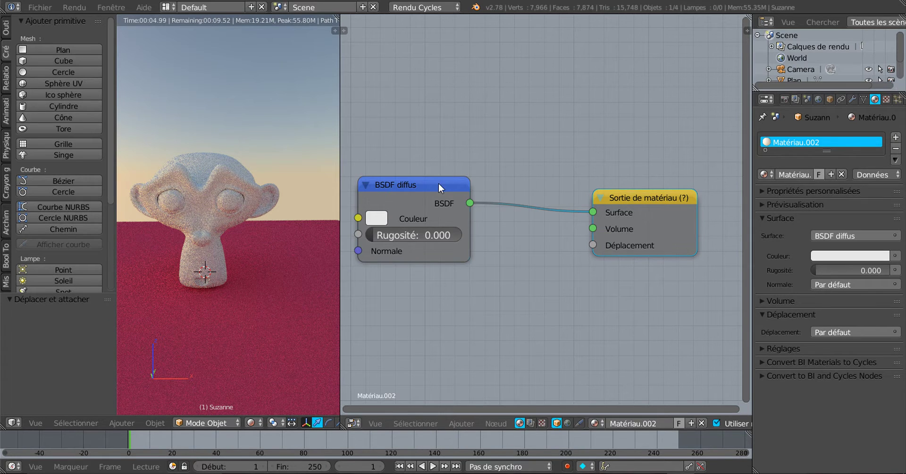
pyautogui.moveTo(438, 185); pyautogui.dragTo(458, 81)
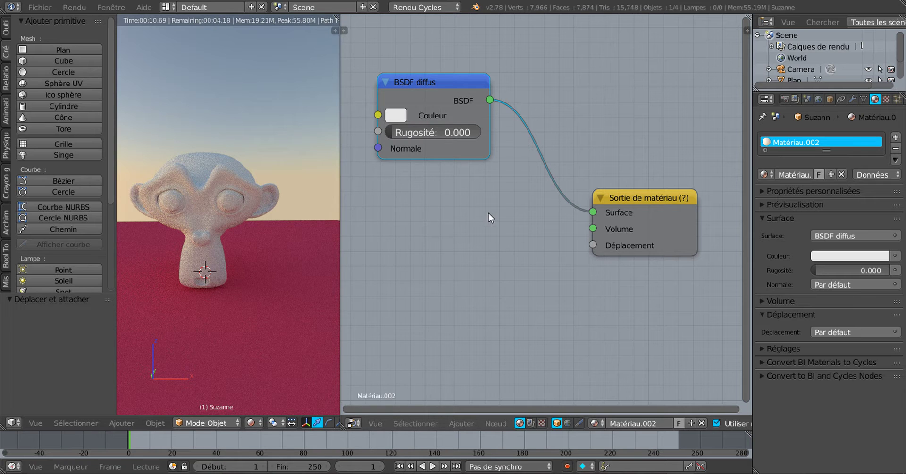
pyautogui.moveTo(646, 198); pyautogui.dragTo(654, 163)
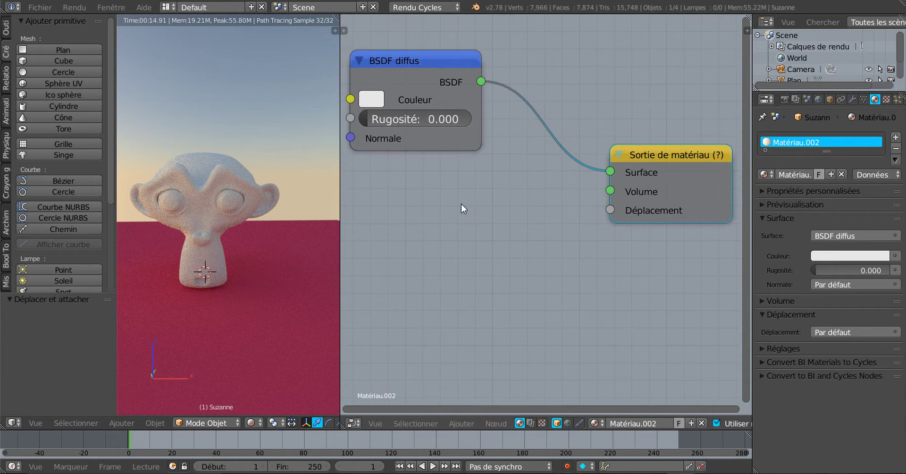
pyautogui.scroll(1, 464, 226)
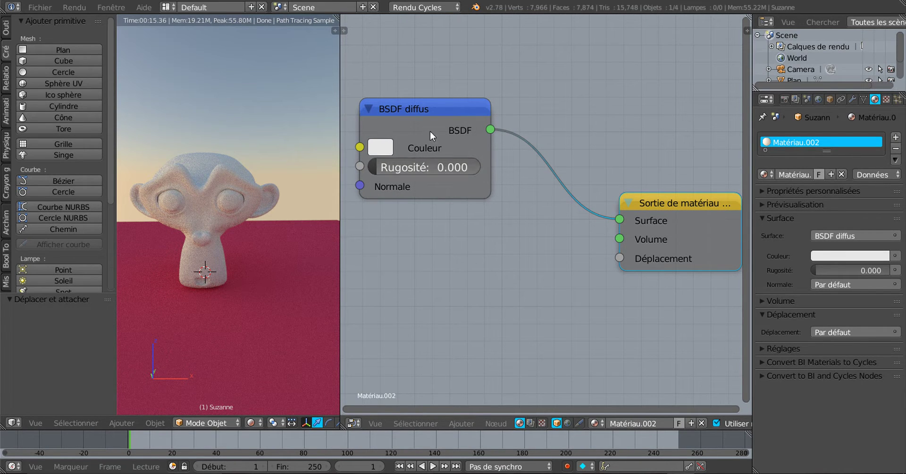
pyautogui.moveTo(417, 107); pyautogui.dragTo(419, 95)
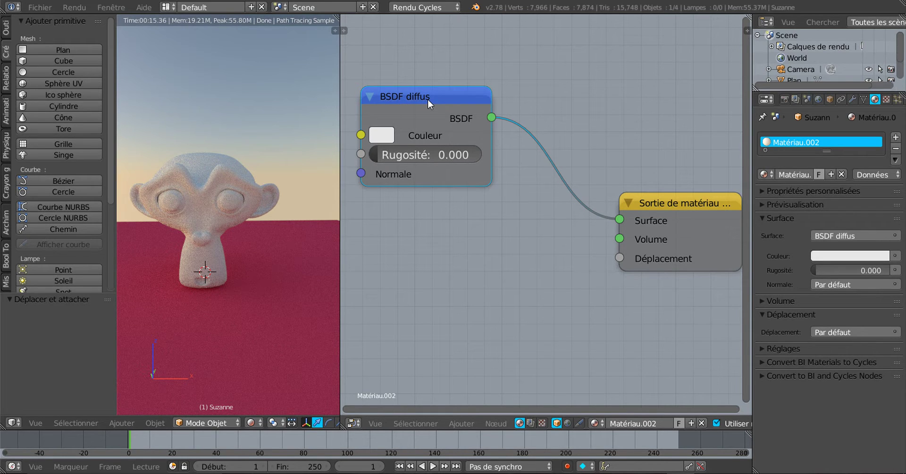
# Duplicate the BSDF diffus node with Shift+D and place the copy below the original.
pyautogui.hotkey('shift', 'd')
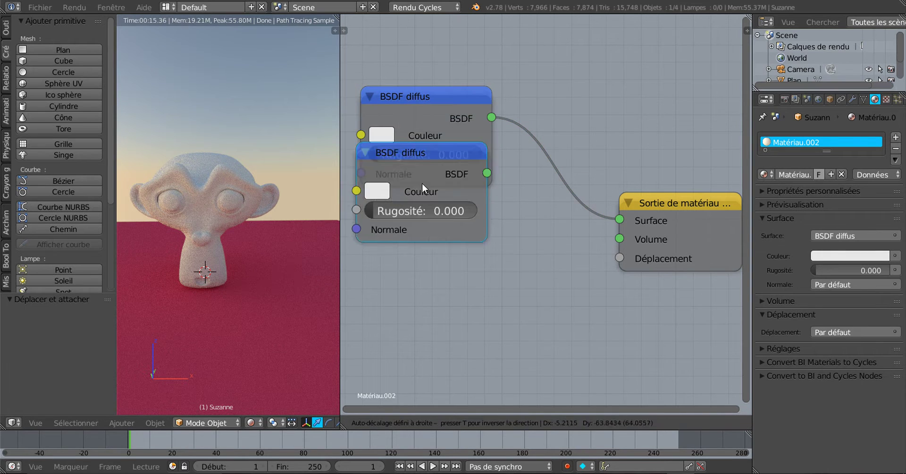
pyautogui.click(431, 272)
pyautogui.scroll(-1, 451, 203)
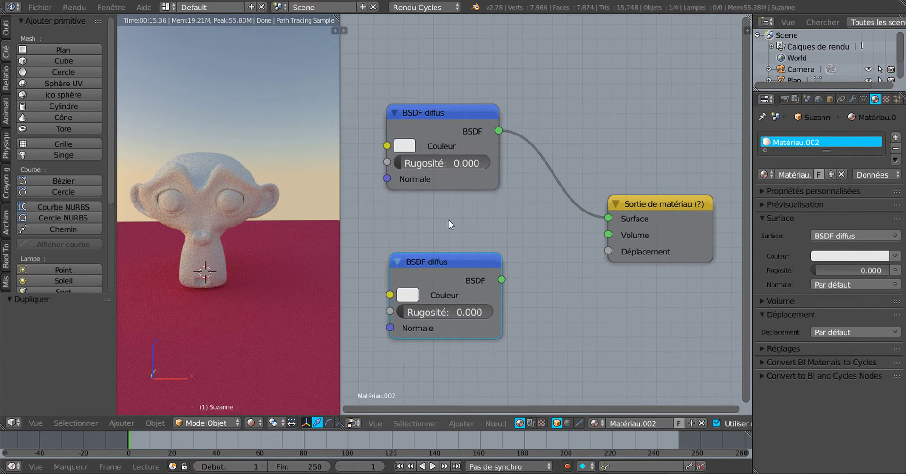
pyautogui.moveTo(448, 221); pyautogui.dragTo(472, 161, button='middle')
pyautogui.click(421, 90)
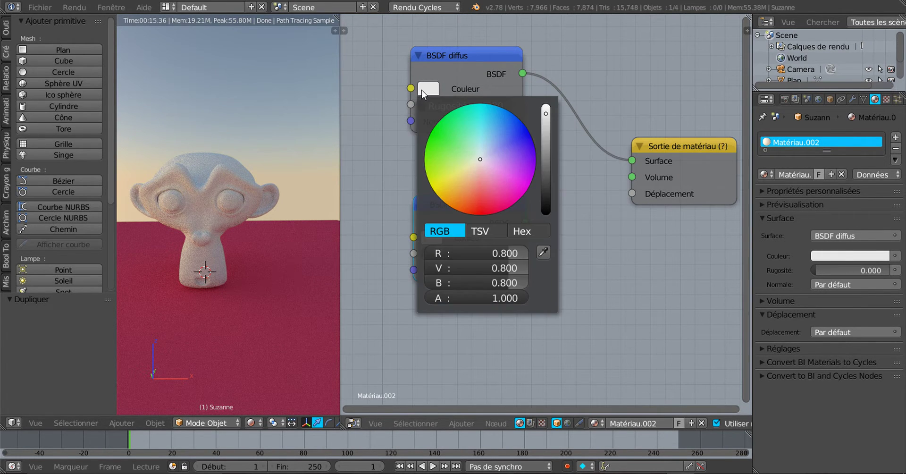
pyautogui.click(460, 159)
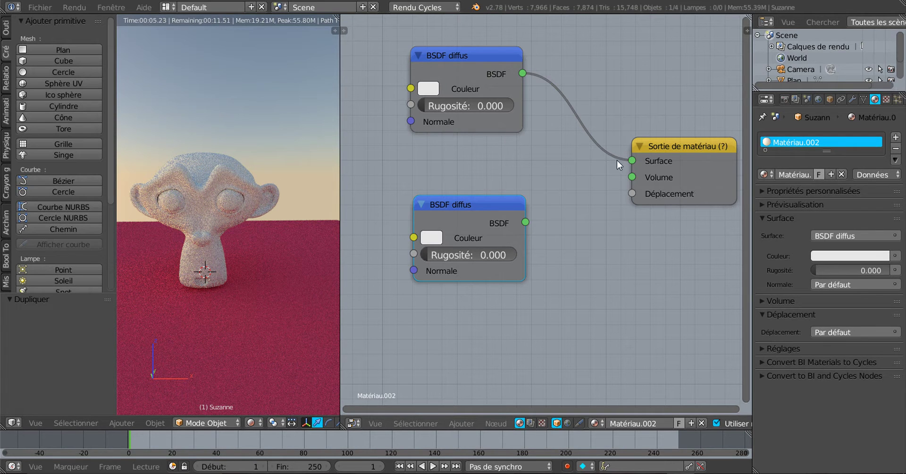
# Disconnect the top BSDF diffus from the Surface input and move Sortie de matériau further right.
pyautogui.moveTo(632, 160); pyautogui.dragTo(565, 162)
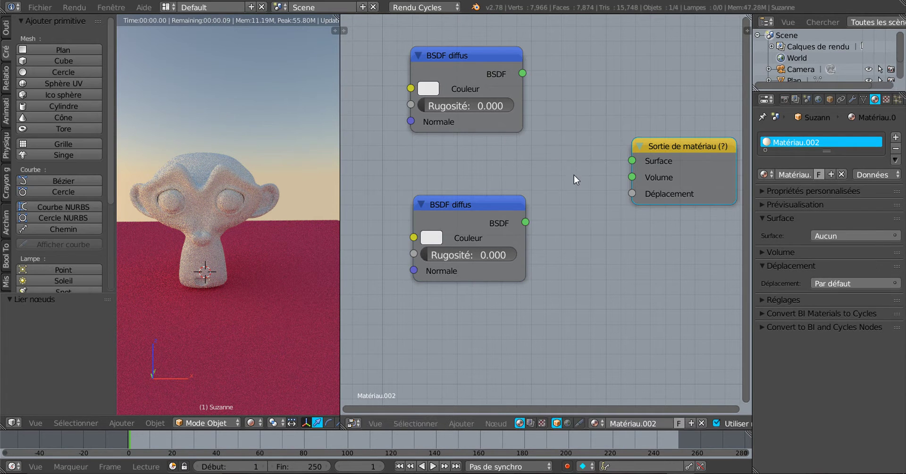
pyautogui.scroll(-2, 574, 175)
pyautogui.moveTo(644, 159); pyautogui.dragTo(698, 157)
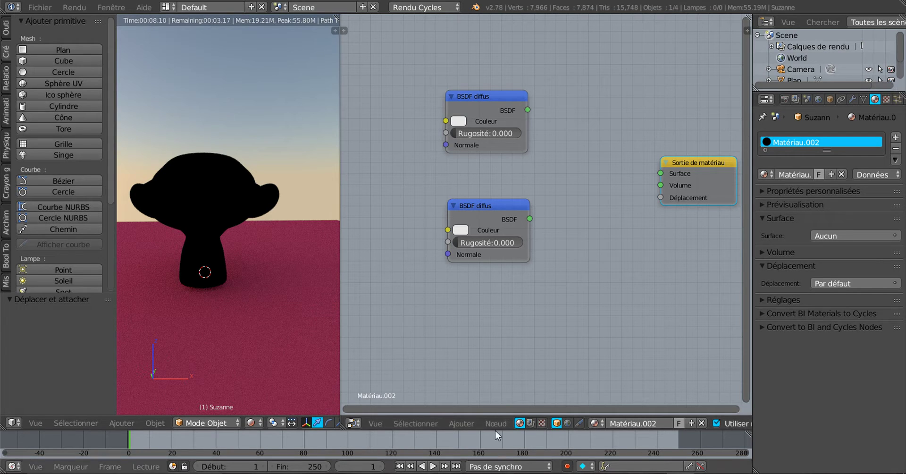
pyautogui.click(464, 423)
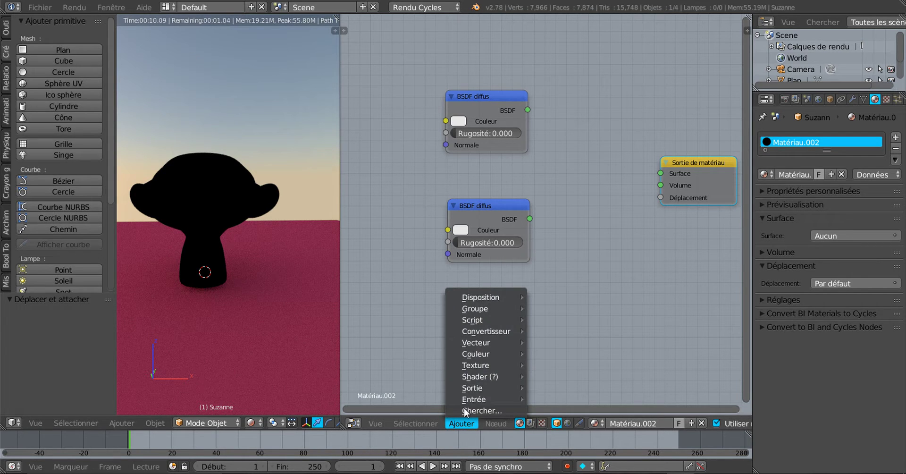
pyautogui.moveTo(482, 375)
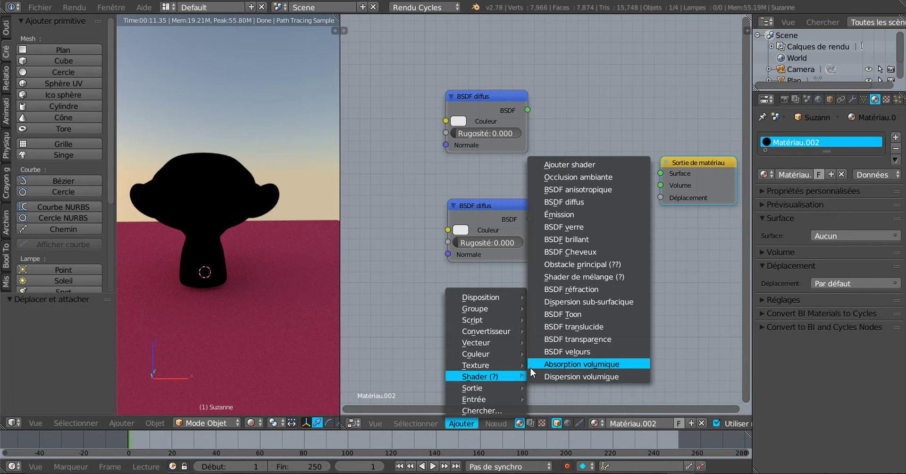
# Add a Shader de mélange node in front of the output, pushing Sortie de matériau right.
pyautogui.click(592, 275)
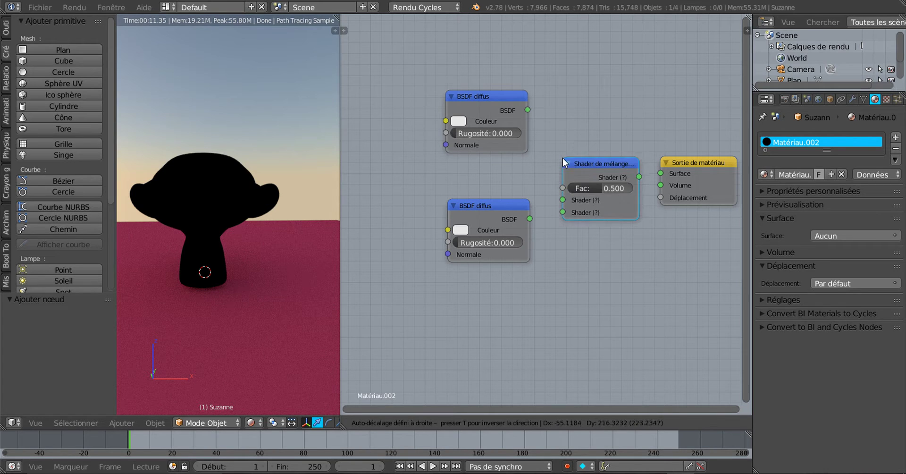
pyautogui.click(562, 143)
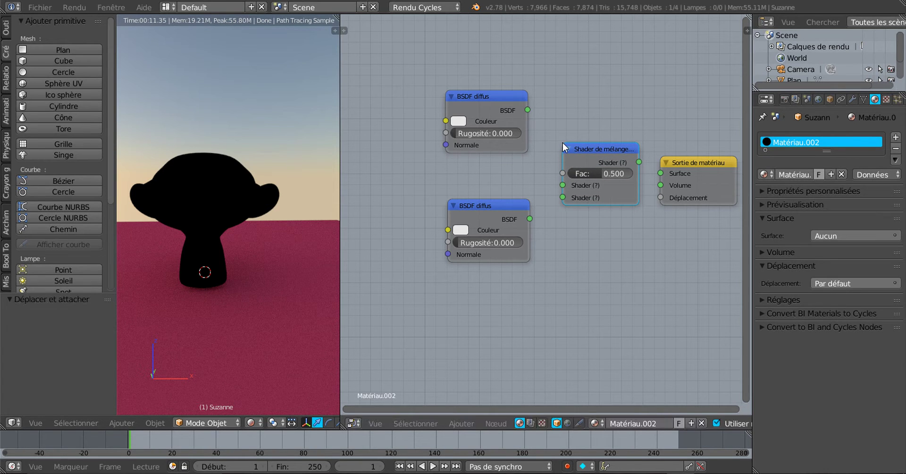
pyautogui.moveTo(697, 163); pyautogui.dragTo(742, 158)
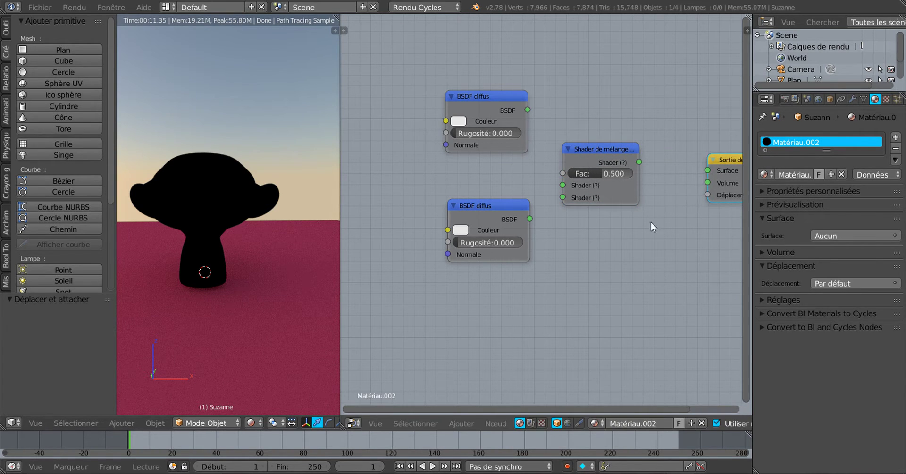
pyautogui.scroll(2, 634, 232)
pyautogui.moveTo(633, 232); pyautogui.dragTo(620, 261, button='middle')
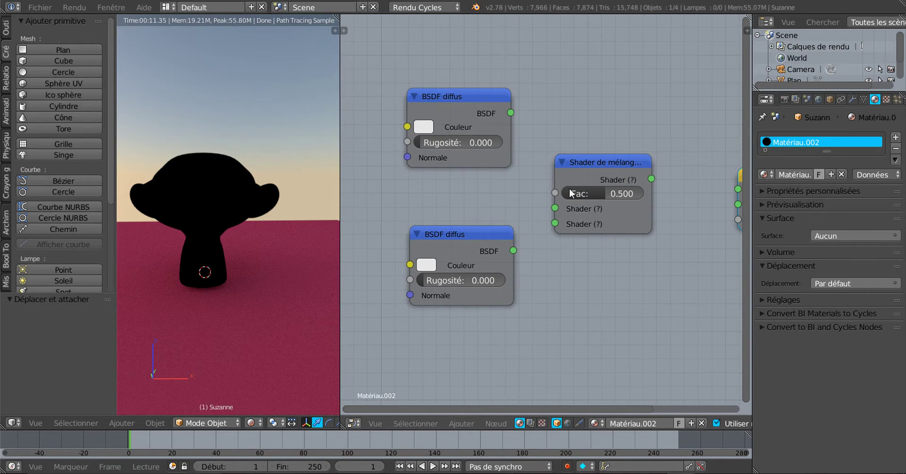
# Reposition the Shader de mélange node, restoring it with Ctrl+Z after an accidental delete.
pyautogui.click(590, 160)
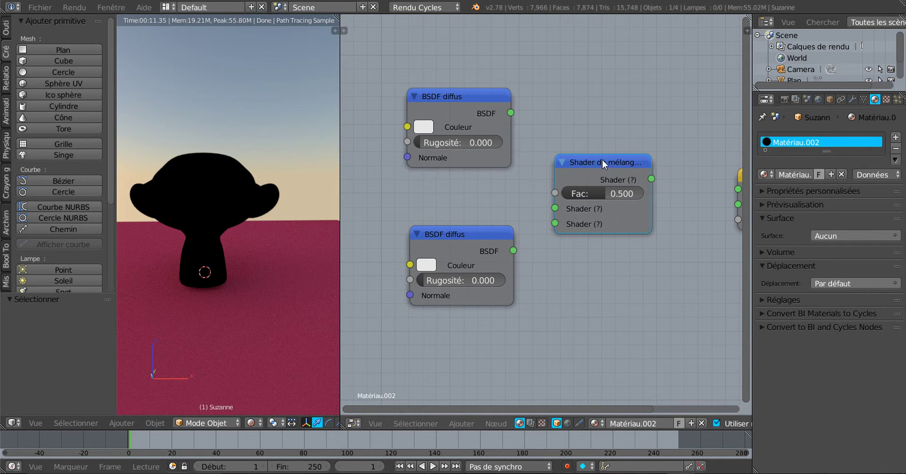
pyautogui.moveTo(603, 159)
pyautogui.mouseDown()
pyautogui.moveTo(626, 90)
pyautogui.moveTo(601, 165)
pyautogui.moveTo(607, 157)
pyautogui.mouseUp()
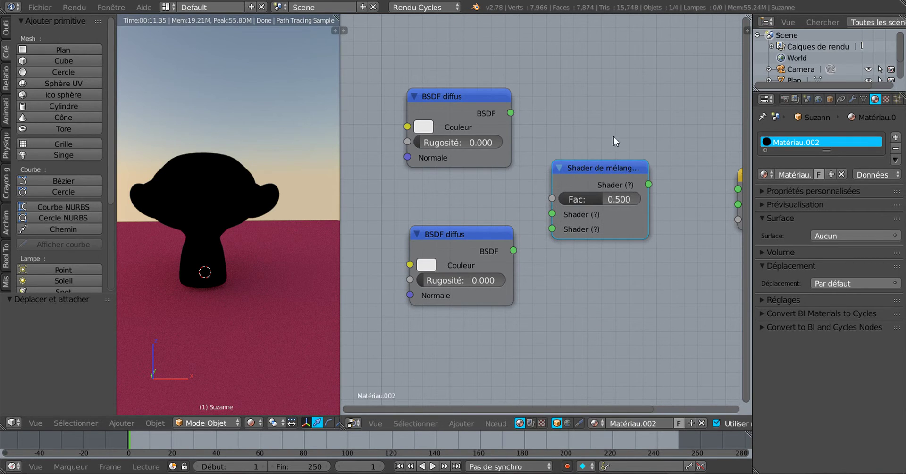
pyautogui.click(599, 169)
pyautogui.click(467, 105)
pyautogui.click(466, 240)
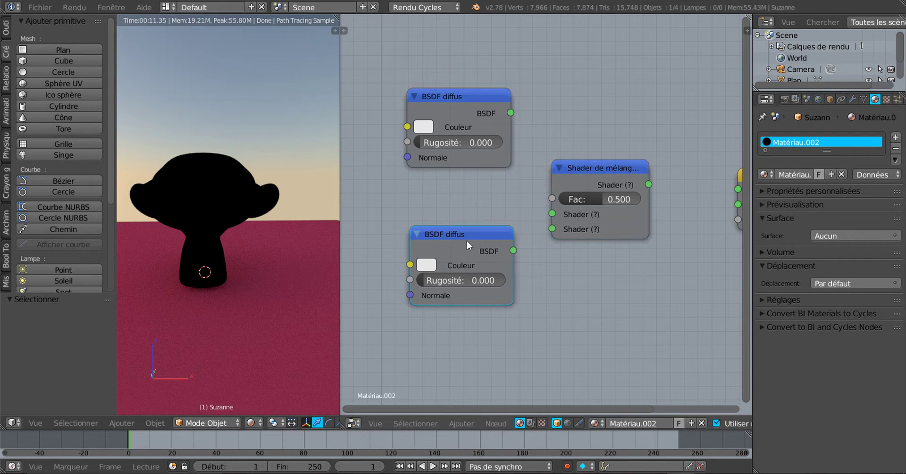
pyautogui.click(585, 168)
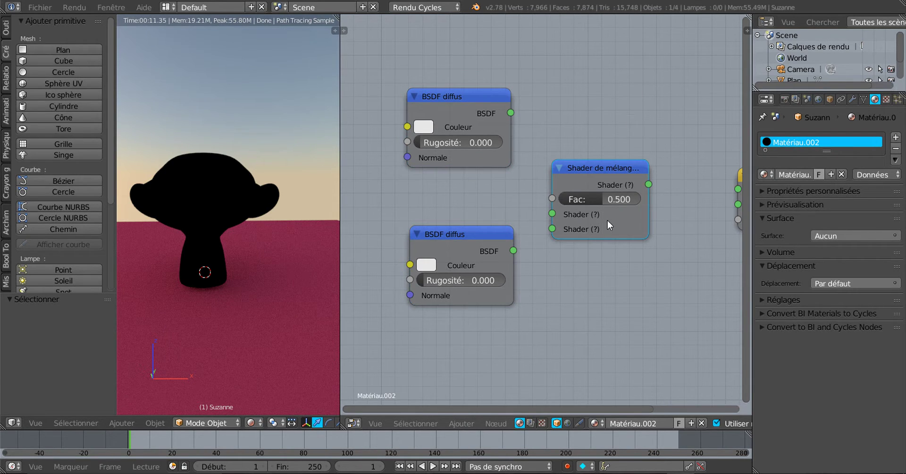
pyautogui.press('x')
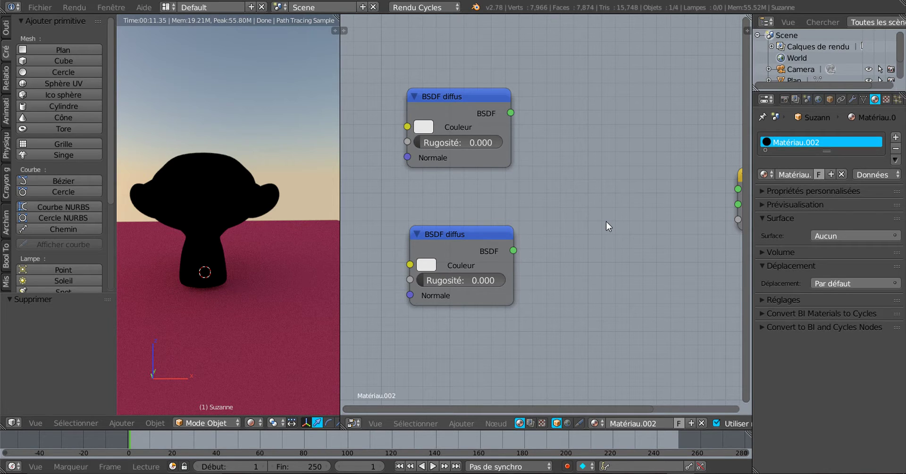
pyautogui.hotkey('ctrl', 'z')
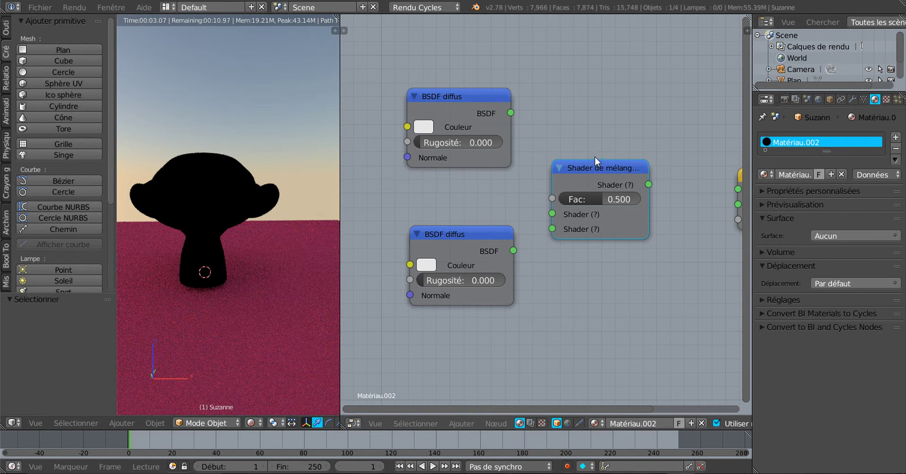
pyautogui.moveTo(590, 164); pyautogui.dragTo(598, 151)
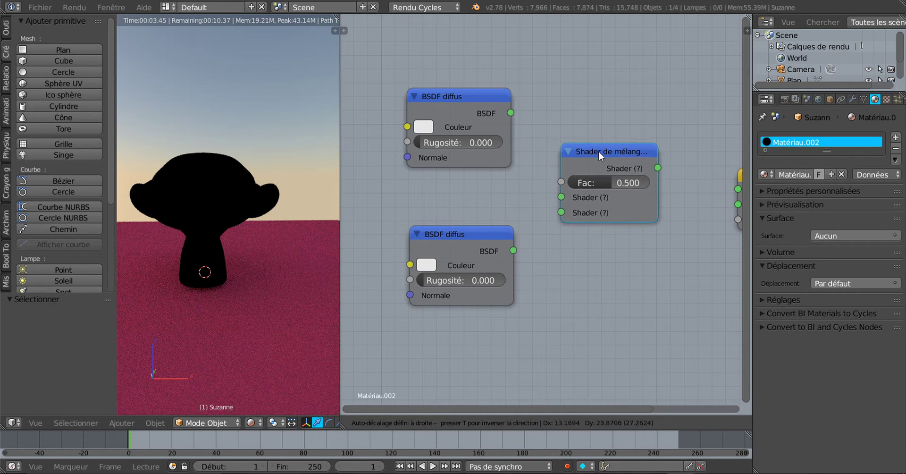
# Connect the two BSDF diffus outputs to the Shader de mélange's two Shader inputs.
pyautogui.click(510, 111)
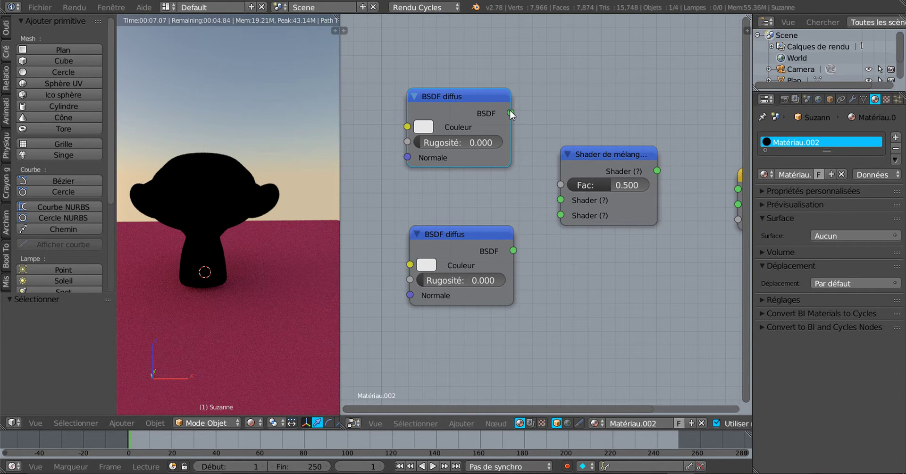
pyautogui.moveTo(511, 113); pyautogui.dragTo(558, 200)
pyautogui.moveTo(513, 250); pyautogui.dragTo(561, 215)
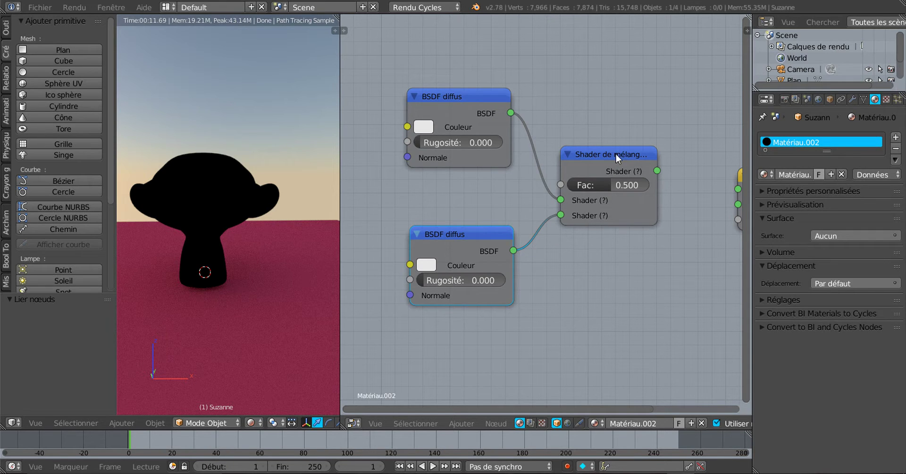
# Arrange the nodes and link the Shader de mélange output to the material Surface.
pyautogui.moveTo(616, 153); pyautogui.dragTo(648, 134)
pyautogui.scroll(-2, 618, 197)
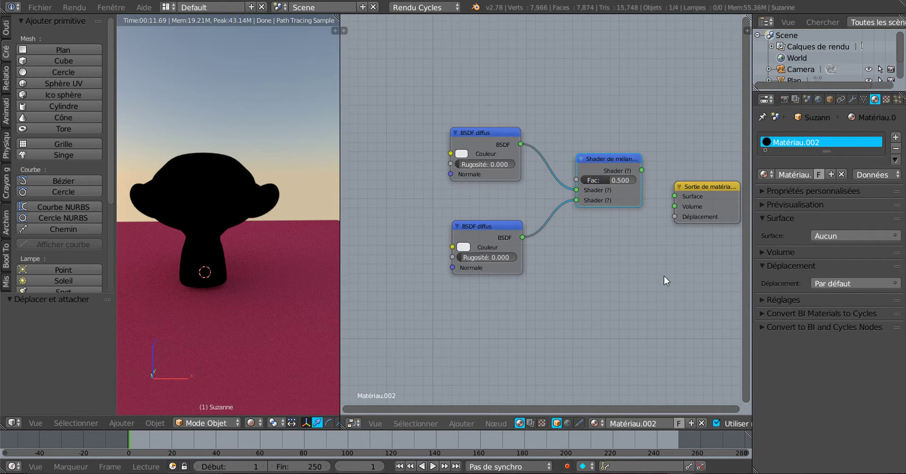
pyautogui.moveTo(664, 276); pyautogui.dragTo(582, 268, button='middle')
pyautogui.moveTo(617, 177); pyautogui.dragTo(664, 150)
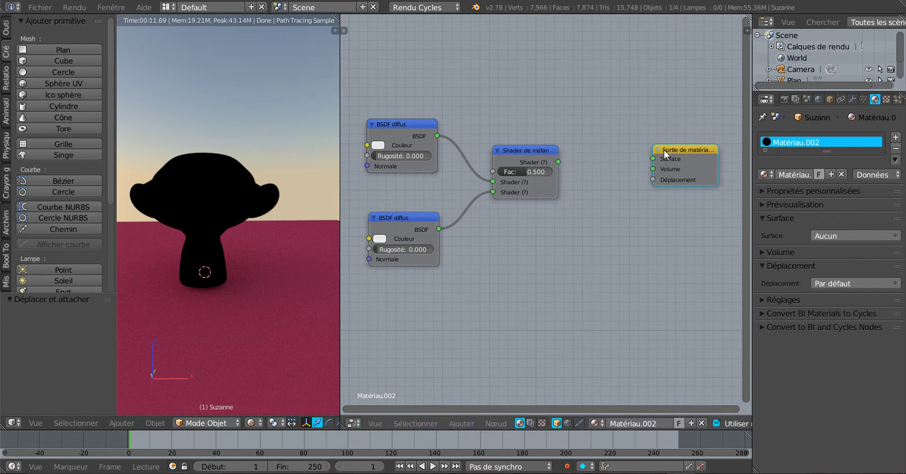
pyautogui.moveTo(517, 152); pyautogui.dragTo(542, 155)
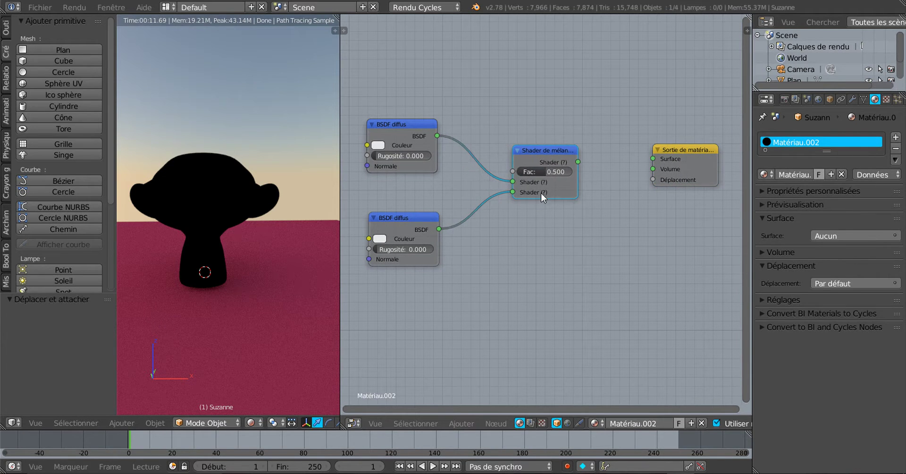
pyautogui.scroll(-2, 541, 192)
pyautogui.scroll(2, 537, 238)
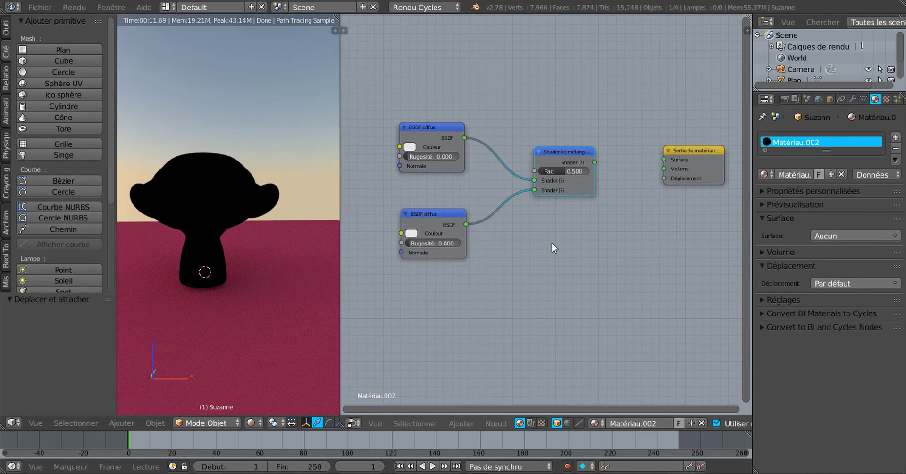
pyautogui.scroll(1, 551, 244)
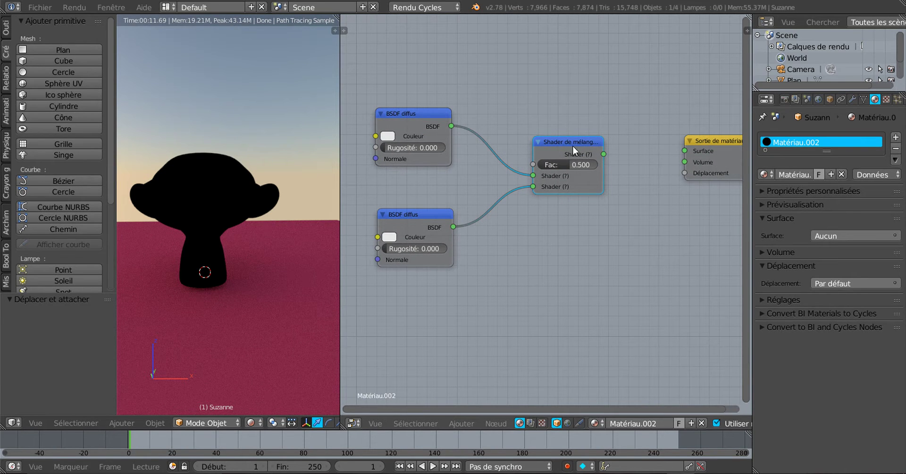
pyautogui.moveTo(572, 141); pyautogui.dragTo(575, 133)
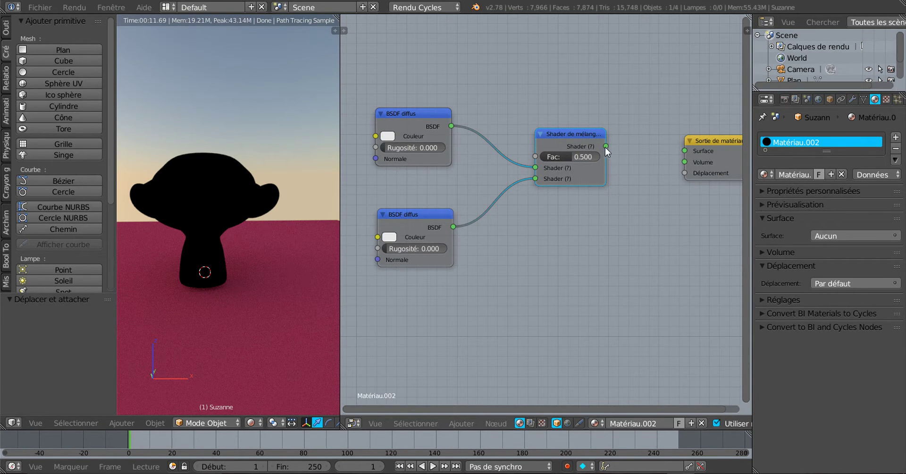
pyautogui.moveTo(606, 146); pyautogui.dragTo(685, 151)
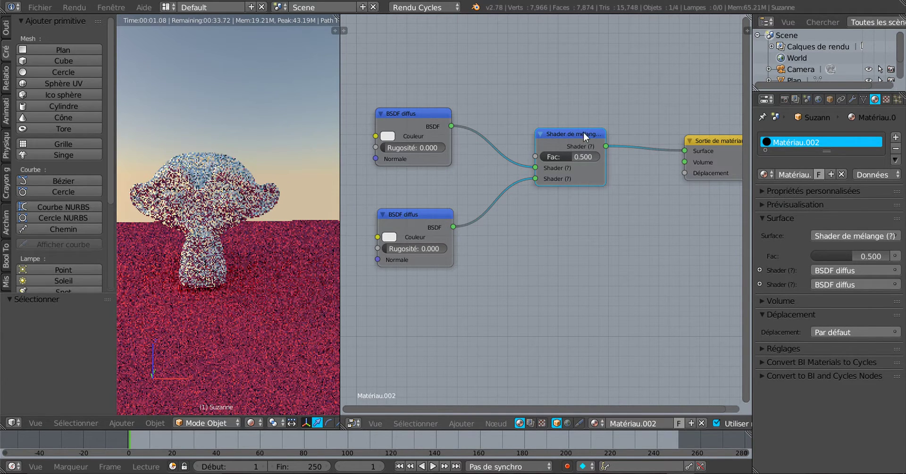
pyautogui.moveTo(569, 134); pyautogui.dragTo(597, 135)
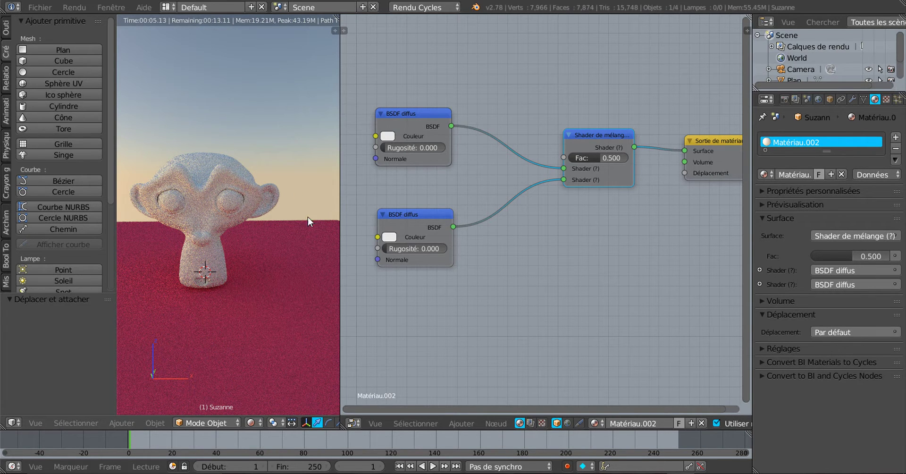
# Add a Fresnel node (IOR 1.450) at the top-left of the node graph.
pyautogui.click(504, 423)
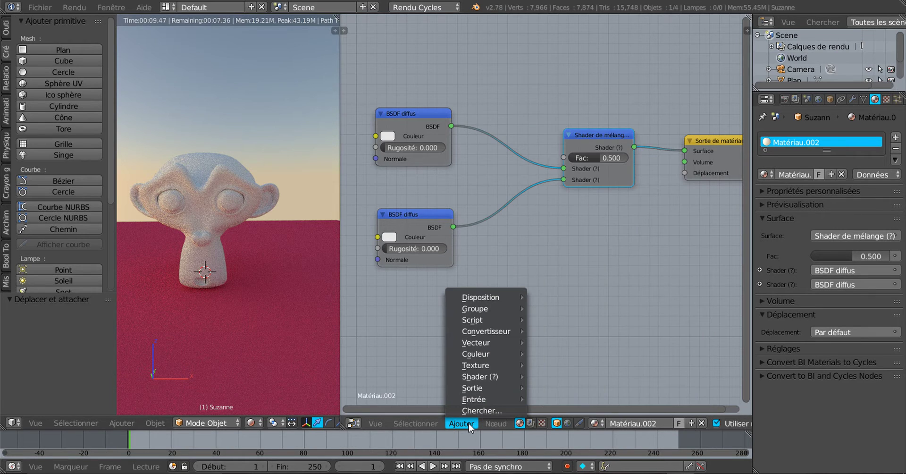
pyautogui.moveTo(475, 399)
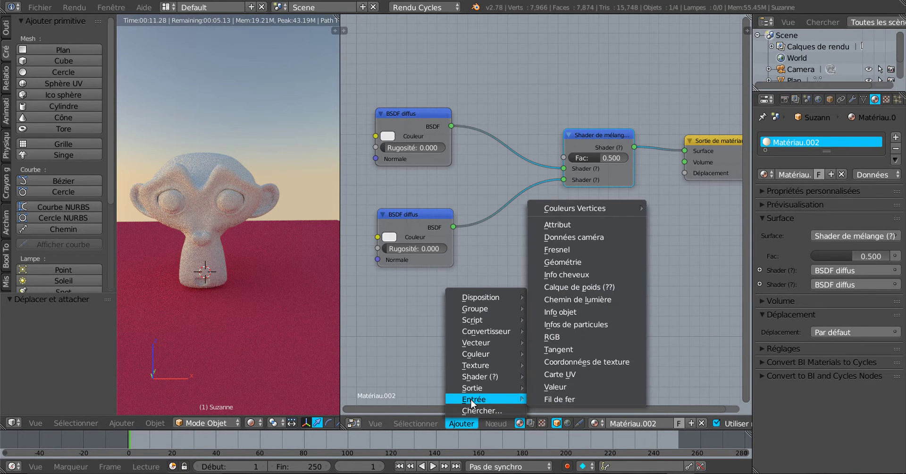
pyautogui.click(573, 251)
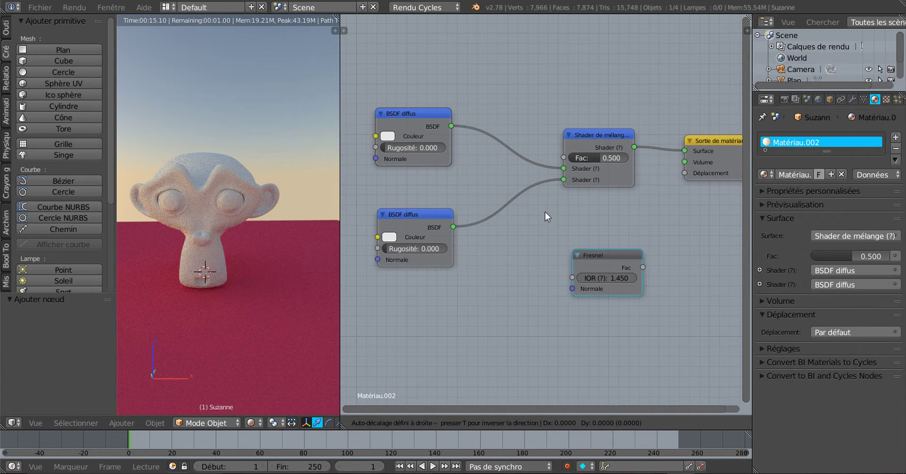
pyautogui.click(481, 50)
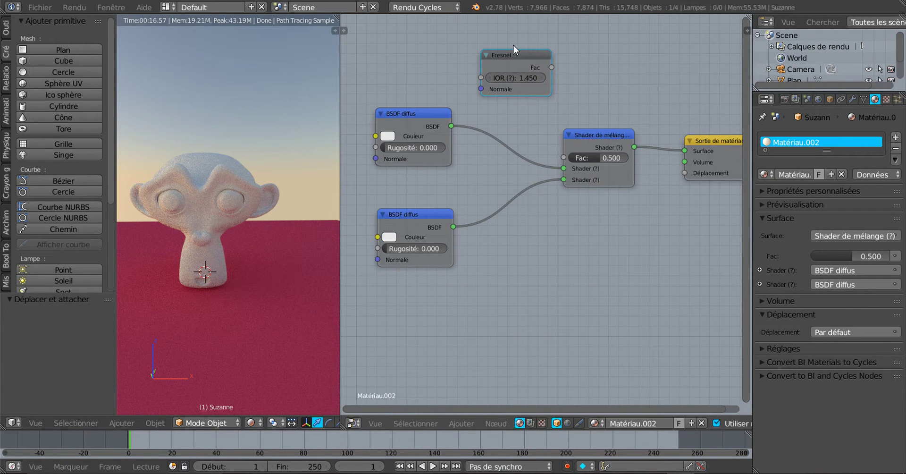
pyautogui.moveTo(522, 116)
pyautogui.mouseDown(button='middle')
pyautogui.moveTo(526, 157)
pyautogui.moveTo(501, 150)
pyautogui.mouseUp(button='middle')
pyautogui.scroll(2, 526, 156)
pyautogui.moveTo(515, 78); pyautogui.dragTo(455, 53)
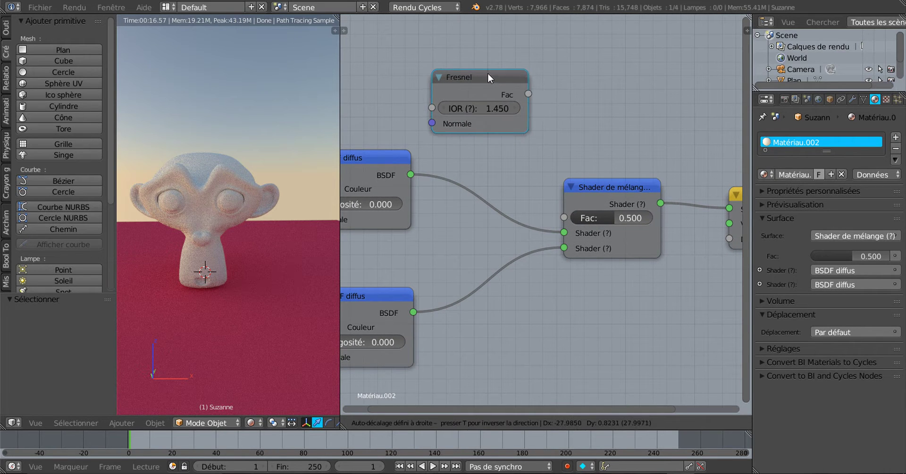
pyautogui.scroll(-1, 591, 122)
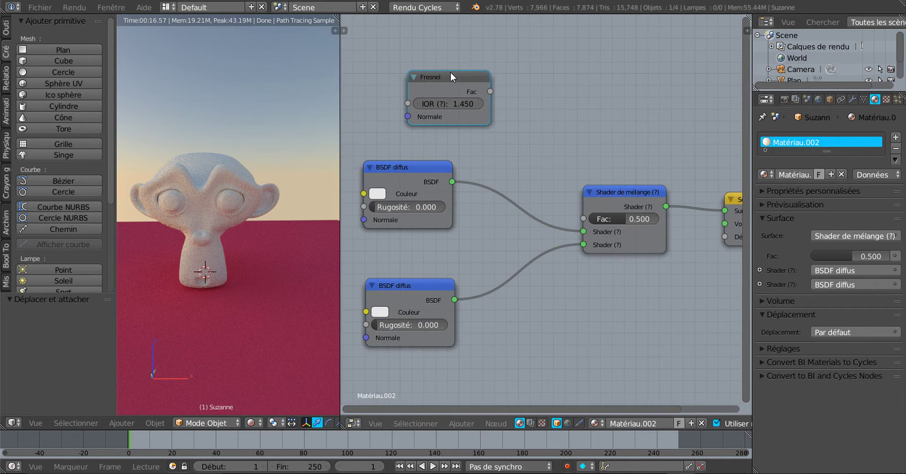
pyautogui.moveTo(421, 80); pyautogui.dragTo(395, 82)
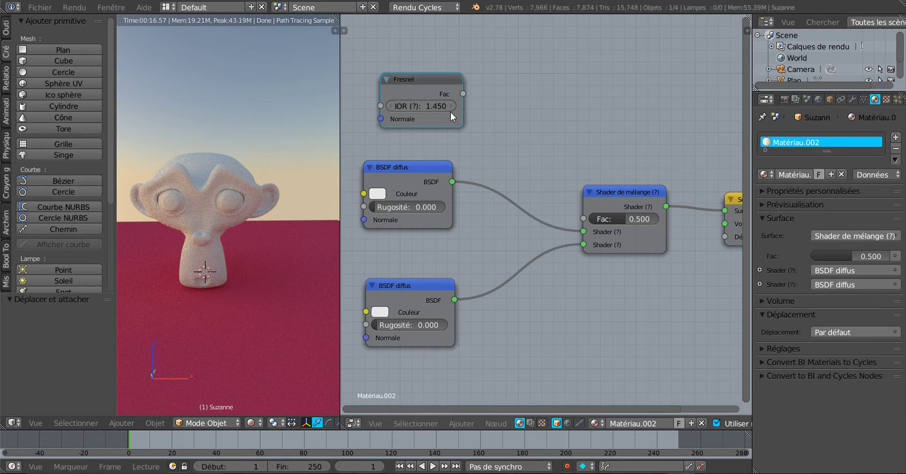
pyautogui.scroll(1, 508, 138)
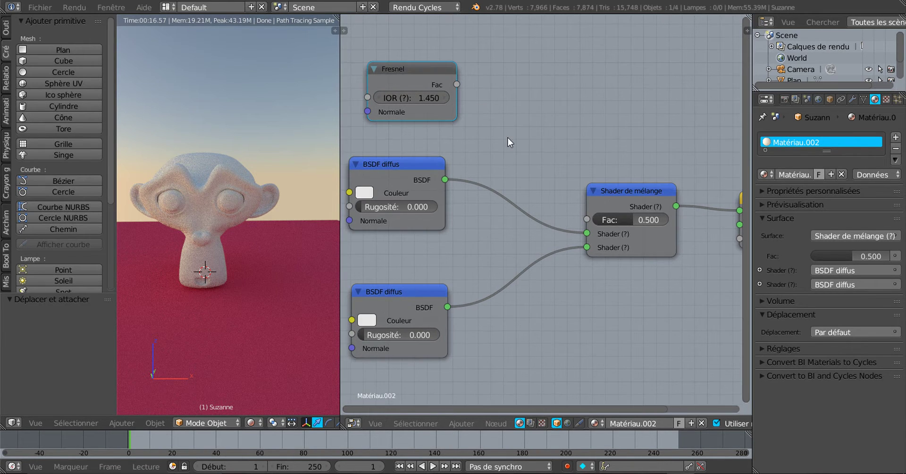
# Link the Fresnel output to the Shader de mélange Fac and move Fresnel aside.
pyautogui.moveTo(528, 94); pyautogui.dragTo(651, 228)
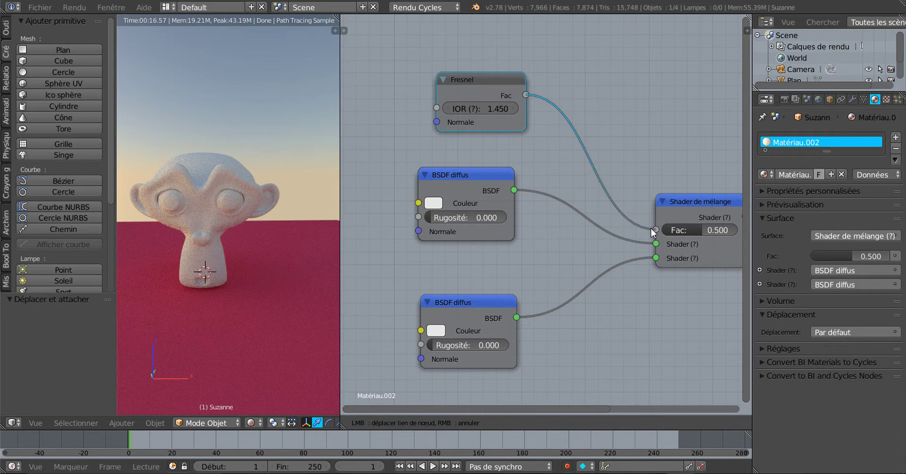
pyautogui.scroll(-2, 704, 236)
pyautogui.moveTo(630, 287); pyautogui.dragTo(619, 238, button='middle')
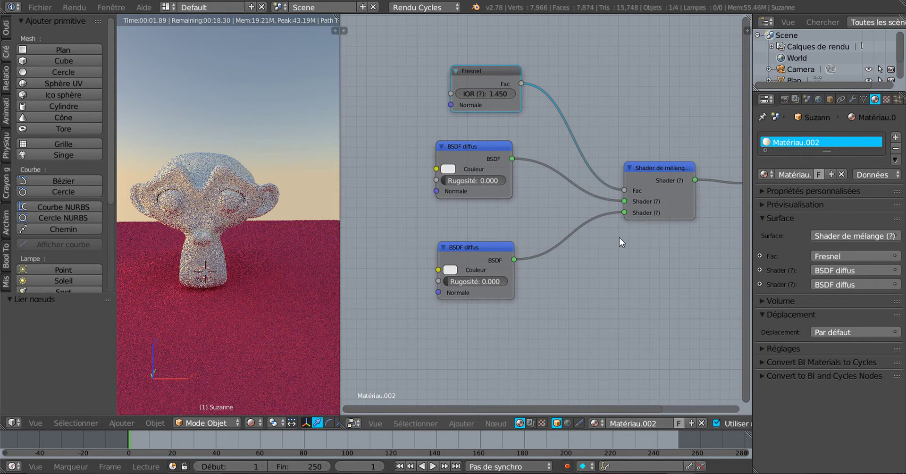
pyautogui.moveTo(484, 70); pyautogui.dragTo(467, 65)
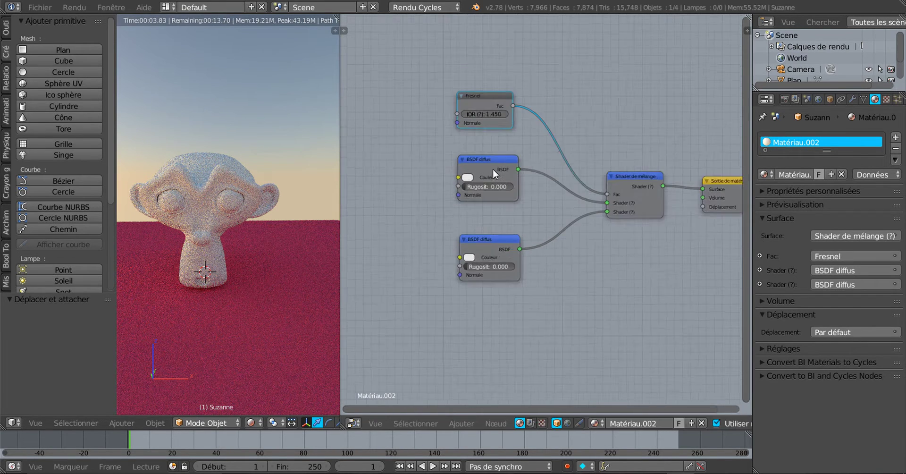
pyautogui.scroll(-3, 586, 228)
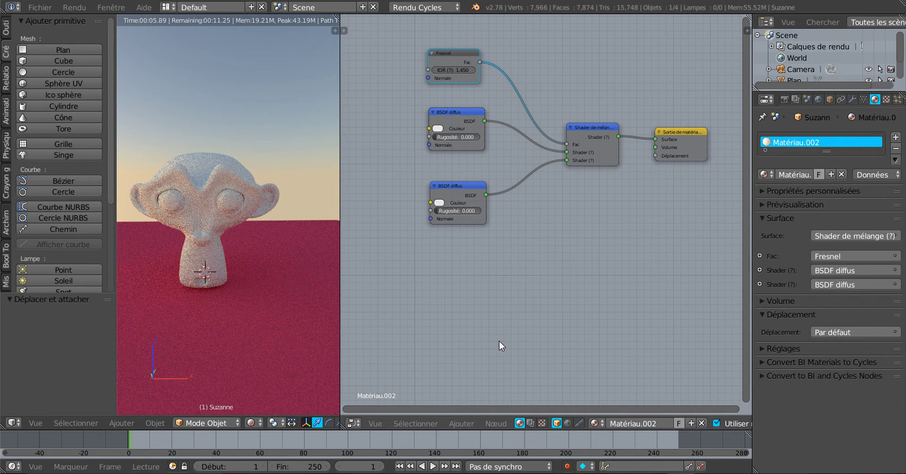
# Insert a GGX BSDF brillant node (roughness 0.200) into the Fresnel-to-Fac link.
pyautogui.click(496, 424)
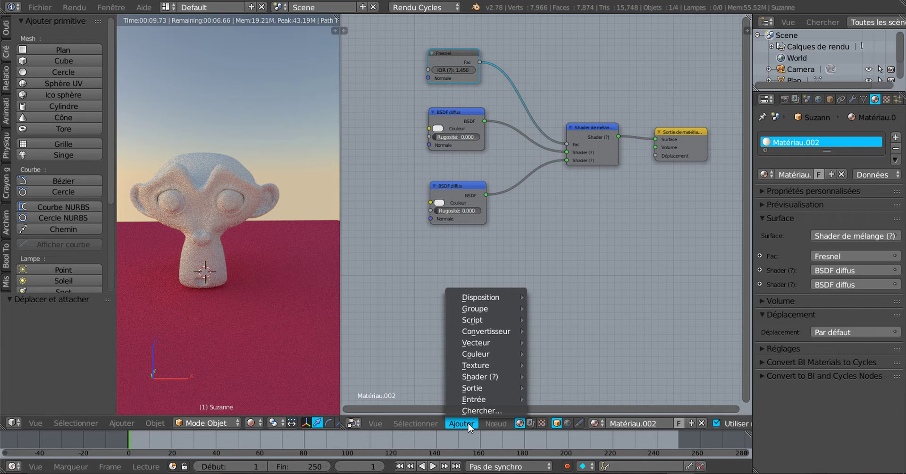
pyautogui.moveTo(482, 376)
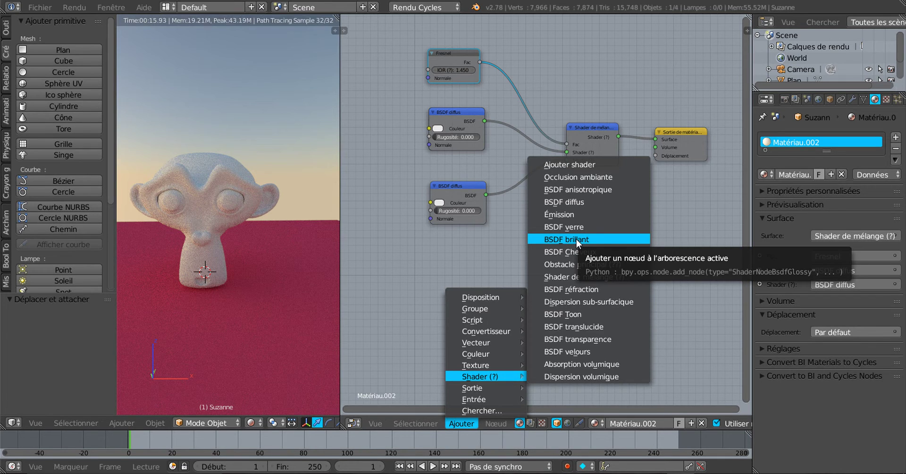
pyautogui.click(584, 240)
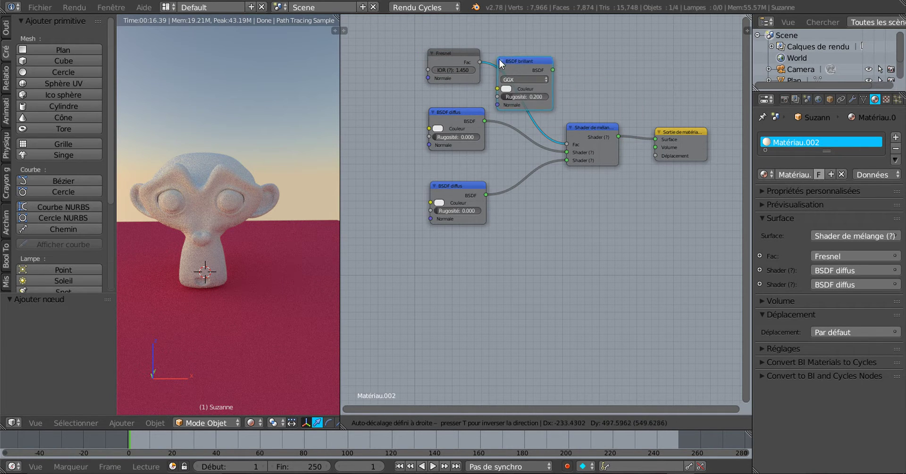
pyautogui.click(499, 59)
pyautogui.scroll(-1, 548, 182)
pyautogui.moveTo(548, 182); pyautogui.dragTo(584, 319, button='middle')
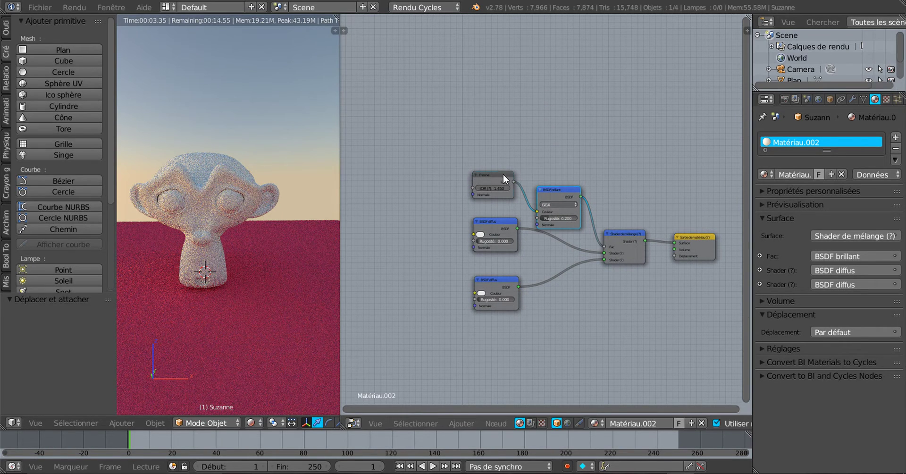
# Rearrange the Fresnel, BSDF brillant and Shader de mélange nodes and recentre the view.
pyautogui.moveTo(504, 174); pyautogui.dragTo(493, 139)
pyautogui.moveTo(566, 190)
pyautogui.mouseDown()
pyautogui.moveTo(582, 143)
pyautogui.moveTo(572, 162)
pyautogui.mouseUp()
pyautogui.moveTo(641, 230); pyautogui.dragTo(656, 202)
pyautogui.scroll(1, 589, 297)
pyautogui.scroll(1, 579, 267)
pyautogui.scroll(1, 566, 241)
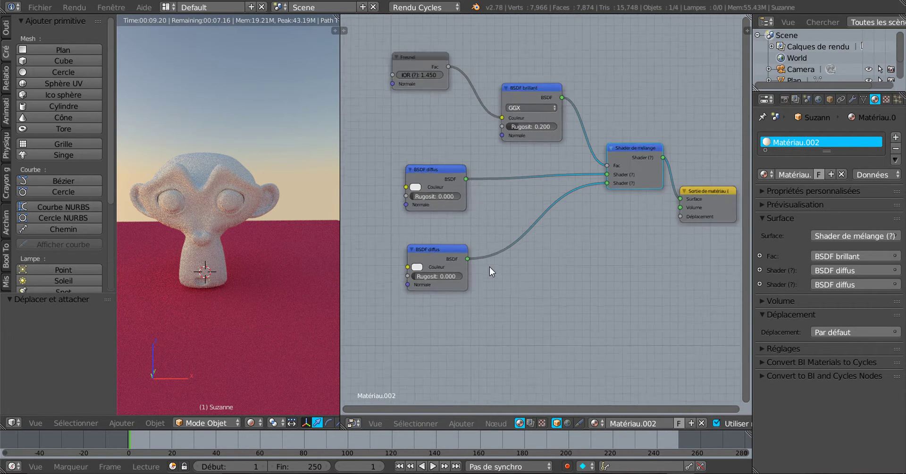
pyautogui.moveTo(511, 254); pyautogui.dragTo(591, 280, button='middle')
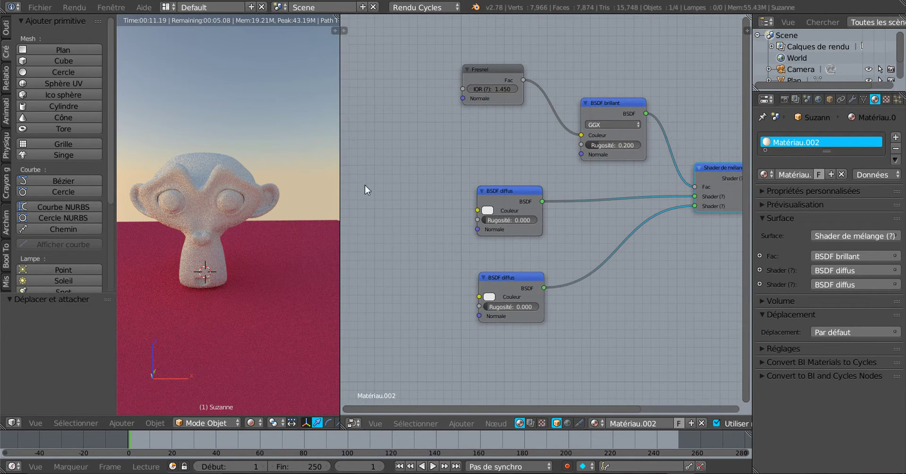
# Widen the 3D viewport and zoom and orbit to view Suzanne close up from the side.
pyautogui.moveTo(341, 170); pyautogui.dragTo(392, 168)
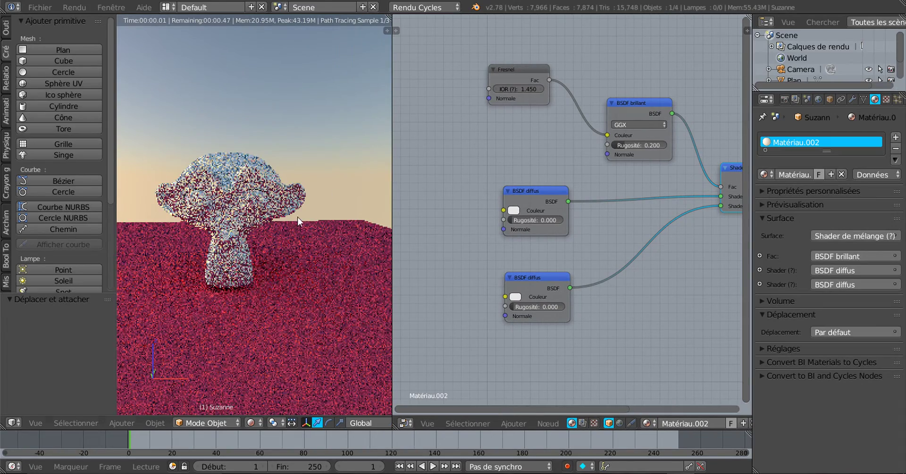
pyautogui.scroll(2, 284, 225)
pyautogui.scroll(1, 297, 228)
pyautogui.scroll(1, 315, 225)
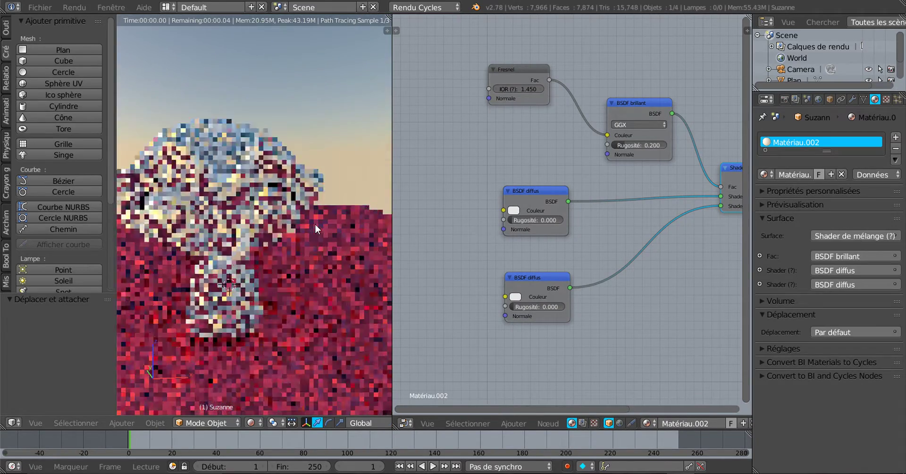
pyautogui.scroll(-2, 315, 223)
pyautogui.moveTo(299, 247); pyautogui.dragTo(269, 251, button='middle')
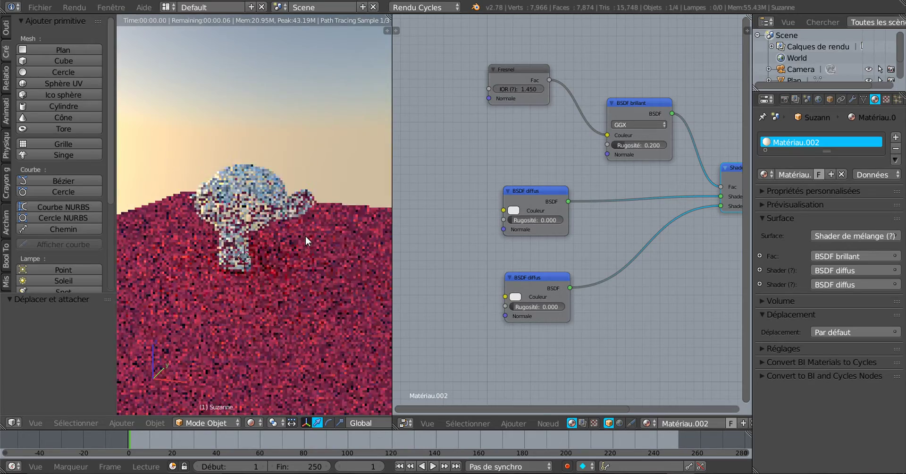
pyautogui.moveTo(393, 156); pyautogui.dragTo(415, 154)
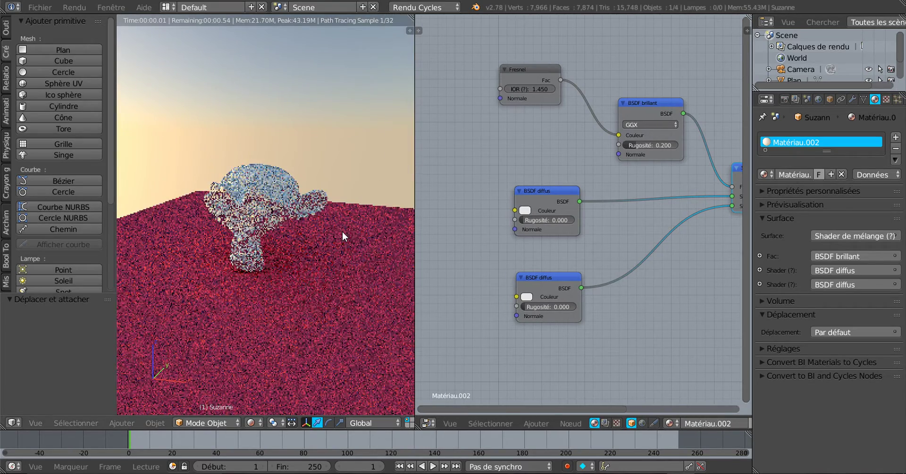
pyautogui.scroll(2, 342, 231)
pyautogui.moveTo(342, 232)
pyautogui.mouseDown(button='middle')
pyautogui.moveTo(321, 255)
pyautogui.moveTo(347, 241)
pyautogui.moveTo(325, 243)
pyautogui.mouseUp(button='middle')
pyautogui.scroll(2, 353, 239)
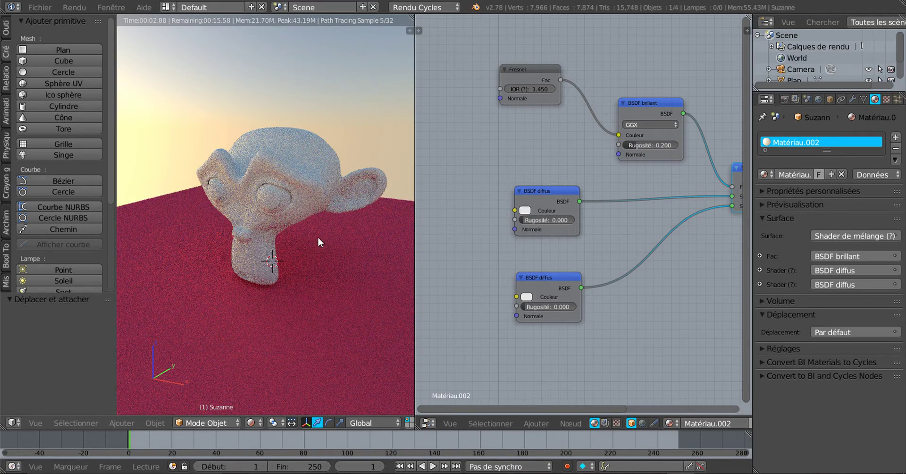
pyautogui.scroll(1, 307, 241)
pyautogui.scroll(1, 307, 241)
# Set the Couleur of both BSDF diffus nodes to black.
pyautogui.scroll(1, 307, 240)
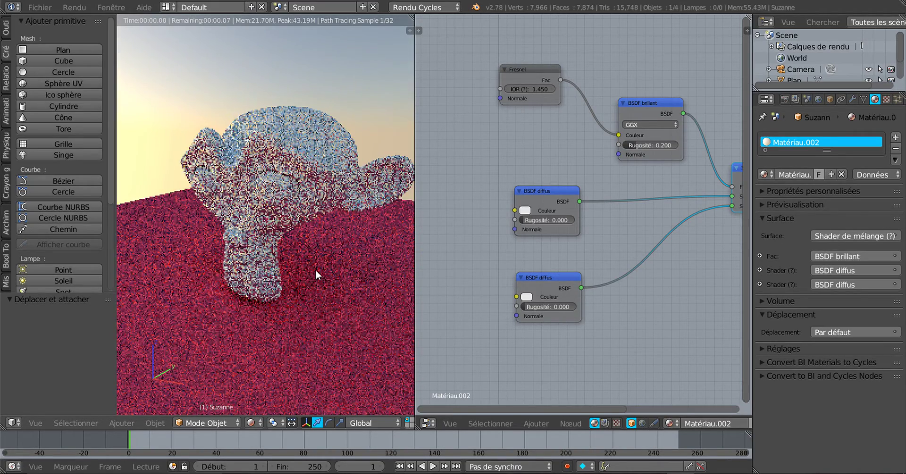
pyautogui.scroll(-1, 315, 269)
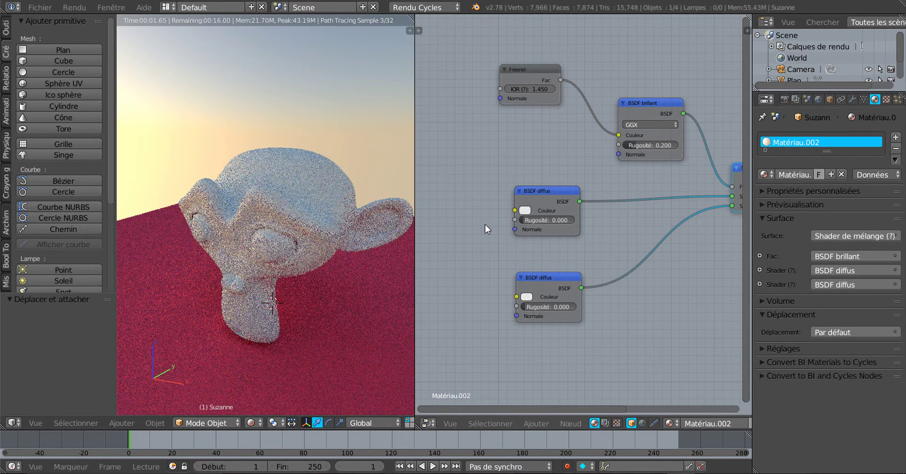
pyautogui.click(525, 210)
pyautogui.moveTo(594, 94); pyautogui.dragTo(577, 206)
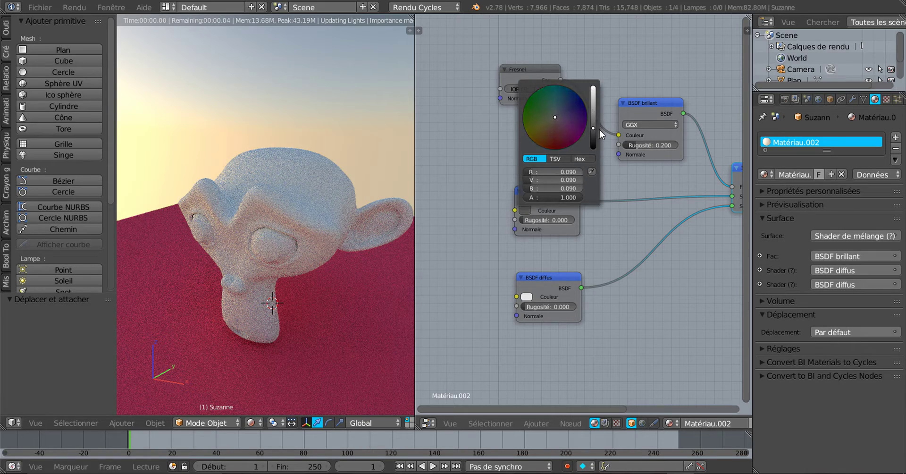
pyautogui.click(526, 296)
pyautogui.moveTo(593, 195); pyautogui.dragTo(594, 235)
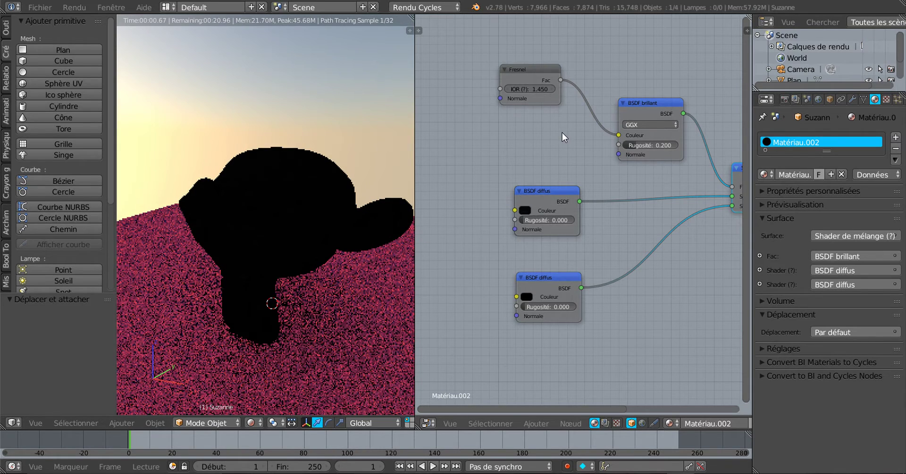
pyautogui.scroll(1, 547, 133)
# Lower the BSDF brillant roughness to 0.000.
pyautogui.moveTo(547, 133); pyautogui.dragTo(567, 183, button='middle')
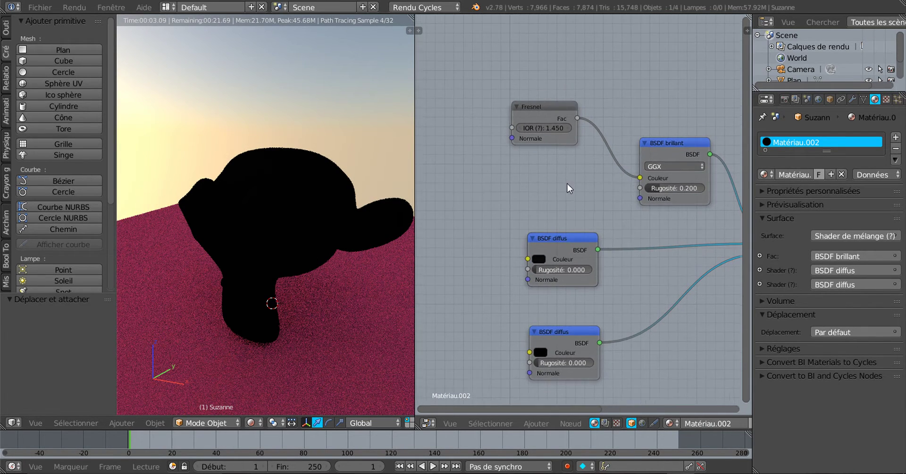
pyautogui.moveTo(662, 190); pyautogui.dragTo(644, 187)
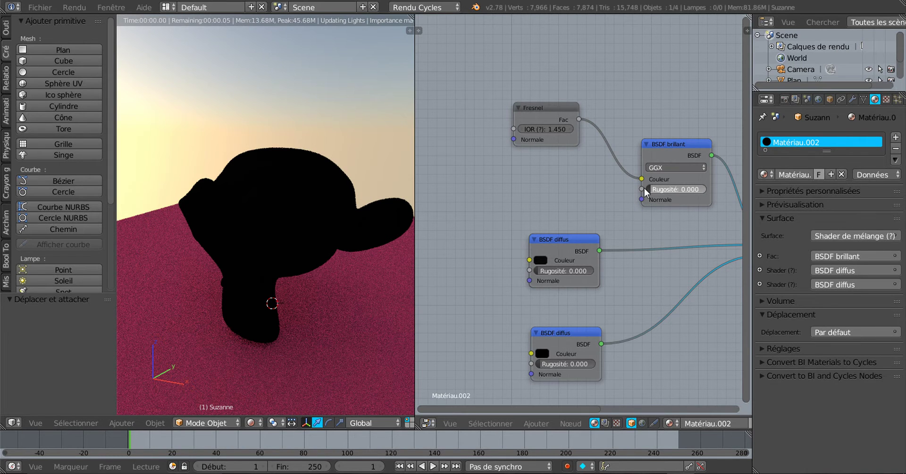
pyautogui.scroll(1, 514, 166)
# Try Fresnel IOR values of 3.650 and then 3.250, and reposition the BSDF brillant node.
pyautogui.click(557, 117)
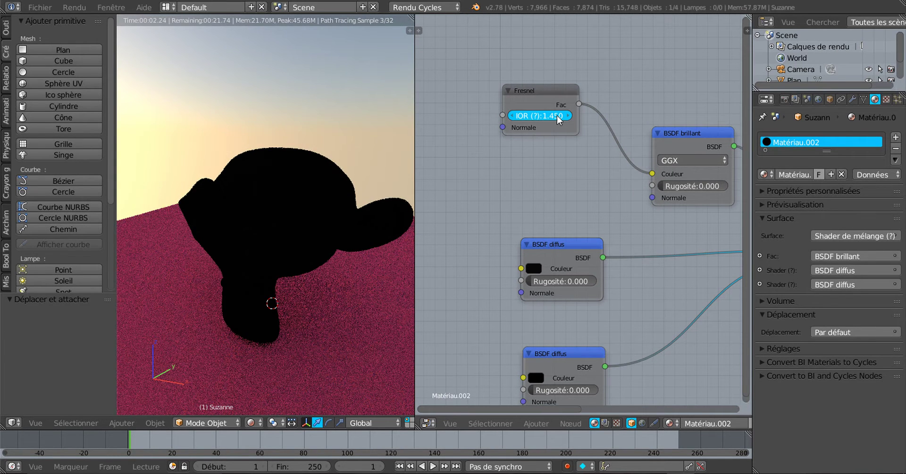
pyautogui.moveTo(558, 120); pyautogui.dragTo(576, 118)
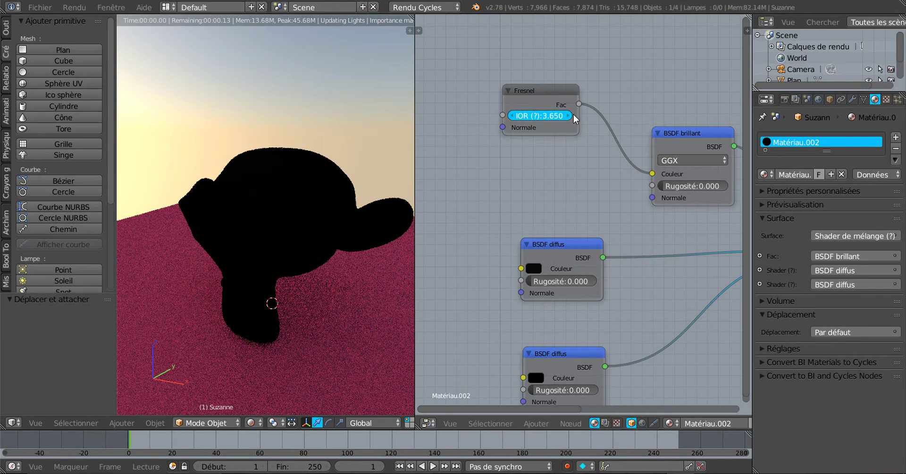
pyautogui.moveTo(576, 118); pyautogui.dragTo(572, 118)
pyautogui.scroll(-1, 554, 162)
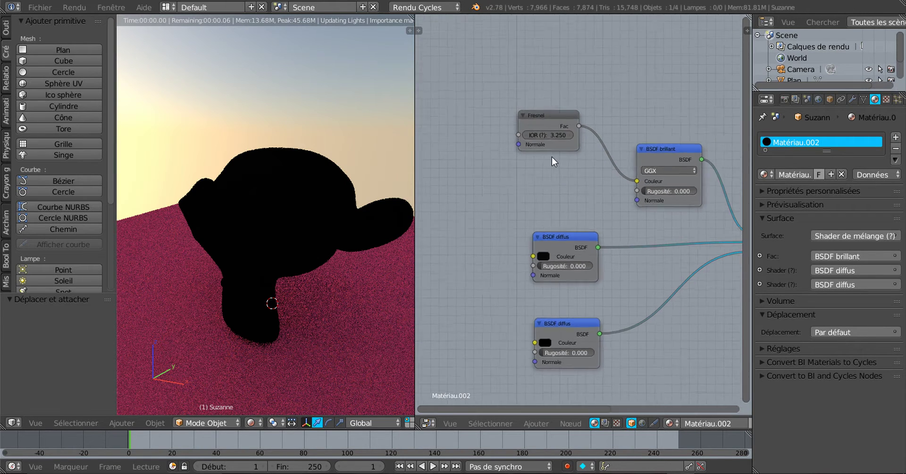
pyautogui.scroll(-1, 533, 147)
pyautogui.moveTo(630, 121); pyautogui.dragTo(623, 123)
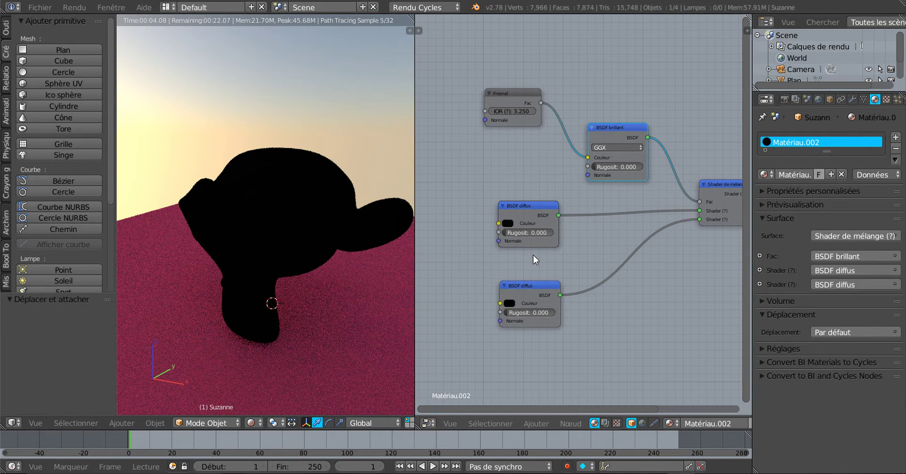
pyautogui.scroll(1, 501, 125)
pyautogui.scroll(1, 500, 125)
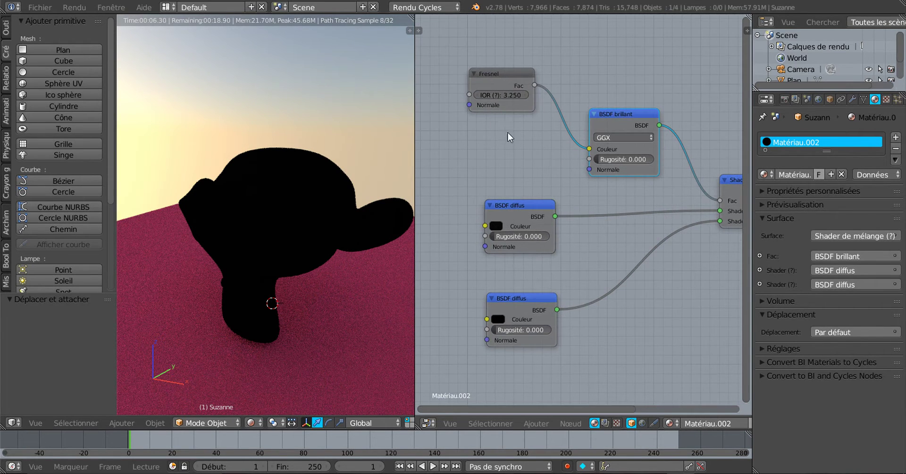
# Bring the Fresnel IOR down to 2.350, then fine-tune it to 2.050.
pyautogui.moveTo(508, 133); pyautogui.dragTo(552, 171, button='middle')
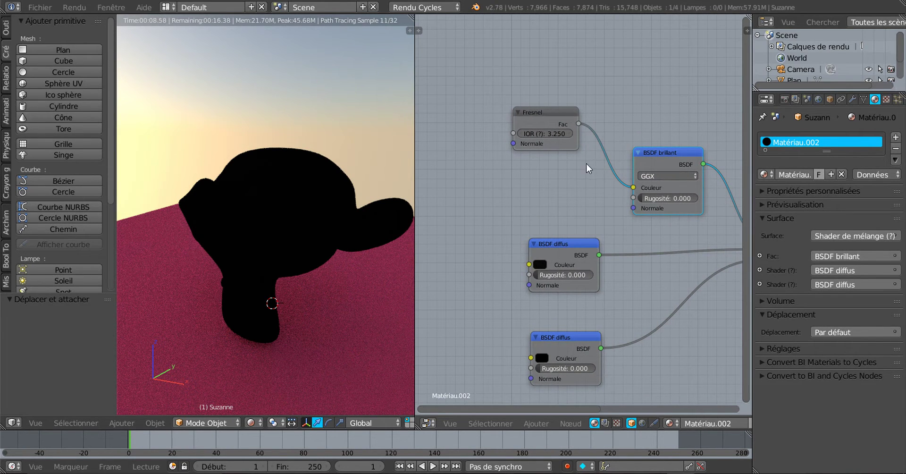
pyautogui.scroll(1, 576, 138)
pyautogui.scroll(1, 577, 138)
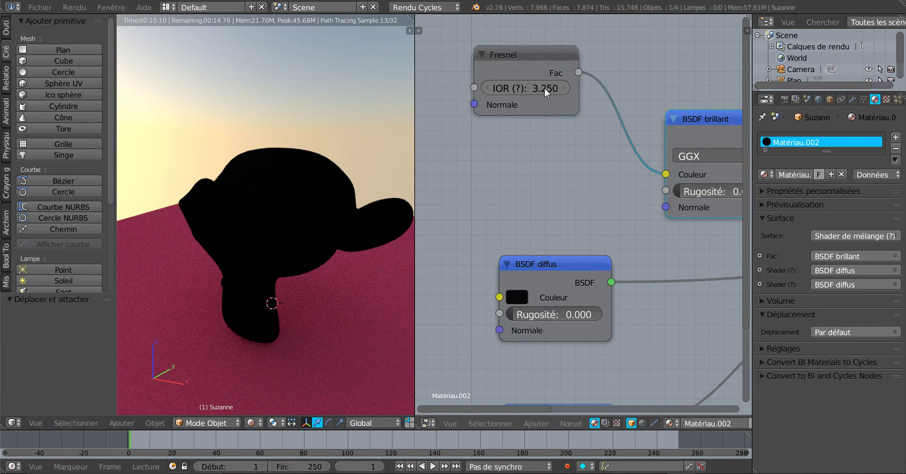
pyautogui.moveTo(544, 87); pyautogui.dragTo(533, 96)
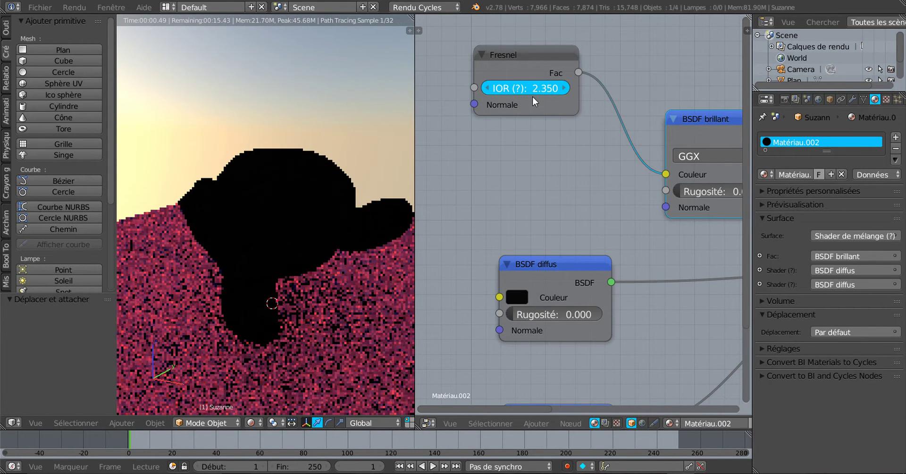
pyautogui.moveTo(534, 97); pyautogui.dragTo(532, 99)
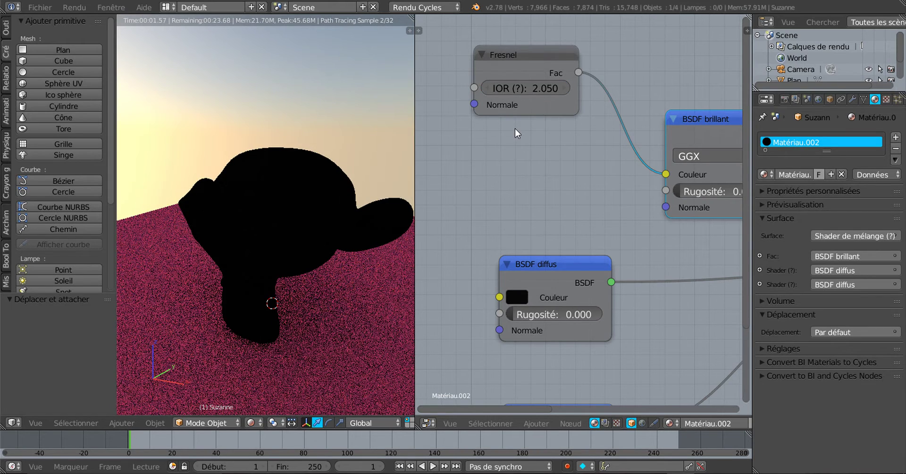
pyautogui.scroll(-1, 515, 128)
pyautogui.moveTo(579, 185)
pyautogui.mouseDown(button='middle')
pyautogui.moveTo(525, 123)
pyautogui.moveTo(512, 120)
pyautogui.mouseUp(button='middle')
pyautogui.scroll(-2, 594, 146)
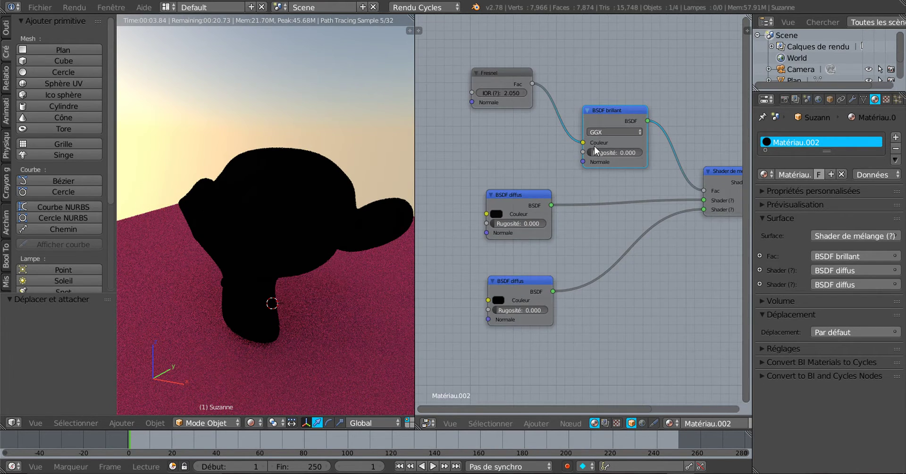
pyautogui.hscroll(3, 599, 146)
pyautogui.scroll(-1, 600, 145)
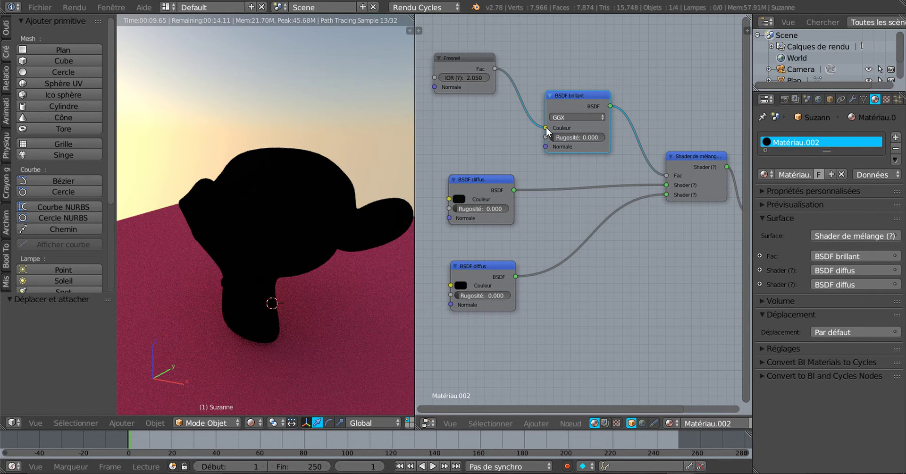
# Wire Fresnel into the Mix Shader Fac and insert the Glossy BSDF into the Diffuse→Mix link.
pyautogui.moveTo(546, 128); pyautogui.dragTo(667, 177)
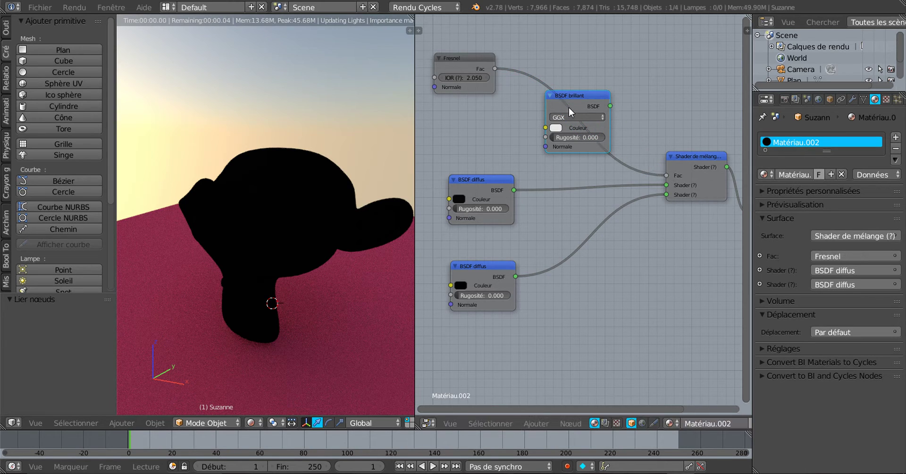
pyautogui.moveTo(586, 97)
pyautogui.mouseDown()
pyautogui.moveTo(575, 169)
pyautogui.moveTo(588, 167)
pyautogui.mouseUp()
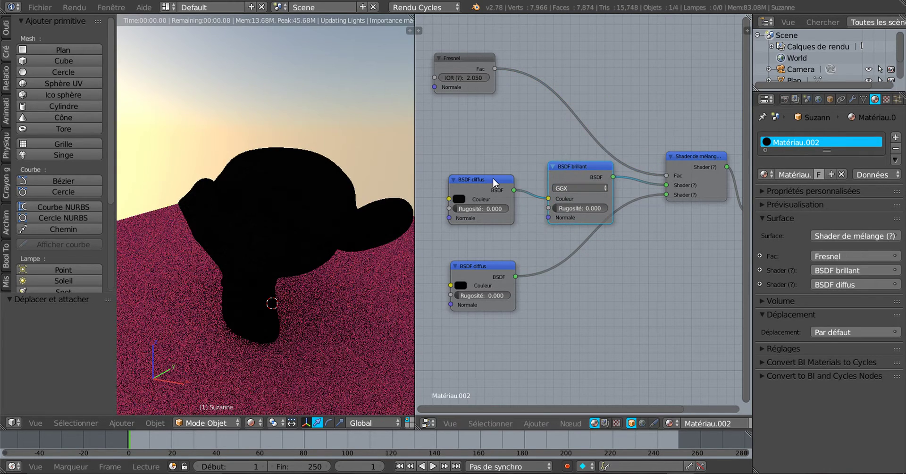
pyautogui.moveTo(494, 181); pyautogui.dragTo(491, 122)
pyautogui.moveTo(586, 165); pyautogui.dragTo(564, 153)
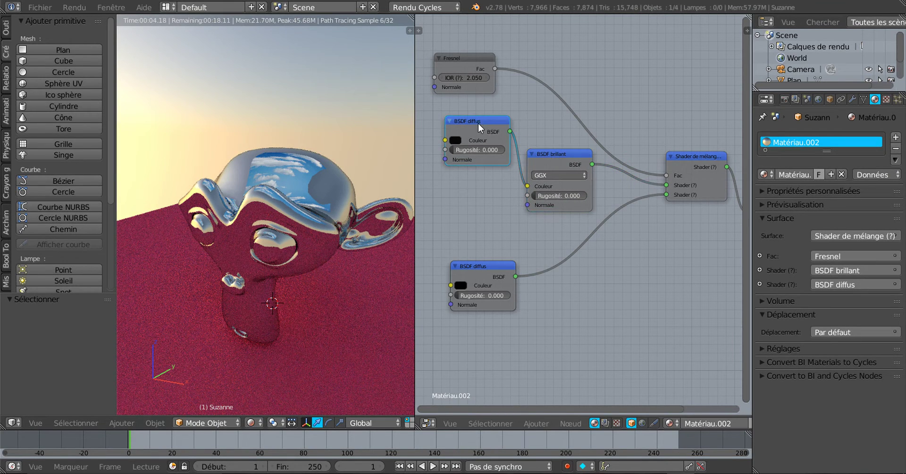
pyautogui.moveTo(486, 134); pyautogui.dragTo(474, 138)
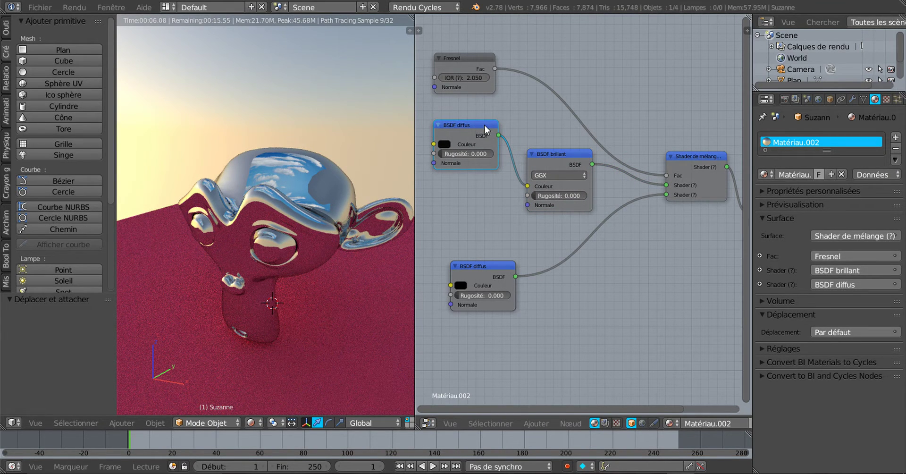
# Raise the Fresnel IOR in steps to 2.350 and view Suzanne's chrome-like render.
pyautogui.scroll(2, 551, 155)
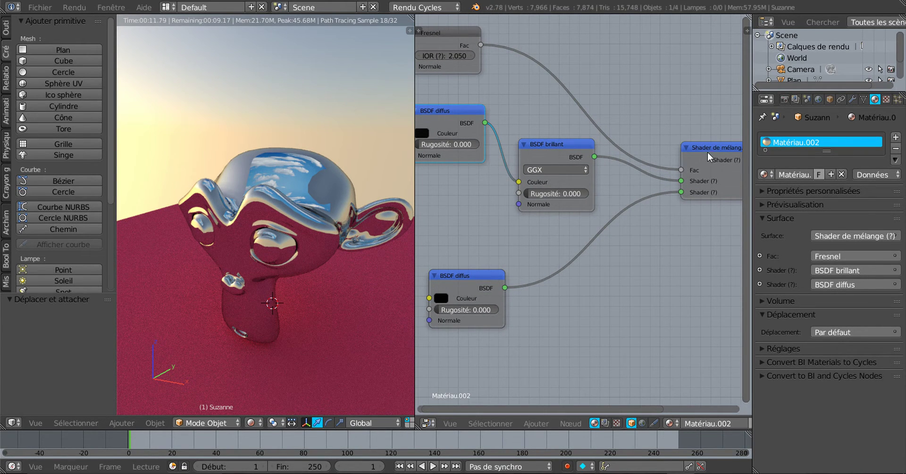
pyautogui.scroll(-1, 624, 179)
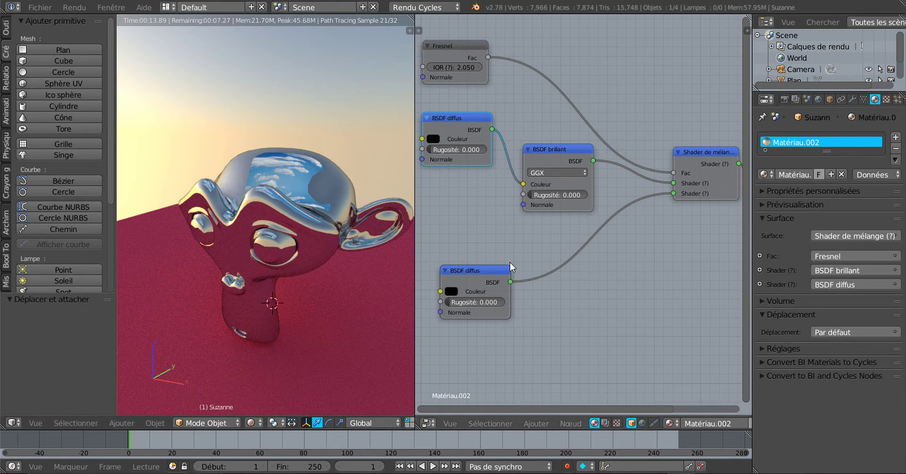
pyautogui.moveTo(535, 122); pyautogui.dragTo(568, 130, button='middle')
pyautogui.scroll(4, 382, 158)
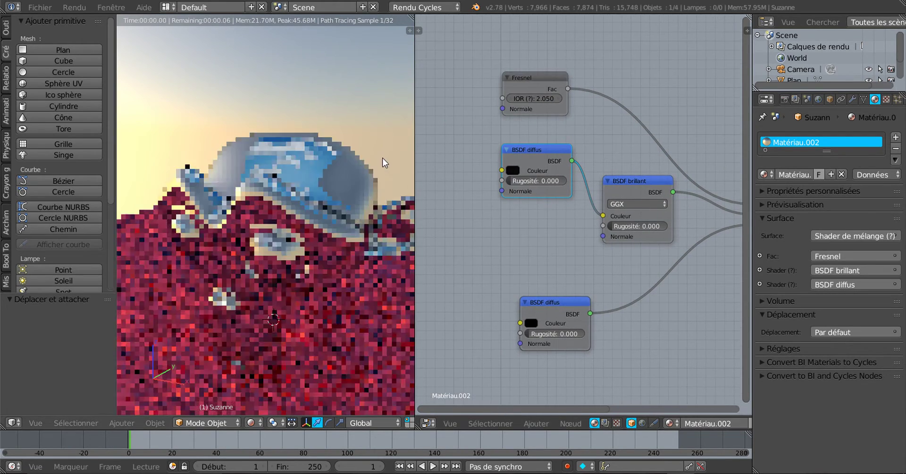
pyautogui.moveTo(382, 158); pyautogui.dragTo(363, 200, button='middle')
pyautogui.scroll(-3, 368, 198)
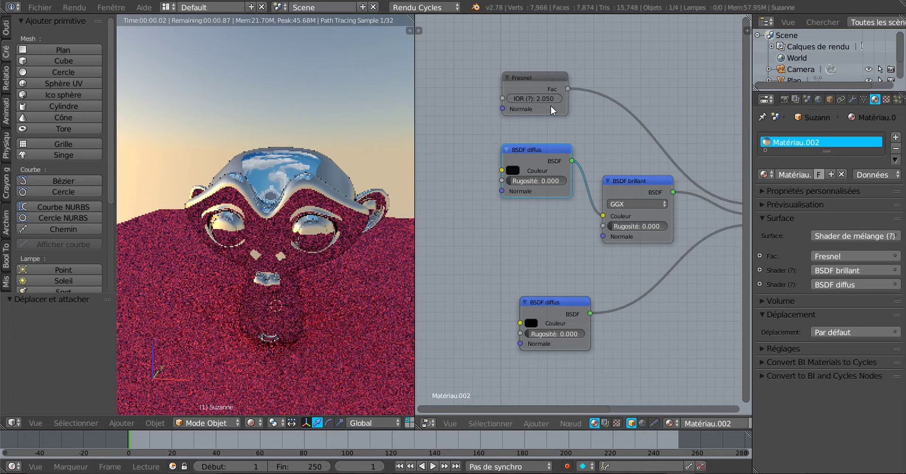
pyautogui.scroll(1, 529, 308)
pyautogui.click(557, 80)
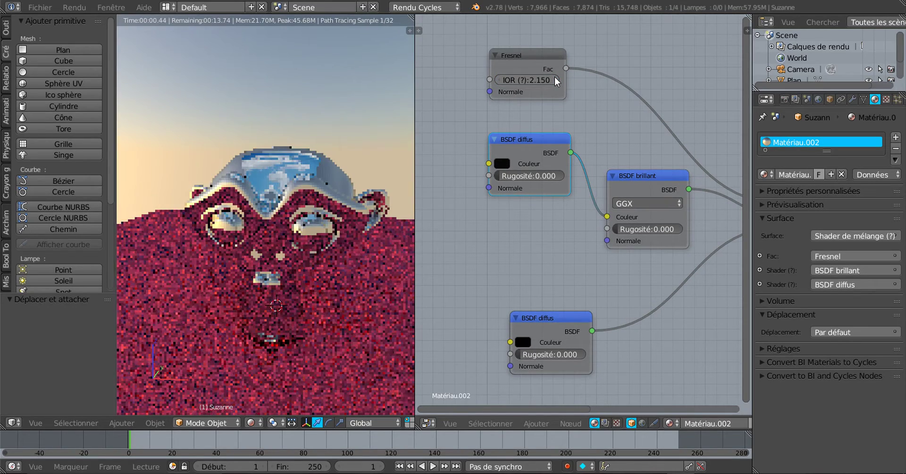
pyautogui.click(557, 81)
pyautogui.click(557, 80)
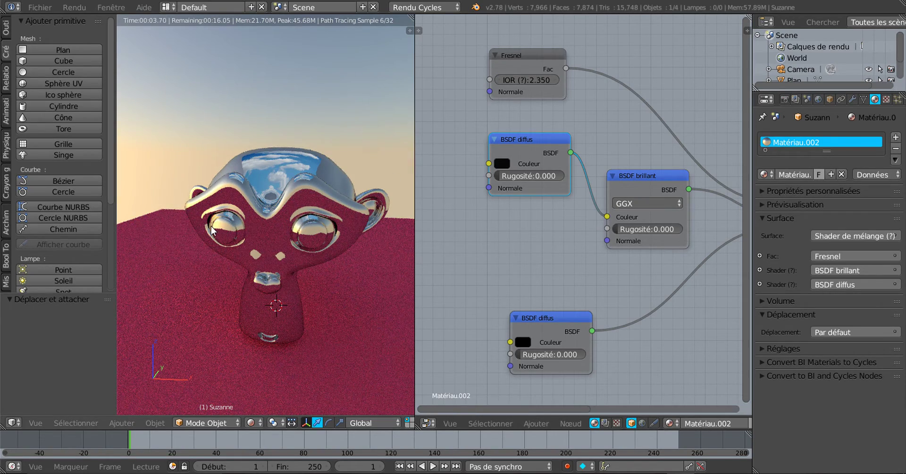
pyautogui.moveTo(411, 168)
pyautogui.mouseDown(button='middle')
pyautogui.moveTo(253, 247)
pyautogui.moveTo(369, 197)
pyautogui.mouseUp(button='middle')
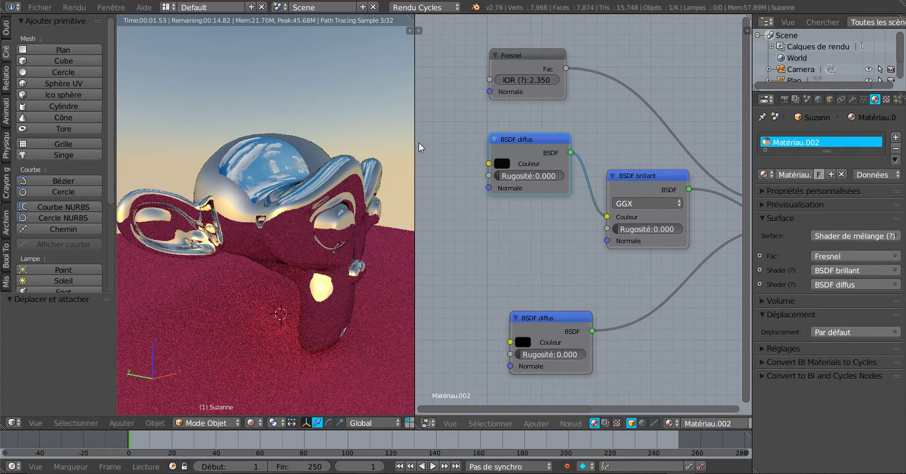
pyautogui.moveTo(415, 133); pyautogui.dragTo(504, 129)
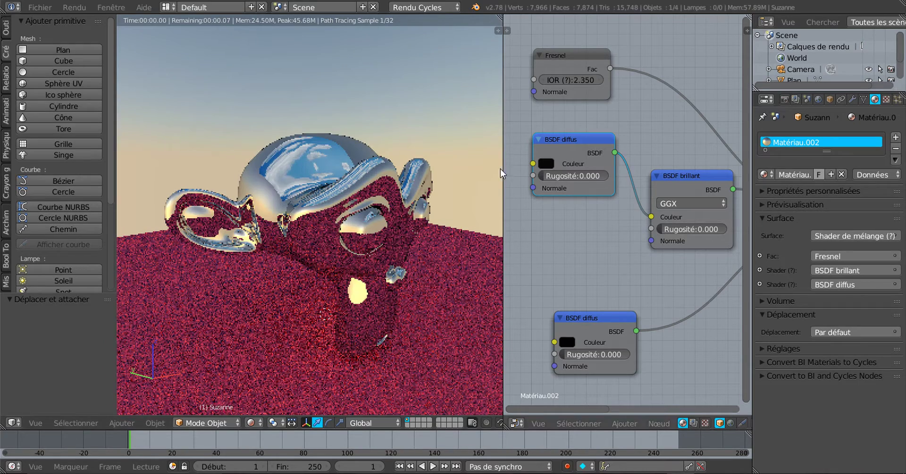
# Try Fresnel IOR values from 0.650 up to 1.050, then lower it to 0.450.
pyautogui.moveTo(586, 80); pyautogui.dragTo(572, 89)
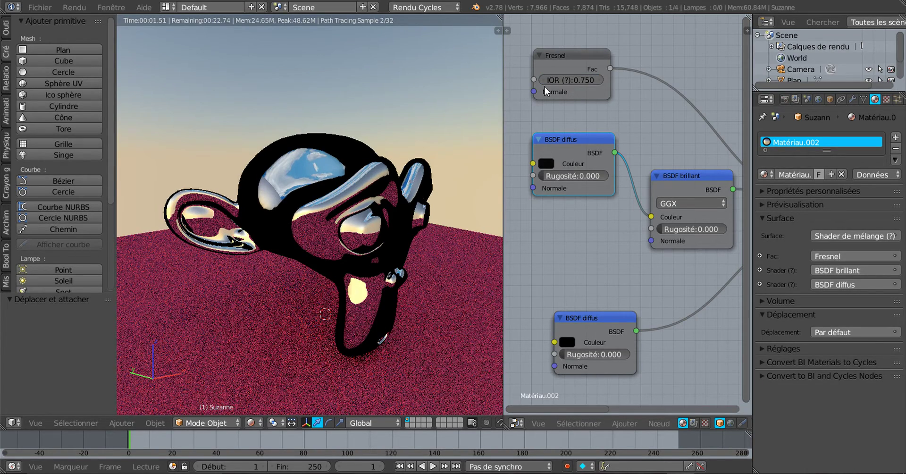
pyautogui.click(543, 79)
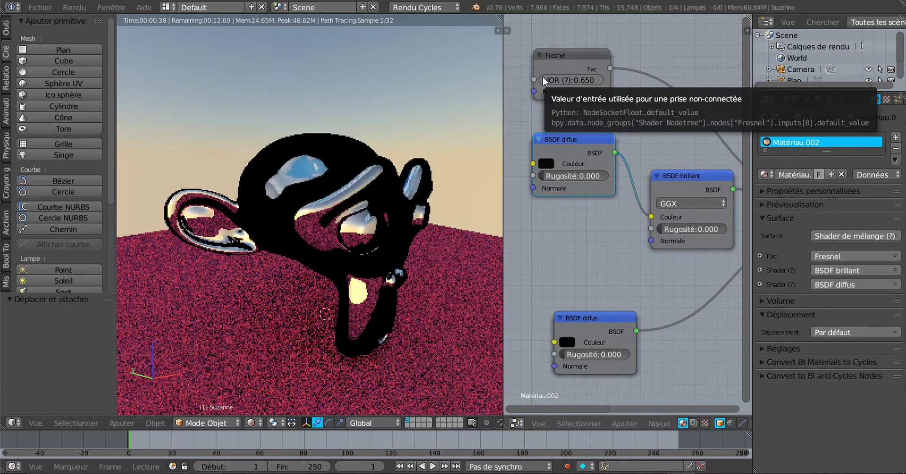
pyautogui.click(599, 79)
pyautogui.click(600, 79)
pyautogui.click(599, 80)
pyautogui.click(599, 79)
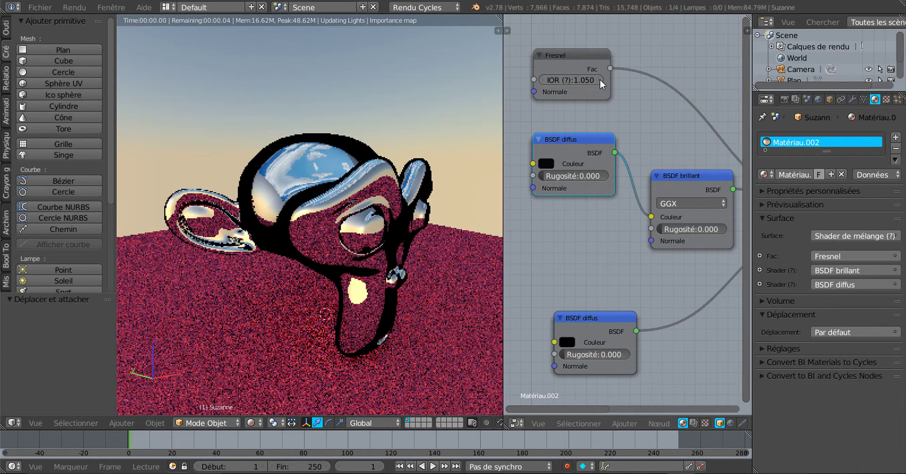
pyautogui.click(600, 79)
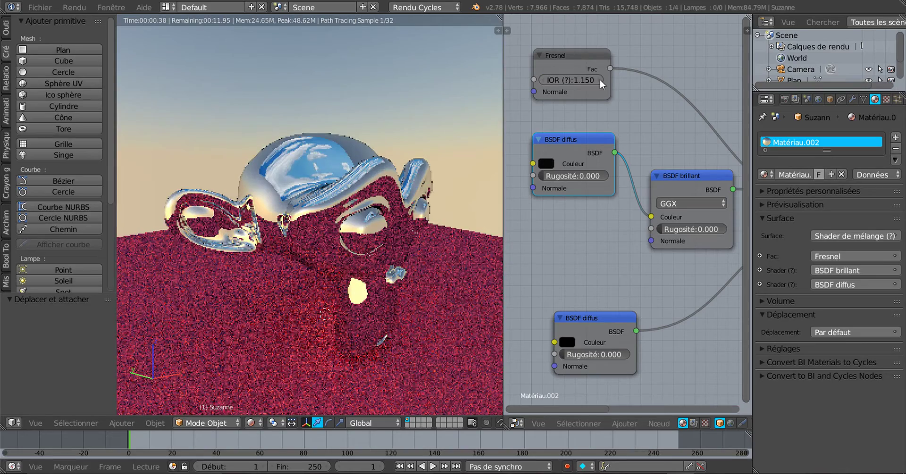
pyautogui.click(542, 79)
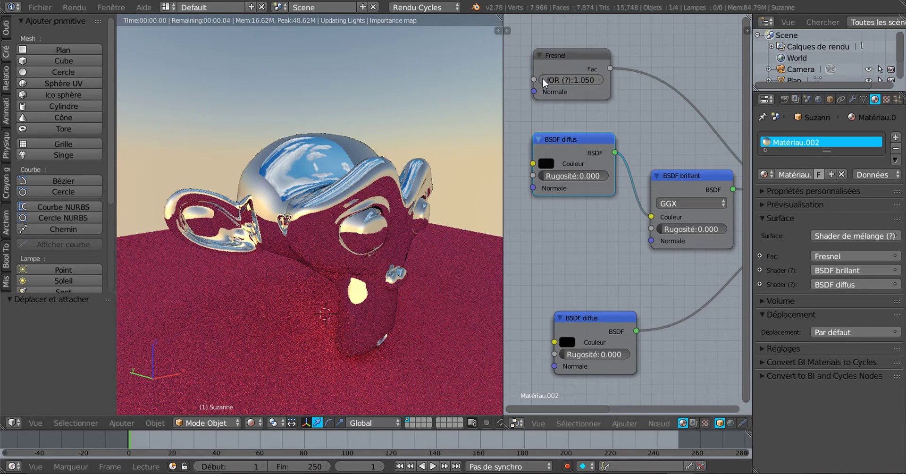
pyautogui.click(543, 79)
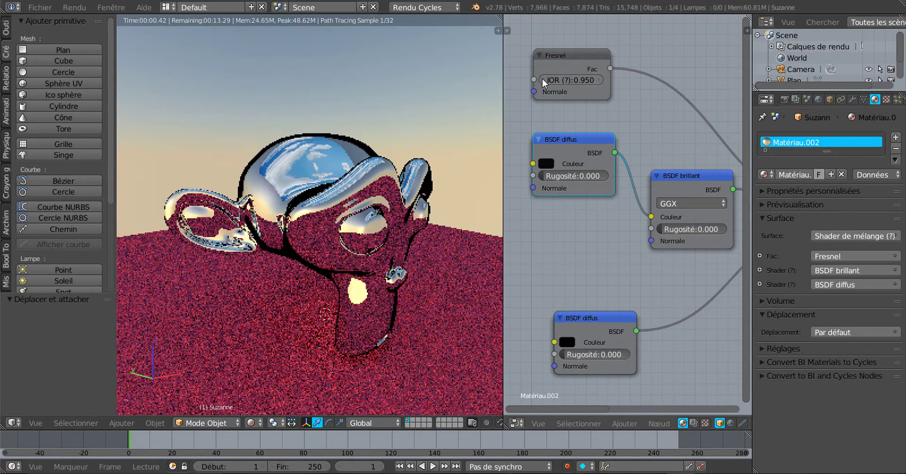
pyautogui.click(543, 80)
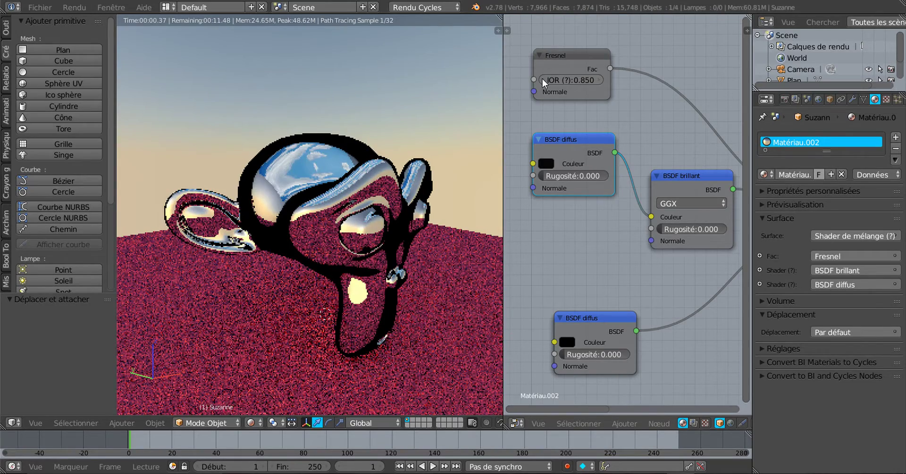
pyautogui.click(542, 80)
pyautogui.click(542, 79)
pyautogui.click(542, 80)
pyautogui.click(542, 80)
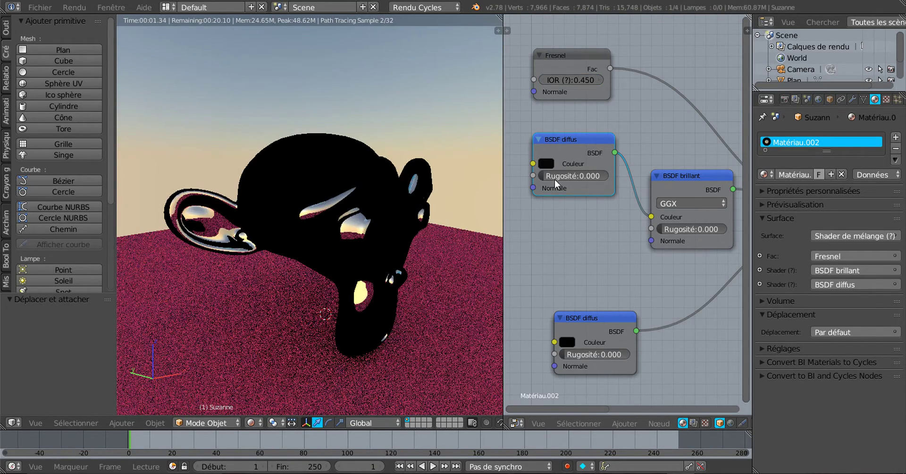
# Rearrange the diffuse and glossy nodes and set the glossy roughness to 0.033.
pyautogui.moveTo(581, 135); pyautogui.dragTo(572, 124)
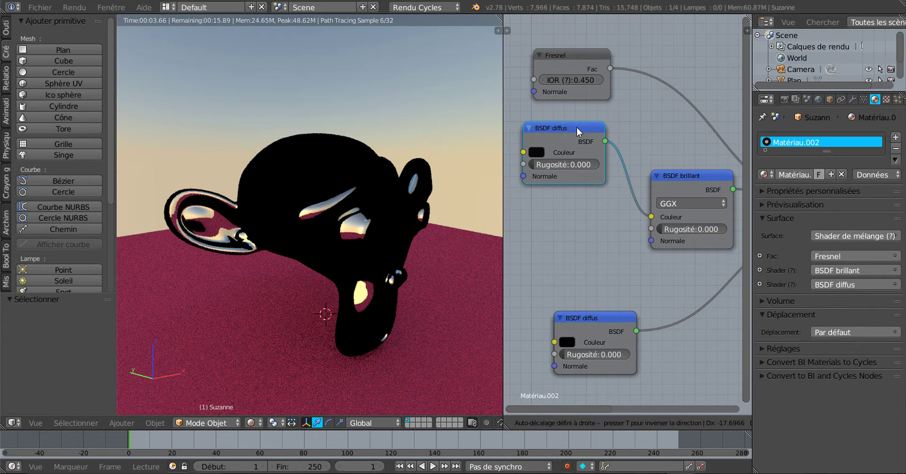
pyautogui.moveTo(690, 171); pyautogui.dragTo(675, 151)
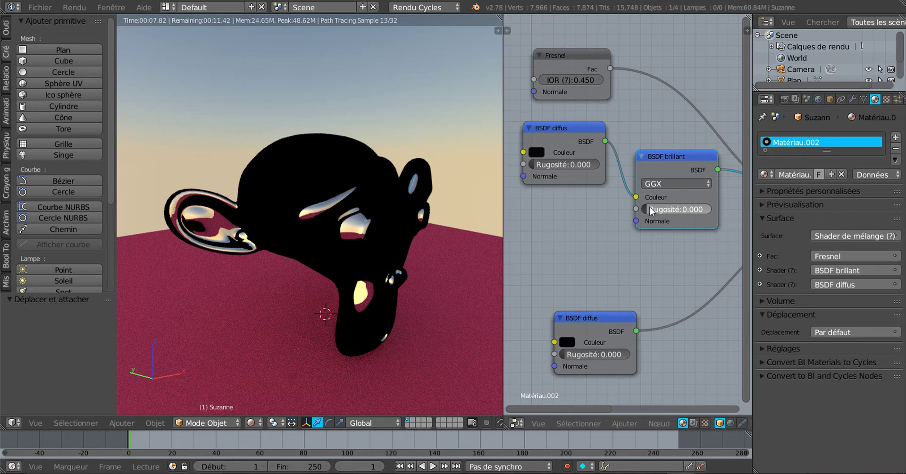
pyautogui.moveTo(652, 207); pyautogui.dragTo(653, 206)
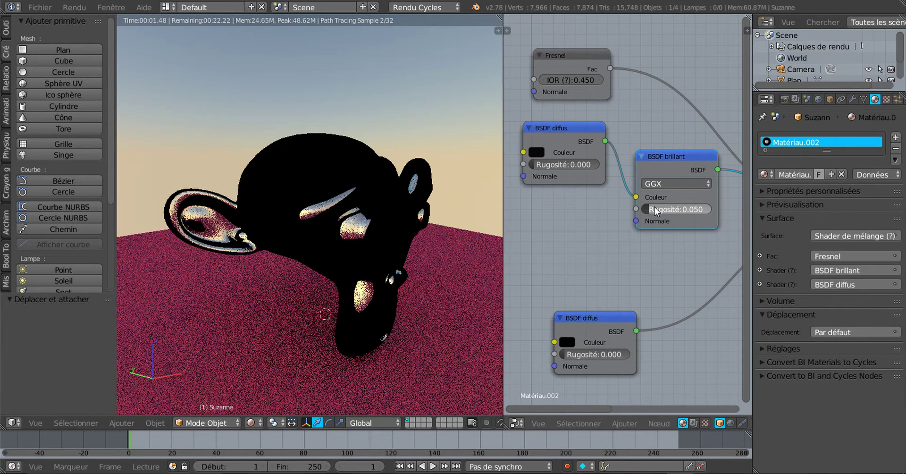
pyautogui.moveTo(654, 206); pyautogui.dragTo(653, 208)
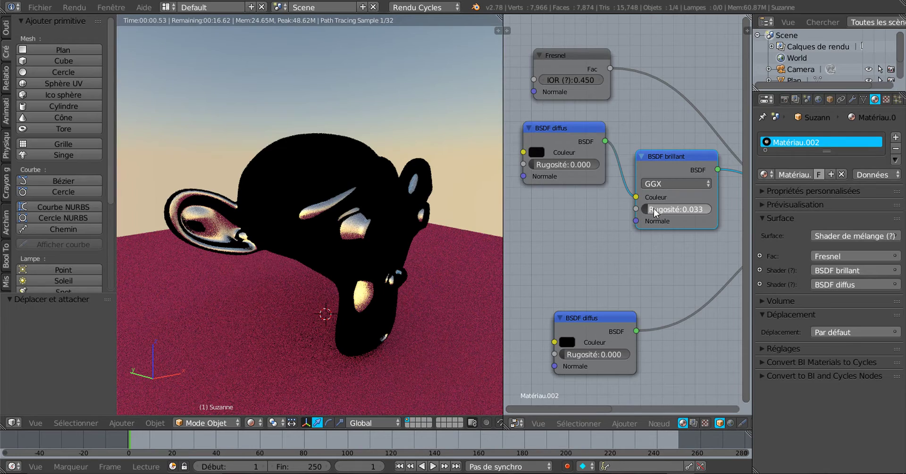
pyautogui.moveTo(585, 318); pyautogui.dragTo(560, 277)
# Raise the Fresnel IOR from 0.750 back to 1.050.
pyautogui.scroll(-1, 574, 262)
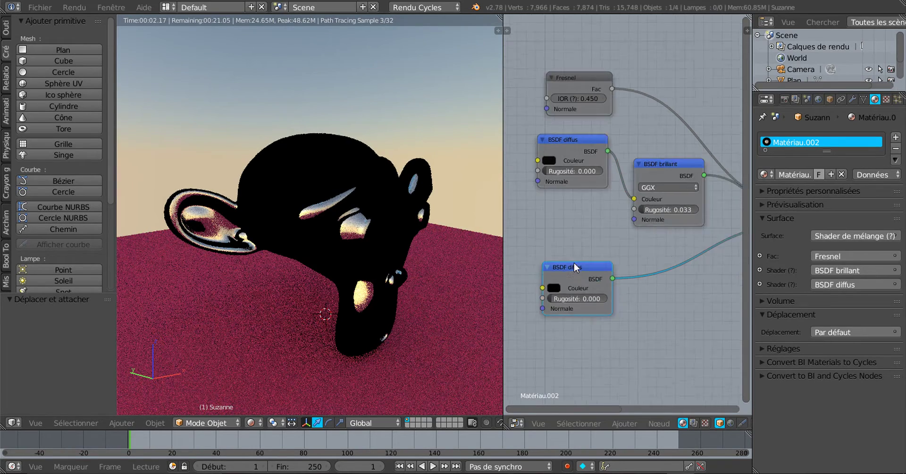
pyautogui.scroll(-2, 574, 263)
pyautogui.scroll(1, 599, 254)
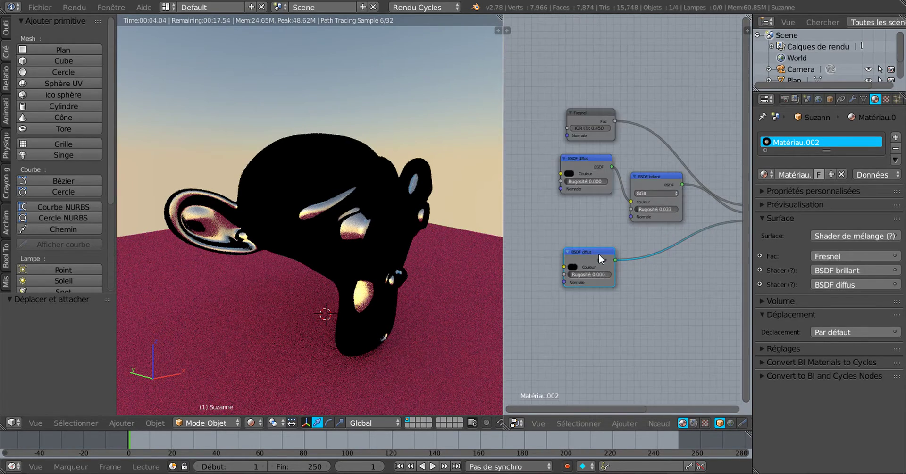
pyautogui.scroll(1, 592, 246)
pyautogui.scroll(1, 591, 244)
pyautogui.moveTo(591, 244); pyautogui.dragTo(597, 260, button='middle')
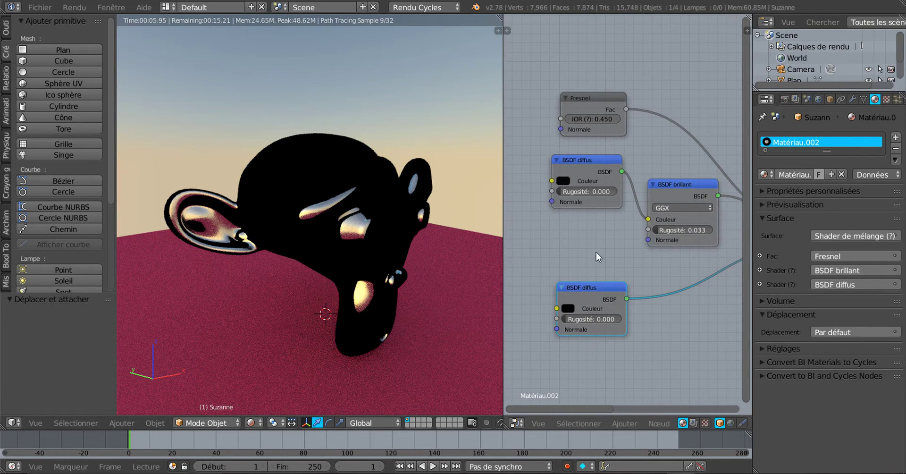
pyautogui.moveTo(559, 192); pyautogui.dragTo(563, 194)
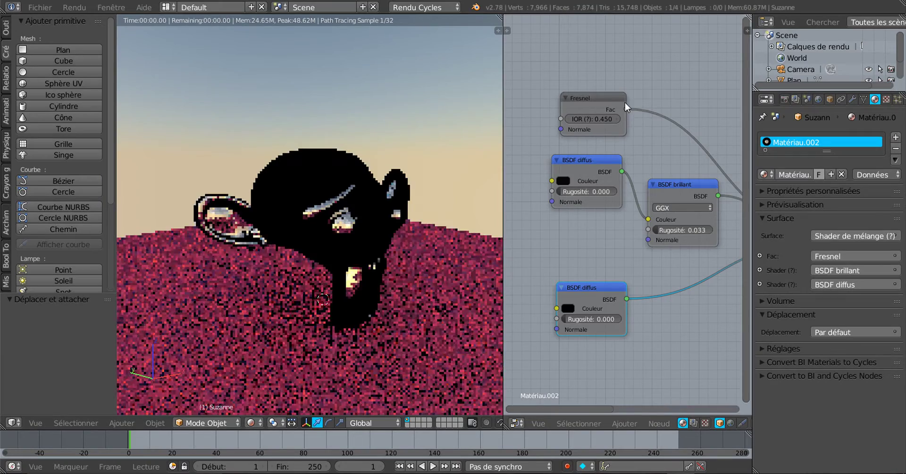
pyautogui.scroll(1, 591, 134)
pyautogui.scroll(2, 605, 114)
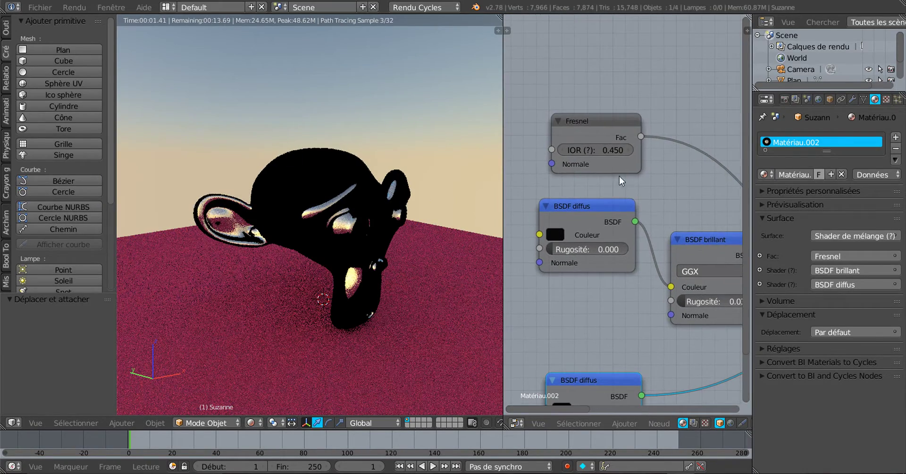
pyautogui.moveTo(626, 149); pyautogui.dragTo(627, 148)
pyautogui.click(628, 149)
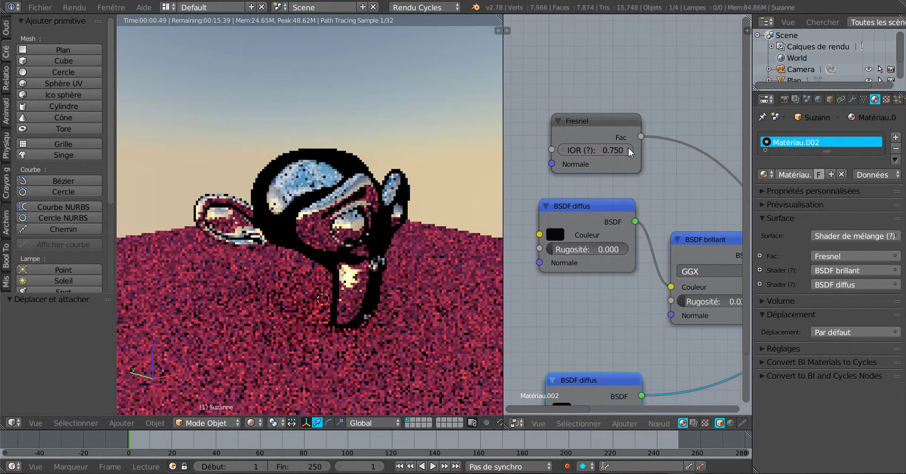
pyautogui.click(628, 149)
pyautogui.click(628, 149)
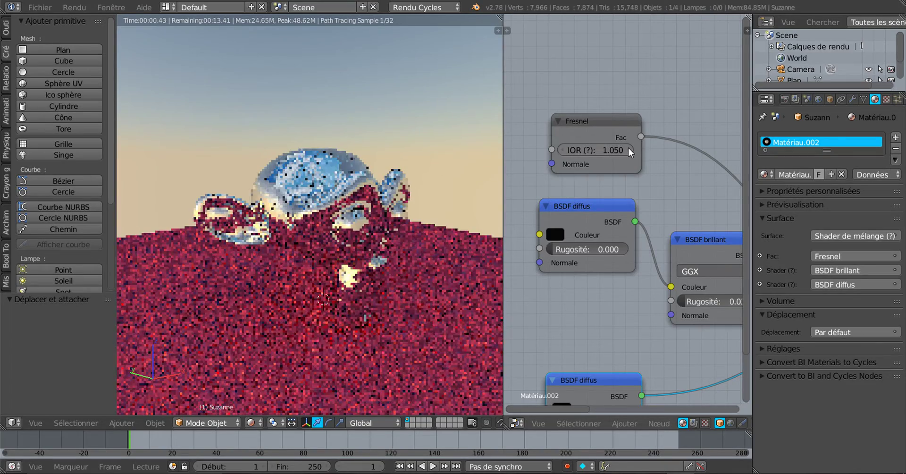
pyautogui.click(554, 239)
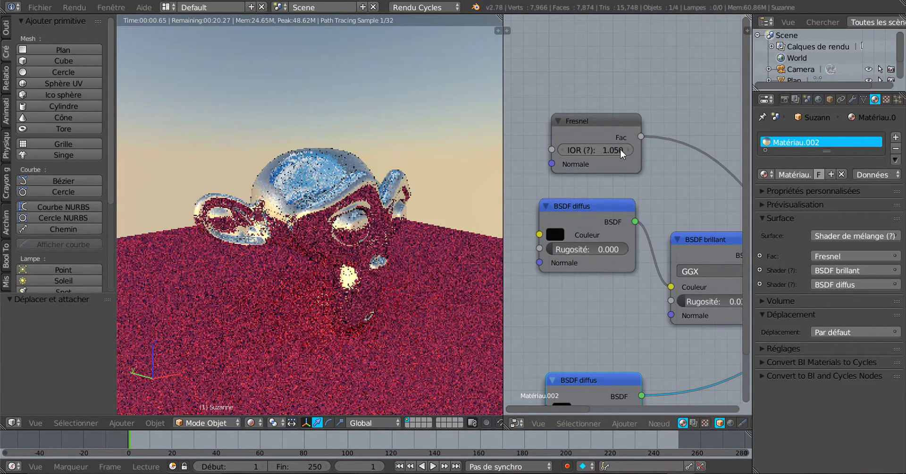
pyautogui.scroll(-2, 628, 163)
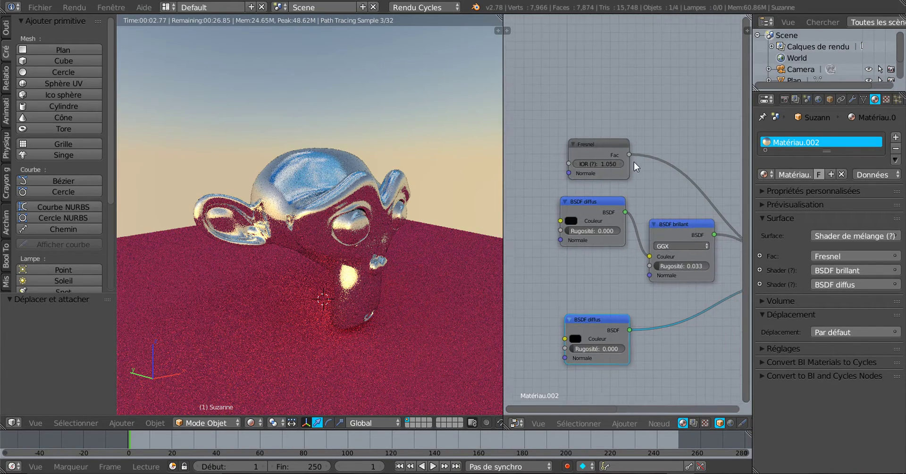
# Reconnect BSDF brillant to the Mix Shader's first Shader socket and move the Mix Shader node up.
pyautogui.moveTo(633, 163); pyautogui.dragTo(583, 112, button='middle')
pyautogui.moveTo(671, 199); pyautogui.dragTo(670, 212, button='middle')
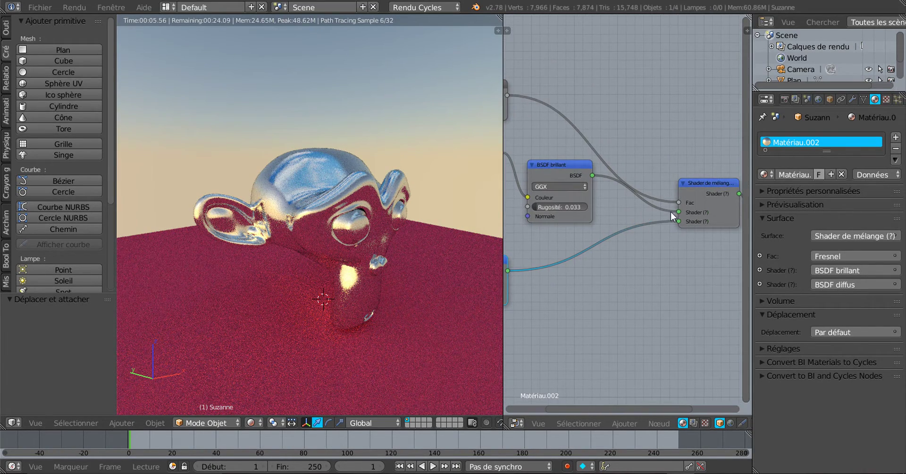
pyautogui.moveTo(679, 210); pyautogui.dragTo(679, 203)
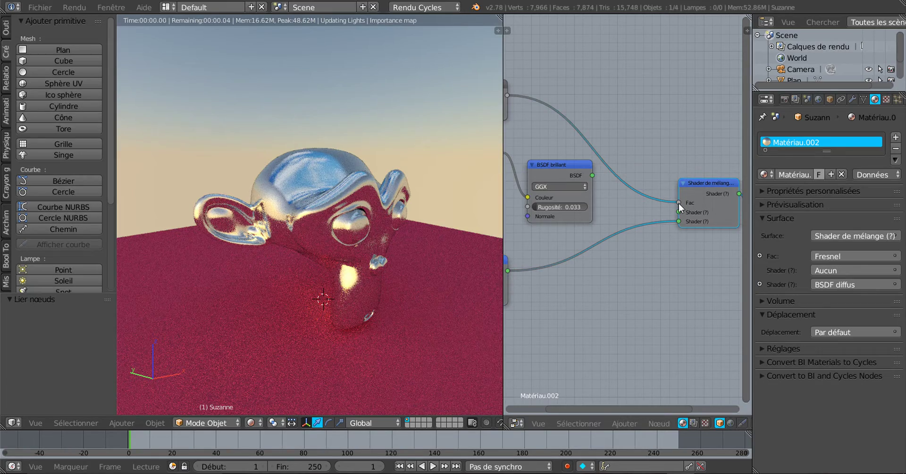
pyautogui.moveTo(592, 175); pyautogui.dragTo(680, 213)
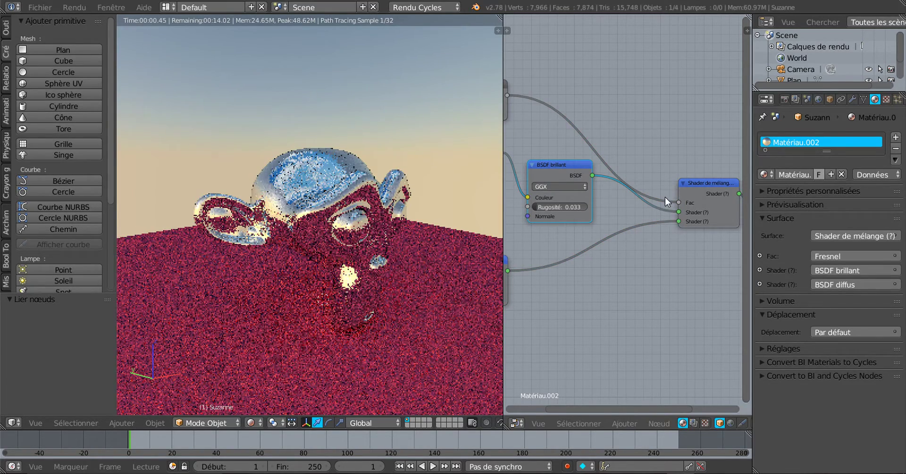
pyautogui.moveTo(698, 184); pyautogui.dragTo(703, 153)
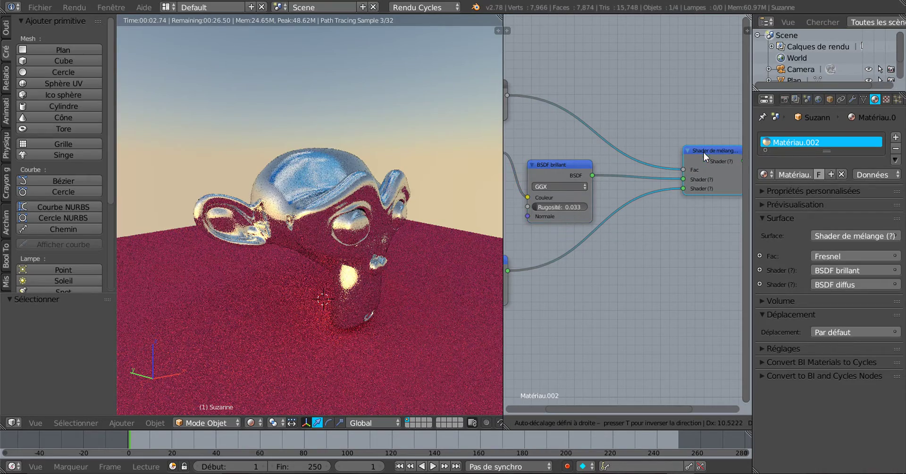
pyautogui.scroll(-3, 439, 299)
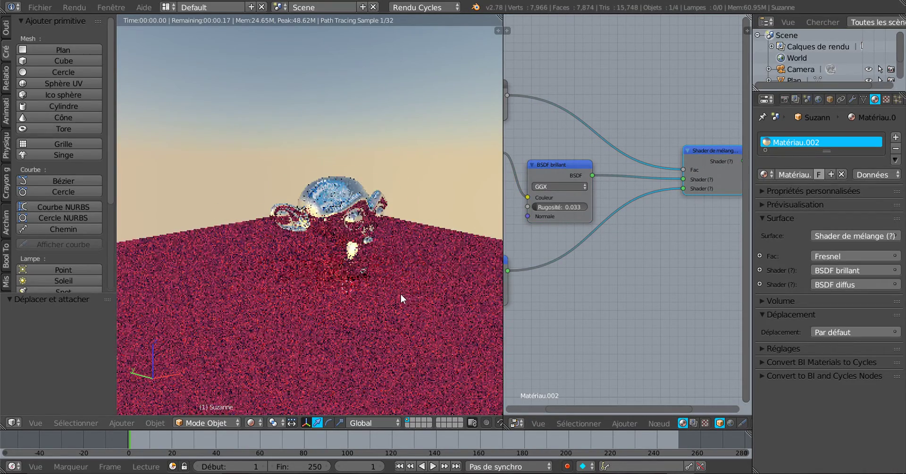
pyautogui.scroll(4, 400, 293)
pyautogui.scroll(-1, 595, 234)
# Test both BSDF diffus roughness values, reset them to 0.000, and raise Fresnel IOR to 11.350.
pyautogui.scroll(-2, 702, 259)
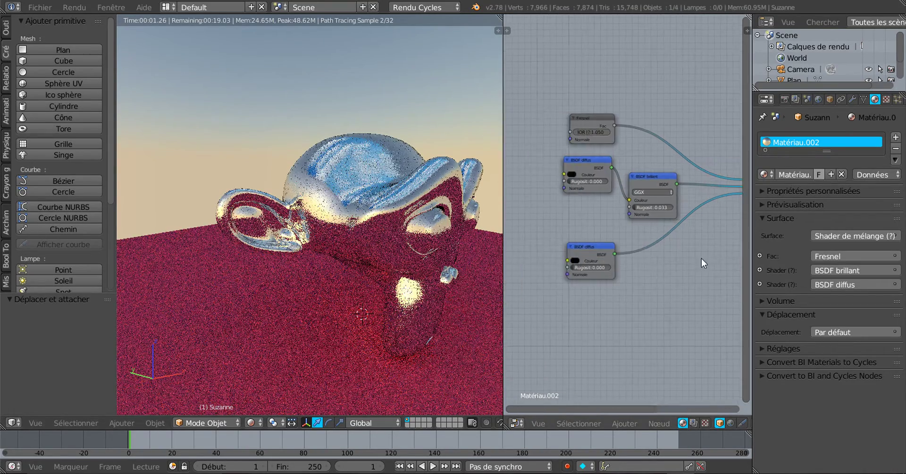
pyautogui.scroll(1, 664, 256)
pyautogui.scroll(2, 587, 242)
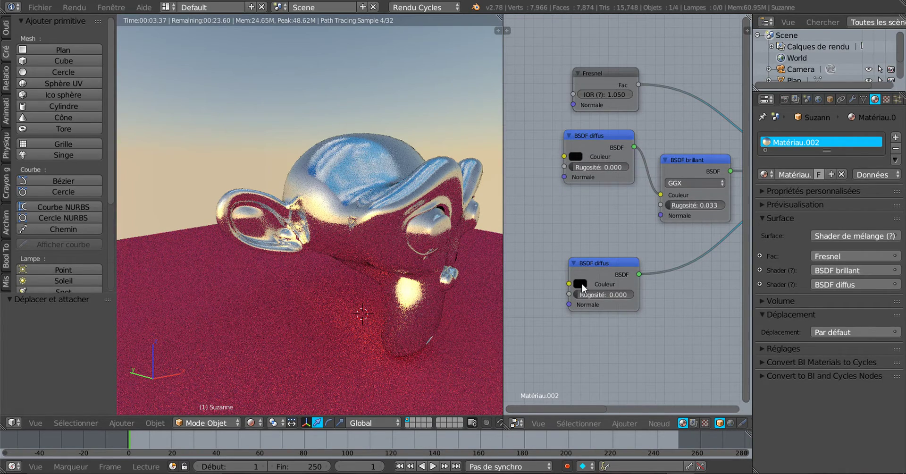
pyautogui.moveTo(580, 296); pyautogui.dragTo(623, 290)
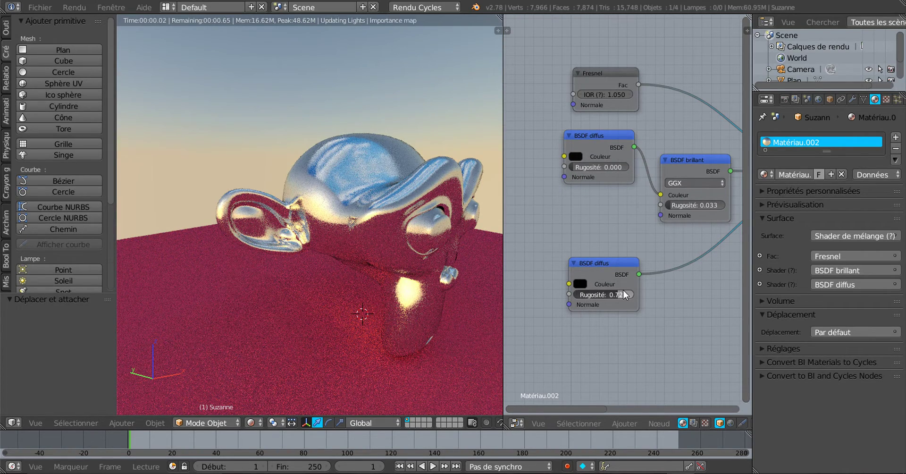
pyautogui.hotkey('ctrl', 'z')
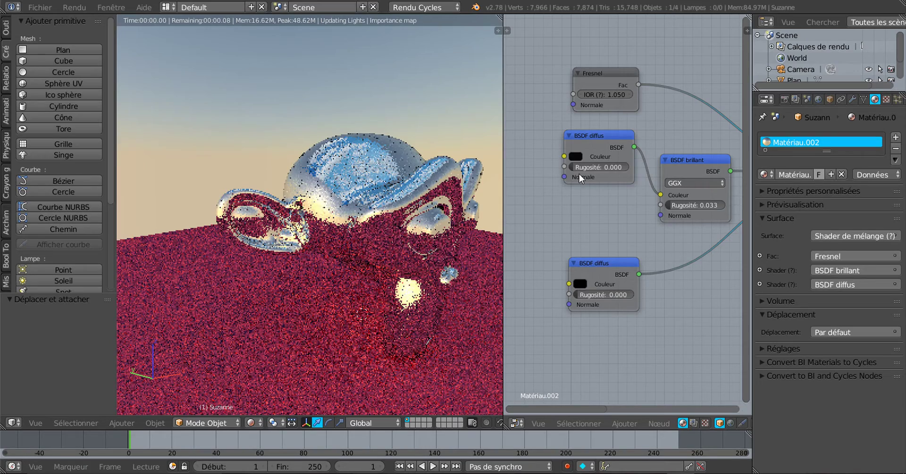
pyautogui.moveTo(602, 136); pyautogui.dragTo(598, 152)
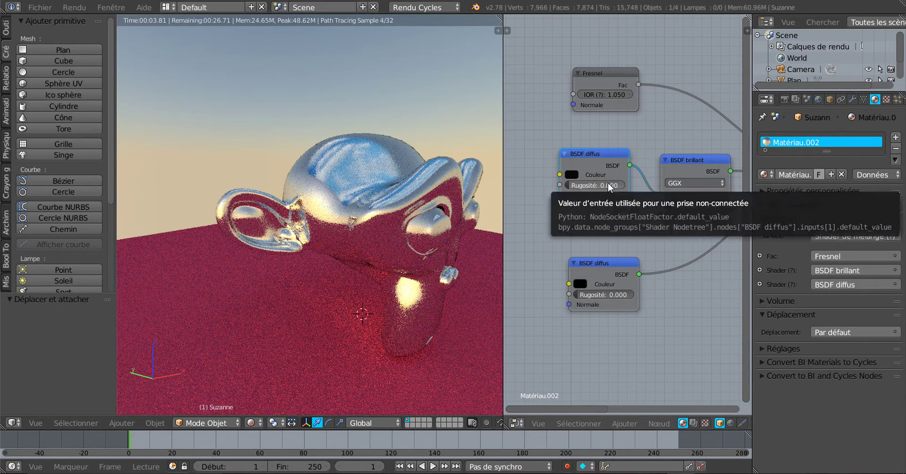
pyautogui.moveTo(608, 183); pyautogui.dragTo(616, 183)
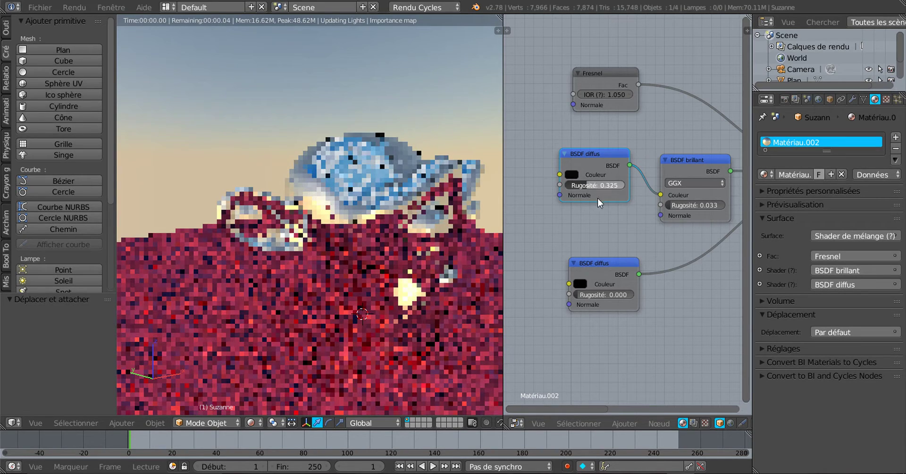
pyautogui.moveTo(598, 185); pyautogui.dragTo(571, 185)
pyautogui.moveTo(612, 97); pyautogui.dragTo(678, 96)
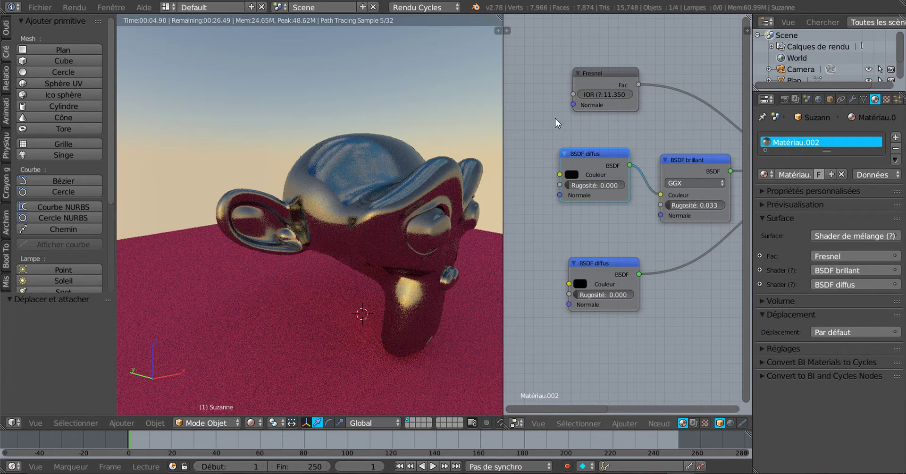
# Move the Fresnel node down-left and begin increasing its IOR.
pyautogui.scroll(1, 616, 110)
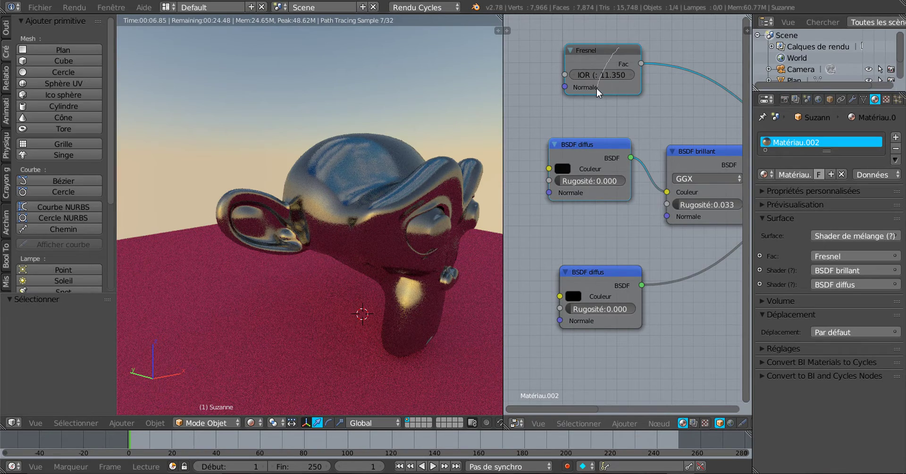
pyautogui.moveTo(609, 49); pyautogui.dragTo(591, 72)
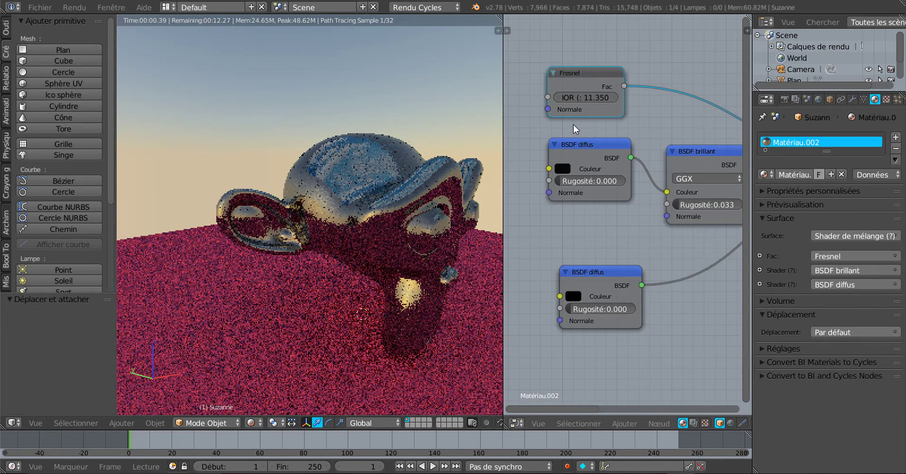
pyautogui.scroll(2, 583, 178)
pyautogui.scroll(1, 583, 171)
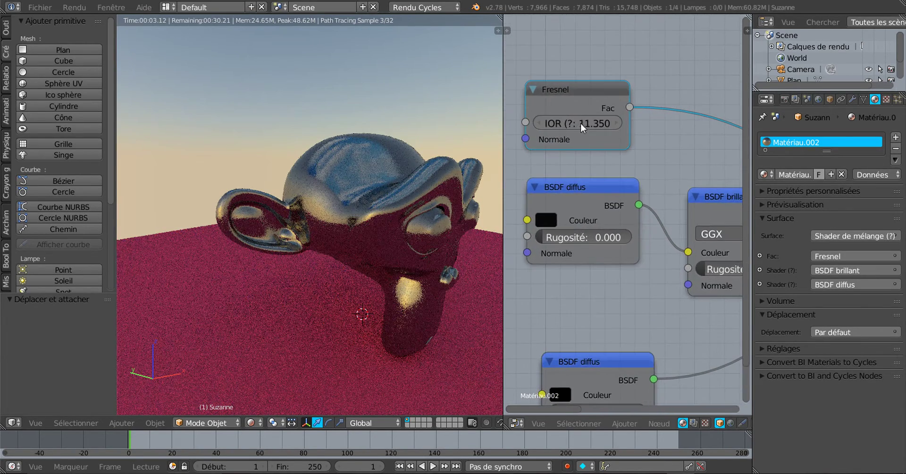
pyautogui.moveTo(581, 123); pyautogui.dragTo(633, 125)
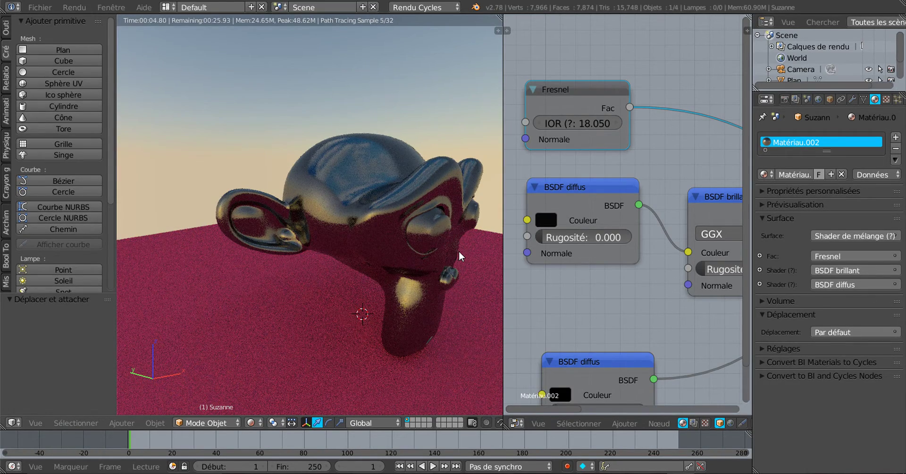
pyautogui.scroll(3, 457, 252)
pyautogui.moveTo(456, 251)
pyautogui.mouseDown(button='middle')
pyautogui.moveTo(370, 233)
pyautogui.moveTo(395, 231)
pyautogui.mouseUp(button='middle')
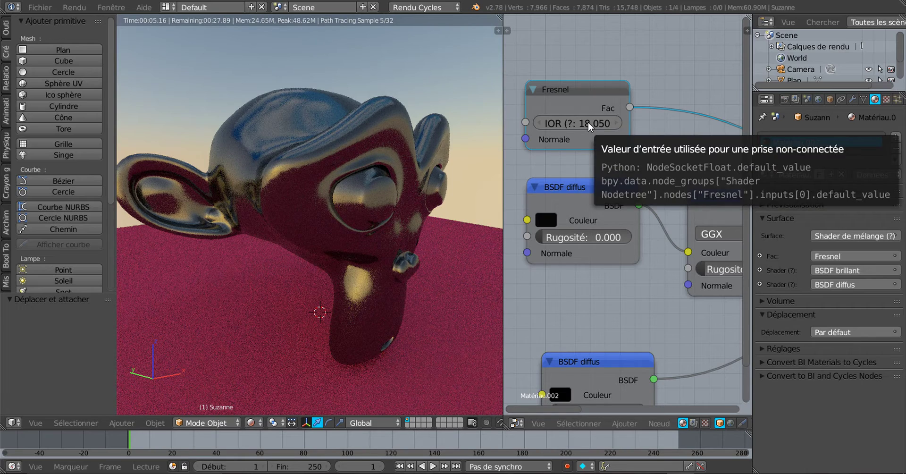
# Keep raising the Fresnel IOR up to 69.050 and sharpen the glossy reflections.
pyautogui.moveTo(588, 122); pyautogui.dragTo(805, 128)
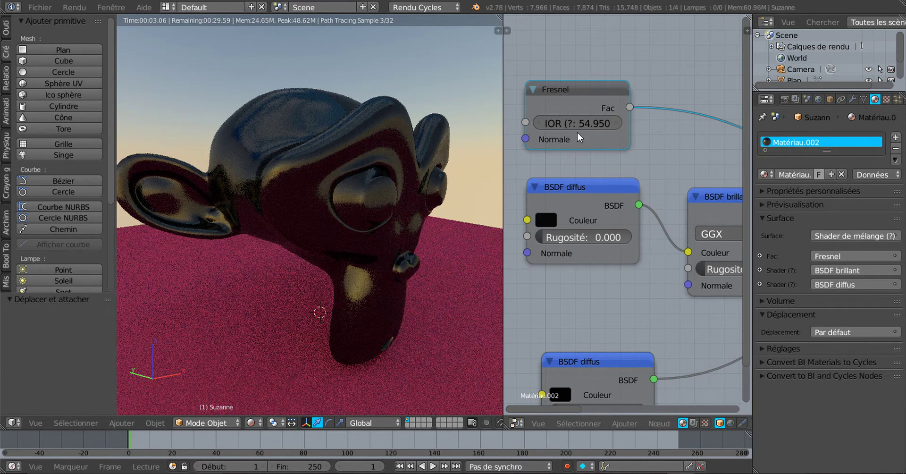
pyautogui.moveTo(593, 122); pyautogui.dragTo(648, 125)
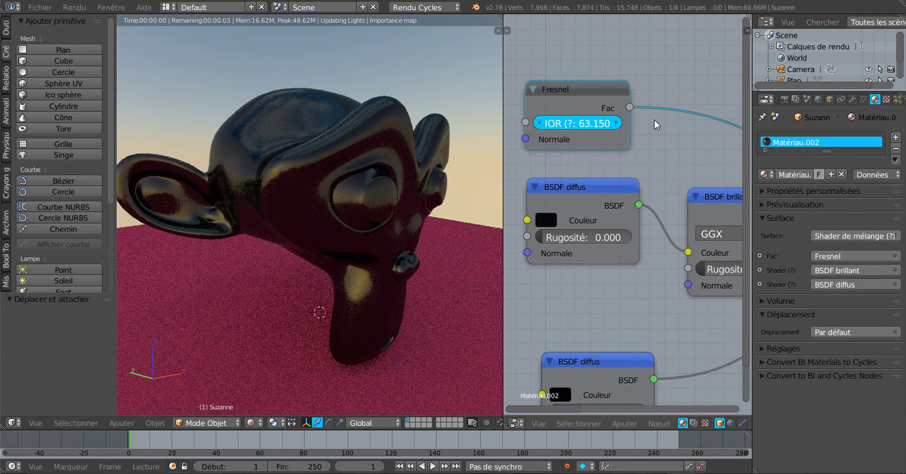
pyautogui.moveTo(589, 123); pyautogui.dragTo(635, 125)
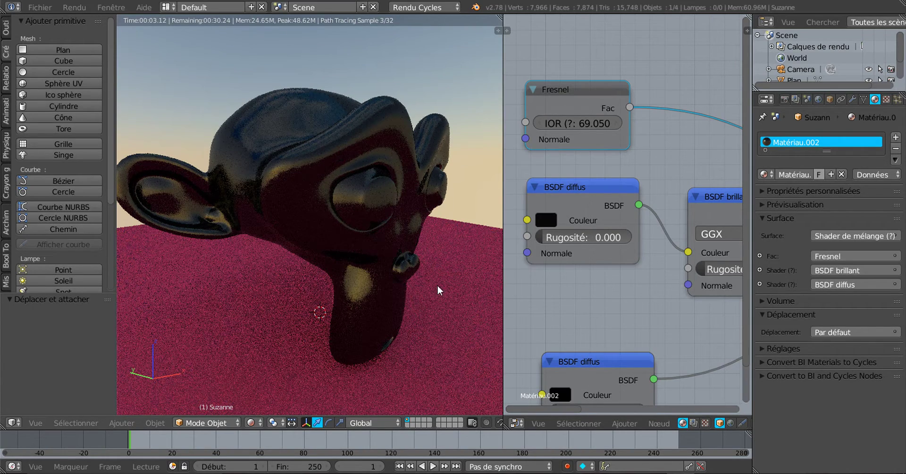
pyautogui.scroll(-2, 555, 310)
pyautogui.moveTo(691, 266); pyautogui.dragTo(643, 285)
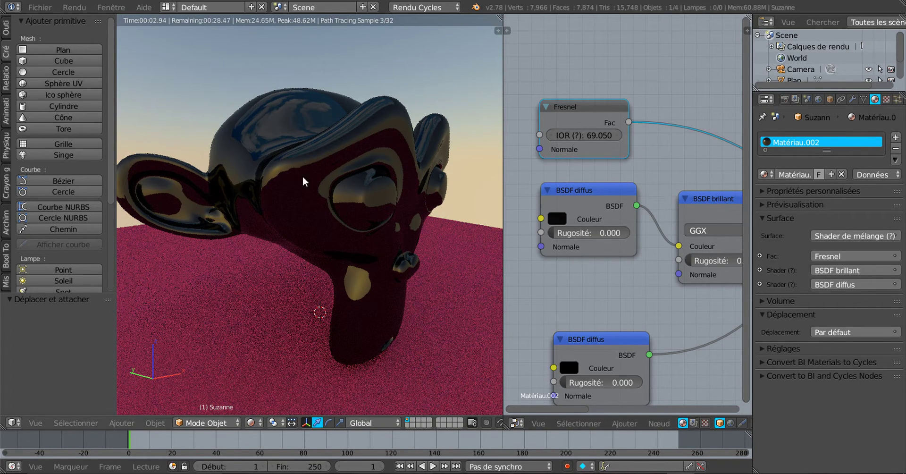
pyautogui.moveTo(396, 267)
pyautogui.mouseDown(button='middle')
pyautogui.moveTo(261, 276)
pyautogui.moveTo(370, 269)
pyautogui.mouseUp(button='middle')
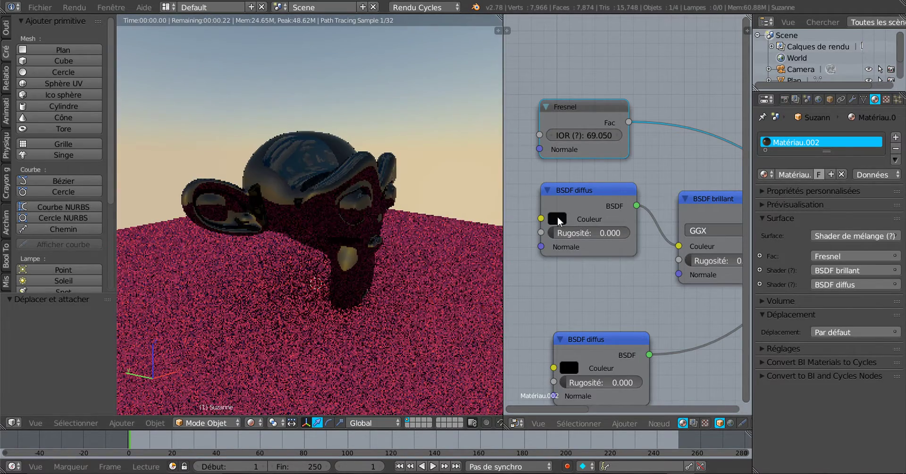
# Make both BSDF diffus colours white and drop the Fresnel IOR to 0.000.
pyautogui.click(557, 219)
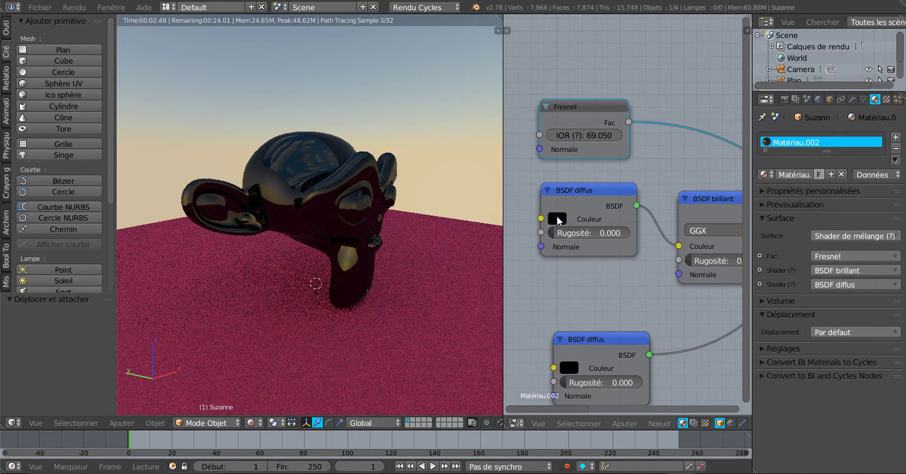
pyautogui.click(558, 219)
pyautogui.moveTo(660, 125); pyautogui.dragTo(670, 49)
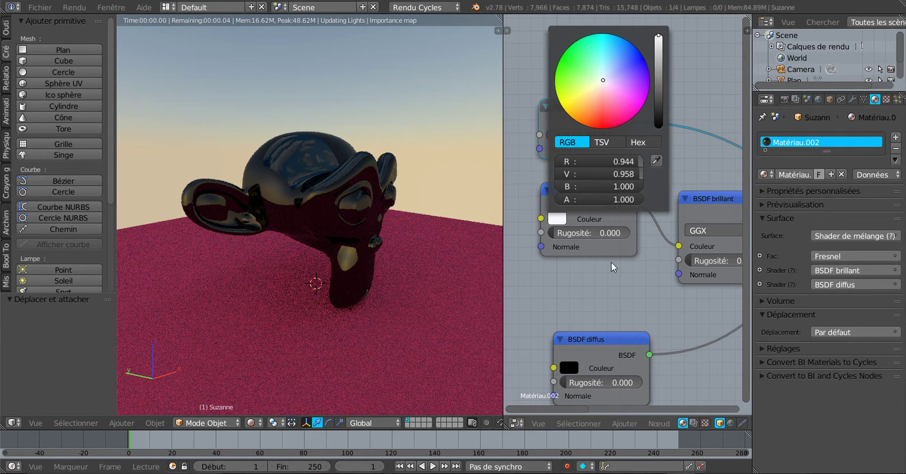
pyautogui.click(572, 367)
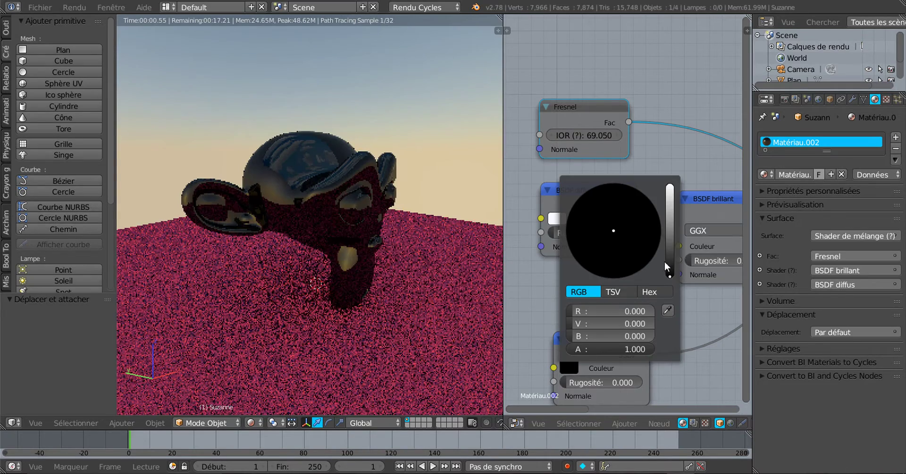
pyautogui.moveTo(669, 269); pyautogui.dragTo(681, 170)
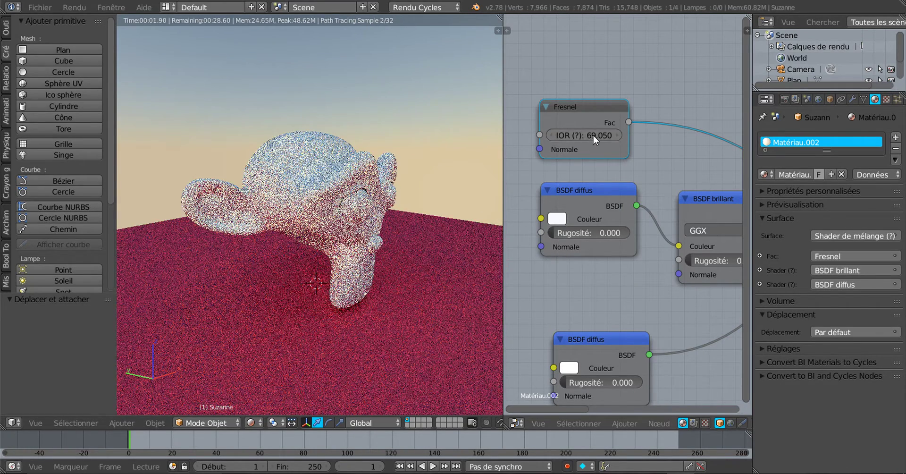
pyautogui.moveTo(593, 135); pyautogui.dragTo(32, 269)
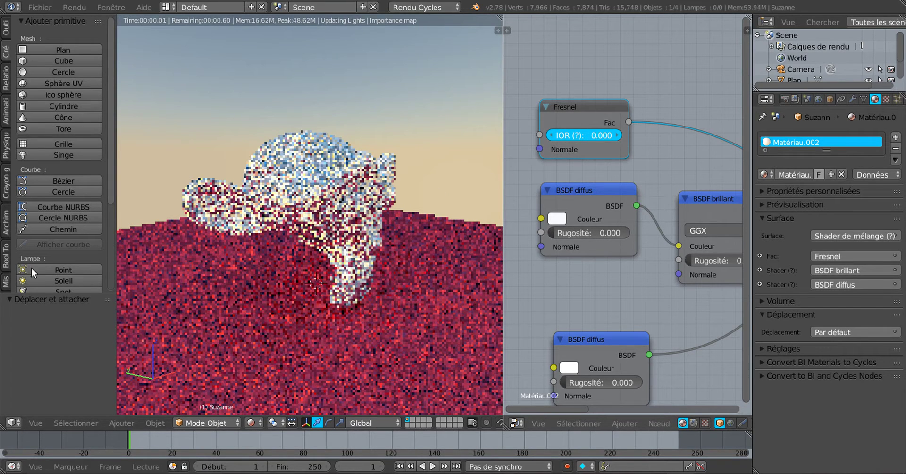
# Enter an exact Fresnel IOR of 4.25.
pyautogui.click(593, 135)
pyautogui.write('4.25')
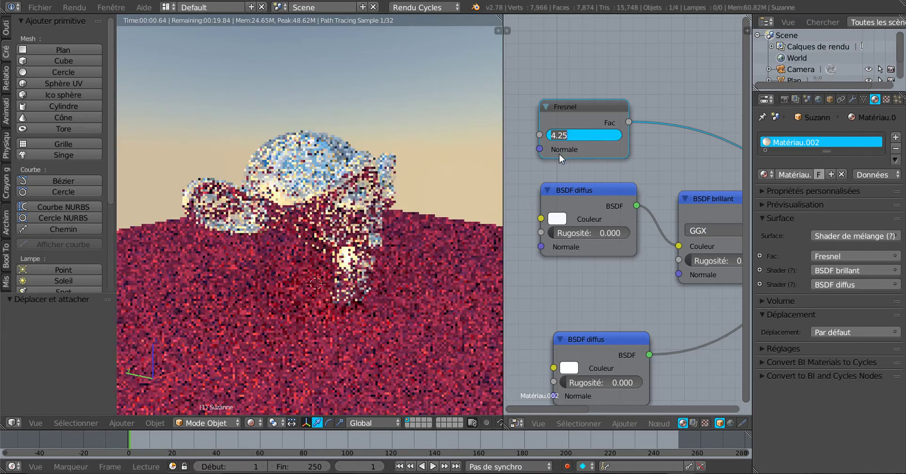
pyautogui.press('Return')
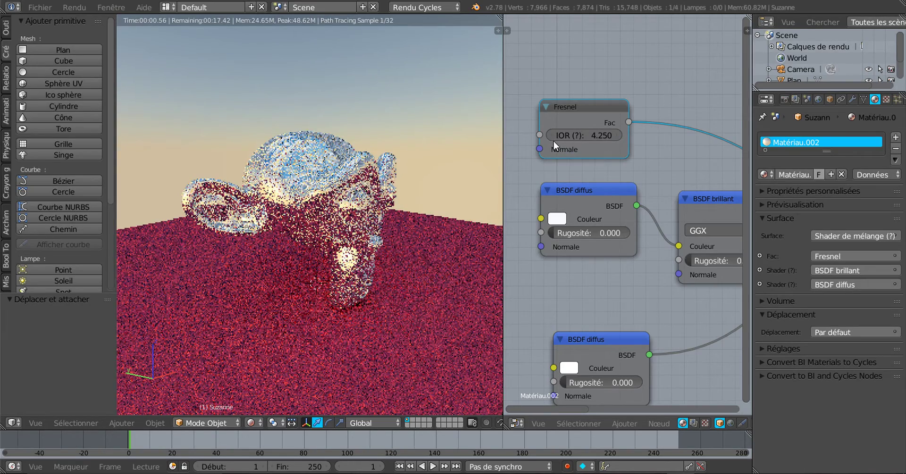
# Orbit and zoom around Suzanne, then enlarge the rendered viewport over the node editor.
pyautogui.moveTo(391, 243); pyautogui.dragTo(353, 277, button='middle')
pyautogui.scroll(2, 377, 277)
pyautogui.scroll(2, 413, 276)
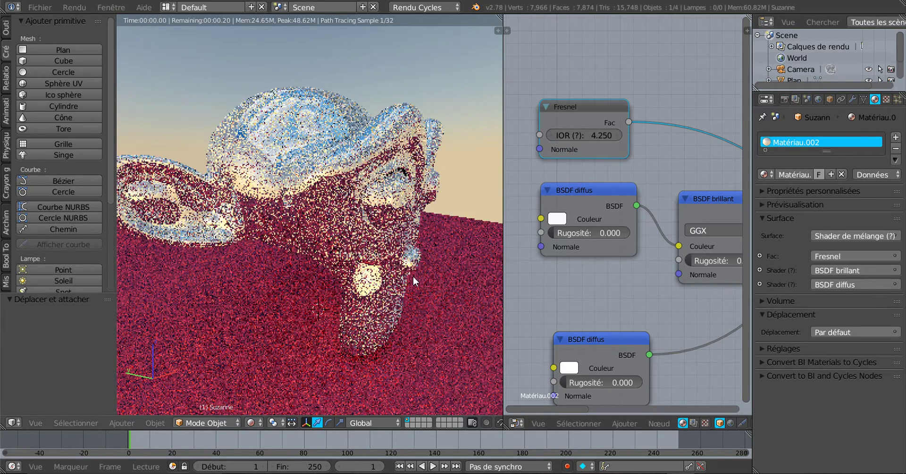
pyautogui.moveTo(413, 275); pyautogui.dragTo(397, 279, button='middle')
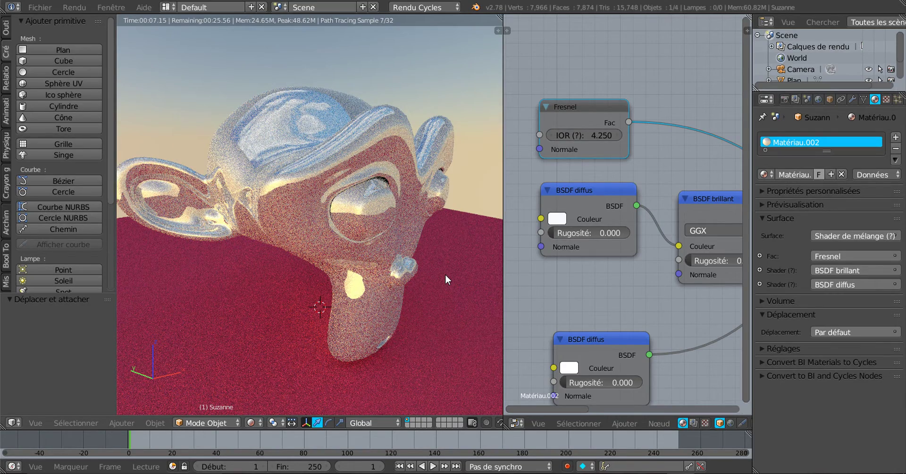
pyautogui.press('KP_4')
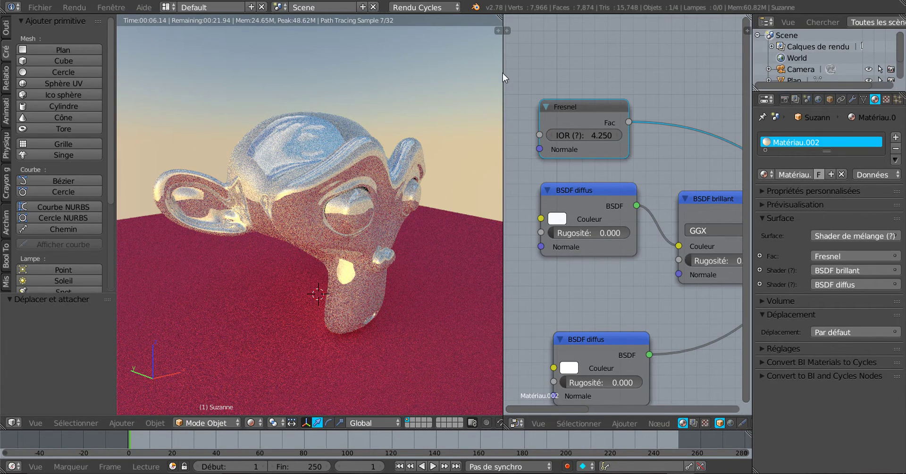
pyautogui.moveTo(502, 73); pyautogui.dragTo(663, 81)
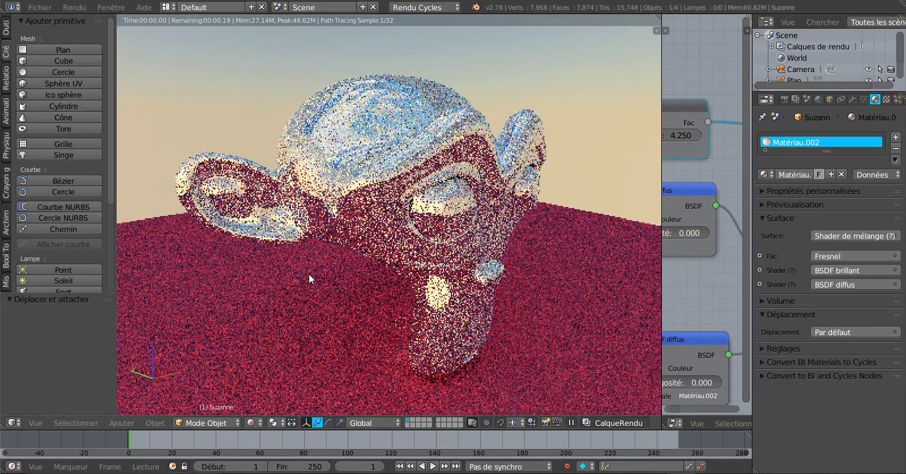
# Duplicate Suzanne with Shift+D and position the two heads side by side on the floor.
pyautogui.moveTo(412, 286); pyautogui.dragTo(410, 184, button='middle')
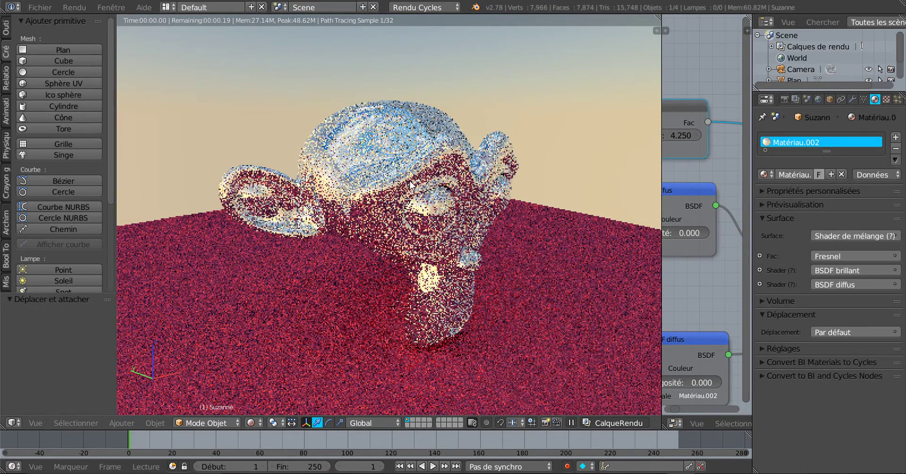
pyautogui.hotkey('shift', 'd')
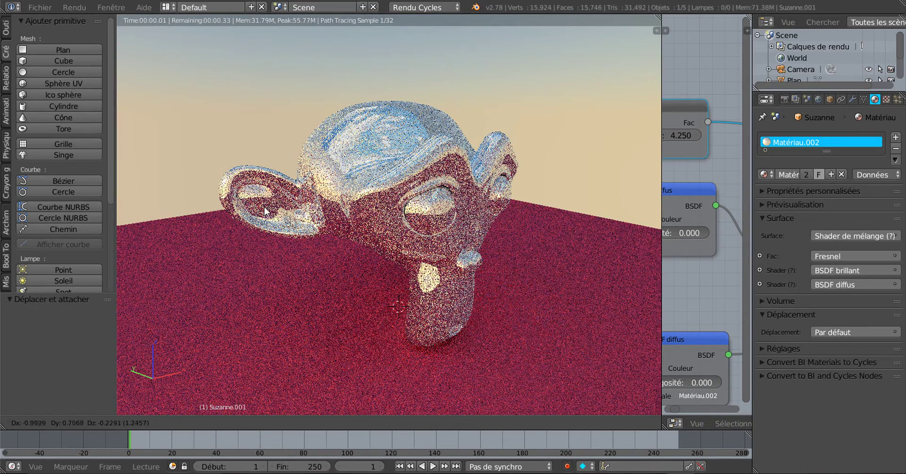
pyautogui.click(237, 205)
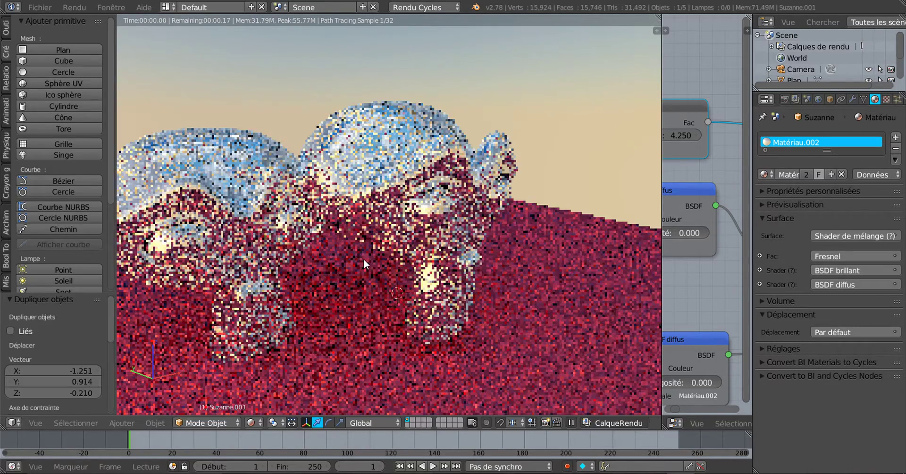
pyautogui.scroll(-2, 363, 258)
pyautogui.scroll(-2, 367, 275)
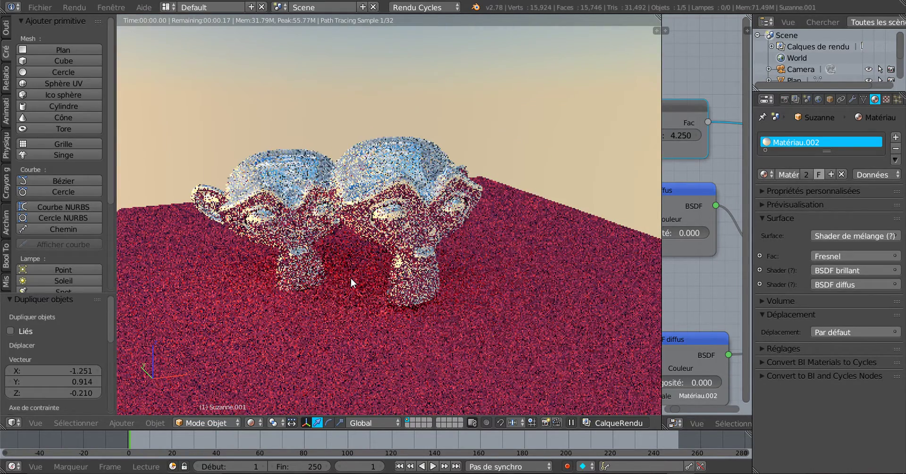
pyautogui.press('g')
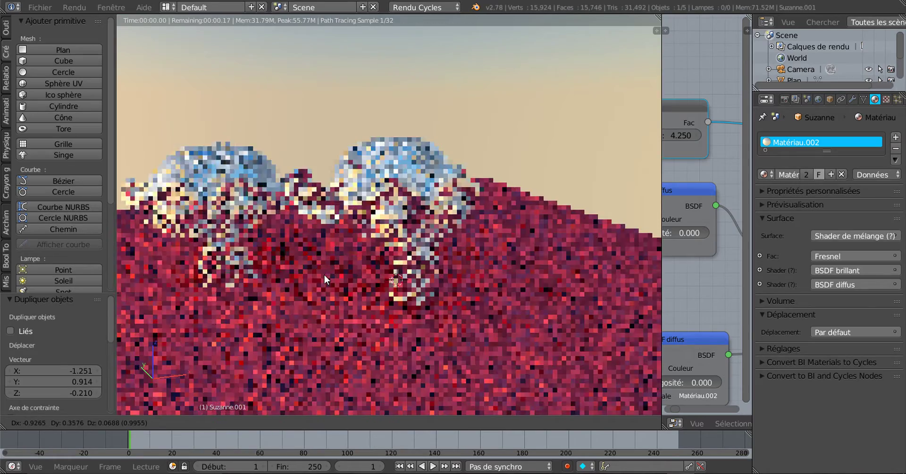
pyautogui.click(320, 265)
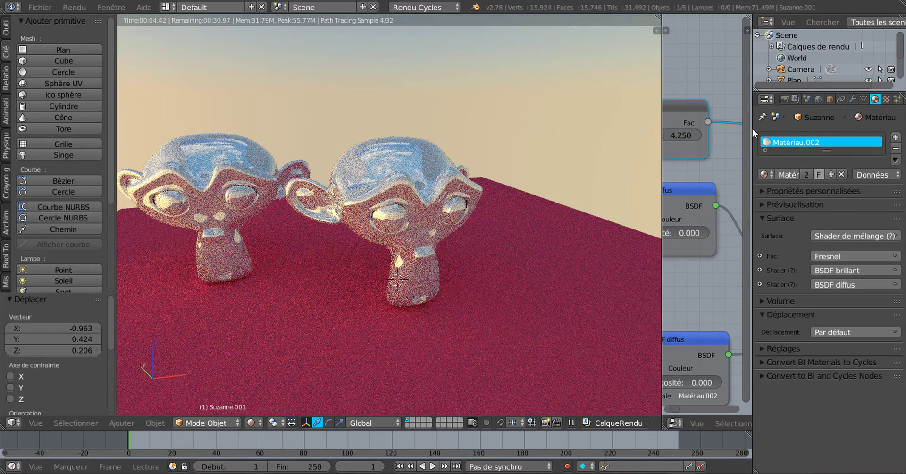
pyautogui.moveTo(752, 128); pyautogui.dragTo(706, 138)
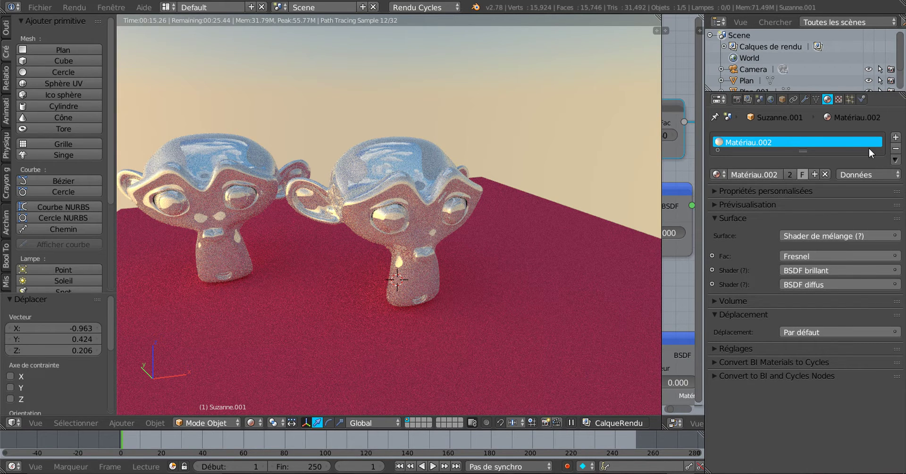
# Add a second material slot to Suzanne.001 and create the new material Matériau.003.
pyautogui.click(895, 137)
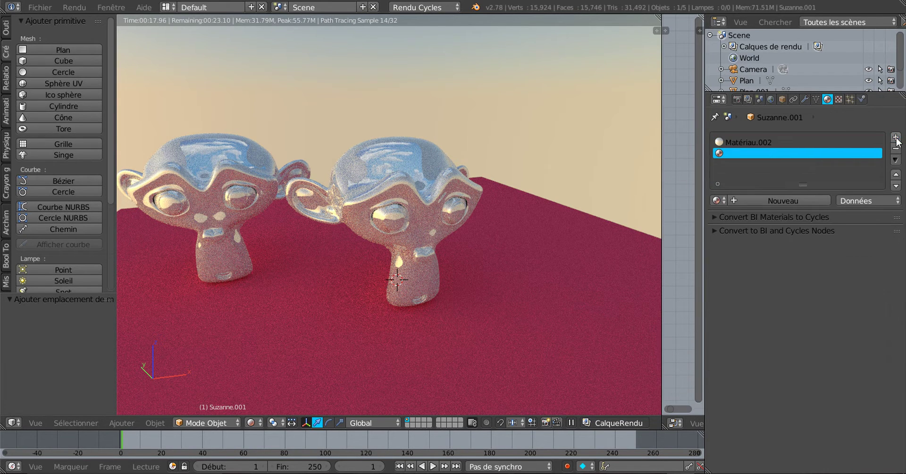
pyautogui.click(797, 202)
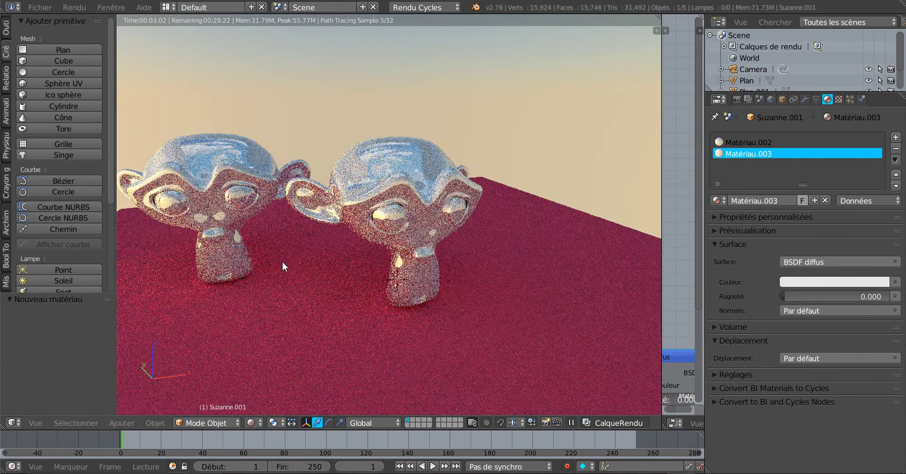
pyautogui.moveTo(336, 269); pyautogui.dragTo(410, 221, button='middle')
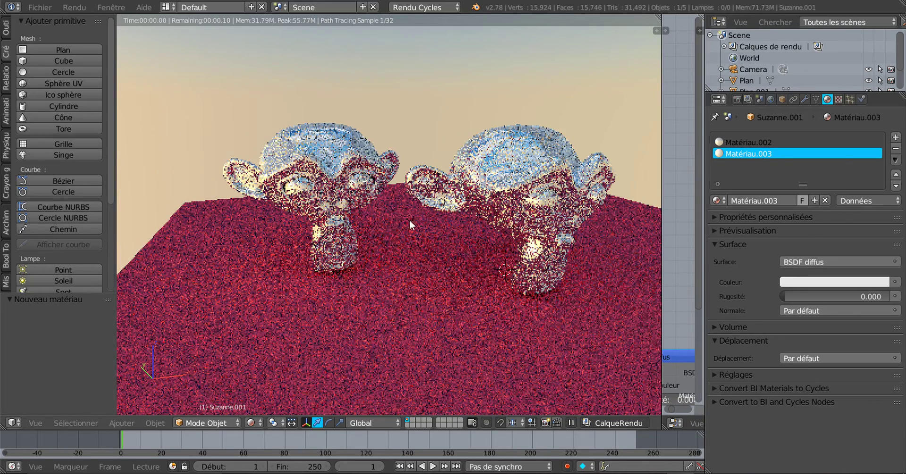
# Make Matériau.003 a GGX BSDF brillant and assign it to the duplicate Suzanne's whole mesh.
pyautogui.click(829, 260)
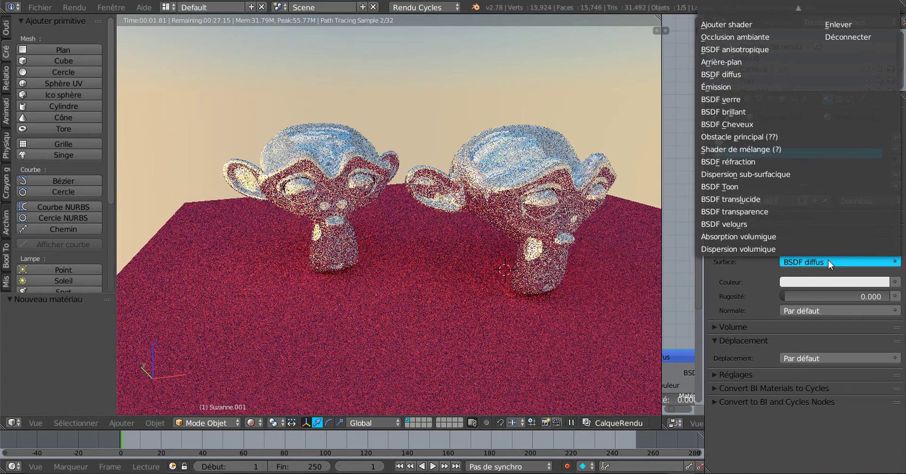
pyautogui.click(761, 113)
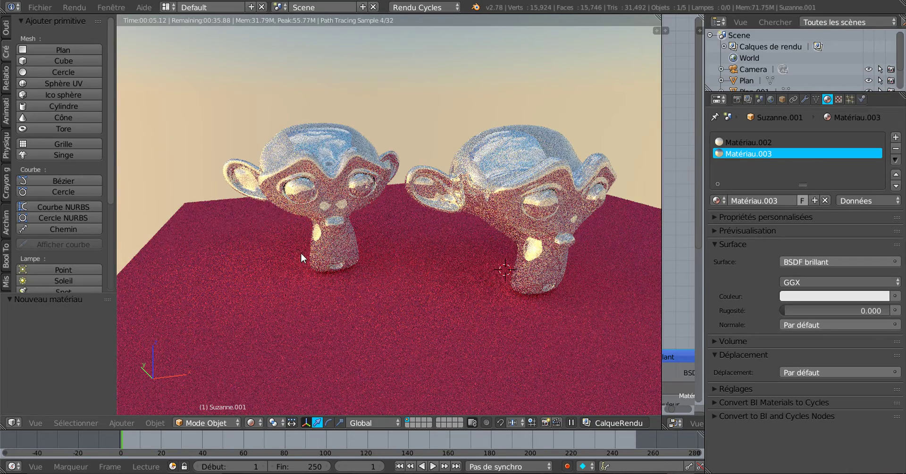
pyautogui.press('Tab')
pyautogui.click(749, 199)
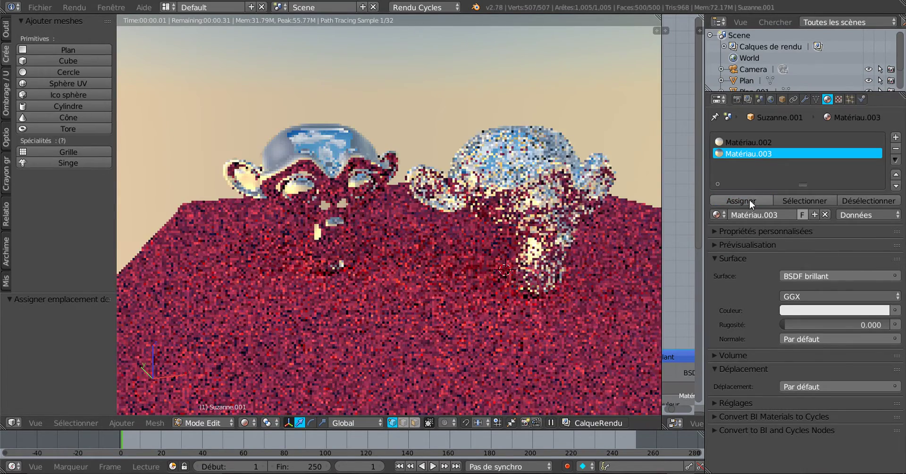
pyautogui.press('Tab')
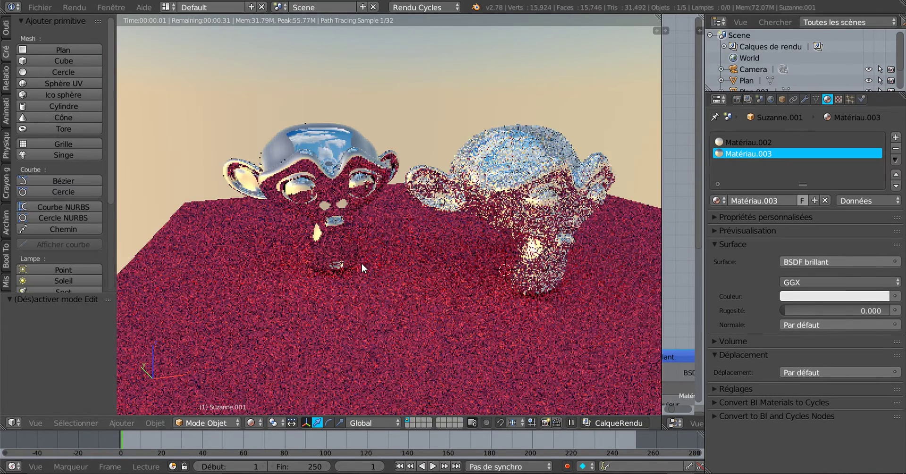
pyautogui.scroll(2, 361, 268)
pyautogui.scroll(1, 331, 199)
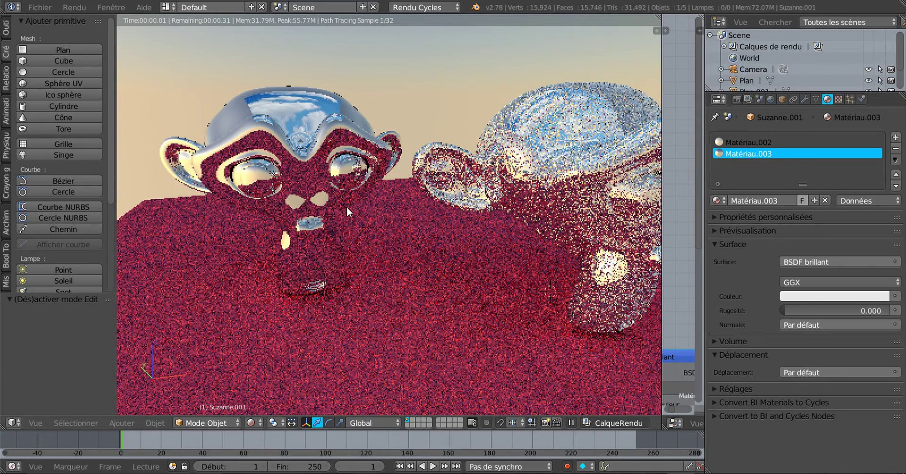
pyautogui.scroll(-1, 348, 211)
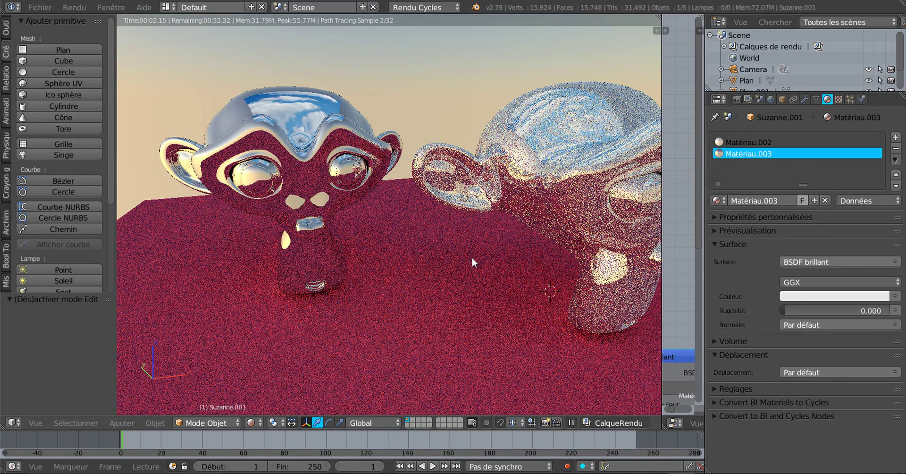
pyautogui.scroll(1, 506, 260)
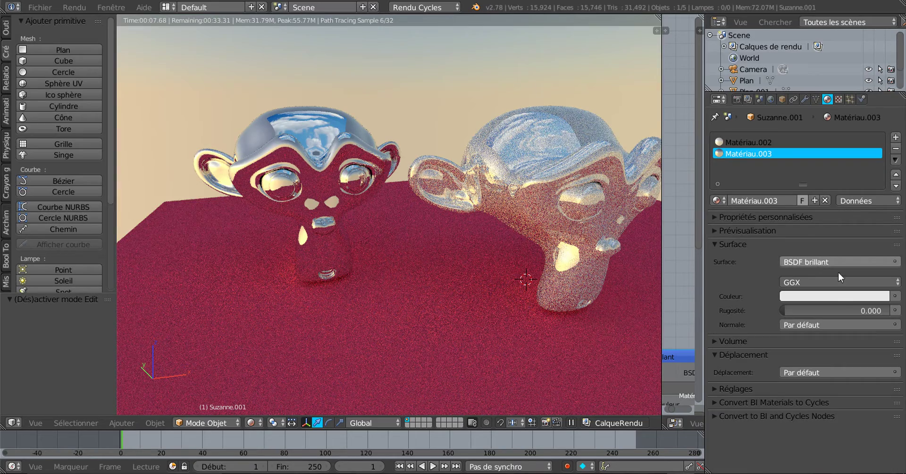
# Try several BSDF brillant colours on Matériau.003: orange-red, pink, orange, pale yellow, yellow-orange.
pyautogui.click(834, 297)
pyautogui.click(828, 209)
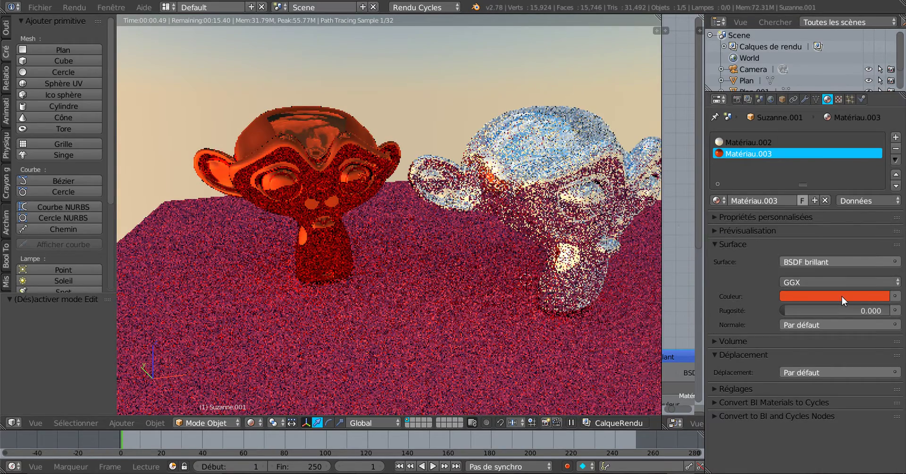
pyautogui.click(842, 297)
pyautogui.click(840, 198)
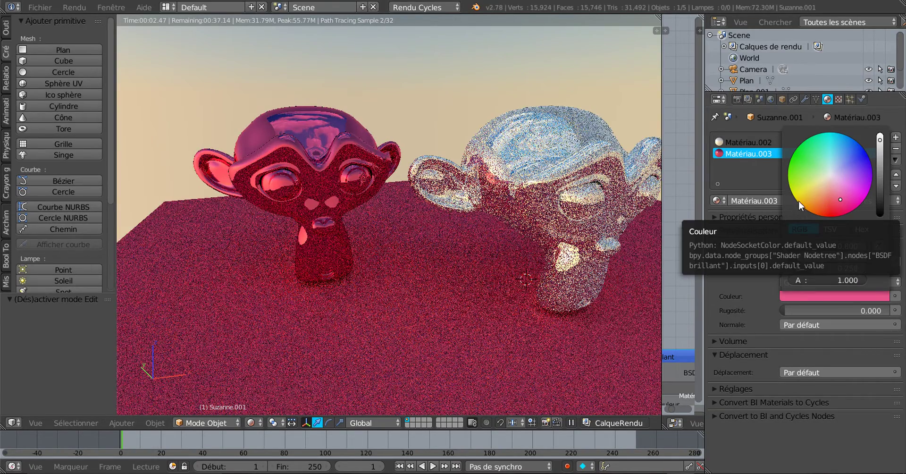
pyautogui.click(812, 198)
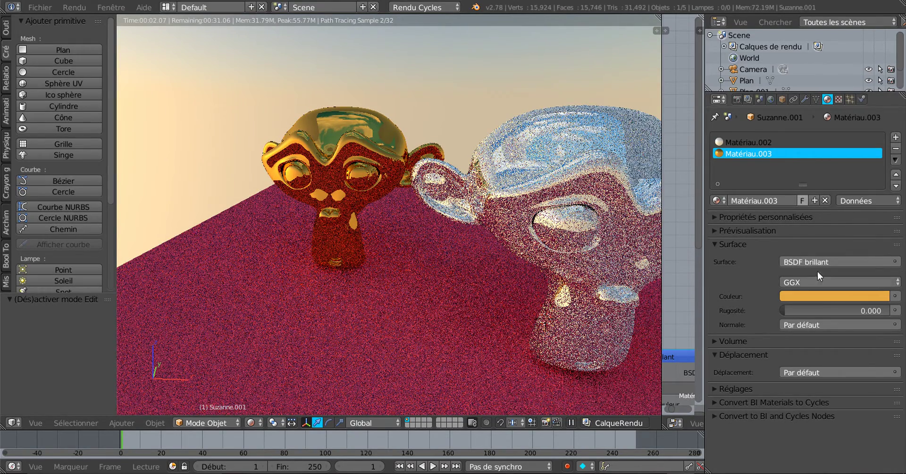
pyautogui.click(819, 298)
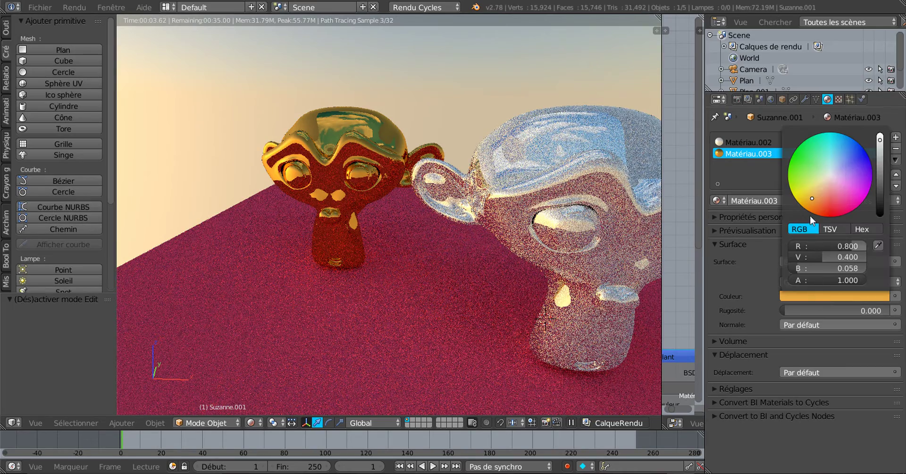
pyautogui.click(818, 185)
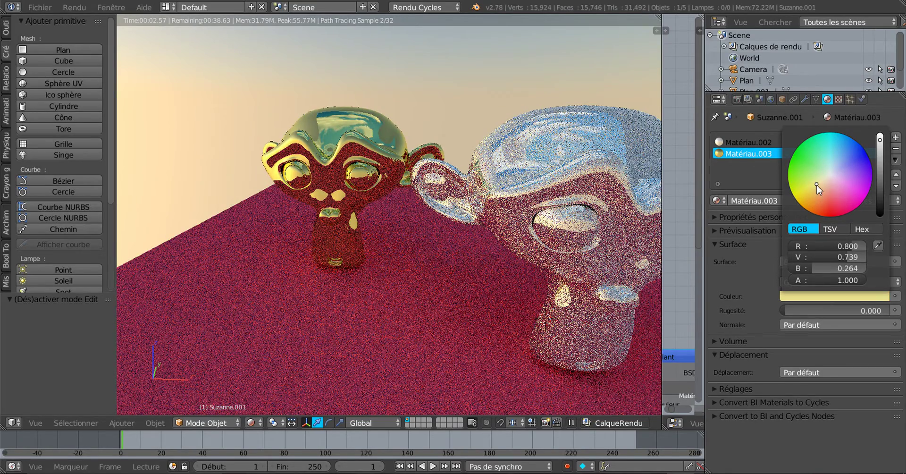
pyautogui.click(825, 202)
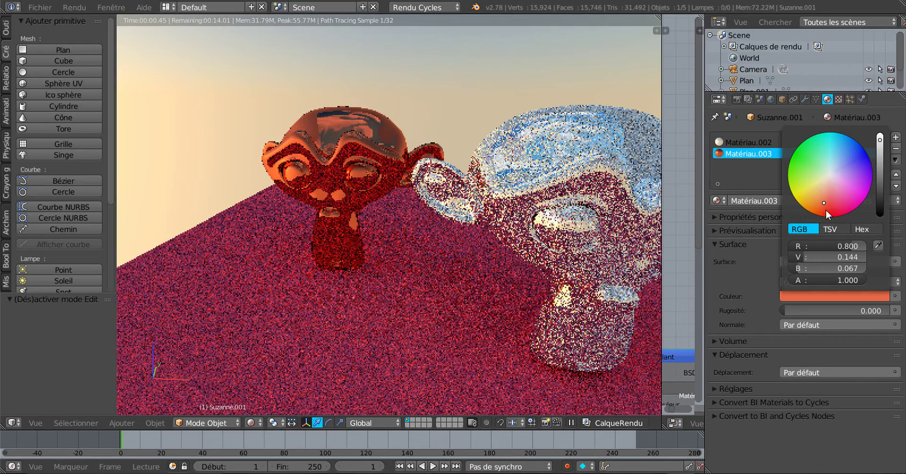
pyautogui.moveTo(826, 211); pyautogui.dragTo(833, 187)
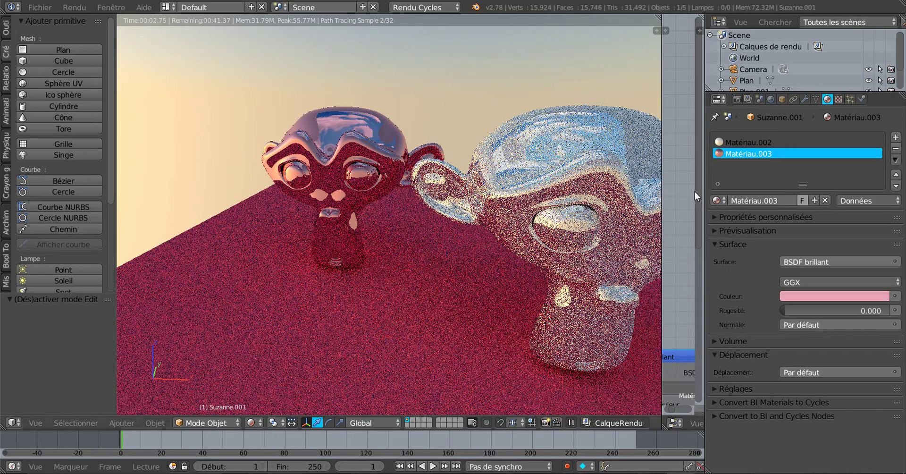
pyautogui.click(816, 300)
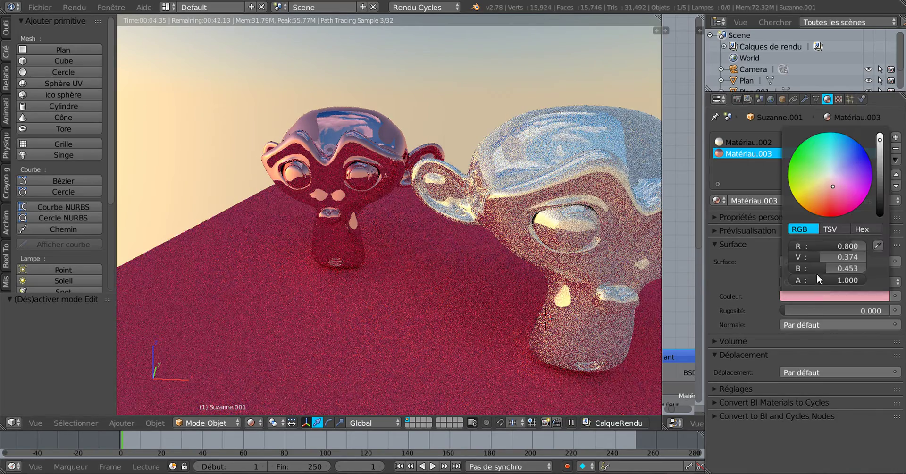
pyautogui.click(817, 189)
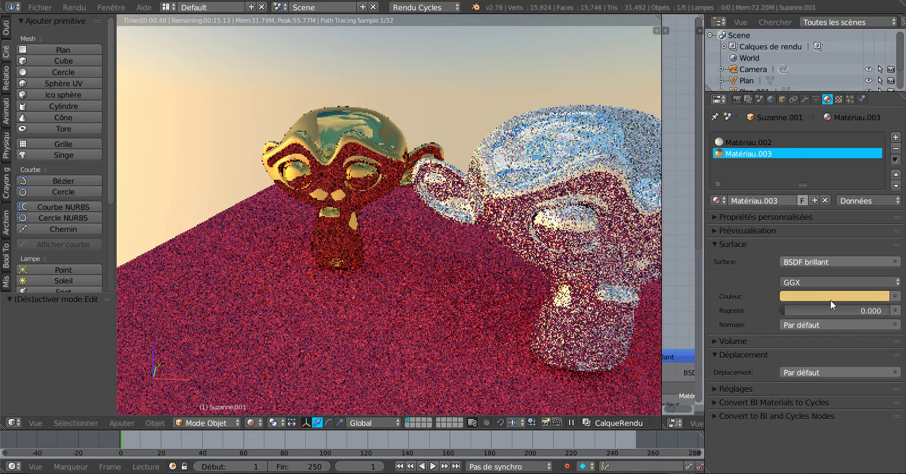
# Set the glossy colour to near white (R 0.666, V 0.668, B 0.800) and reframe both monkeys.
pyautogui.click(831, 297)
pyautogui.click(833, 174)
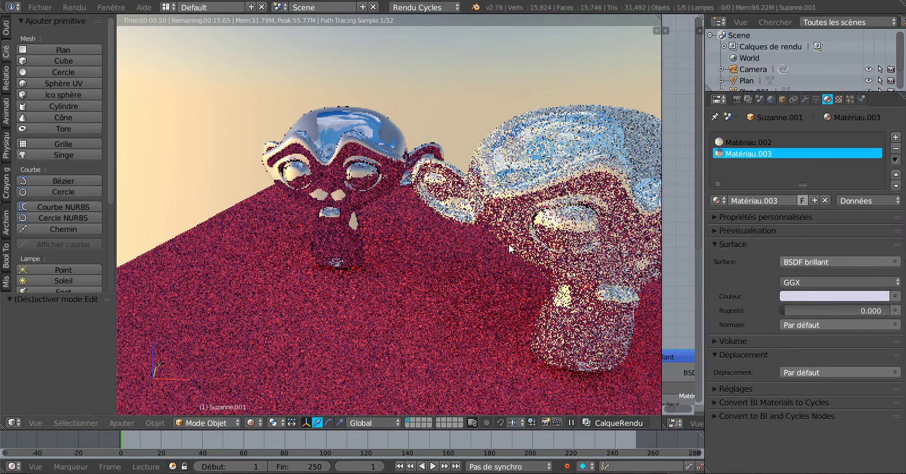
pyautogui.moveTo(465, 270); pyautogui.dragTo(477, 265, button='middle')
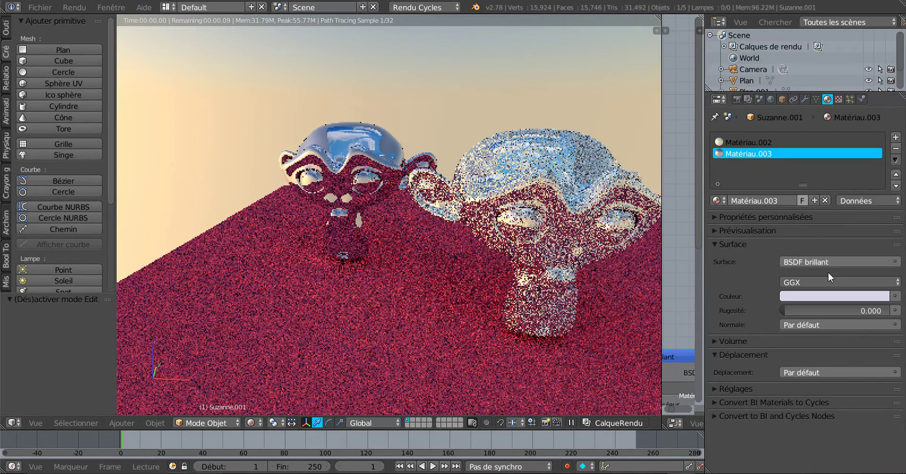
pyautogui.click(841, 297)
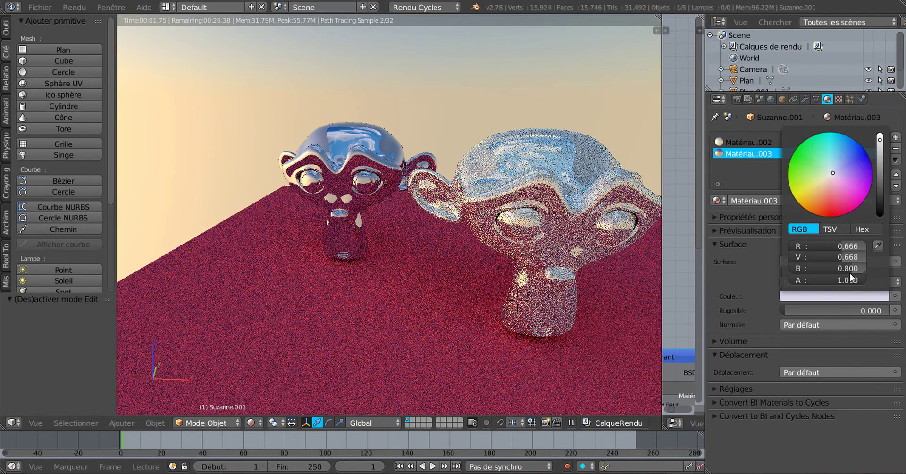
pyautogui.click(831, 175)
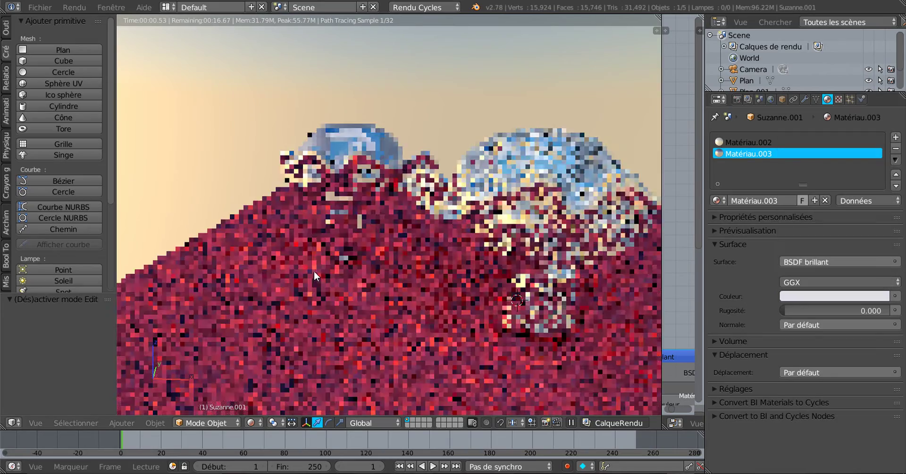
pyautogui.moveTo(332, 262); pyautogui.dragTo(411, 257, button='middle')
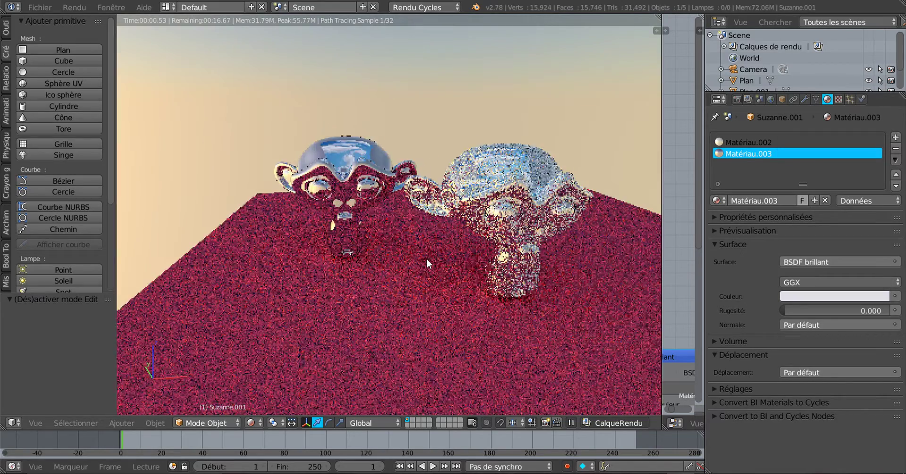
pyautogui.scroll(3, 427, 258)
pyautogui.scroll(1, 425, 266)
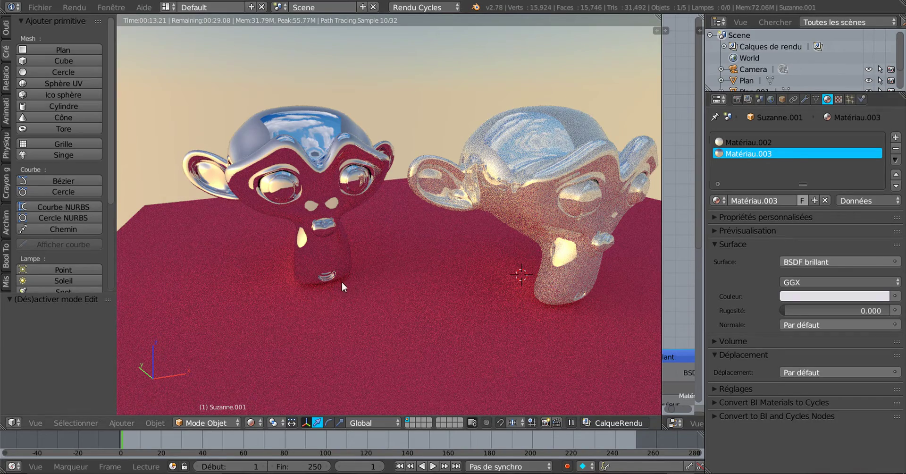
pyautogui.moveTo(325, 276); pyautogui.dragTo(445, 285, button='middle')
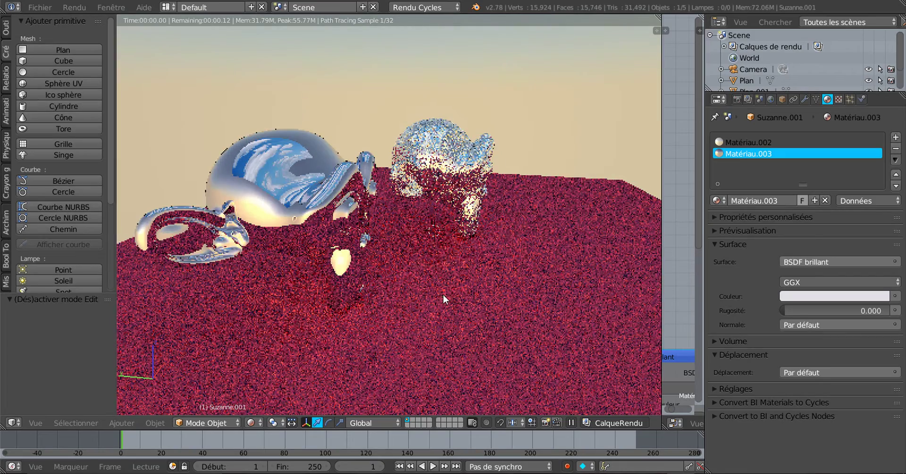
pyautogui.moveTo(443, 294)
pyautogui.mouseDown(button='middle')
pyautogui.moveTo(240, 197)
pyautogui.moveTo(321, 232)
pyautogui.moveTo(392, 228)
pyautogui.moveTo(326, 230)
pyautogui.moveTo(319, 250)
pyautogui.moveTo(529, 276)
pyautogui.moveTo(469, 268)
pyautogui.mouseUp(button='middle')
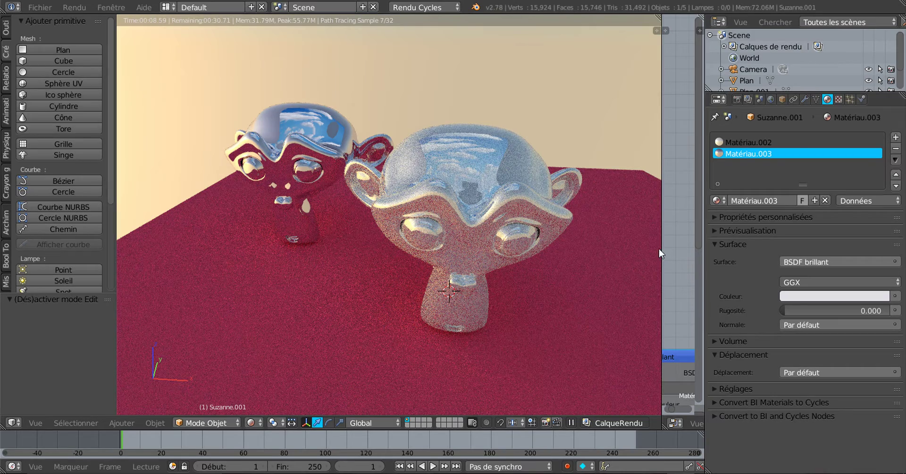
# Select the original Suzanne and widen the Node Editor beside the viewport.
pyautogui.rightClick(497, 196)
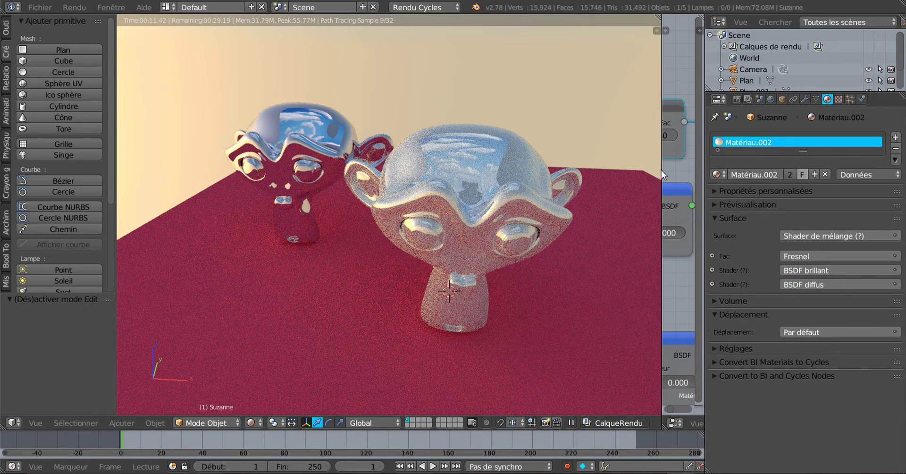
pyautogui.moveTo(661, 170); pyautogui.dragTo(485, 177)
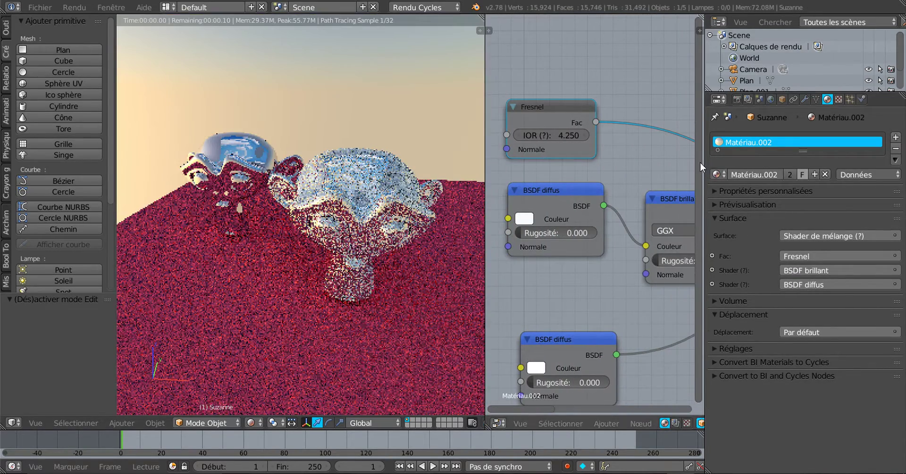
pyautogui.moveTo(705, 159); pyautogui.dragTo(871, 161)
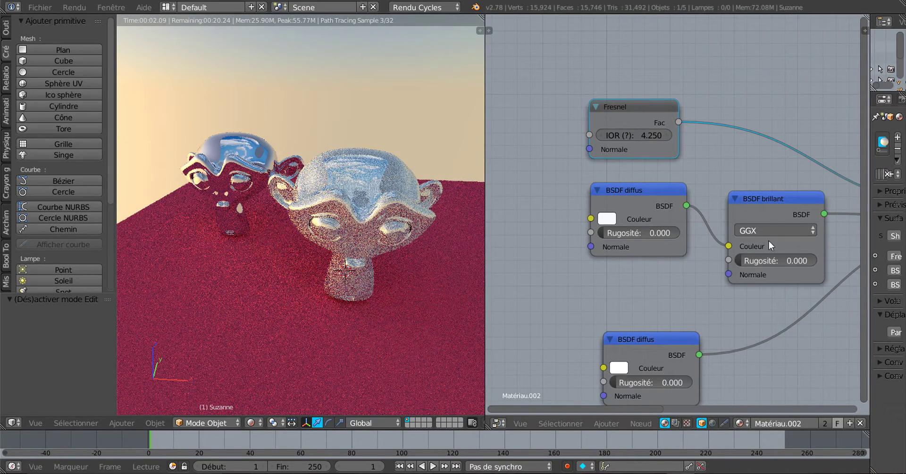
# Lower the Fresnel node's IOR in Matériau.002 to 1.250.
pyautogui.scroll(-1, 633, 285)
pyautogui.scroll(-1, 624, 255)
pyautogui.moveTo(622, 242); pyautogui.dragTo(608, 208, button='middle')
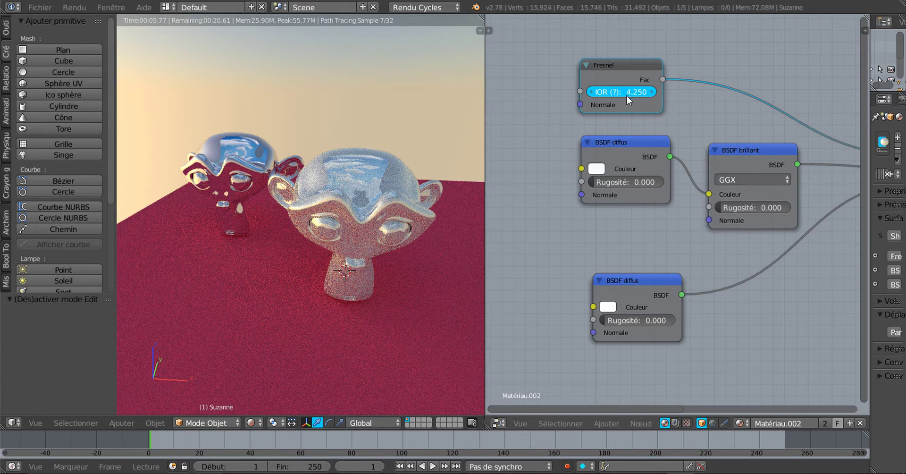
pyautogui.moveTo(620, 102); pyautogui.dragTo(614, 106)
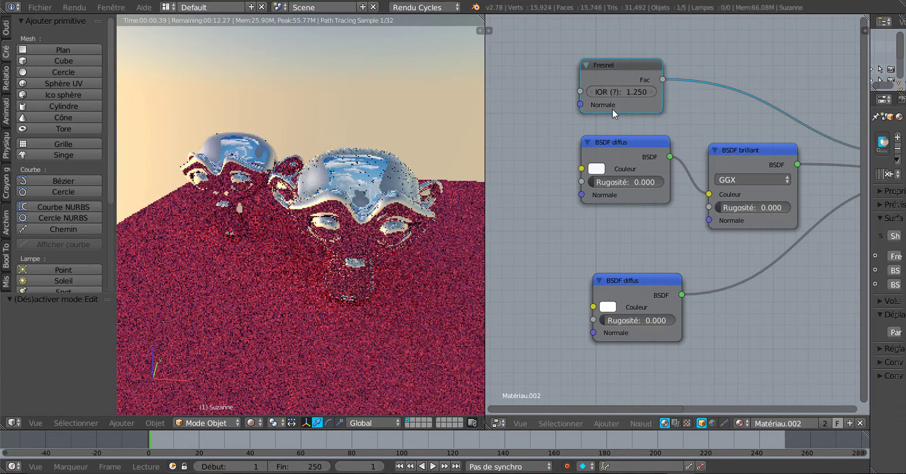
pyautogui.scroll(1, 340, 282)
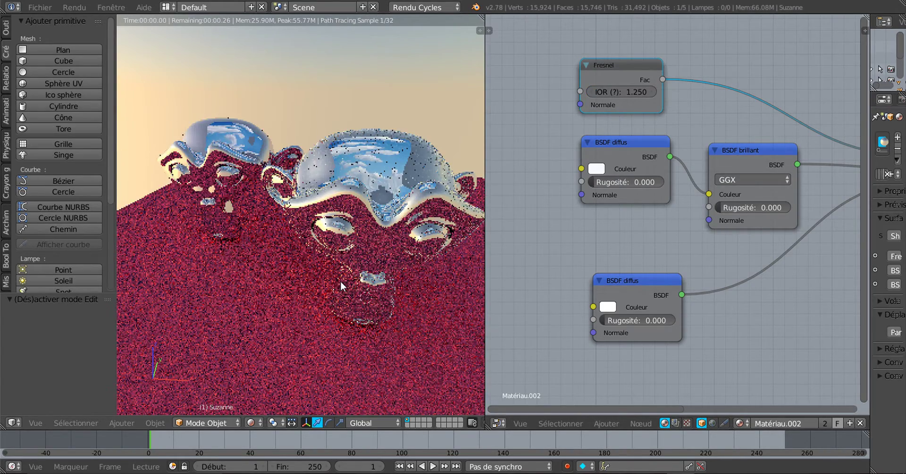
pyautogui.scroll(1, 341, 281)
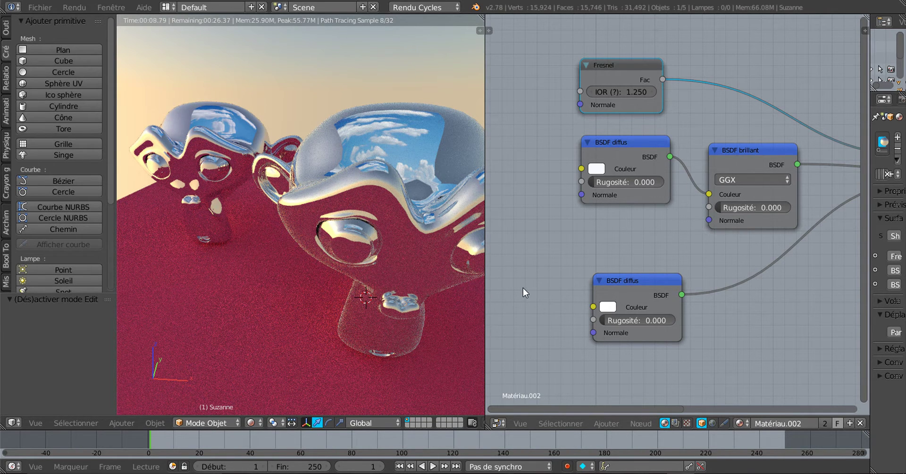
pyautogui.scroll(-1, 523, 288)
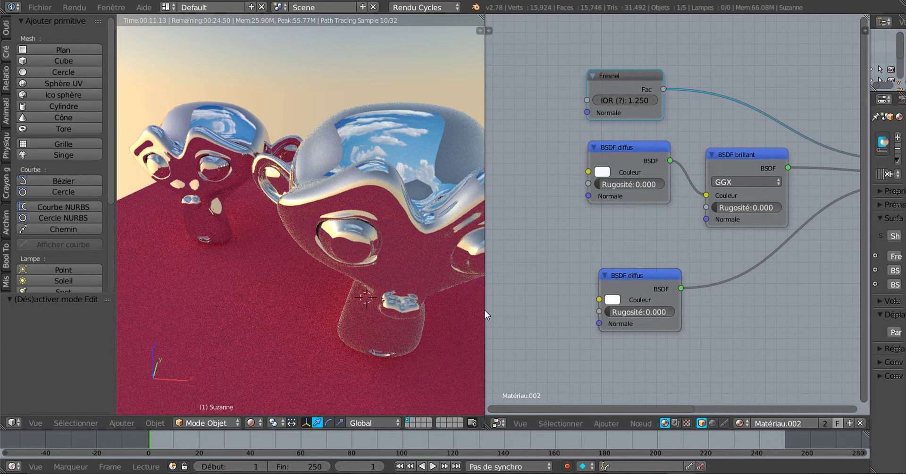
# Colour the upper BSDF diffus pinkish red and the lower one red; raise glossy roughness to about 0.25.
pyautogui.click(603, 171)
pyautogui.click(649, 81)
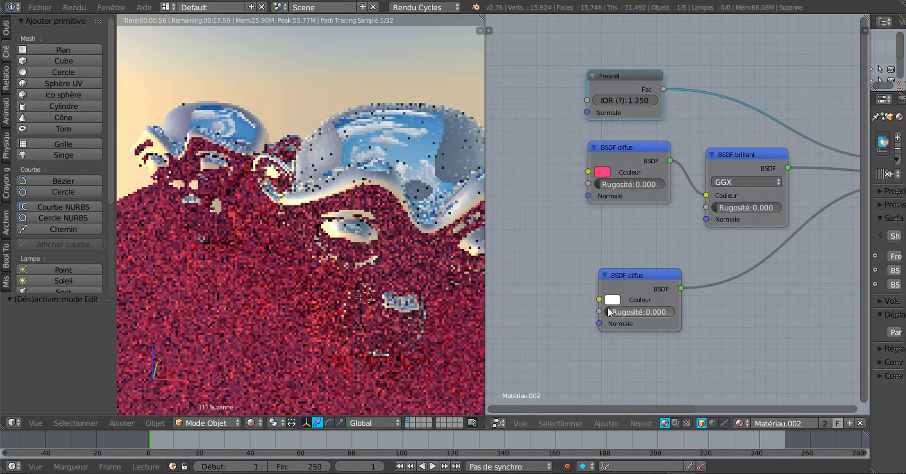
pyautogui.click(610, 300)
pyautogui.click(653, 215)
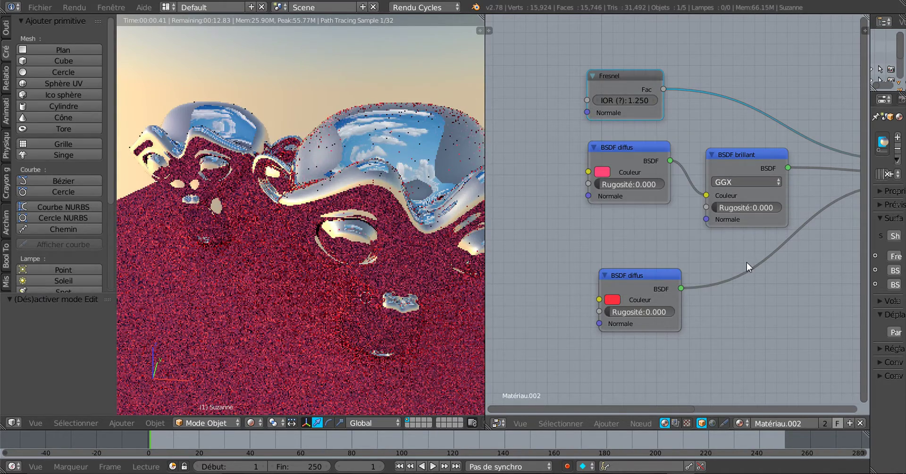
pyautogui.moveTo(718, 208)
pyautogui.mouseDown()
pyautogui.moveTo(754, 209)
pyautogui.moveTo(711, 216)
pyautogui.mouseUp()
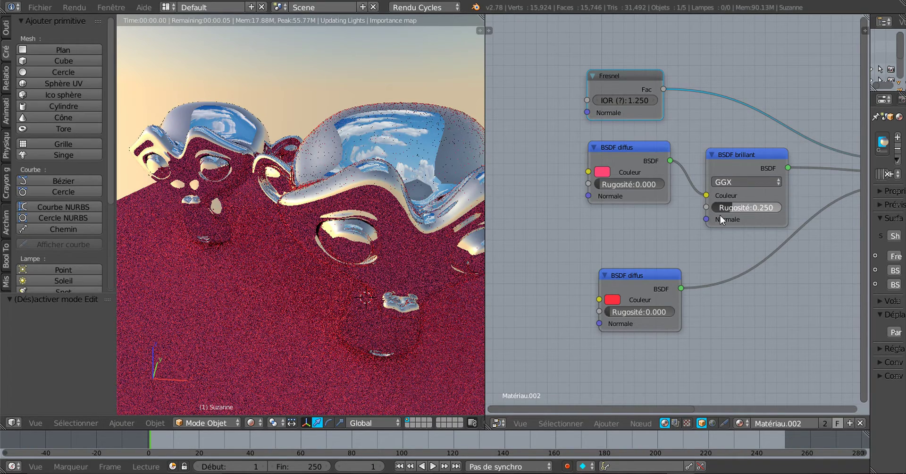
pyautogui.scroll(-2, 692, 250)
# Shift the Shader de mélange node aside and raise the Fresnel IOR to 21.150.
pyautogui.moveTo(761, 291); pyautogui.dragTo(707, 294, button='middle')
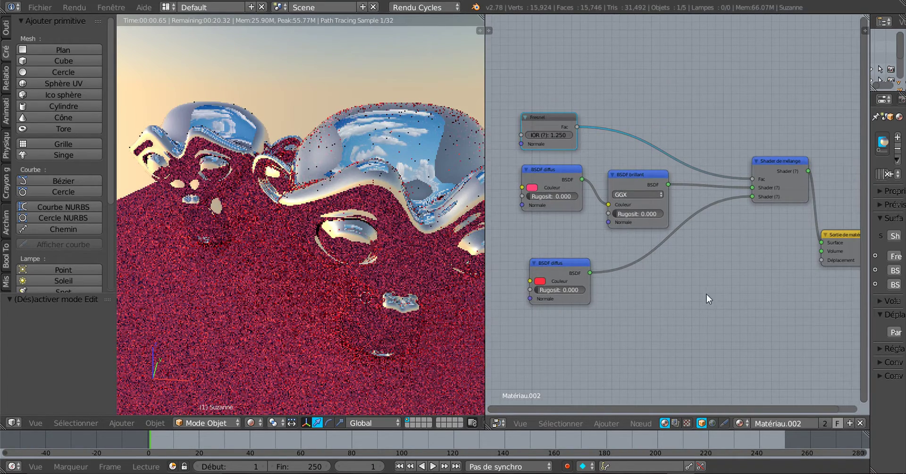
pyautogui.moveTo(782, 165); pyautogui.dragTo(768, 171)
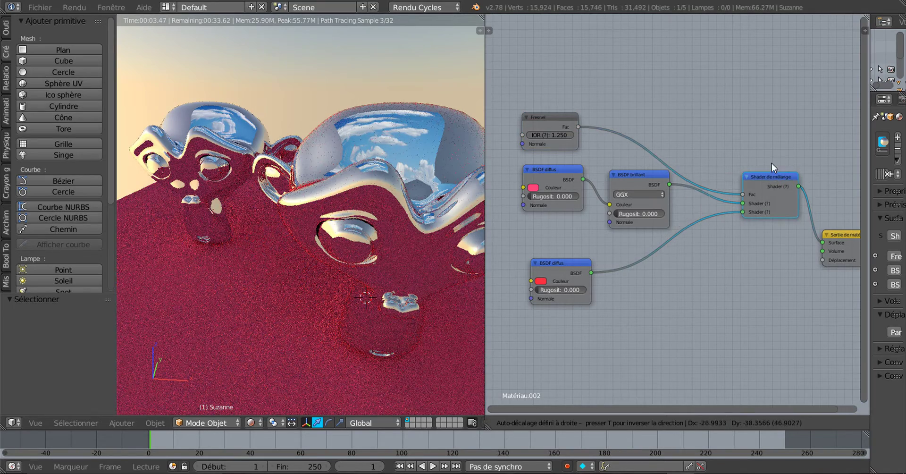
pyautogui.scroll(2, 558, 177)
pyautogui.moveTo(554, 166); pyautogui.dragTo(657, 205, button='middle')
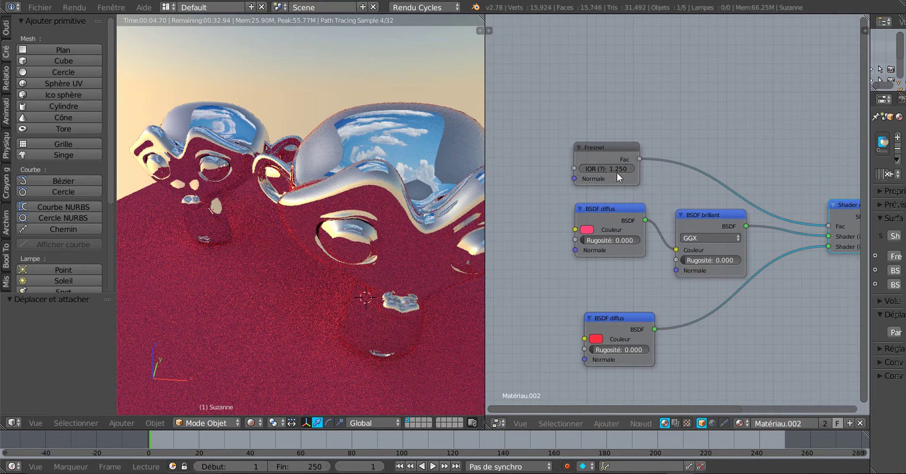
pyautogui.moveTo(809, 288)
pyautogui.mouseDown(button='middle')
pyautogui.moveTo(683, 283)
pyautogui.moveTo(836, 324)
pyautogui.mouseUp(button='middle')
pyautogui.scroll(1, 648, 221)
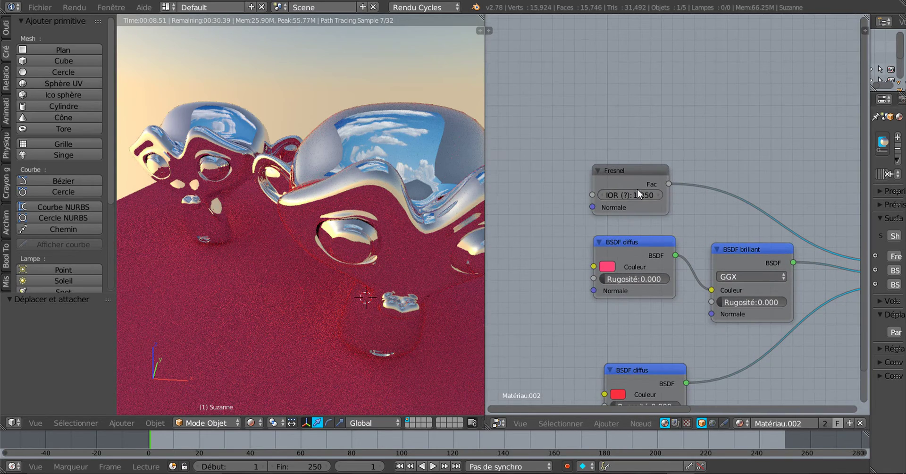
pyautogui.moveTo(642, 194)
pyautogui.mouseDown()
pyautogui.moveTo(764, 205)
pyautogui.moveTo(755, 207)
pyautogui.mouseUp()
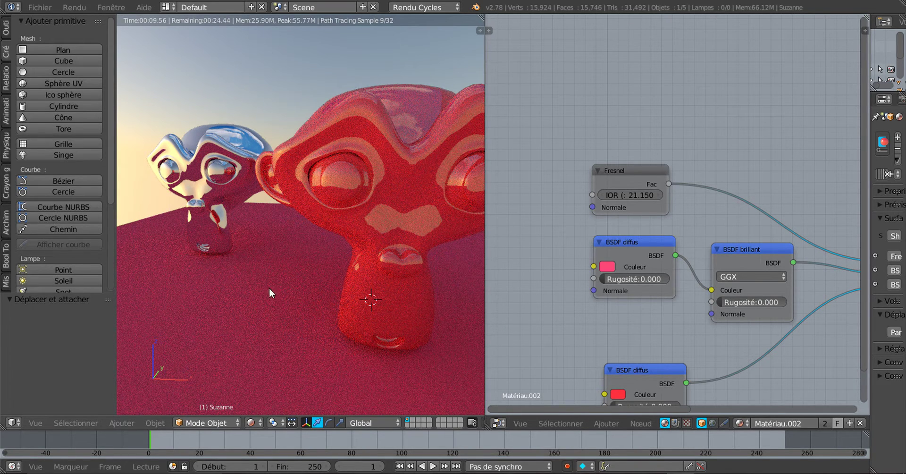
# Select Suzanne.001 and make its Matériau.003 glossy colour red, then resize the editors.
pyautogui.rightClick(212, 147)
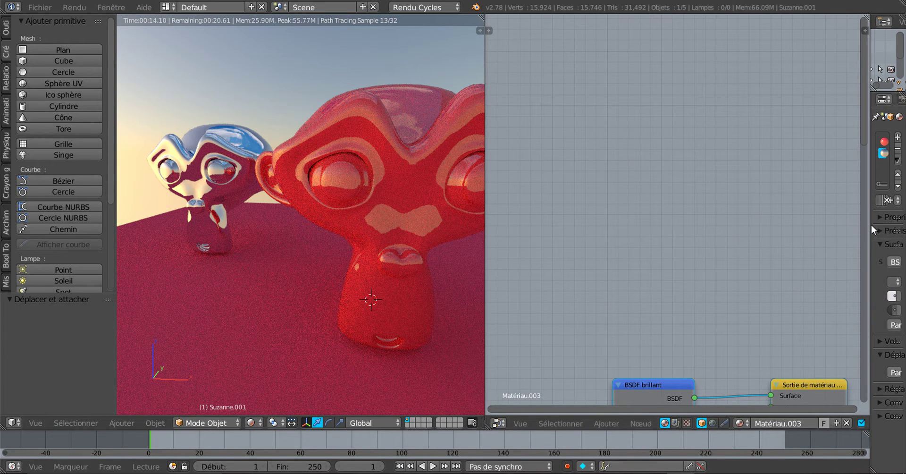
pyautogui.moveTo(870, 224); pyautogui.dragTo(676, 237)
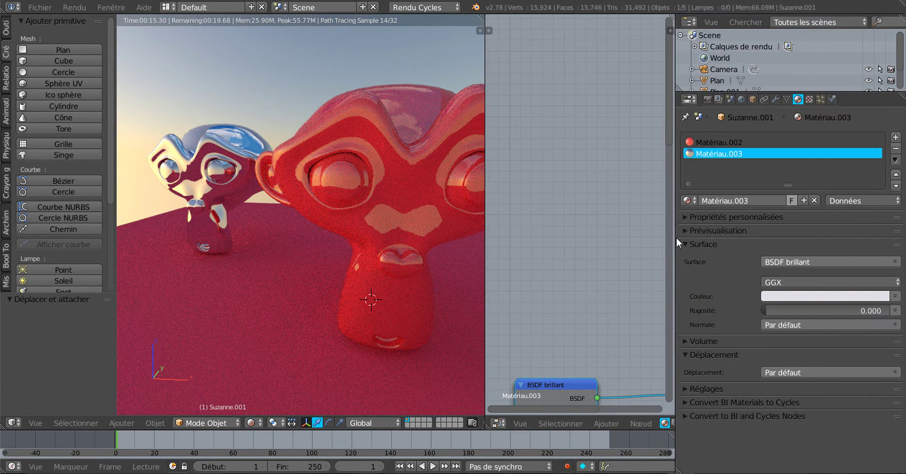
pyautogui.click(828, 297)
pyautogui.click(832, 208)
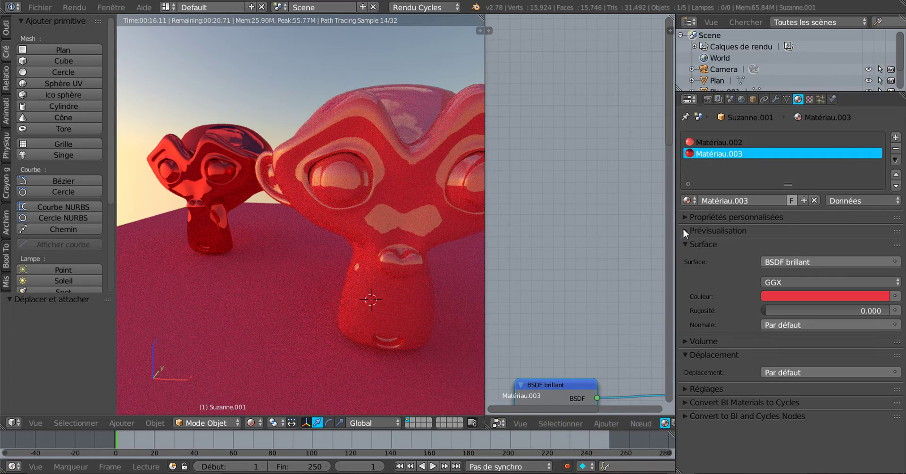
pyautogui.moveTo(676, 230); pyautogui.dragTo(755, 221)
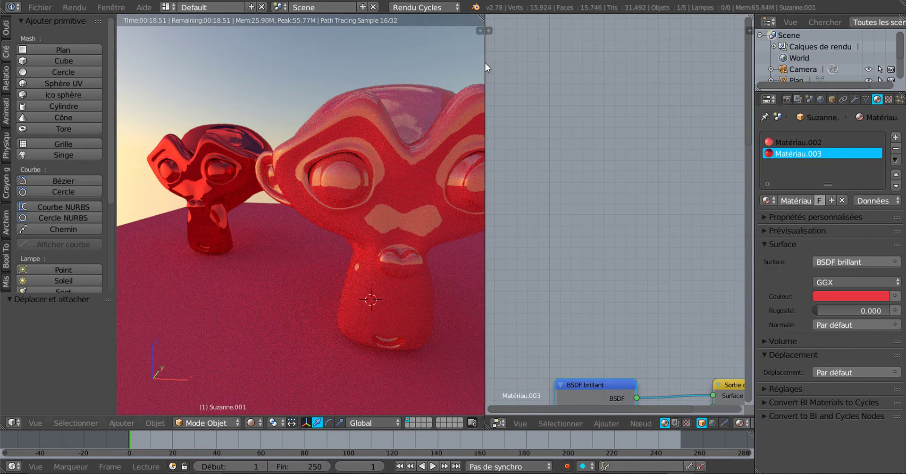
pyautogui.moveTo(484, 63); pyautogui.dragTo(689, 61)
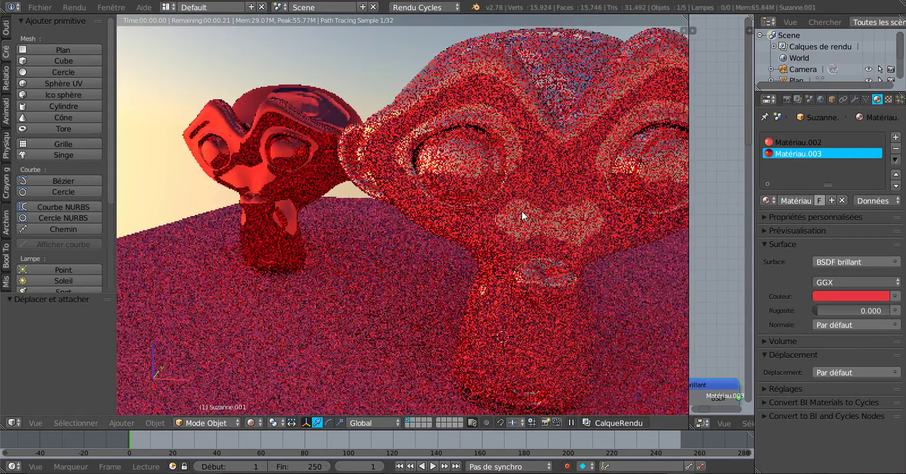
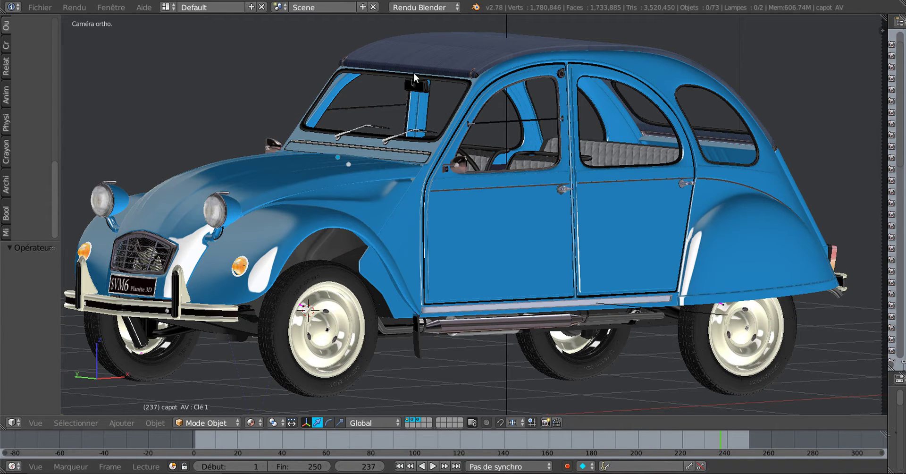
# Switch the render engine from Rendu Blender to Rendu Cycles, viewing the car in three-quarter view.
pyautogui.press('Home')
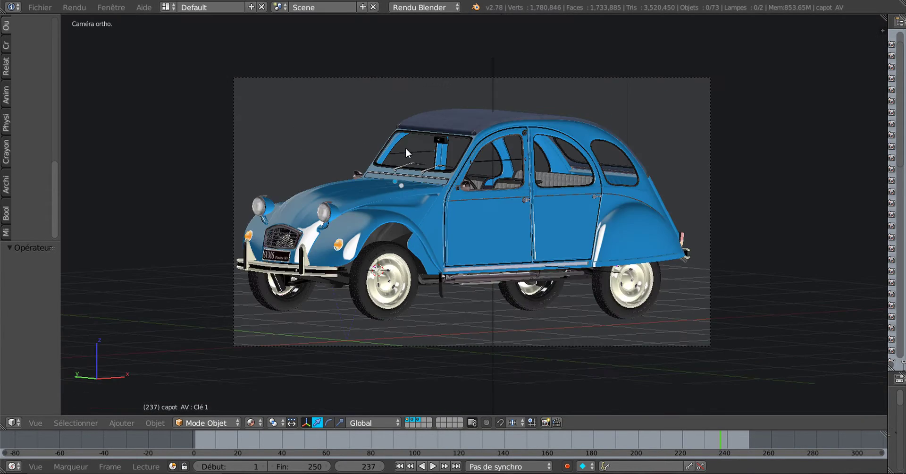
pyautogui.moveTo(462, 186)
pyautogui.mouseDown(button='middle')
pyautogui.moveTo(341, 219)
pyautogui.moveTo(553, 233)
pyautogui.moveTo(472, 213)
pyautogui.mouseUp(button='middle')
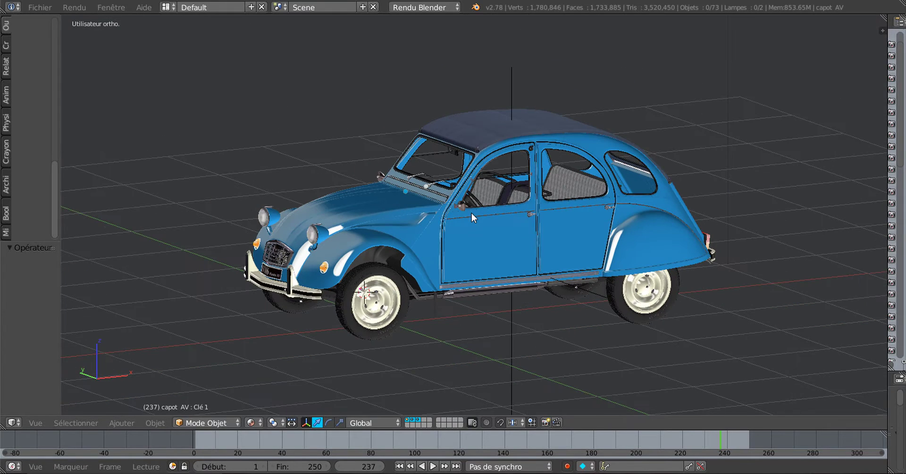
pyautogui.click(416, 7)
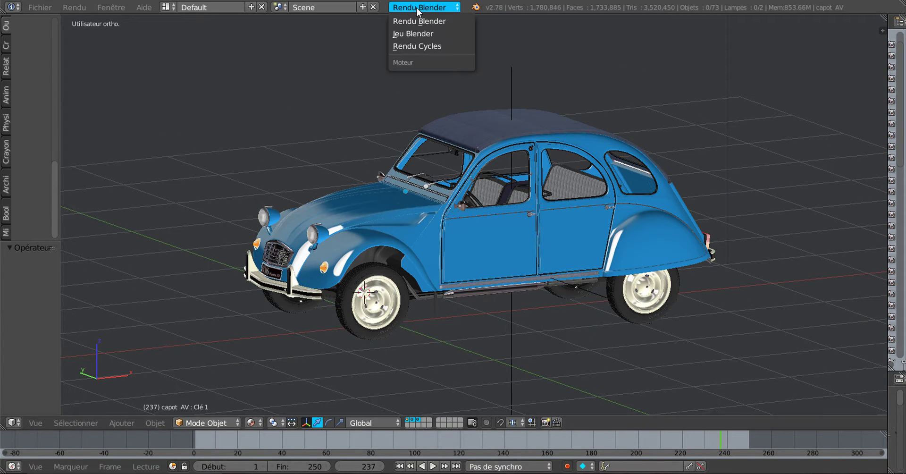
pyautogui.click(415, 45)
pyautogui.scroll(-2, 485, 306)
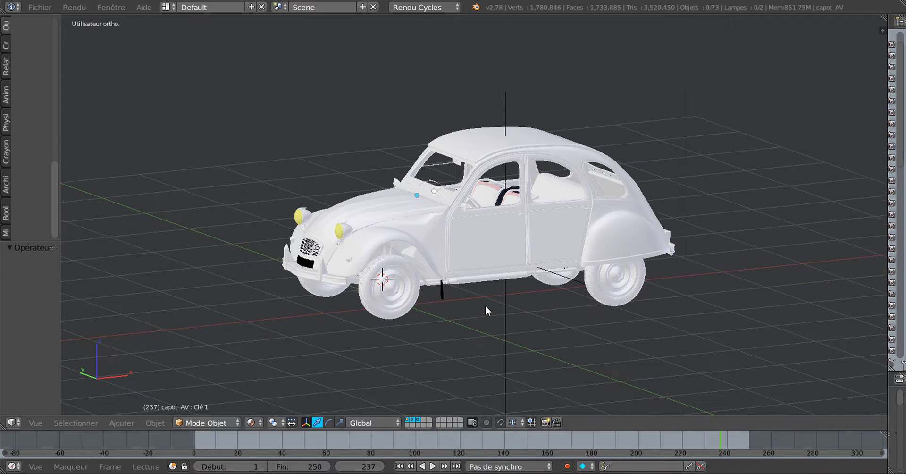
pyautogui.moveTo(486, 305)
pyautogui.mouseDown(button='middle')
pyautogui.moveTo(540, 298)
pyautogui.moveTo(543, 287)
pyautogui.mouseUp(button='middle')
pyautogui.scroll(-1, 542, 299)
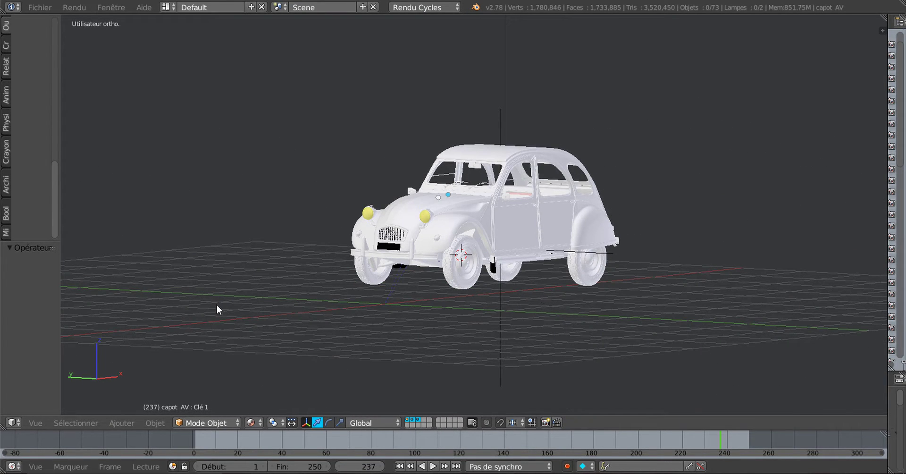
# Add a plane and enlarge it into a large floor lowered under the car.
pyautogui.click(6, 48)
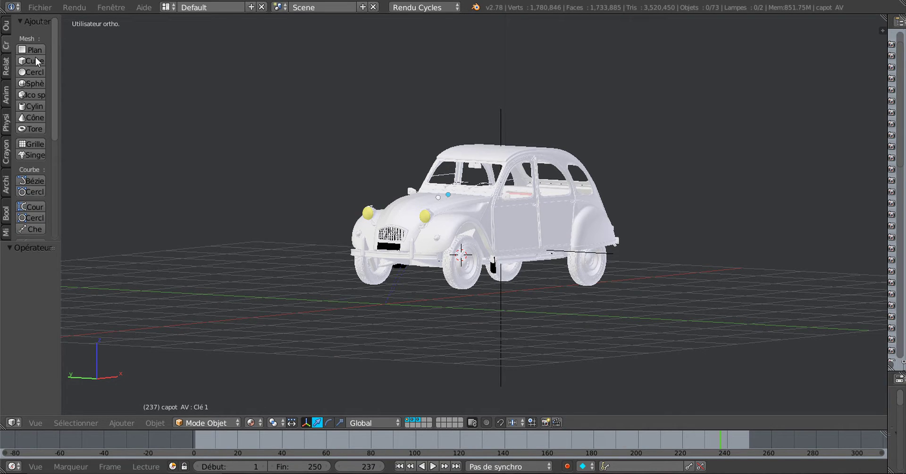
pyautogui.click(32, 49)
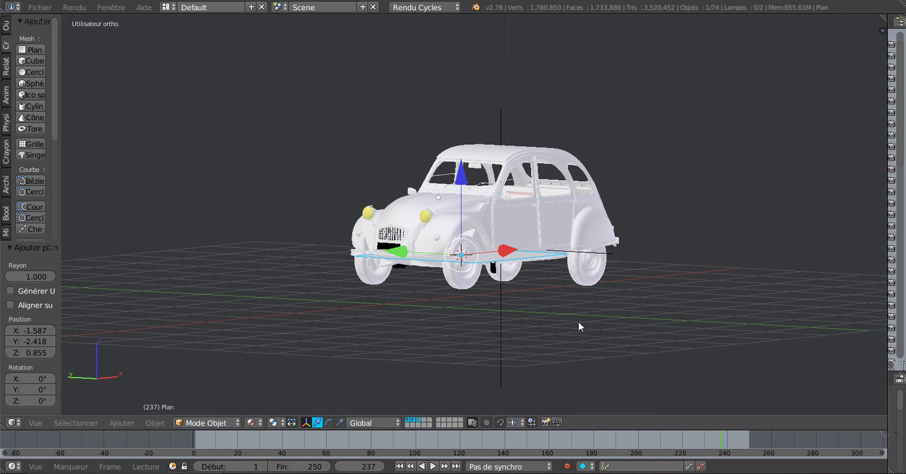
pyautogui.press('s')
pyautogui.click(795, 171)
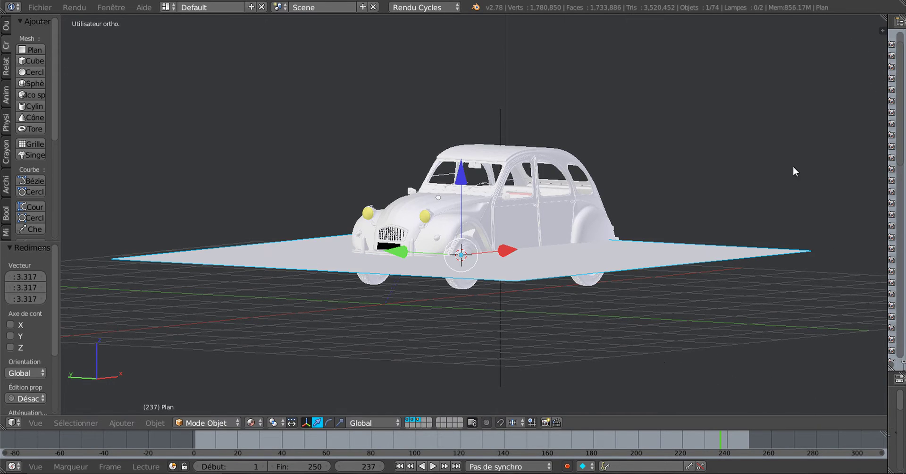
pyautogui.press('g')
pyautogui.press('z')
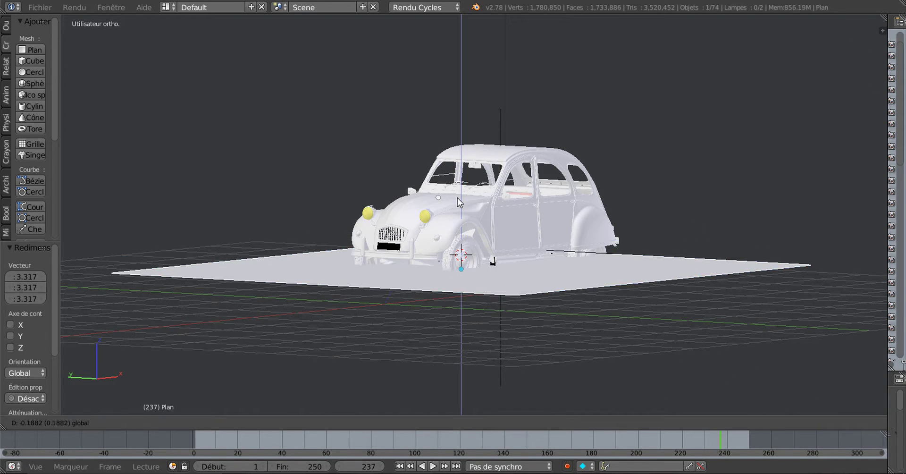
pyautogui.click(472, 202)
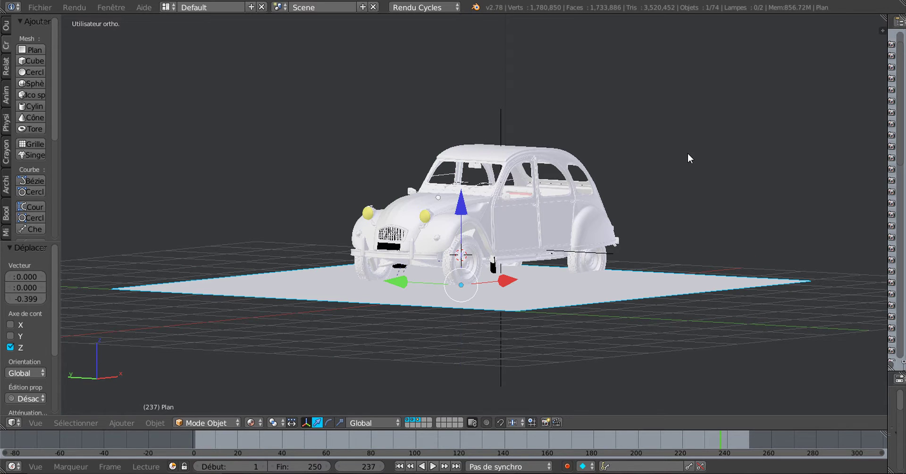
# In front view, centre the plane beneath the car and lower it to Z -0.3304.
pyautogui.press('KP_1')
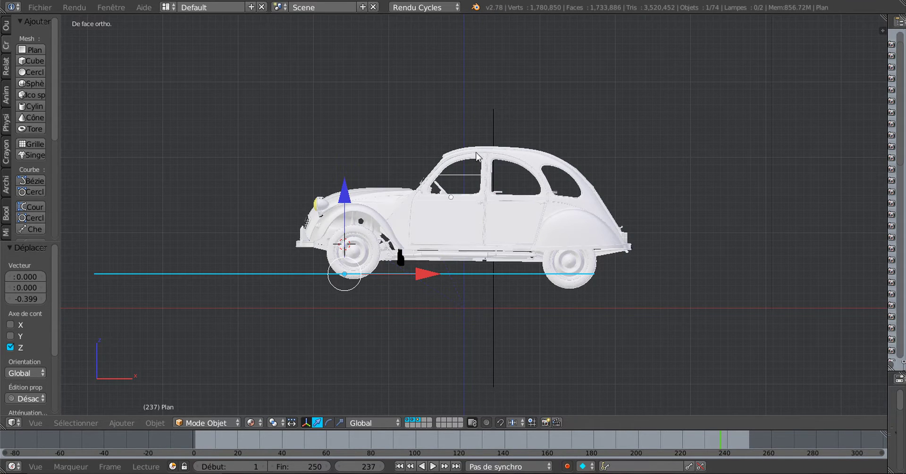
pyautogui.moveTo(452, 274); pyautogui.dragTo(482, 208)
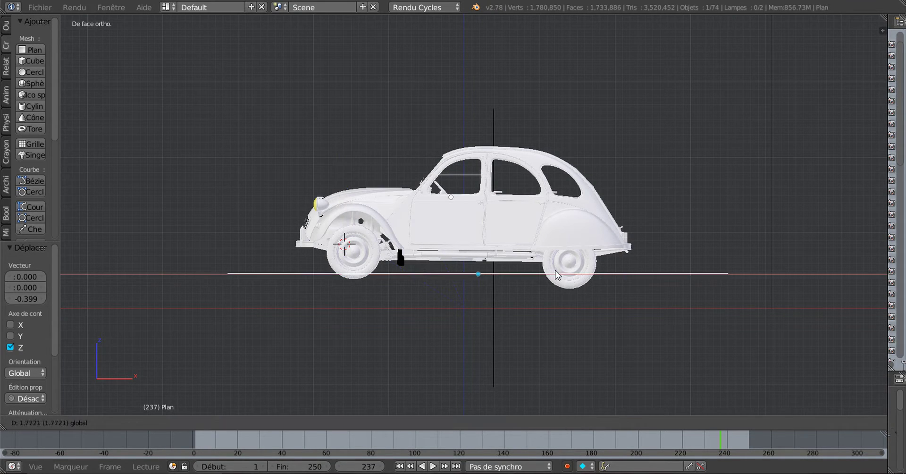
pyautogui.write('gz')
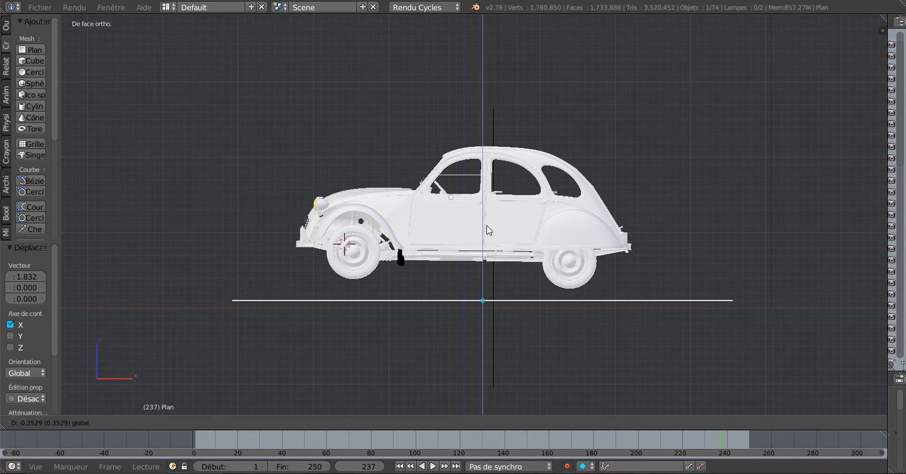
pyautogui.write('-0.3304')
pyautogui.press('Return')
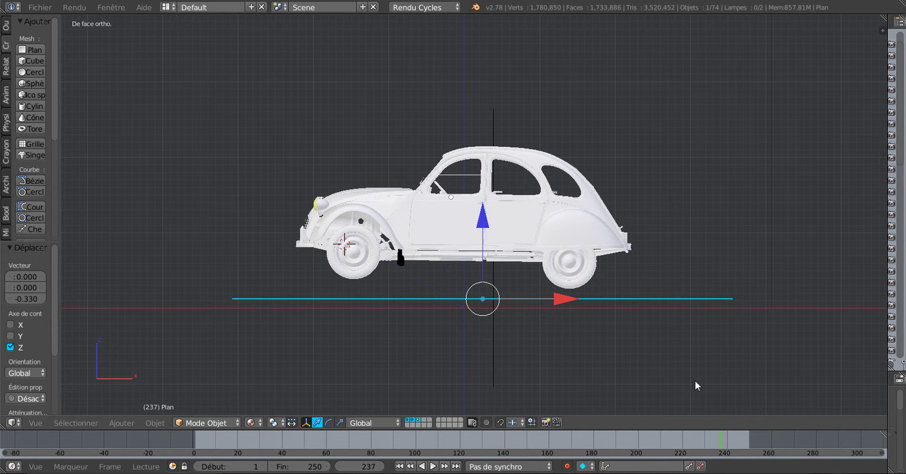
# Tilt the plane about 2.62°, raise it slightly and extrude it 0.18 into a slab.
pyautogui.press('r')
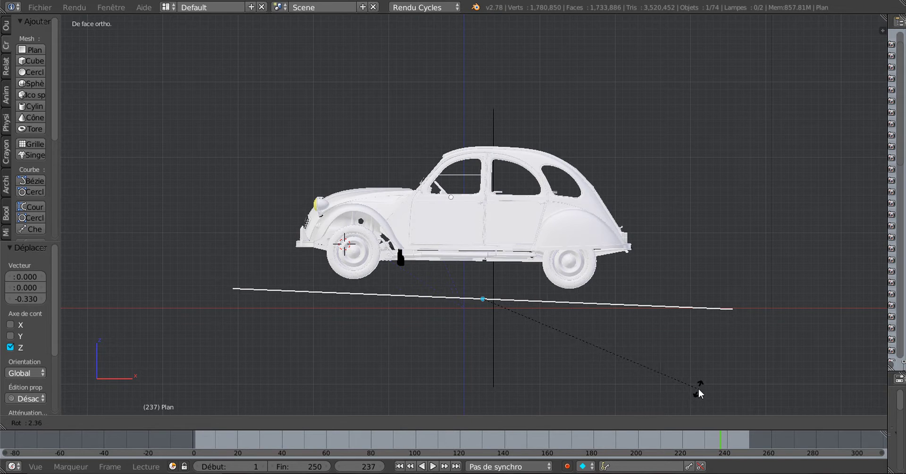
pyautogui.click(698, 388)
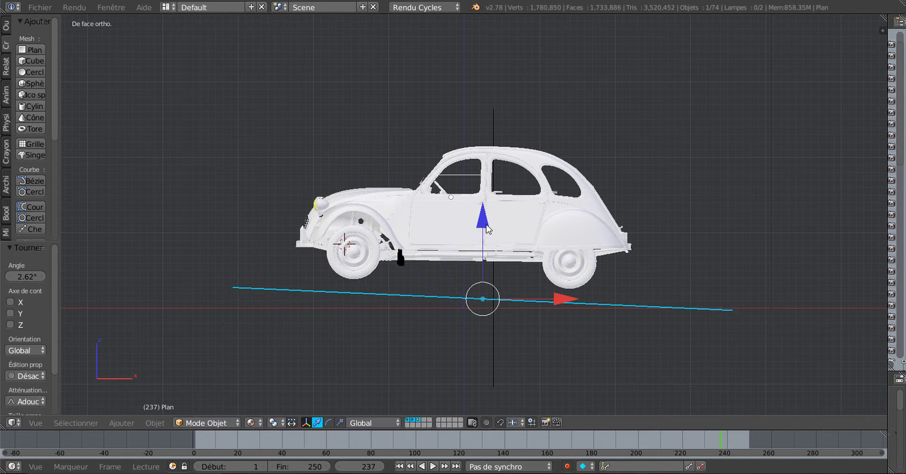
pyautogui.moveTo(487, 229); pyautogui.dragTo(489, 215)
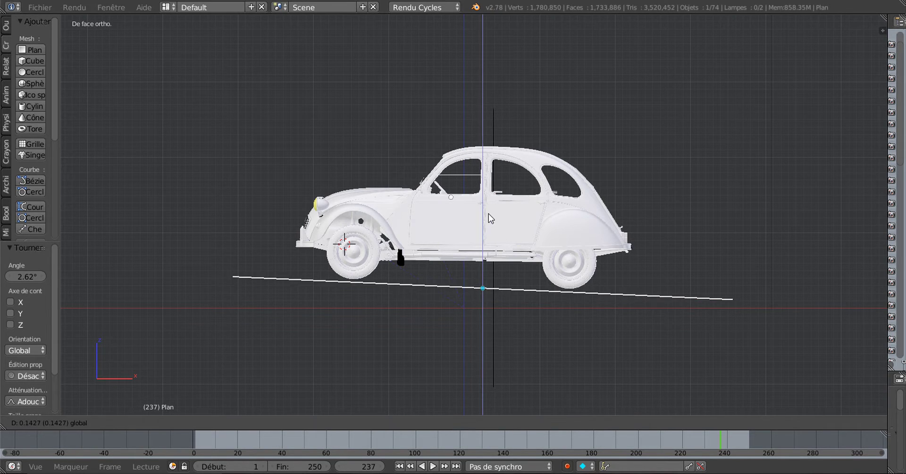
pyautogui.click(546, 328)
pyautogui.press('Tab')
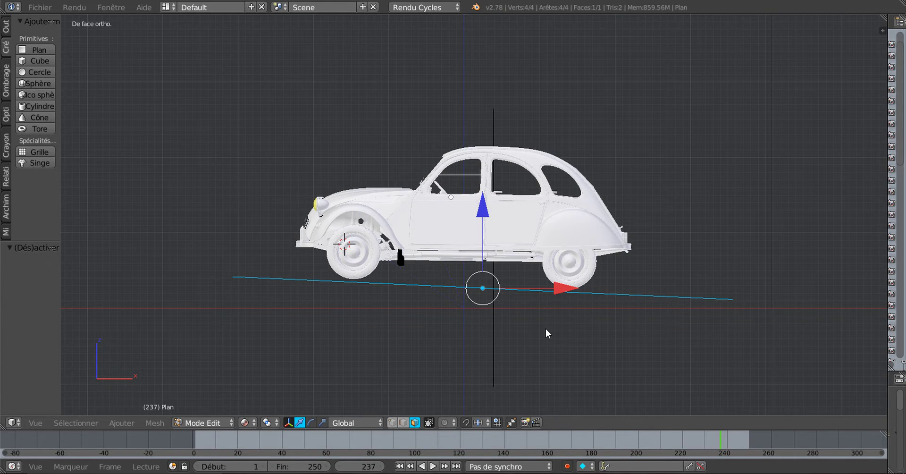
pyautogui.press('e')
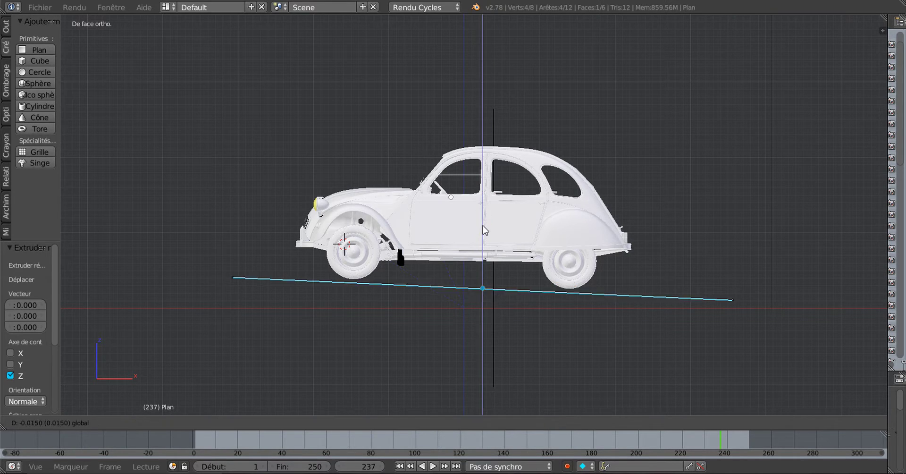
pyautogui.click(483, 230)
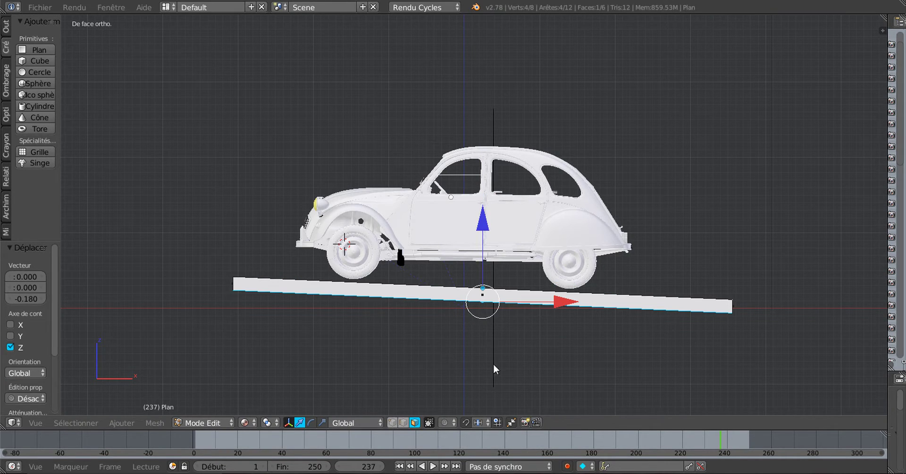
pyautogui.press('Tab')
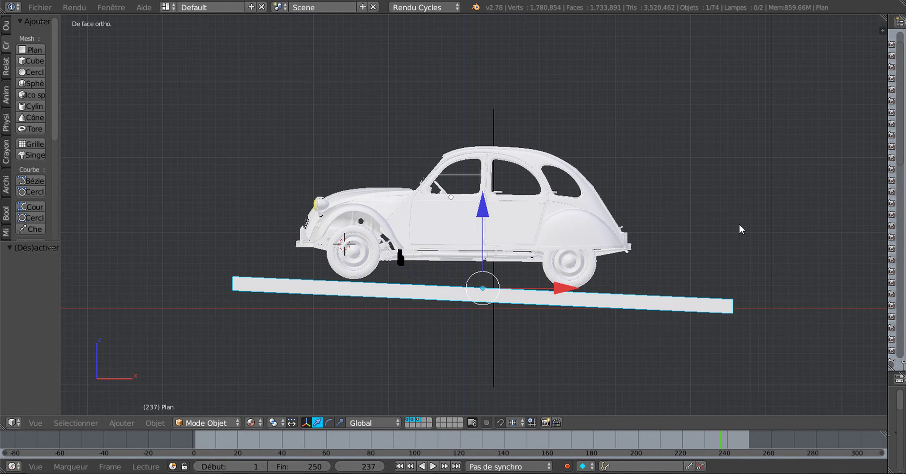
# Give the ground slab a new material, Matériau.602.
pyautogui.moveTo(888, 151); pyautogui.dragTo(753, 181)
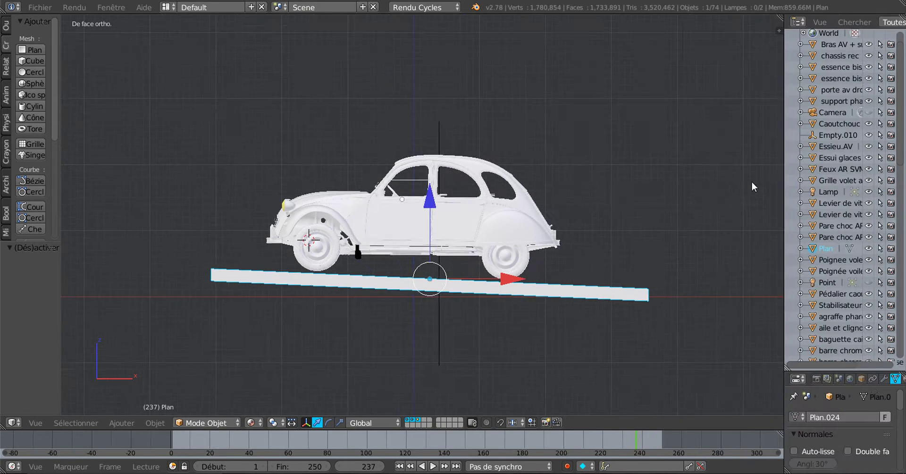
pyautogui.moveTo(828, 370); pyautogui.dragTo(842, 64)
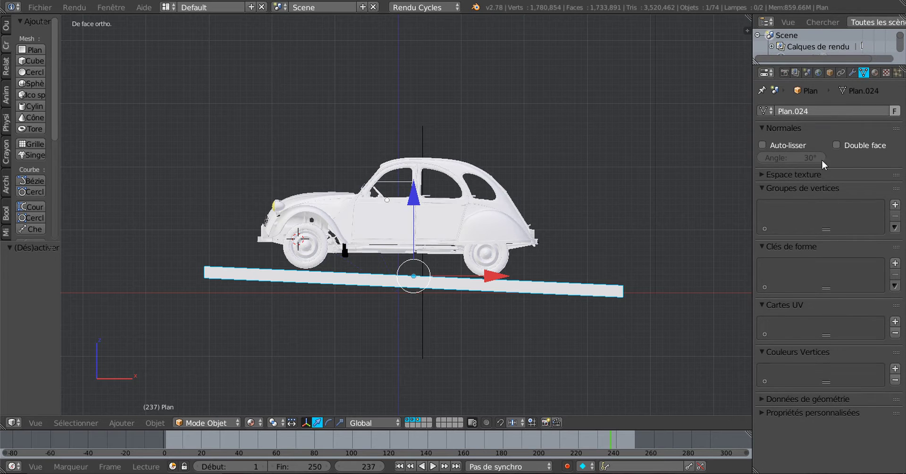
pyautogui.click(875, 72)
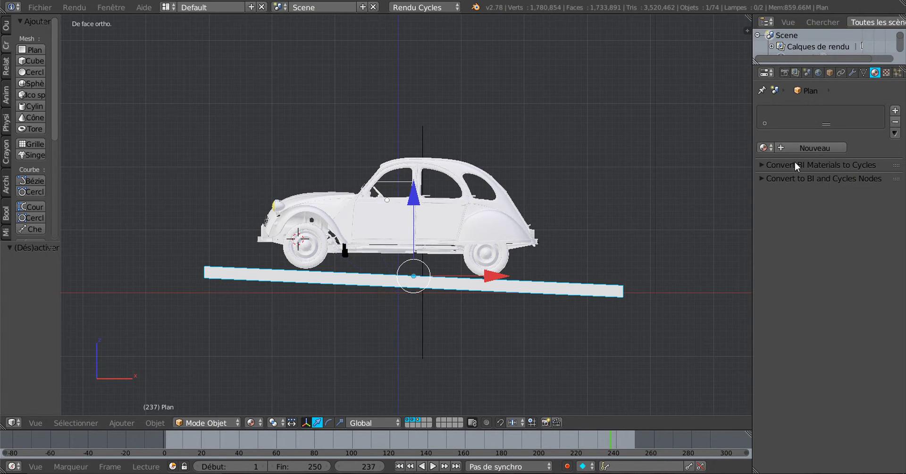
pyautogui.click(764, 148)
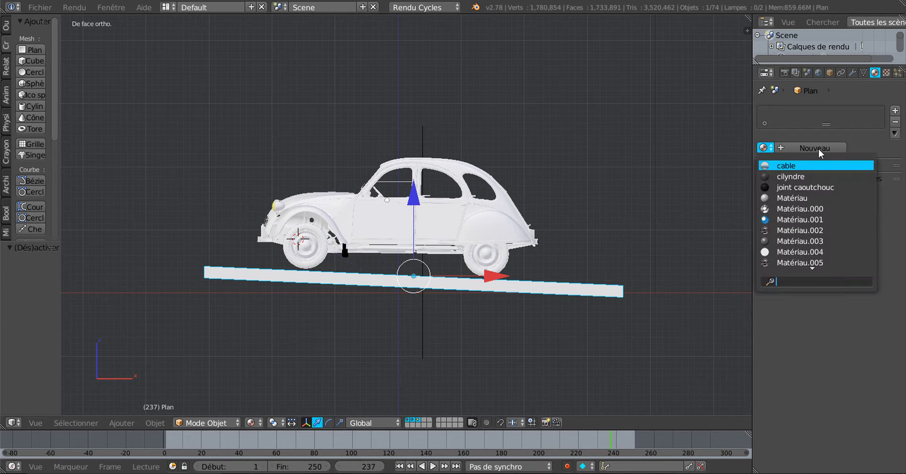
pyautogui.click(821, 134)
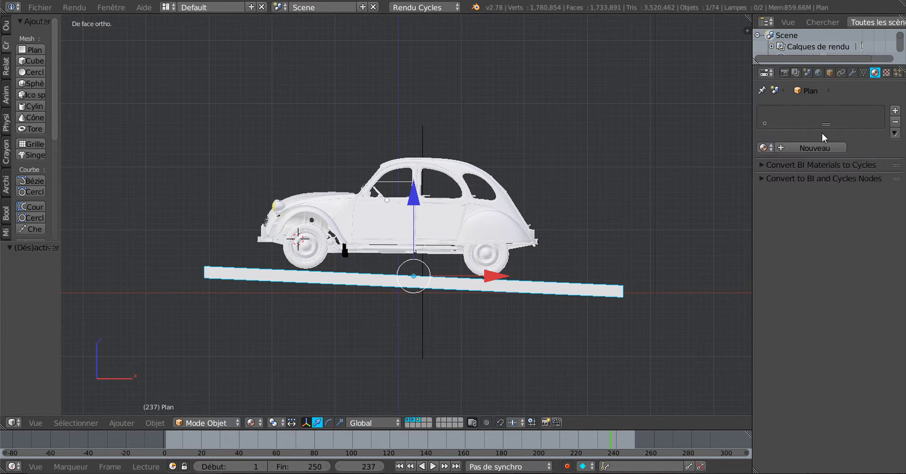
pyautogui.click(845, 147)
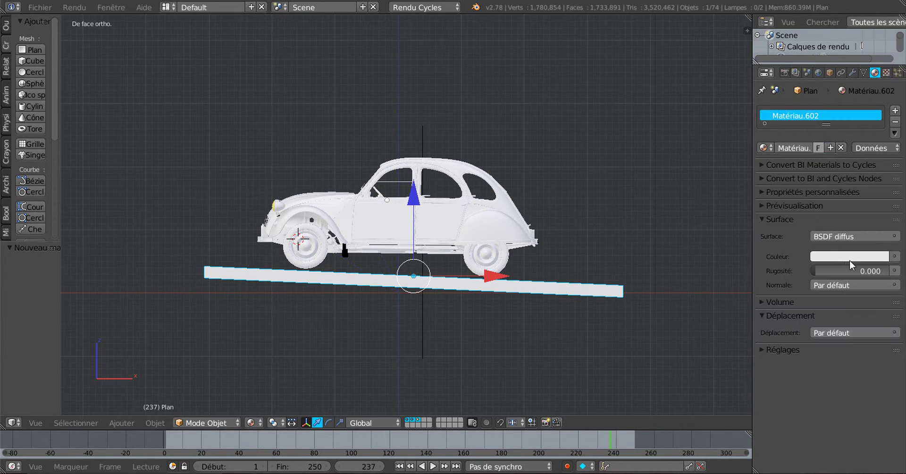
# Set the slab material's colour to dark grey (RGB 0.184).
pyautogui.click(850, 257)
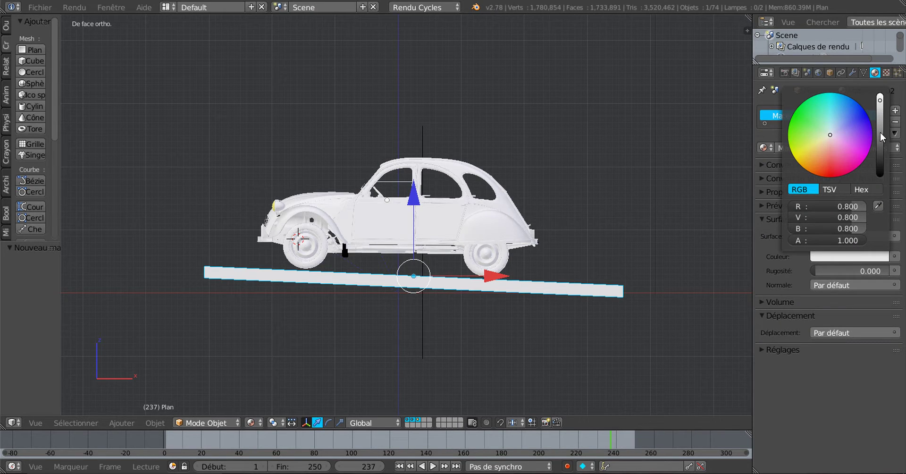
pyautogui.moveTo(880, 139); pyautogui.dragTo(879, 138)
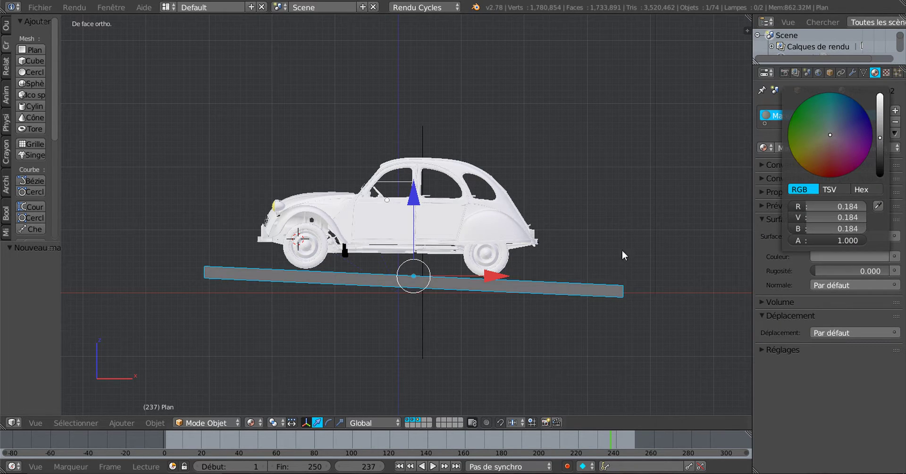
pyautogui.moveTo(481, 347); pyautogui.dragTo(557, 352, button='middle')
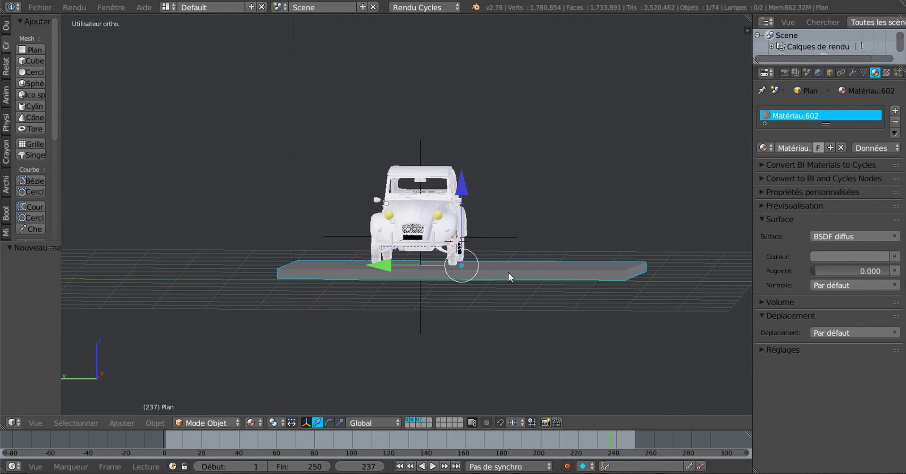
pyautogui.moveTo(637, 115); pyautogui.dragTo(588, 148, button='middle')
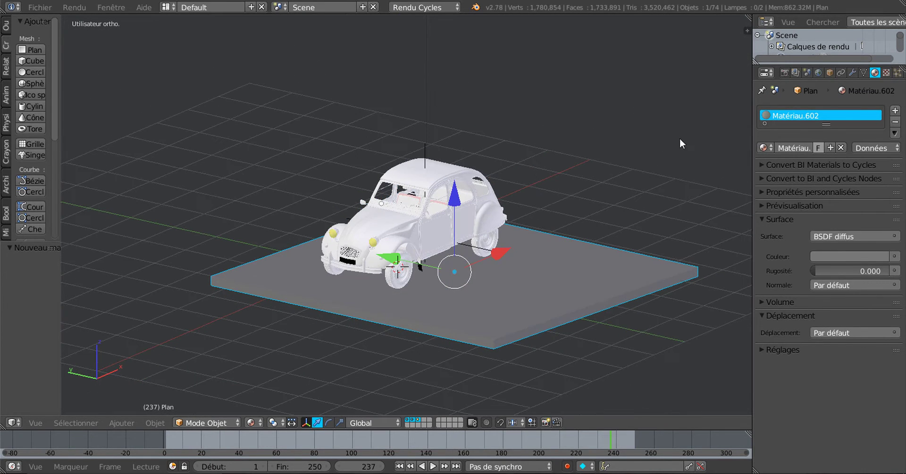
# Switch the World to nodes and drive its background colour with a Sky Texture (Hosek / Wilkie).
pyautogui.click(819, 72)
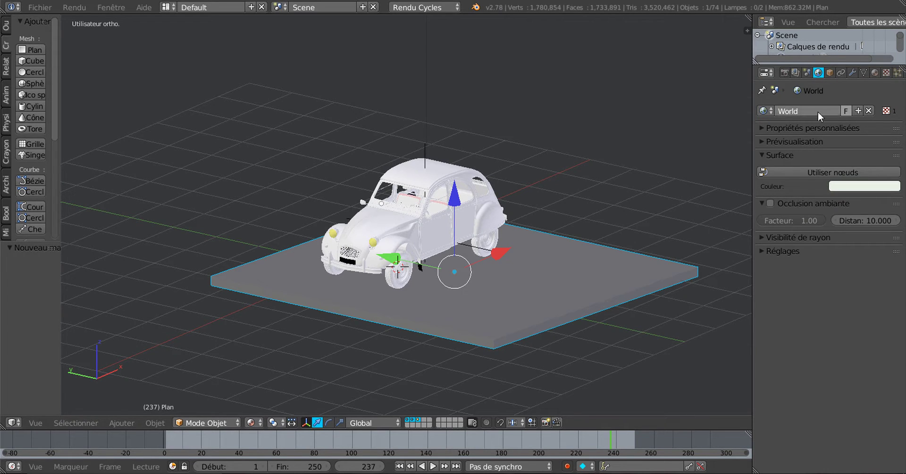
pyautogui.click(763, 141)
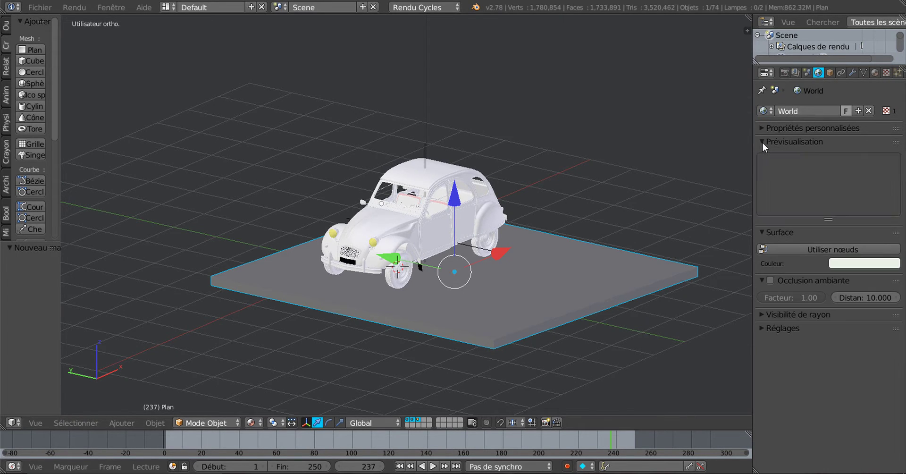
pyautogui.click(841, 246)
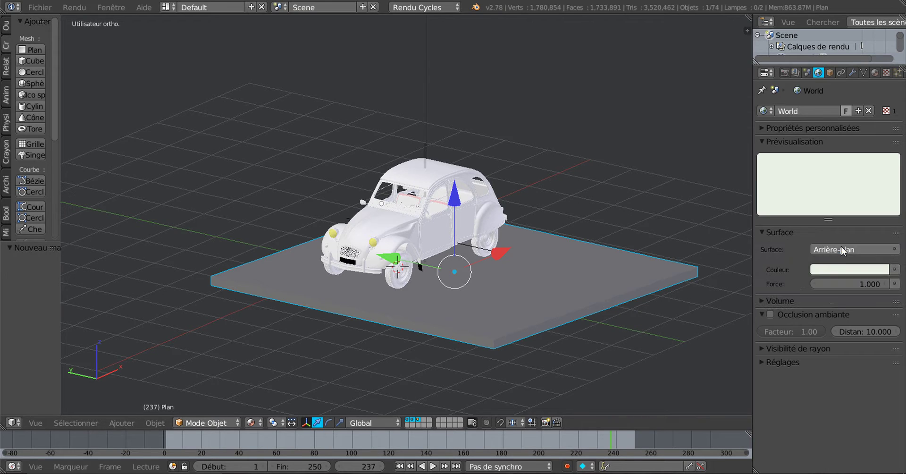
pyautogui.click(895, 271)
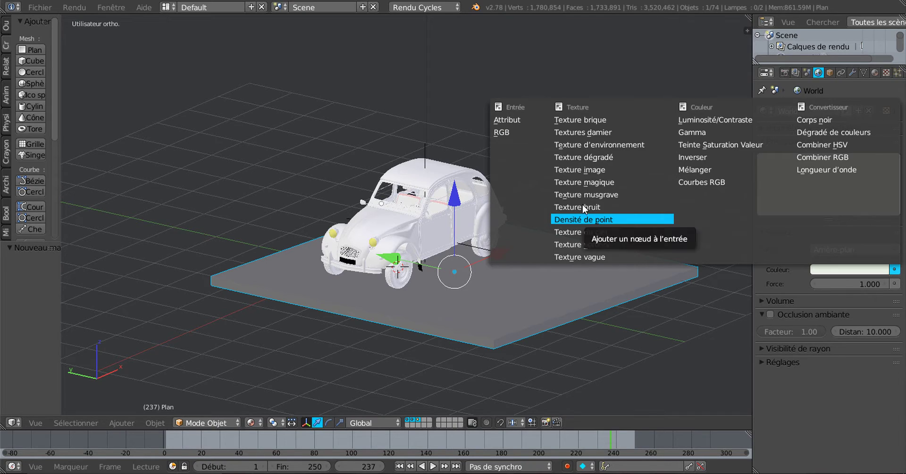
pyautogui.click(581, 169)
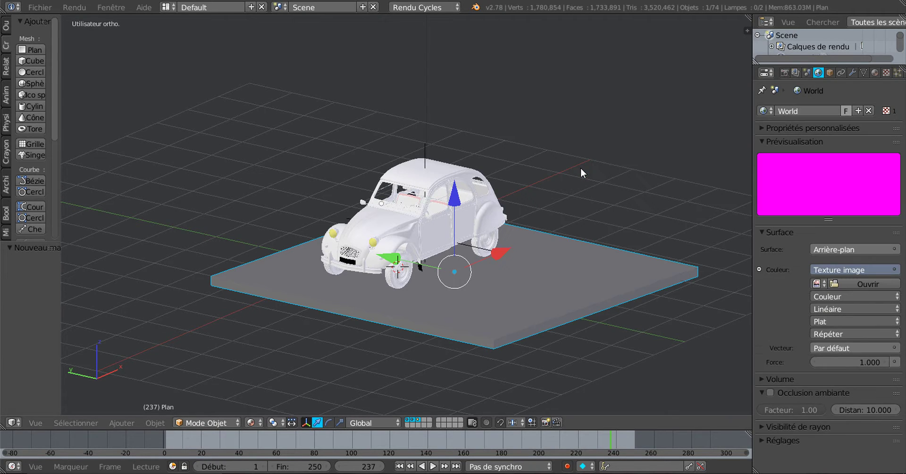
pyautogui.click(883, 269)
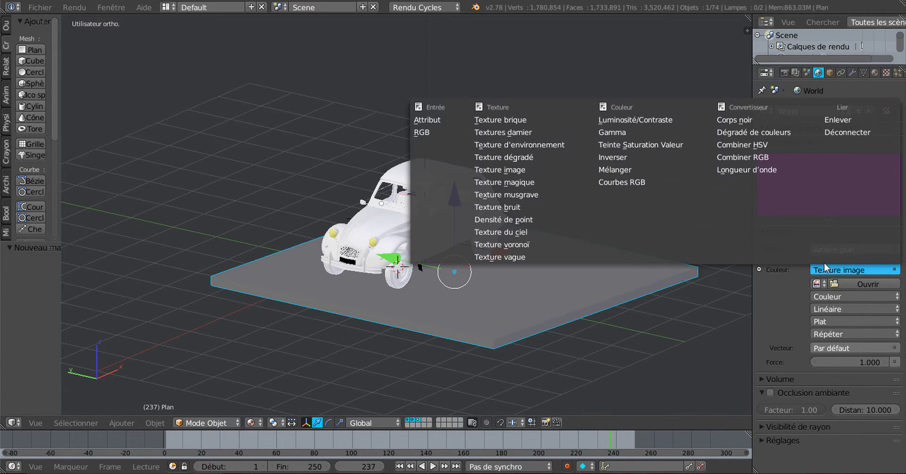
pyautogui.click(515, 231)
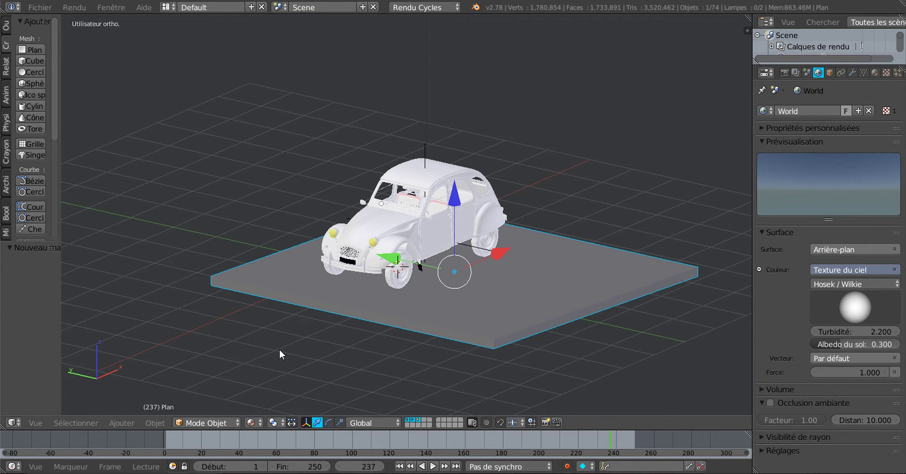
# From a low front view, place the 3D cursor at the scene's lower left.
pyautogui.moveTo(279, 349); pyautogui.dragTo(276, 340, button='middle')
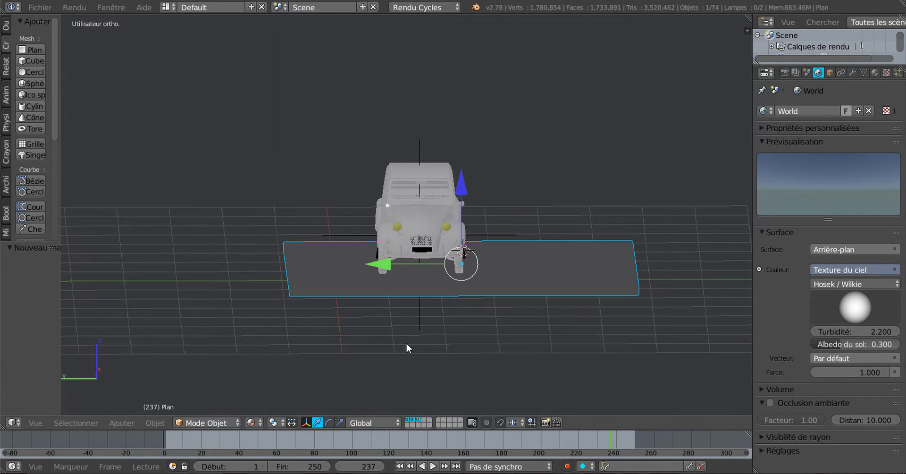
pyautogui.moveTo(407, 343); pyautogui.dragTo(402, 343, button='middle')
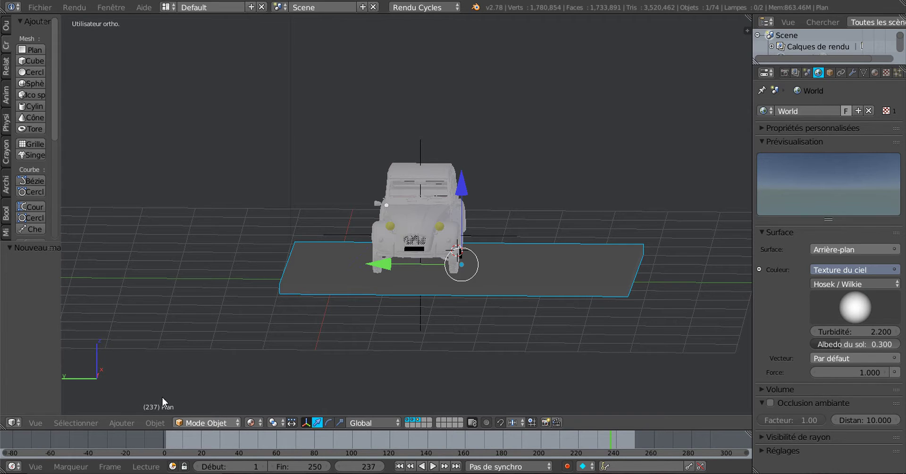
pyautogui.click(142, 407)
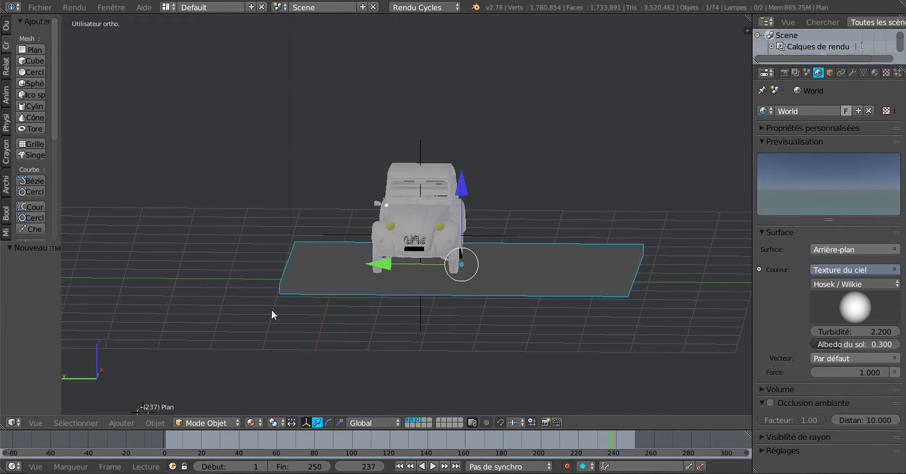
pyautogui.moveTo(285, 326)
pyautogui.mouseDown(button='middle')
pyautogui.moveTo(283, 314)
pyautogui.moveTo(281, 337)
pyautogui.mouseUp(button='middle')
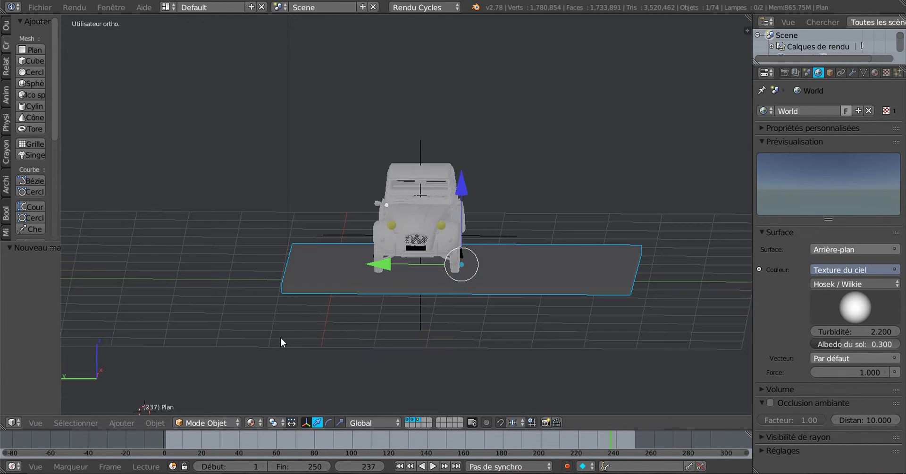
pyautogui.click(161, 426)
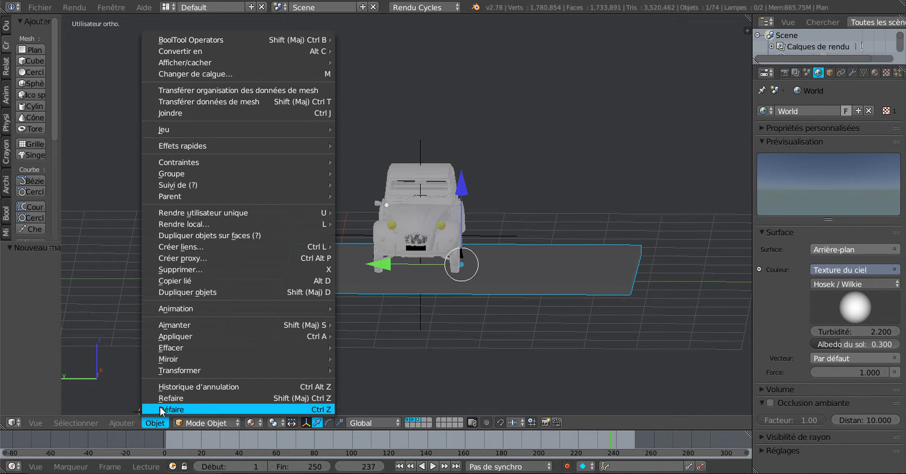
pyautogui.moveTo(150, 410)
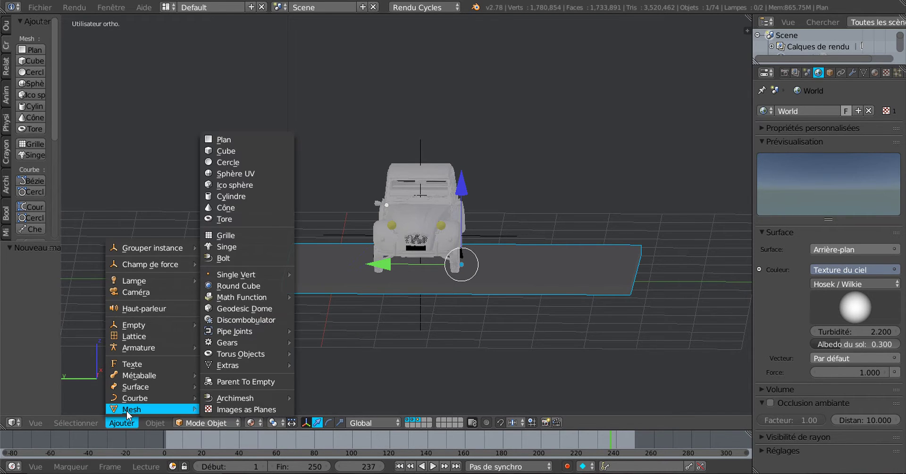
# Import papier-peint-600-yed.jpg from the textures folder as an image plane.
pyautogui.click(240, 410)
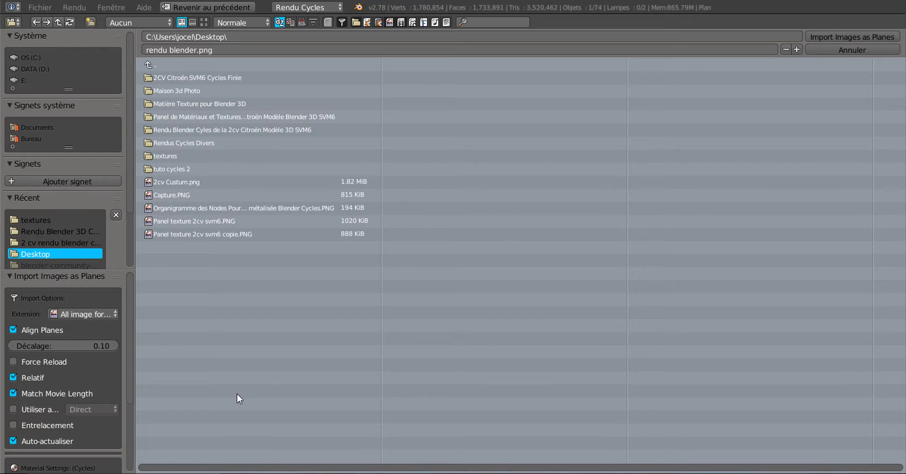
pyautogui.click(205, 23)
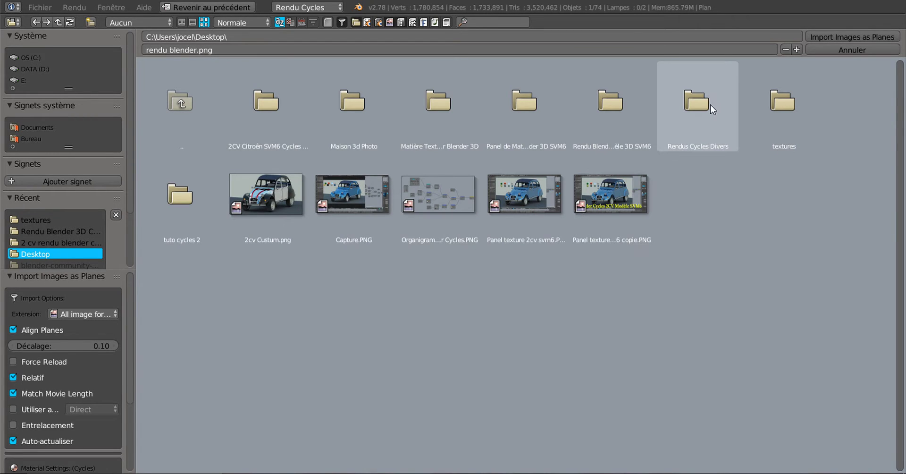
pyautogui.click(777, 103)
pyautogui.click(783, 100)
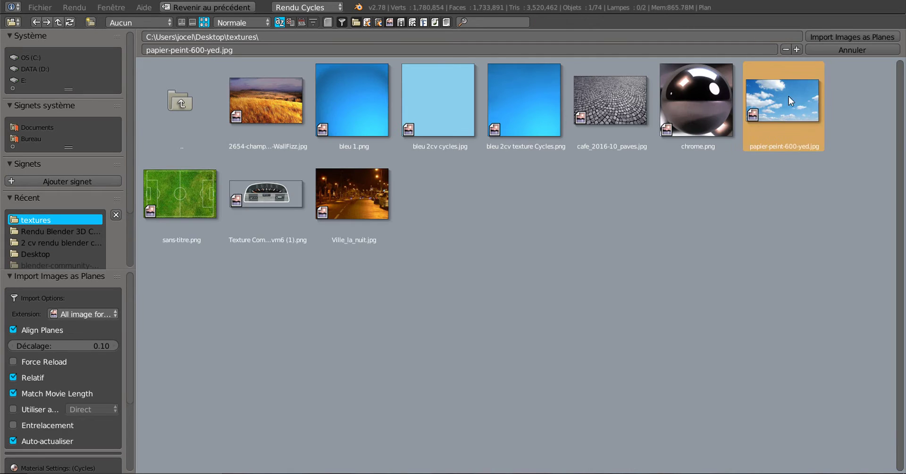
pyautogui.click(856, 37)
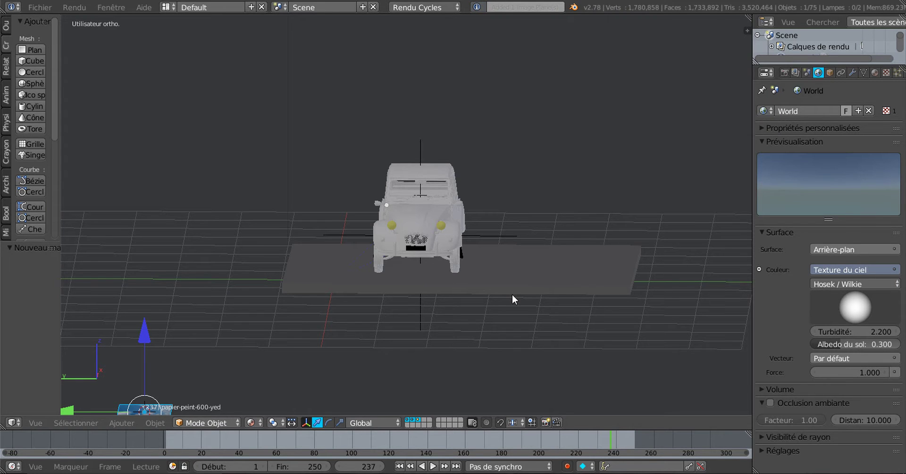
# Scale the image plane up to 2.490 and move it above the car.
pyautogui.press('s')
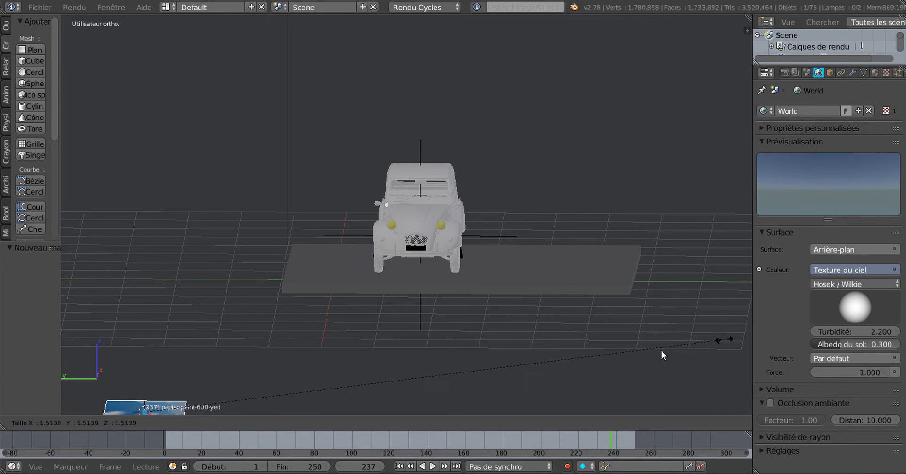
pyautogui.click(661, 354)
pyautogui.scroll(-3, 517, 355)
pyautogui.press('s')
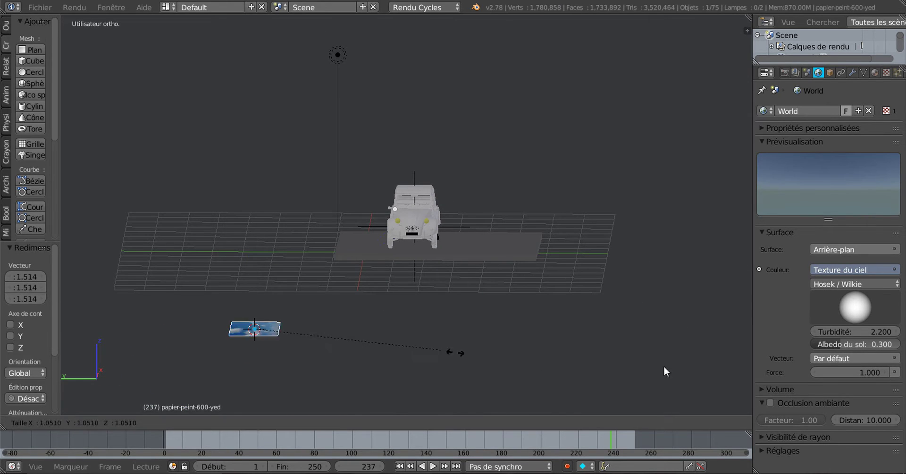
pyautogui.click(701, 365)
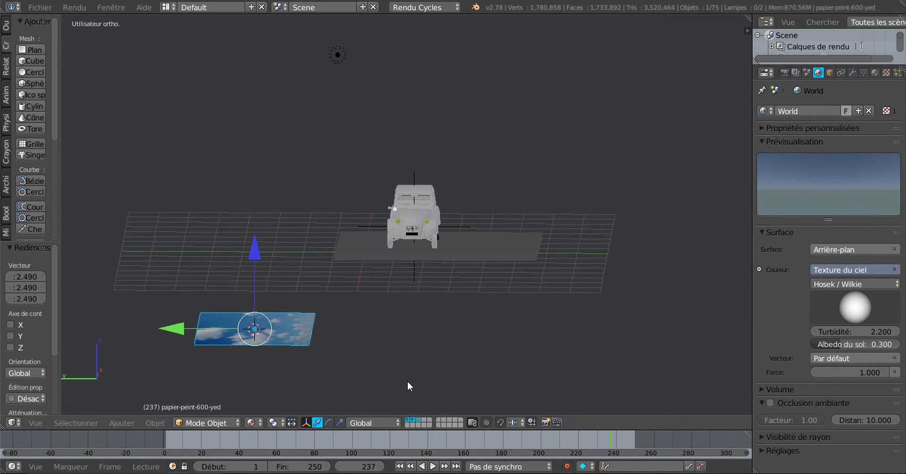
pyautogui.press('g')
pyautogui.click(535, 201)
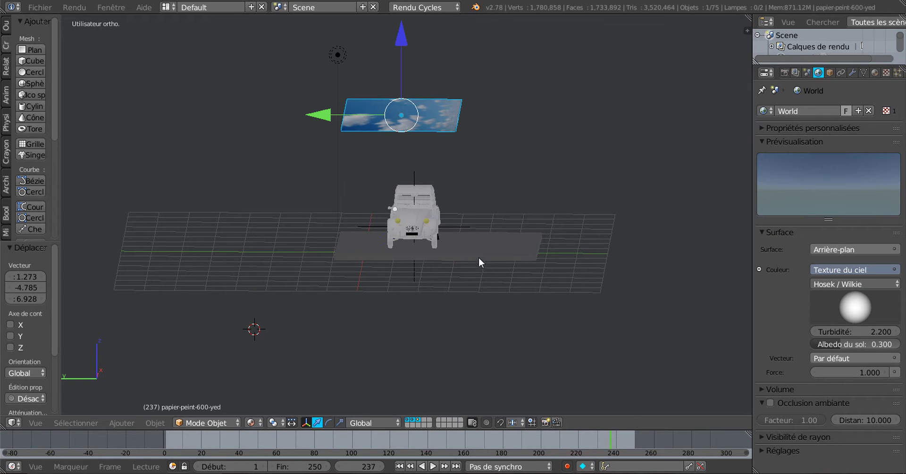
pyautogui.moveTo(479, 257)
pyautogui.mouseDown(button='middle')
pyautogui.moveTo(516, 321)
pyautogui.moveTo(478, 310)
pyautogui.mouseUp(button='middle')
# Enlarge the sky plane to 3.012 and lift it high above the car.
pyautogui.press('s')
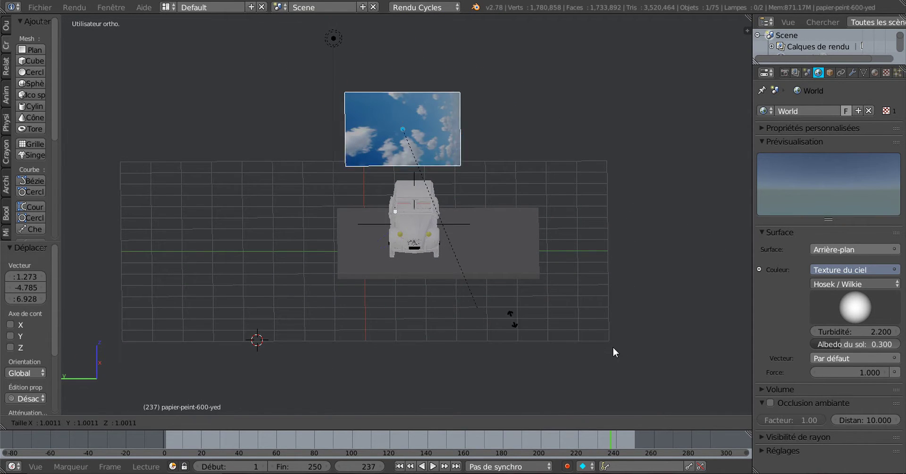
pyautogui.click(603, 250)
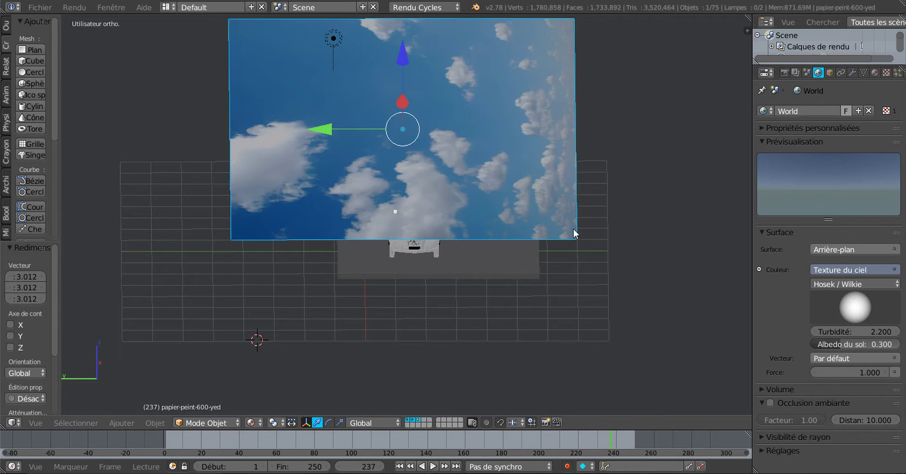
pyautogui.moveTo(573, 228); pyautogui.dragTo(502, 186, button='middle')
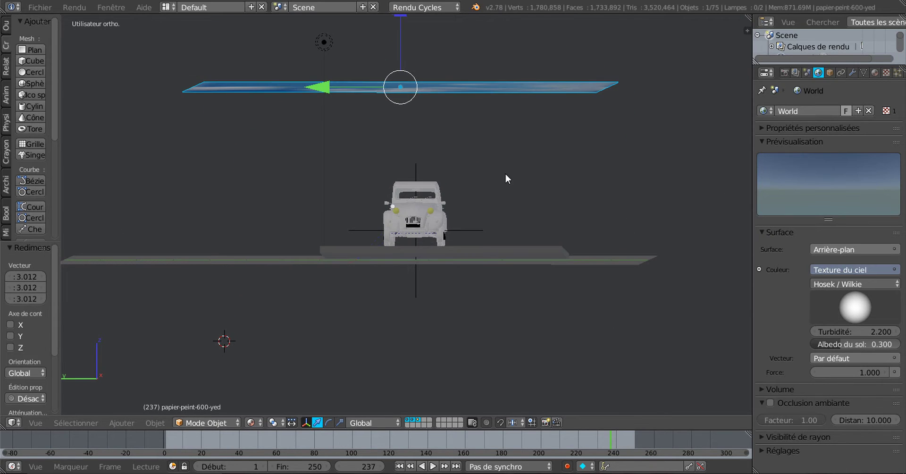
pyautogui.press('g')
pyautogui.click(510, 116)
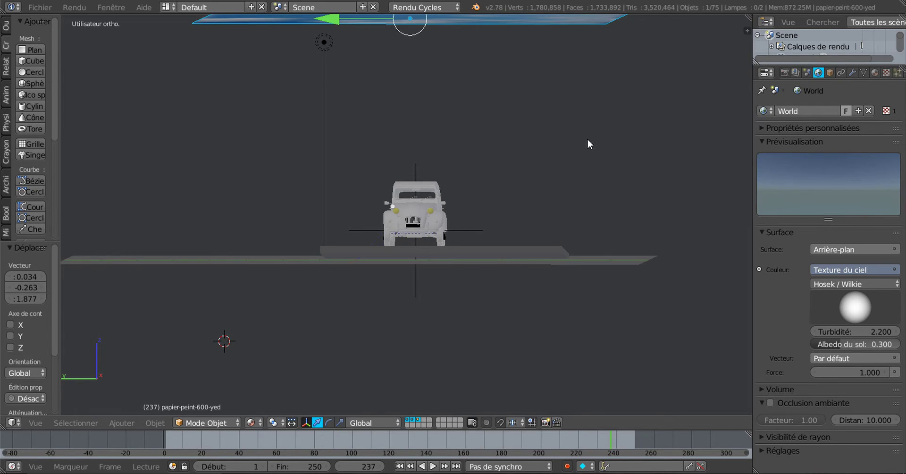
pyautogui.scroll(-2, 632, 142)
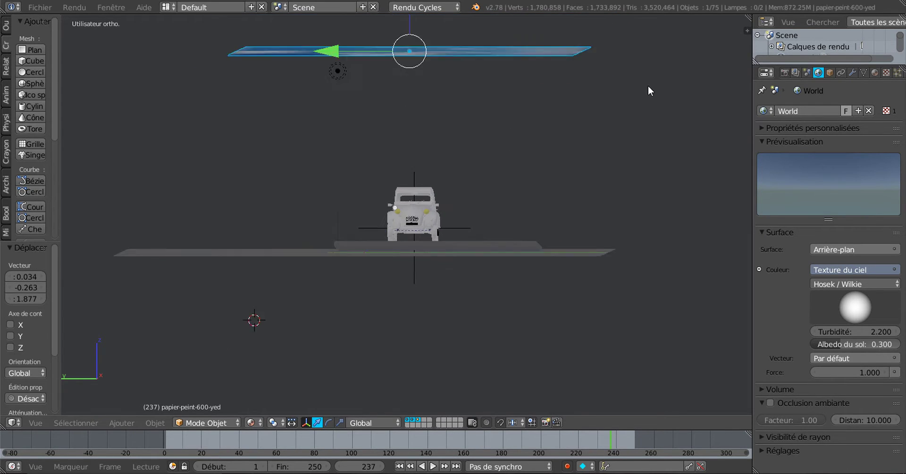
# Inspect the sky plane's papier-peint-600-yed material, a Diffuse BSDF coloured by an image texture.
pyautogui.click(876, 72)
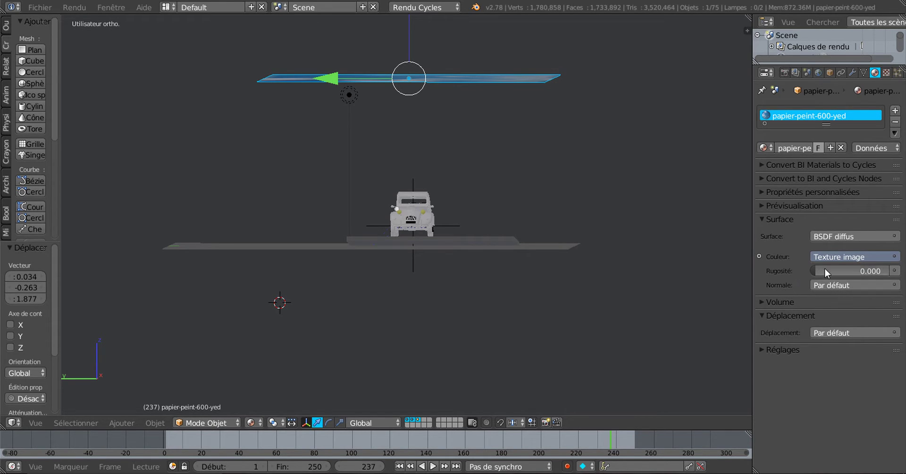
pyautogui.click(763, 148)
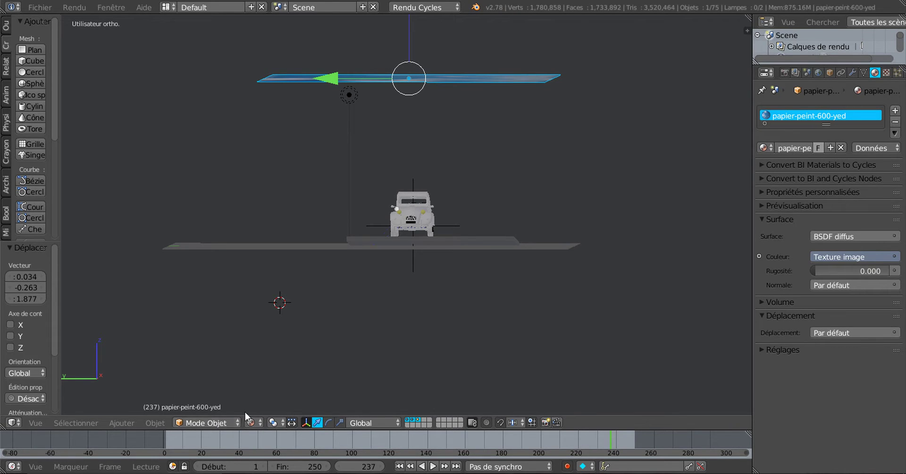
pyautogui.click(251, 422)
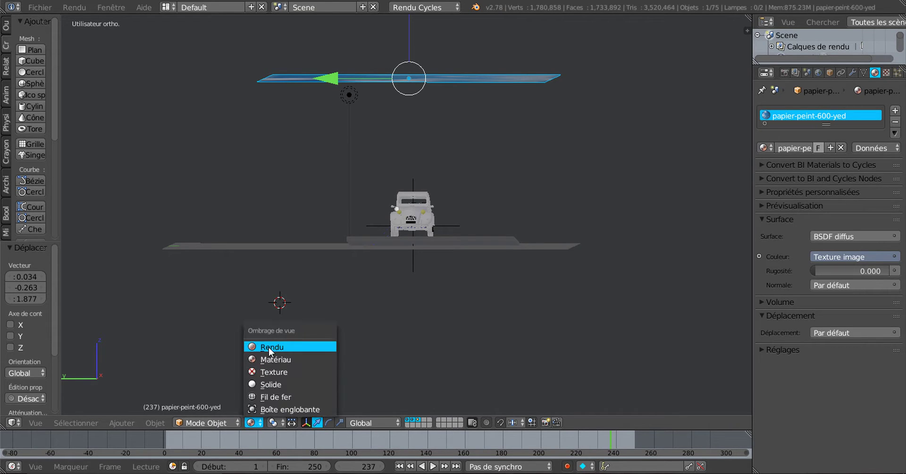
# Show the Cycles rendered viewport and expand the papier-peint-600-yed material preview.
pyautogui.press('Return')
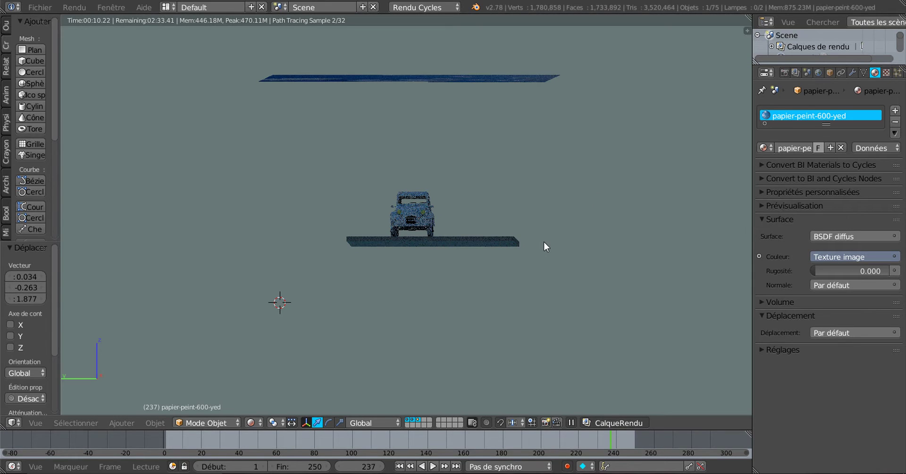
pyautogui.moveTo(543, 240); pyautogui.dragTo(476, 119, button='middle')
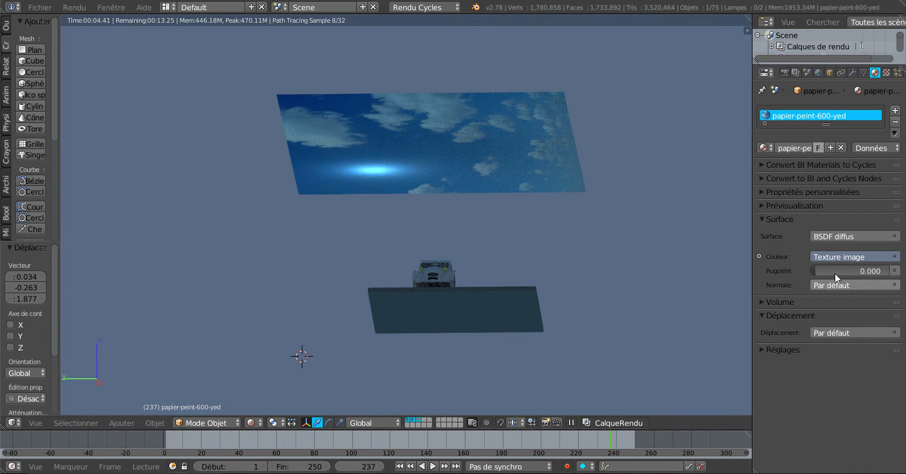
pyautogui.click(764, 163)
pyautogui.click(764, 163)
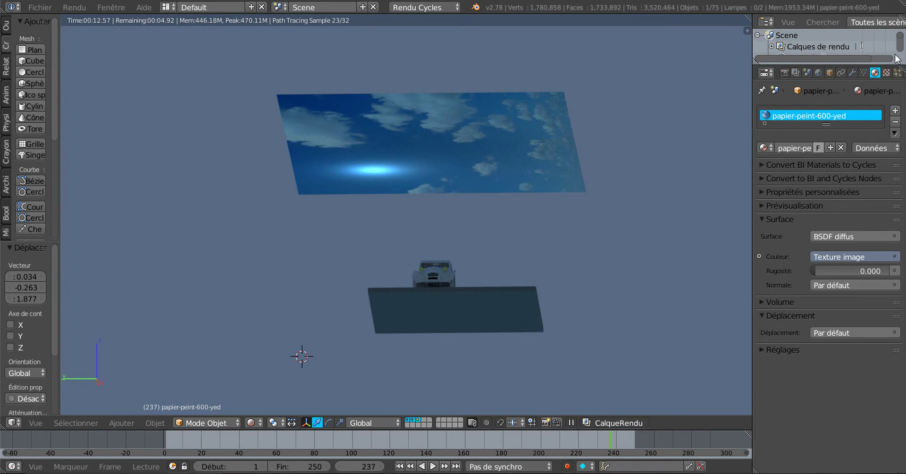
pyautogui.click(886, 72)
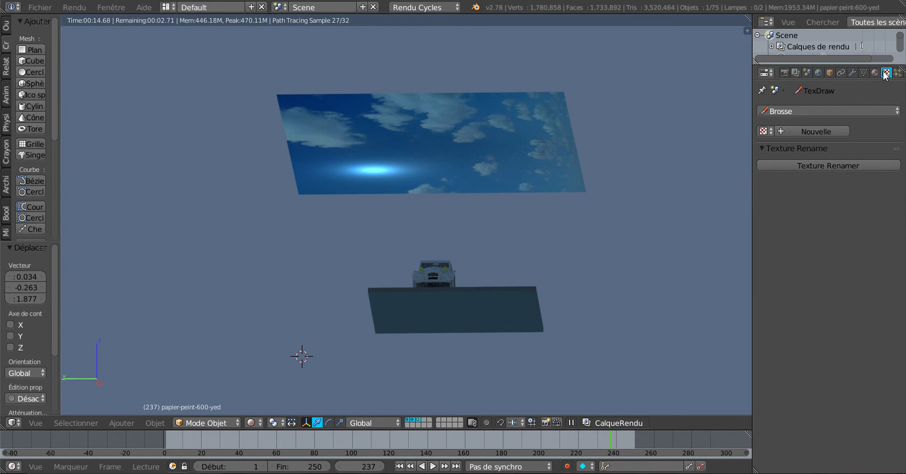
pyautogui.click(875, 72)
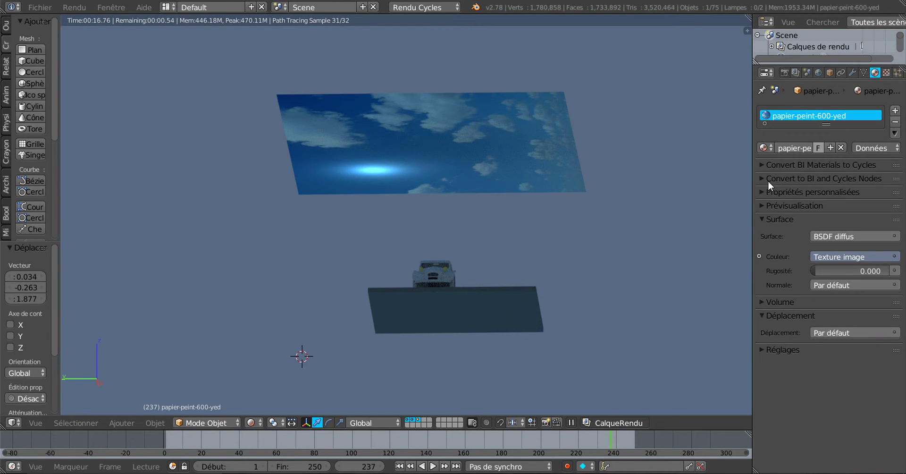
pyautogui.click(762, 205)
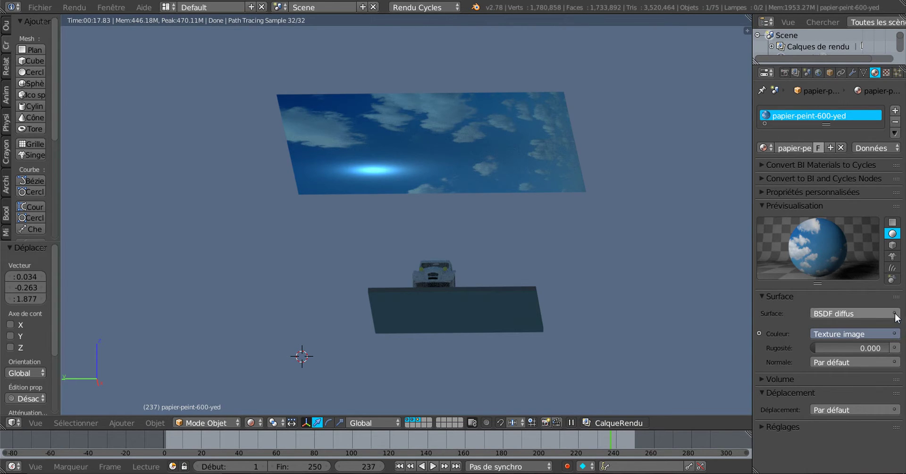
# Make the sky plane's surface an Émission shader with strength 2.900.
pyautogui.click(868, 313)
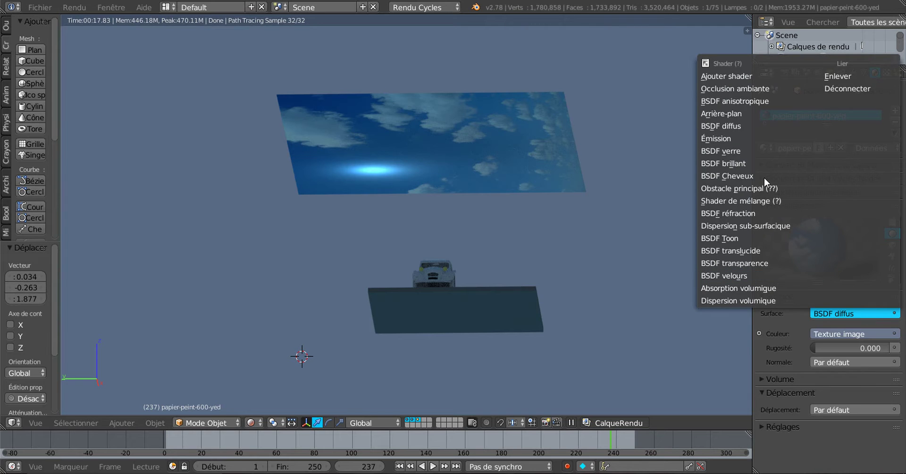
pyautogui.click(746, 163)
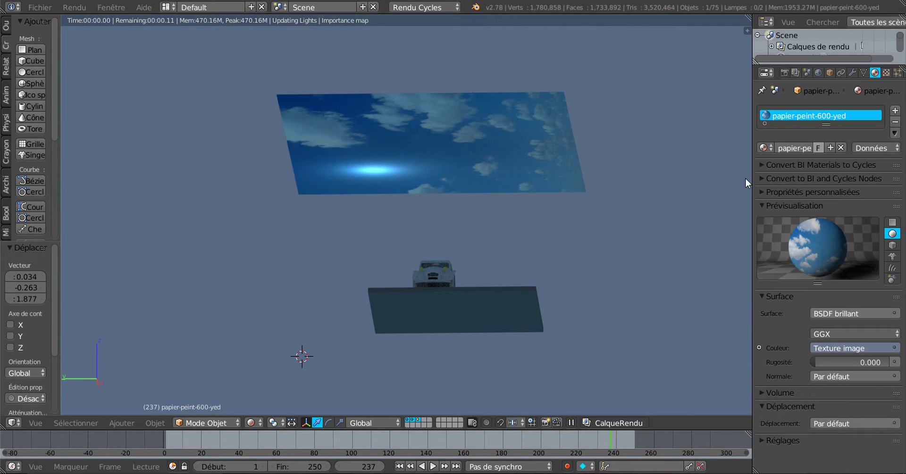
pyautogui.click(859, 312)
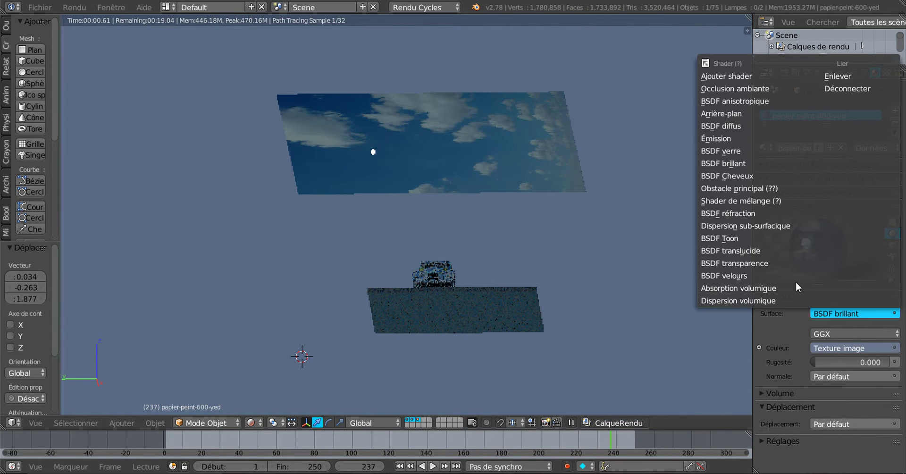
pyautogui.click(719, 139)
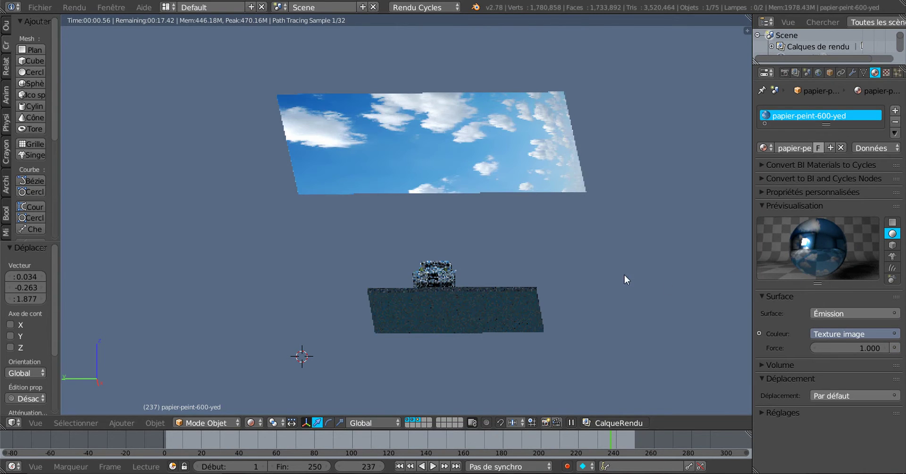
pyautogui.press('KP_1')
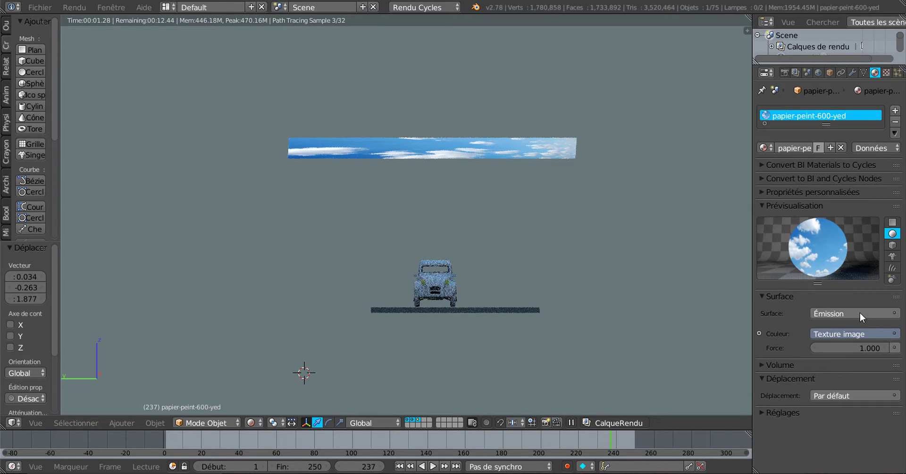
pyautogui.click(870, 347)
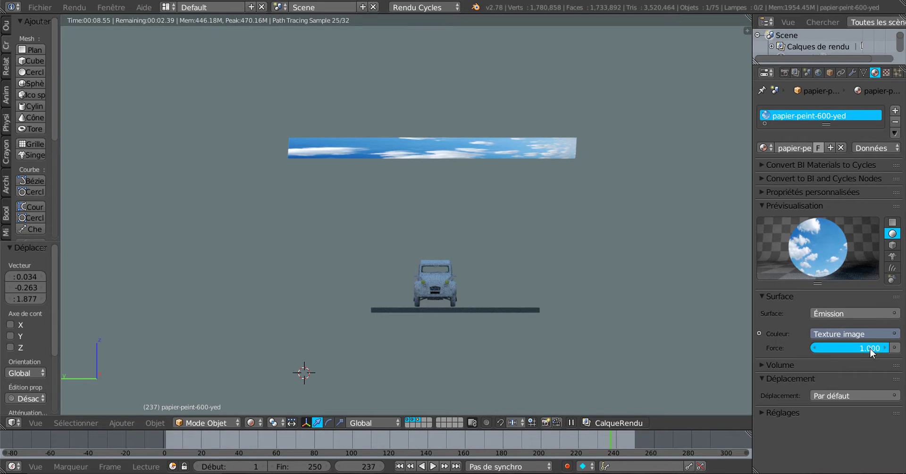
pyautogui.moveTo(869, 348); pyautogui.dragTo(885, 352)
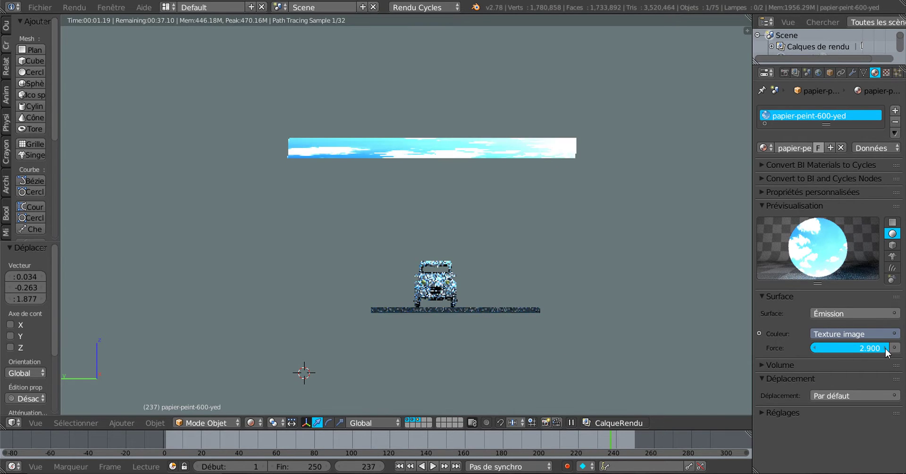
# Orbit, pan and zoom the rendered viewport to reframe the brightened car.
pyautogui.scroll(3, 519, 338)
pyautogui.scroll(2, 563, 363)
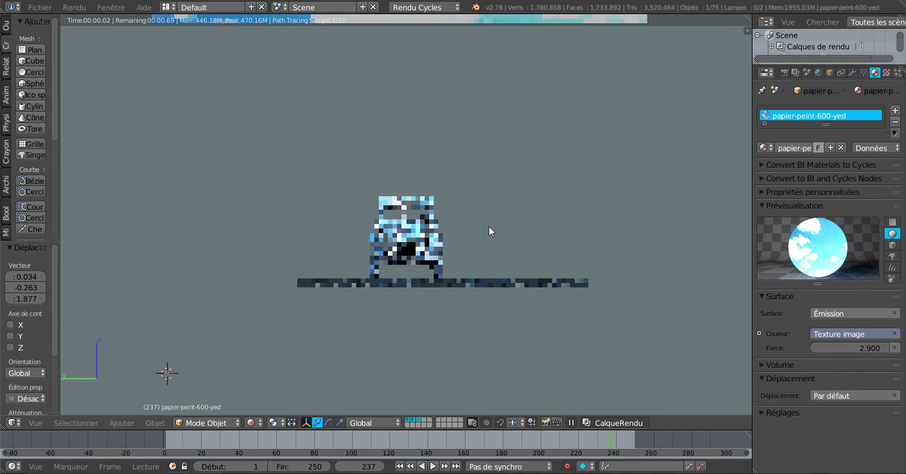
pyautogui.scroll(5, 470, 180)
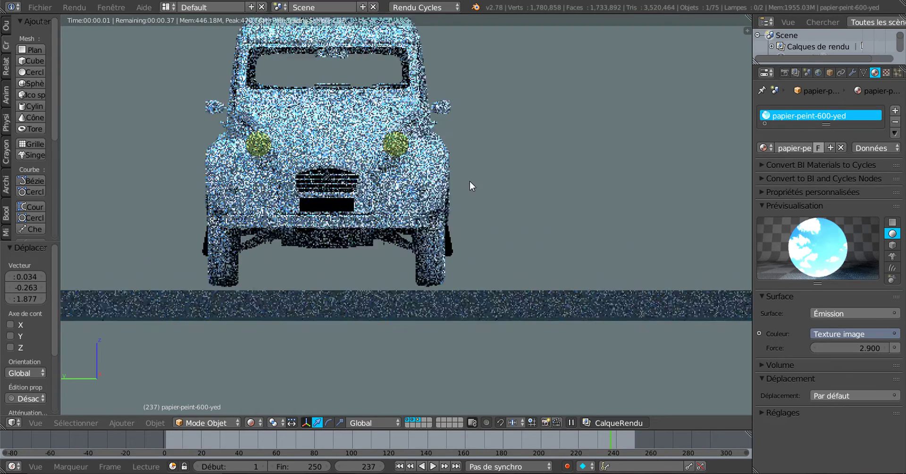
pyautogui.scroll(-3, 469, 181)
pyautogui.moveTo(430, 272); pyautogui.dragTo(408, 275, button='middle')
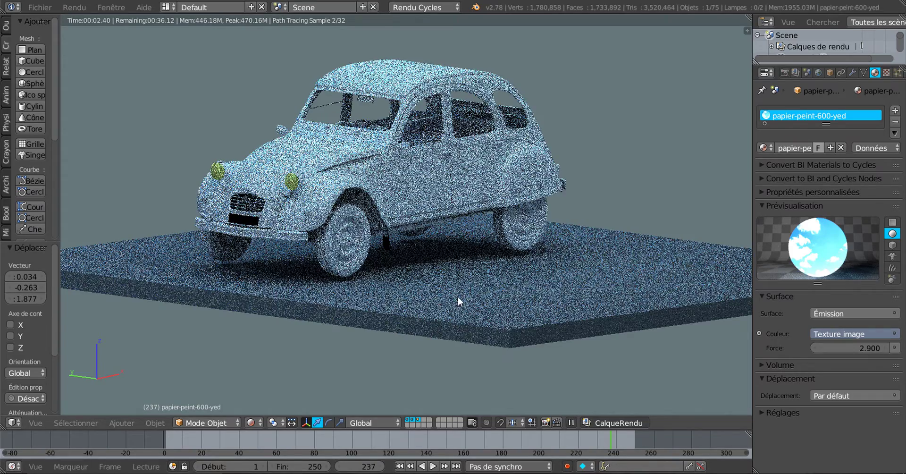
pyautogui.keyDown('shift'); pyautogui.moveTo(458, 296); pyautogui.dragTo(468, 327, button='middle'); pyautogui.keyUp('shift')
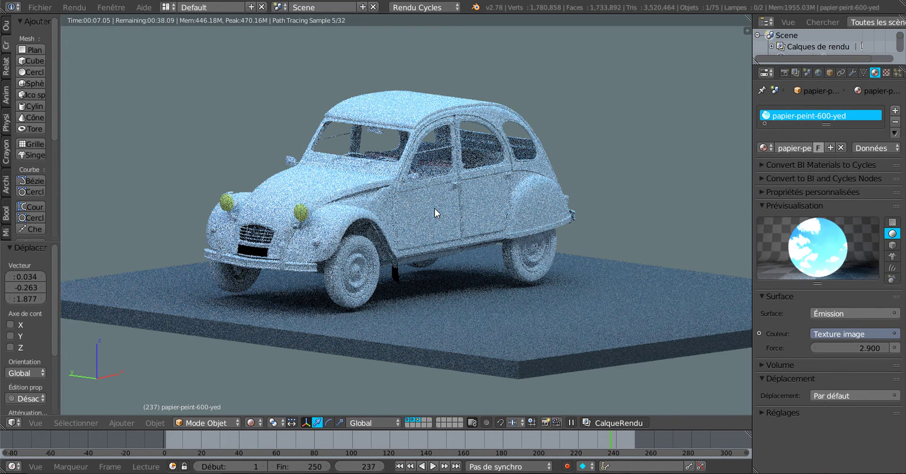
pyautogui.scroll(1, 392, 182)
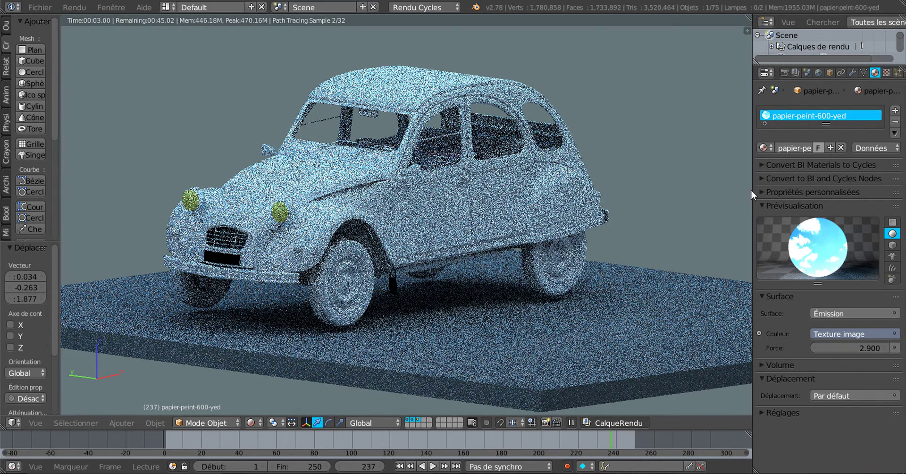
pyautogui.keyDown('shift'); pyautogui.moveTo(475, 202); pyautogui.dragTo(497, 237, button='middle'); pyautogui.keyUp('shift')
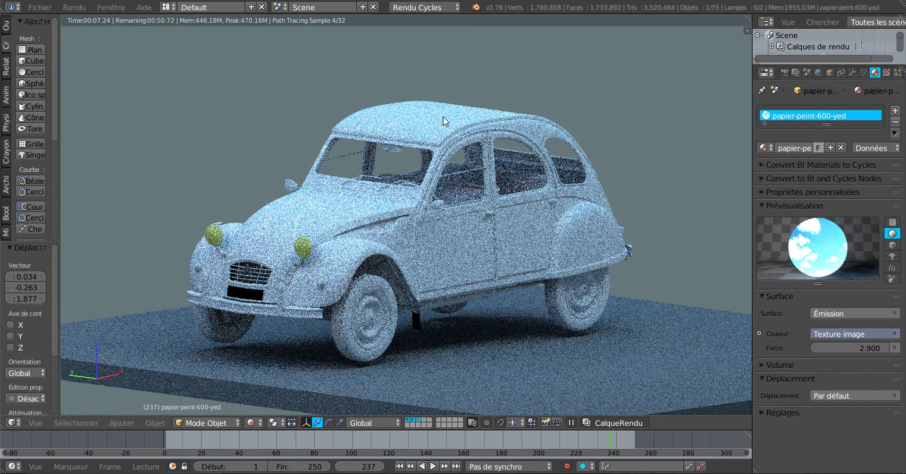
pyautogui.scroll(4, 454, 168)
pyautogui.scroll(-3, 460, 182)
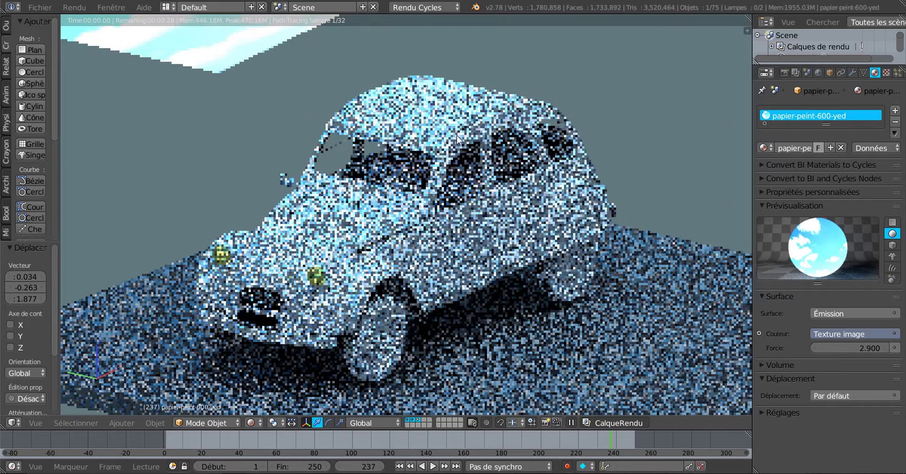
pyautogui.scroll(3, 457, 156)
pyautogui.scroll(-2, 461, 141)
pyautogui.scroll(2, 460, 143)
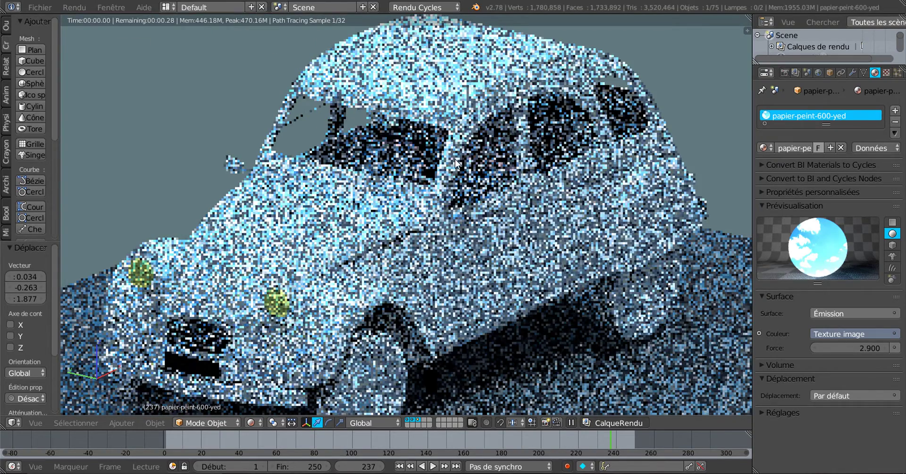
pyautogui.keyDown('shift'); pyautogui.scroll(2, 455, 160); pyautogui.keyUp('shift')
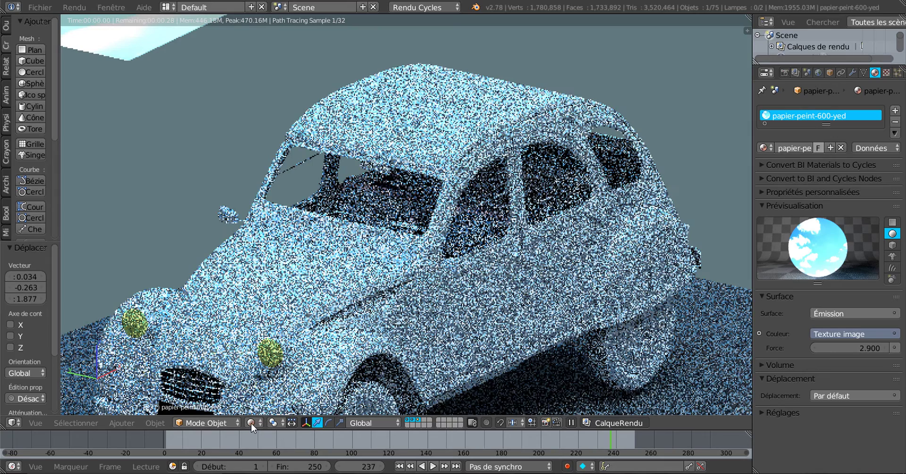
# Switch the viewport to Matériau shading and select the roof object capote.
pyautogui.click(252, 422)
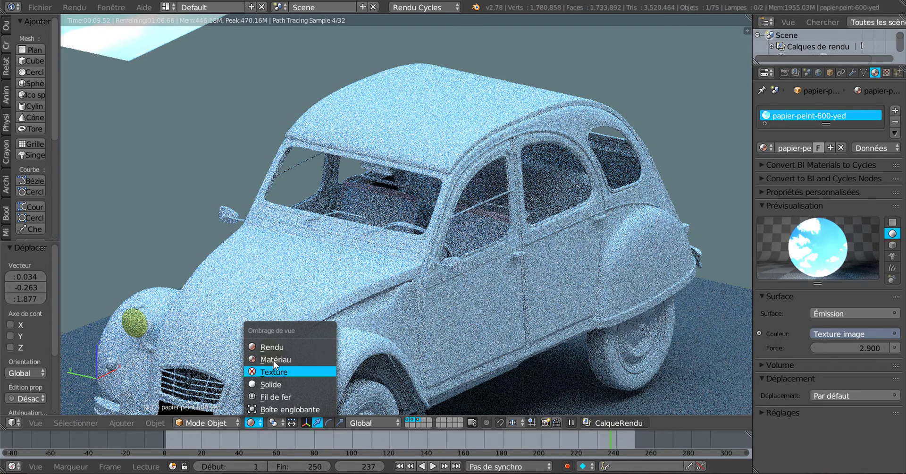
pyautogui.click(273, 361)
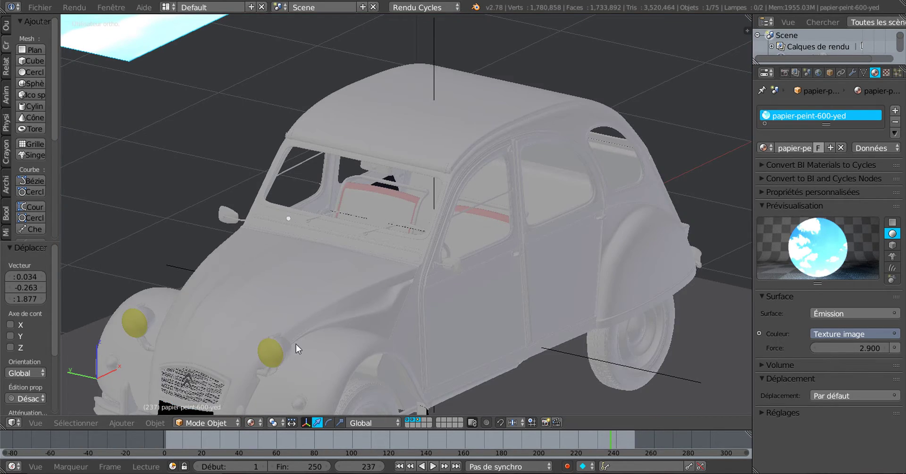
pyautogui.rightClick(435, 128)
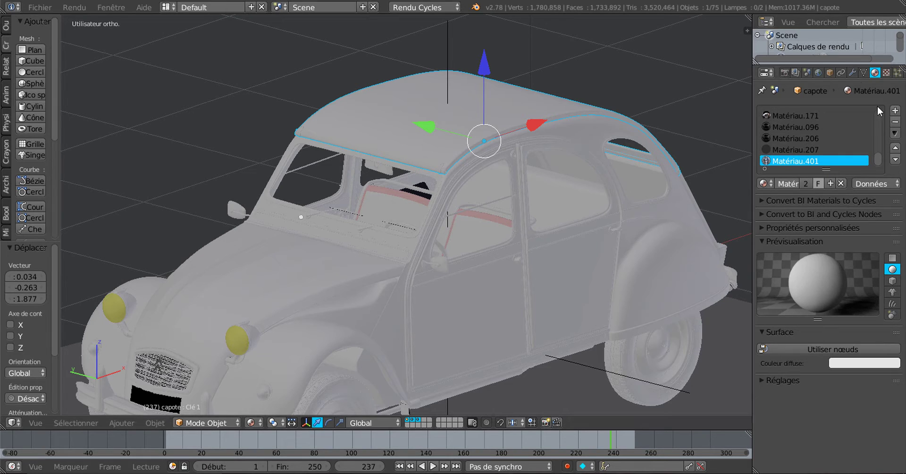
# Add a new material slot and material to the roof, with its colour driven by an Image Texture.
pyautogui.click(896, 111)
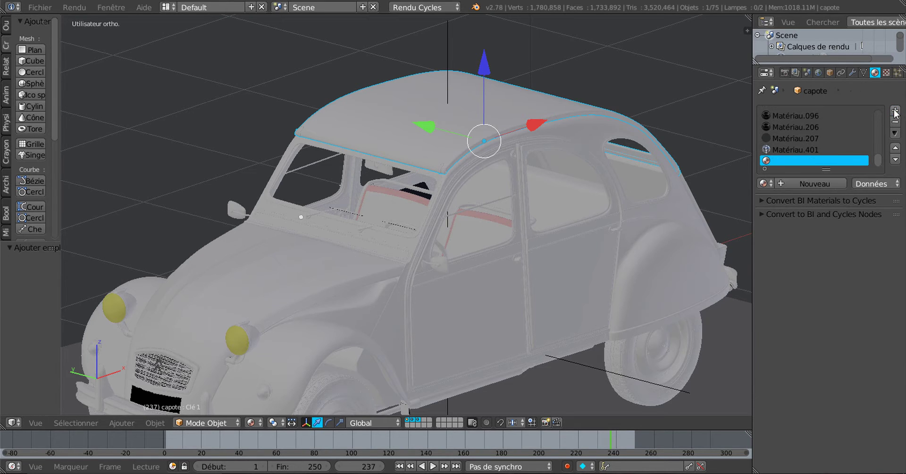
pyautogui.click(822, 184)
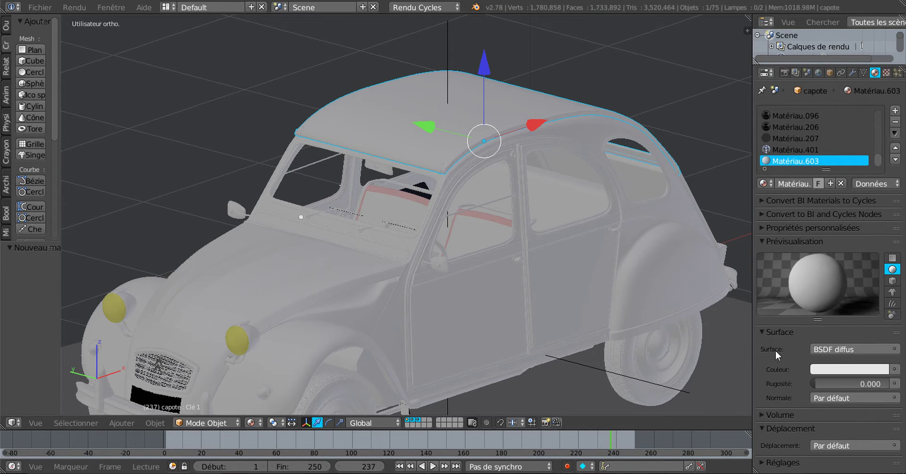
pyautogui.click(854, 348)
pyautogui.click(894, 369)
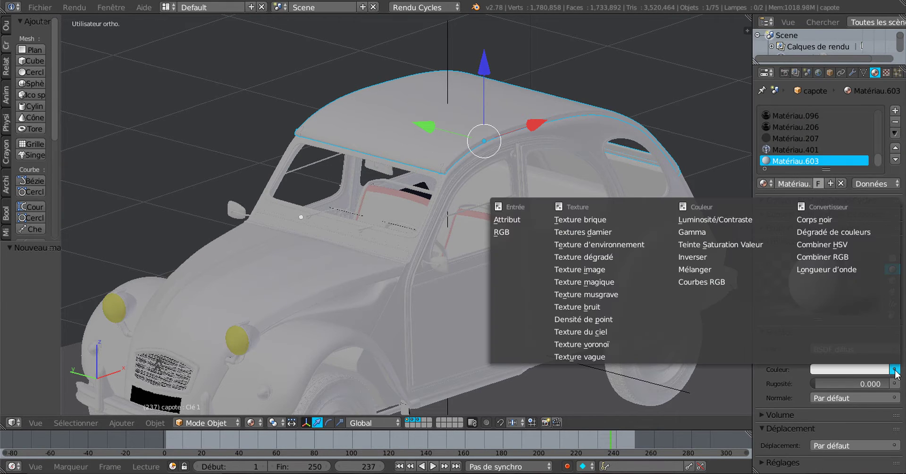
pyautogui.click(589, 268)
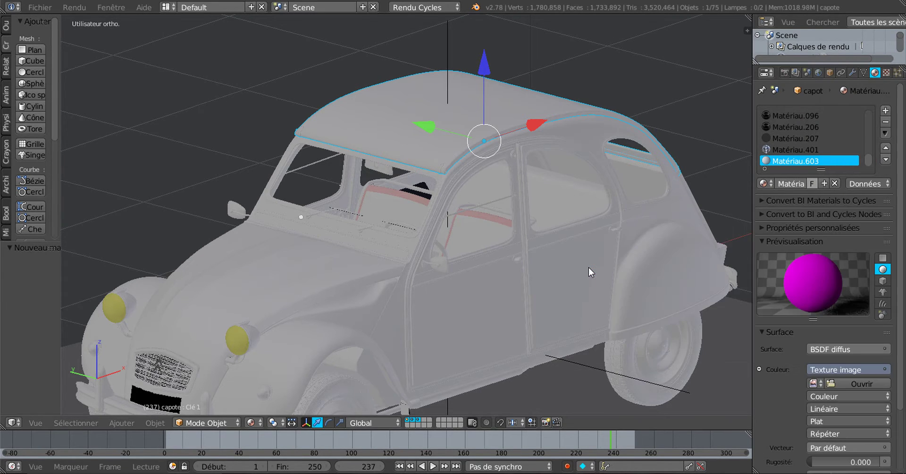
pyautogui.scroll(-5, 790, 362)
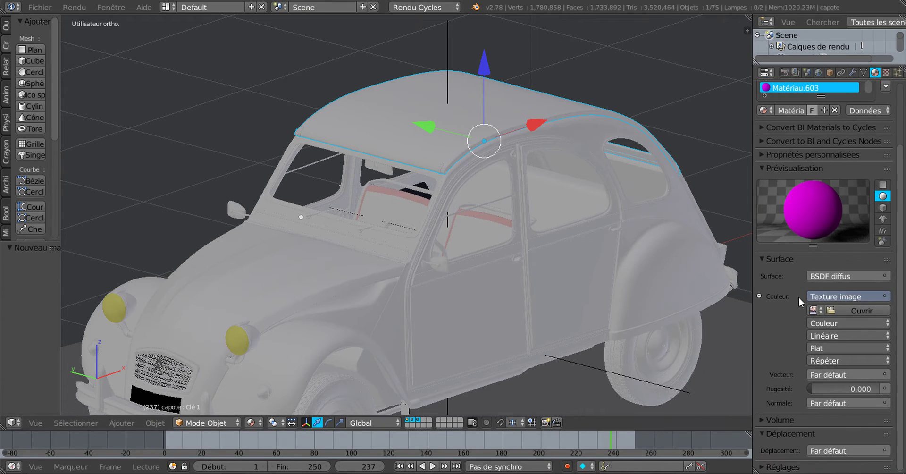
# Pick 'texture capote n°1 copie.PNG' from the loaded images as the texture's image.
pyautogui.click(811, 310)
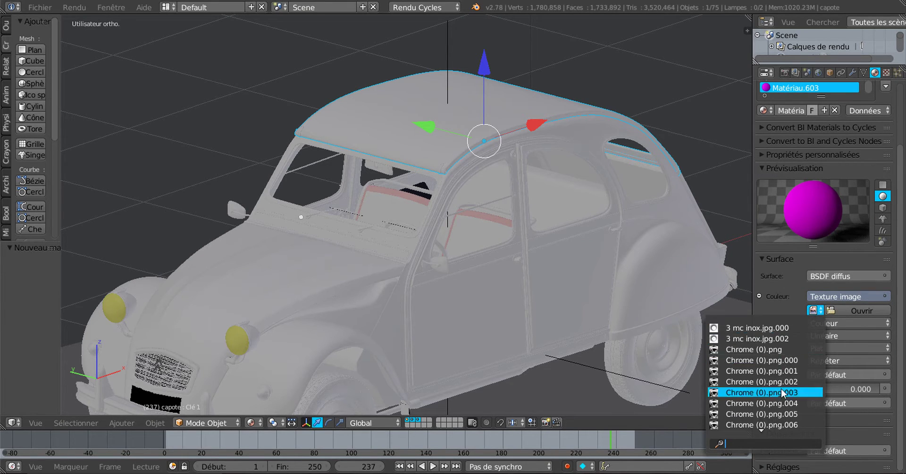
pyautogui.scroll(-6, 783, 393)
pyautogui.scroll(-6, 781, 396)
pyautogui.scroll(-6, 779, 399)
pyautogui.scroll(-6, 779, 402)
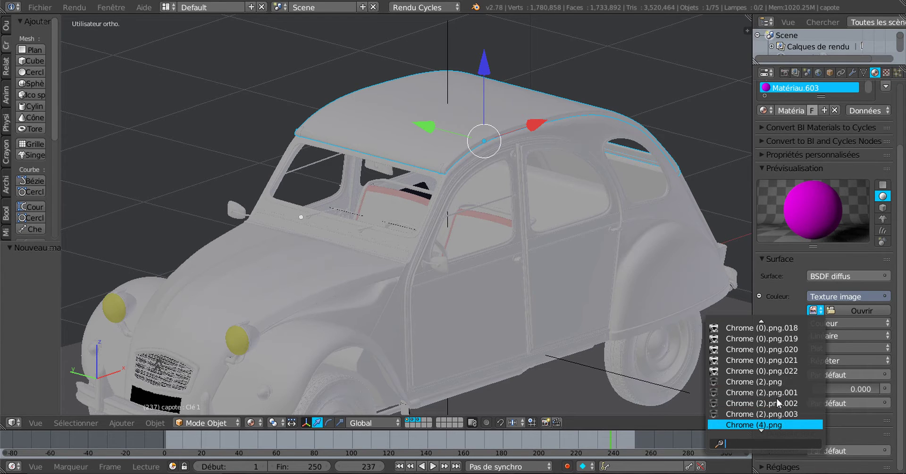
pyautogui.scroll(-5, 777, 399)
pyautogui.scroll(-5, 776, 397)
pyautogui.scroll(-5, 773, 397)
pyautogui.scroll(-5, 771, 395)
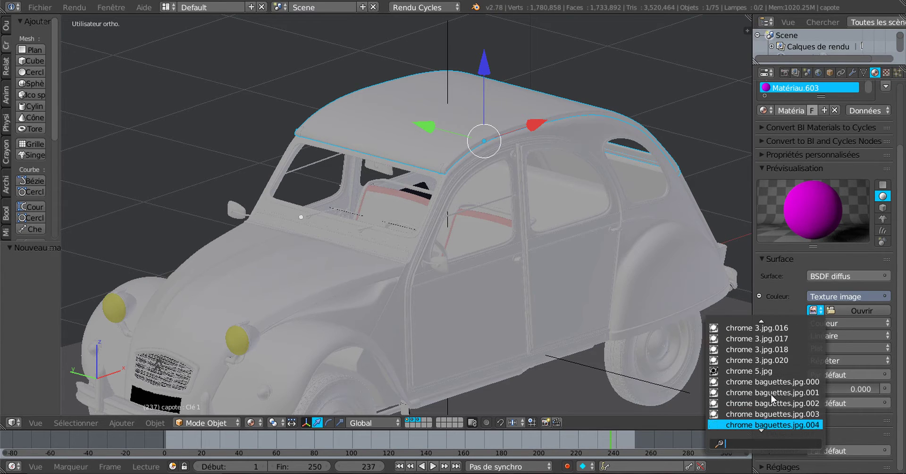
pyautogui.scroll(-3, 771, 393)
pyautogui.scroll(-4, 768, 391)
pyautogui.scroll(-4, 764, 390)
pyautogui.scroll(-4, 765, 390)
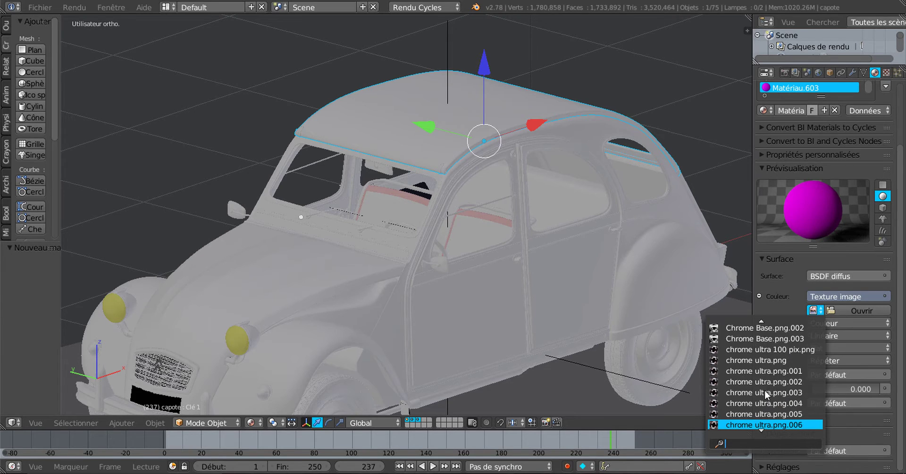
pyautogui.scroll(-5, 765, 389)
pyautogui.scroll(-9, 763, 387)
pyautogui.scroll(-1, 764, 387)
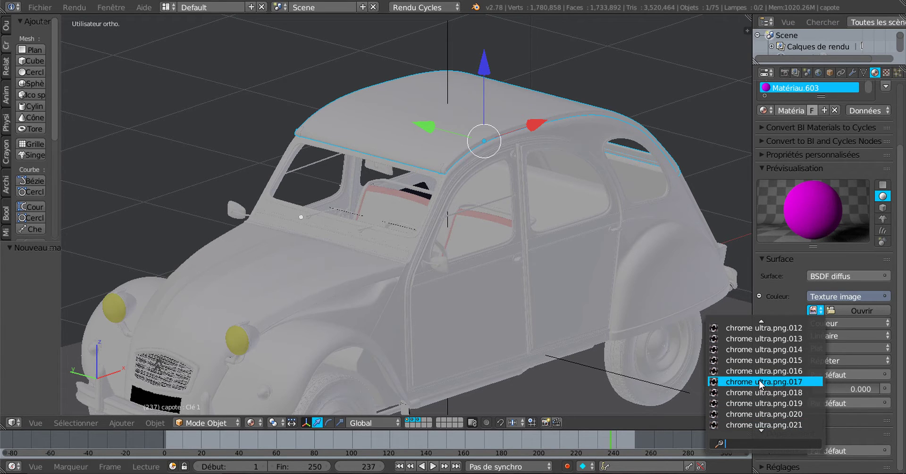
pyautogui.scroll(-1, 760, 384)
pyautogui.scroll(-1, 759, 383)
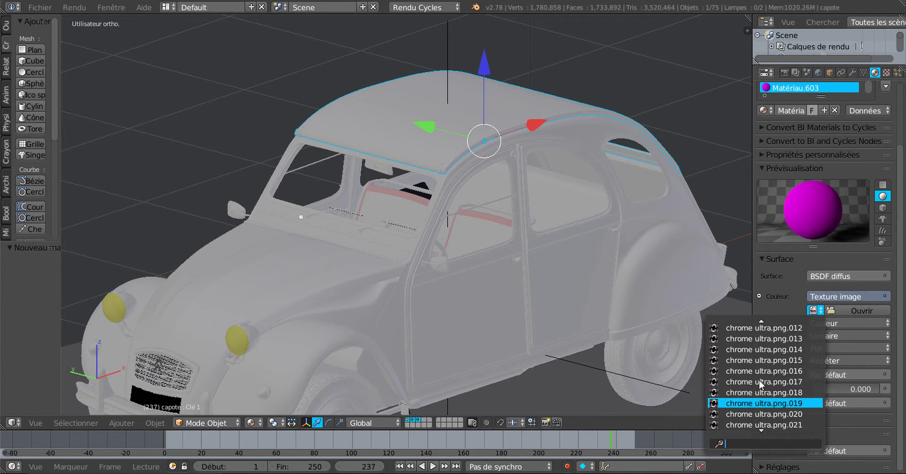
pyautogui.scroll(-3, 760, 383)
pyautogui.scroll(-5, 760, 383)
pyautogui.scroll(-10, 760, 384)
pyautogui.scroll(-10, 761, 384)
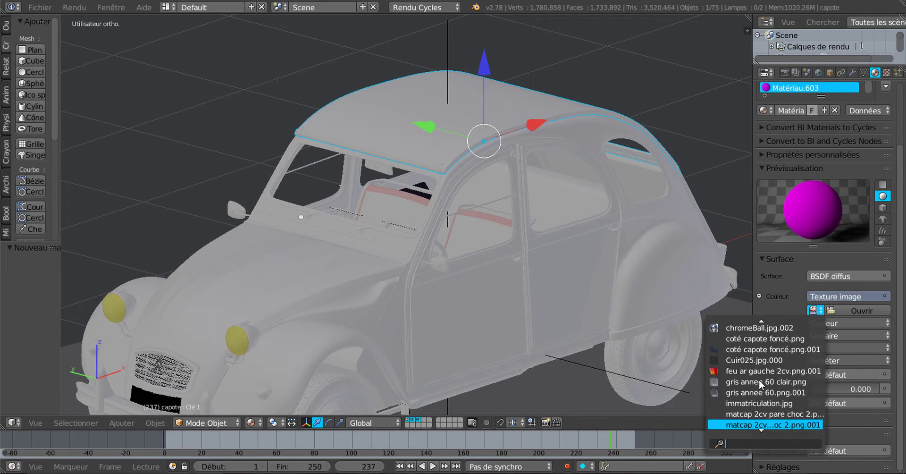
pyautogui.scroll(-10, 760, 384)
pyautogui.scroll(-5, 760, 385)
pyautogui.scroll(-3, 759, 379)
pyautogui.scroll(-5, 759, 380)
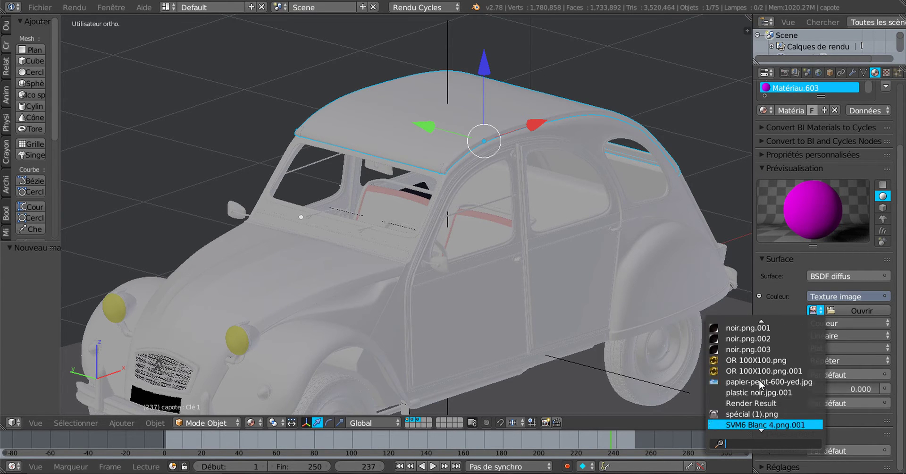
pyautogui.scroll(-2, 759, 380)
pyautogui.scroll(-2, 759, 380)
pyautogui.scroll(-5, 759, 380)
pyautogui.scroll(-5, 759, 380)
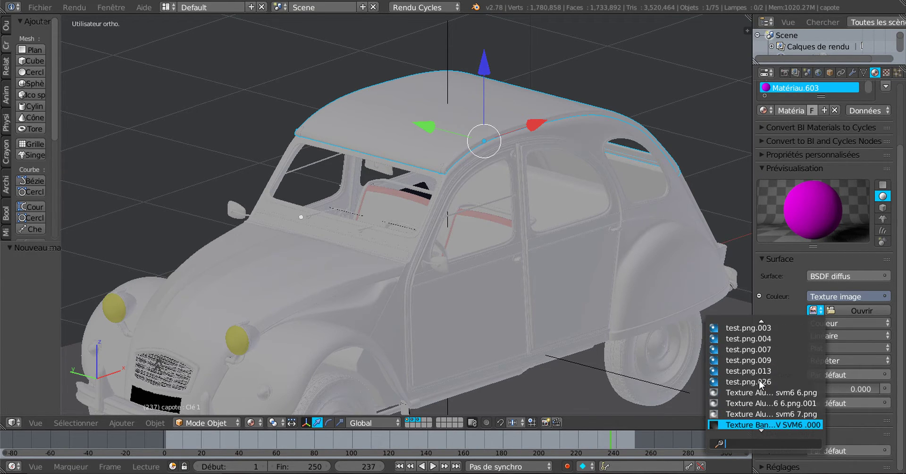
pyautogui.scroll(-5, 759, 380)
pyautogui.scroll(-3, 759, 380)
pyautogui.scroll(-2, 758, 380)
pyautogui.scroll(-3, 759, 380)
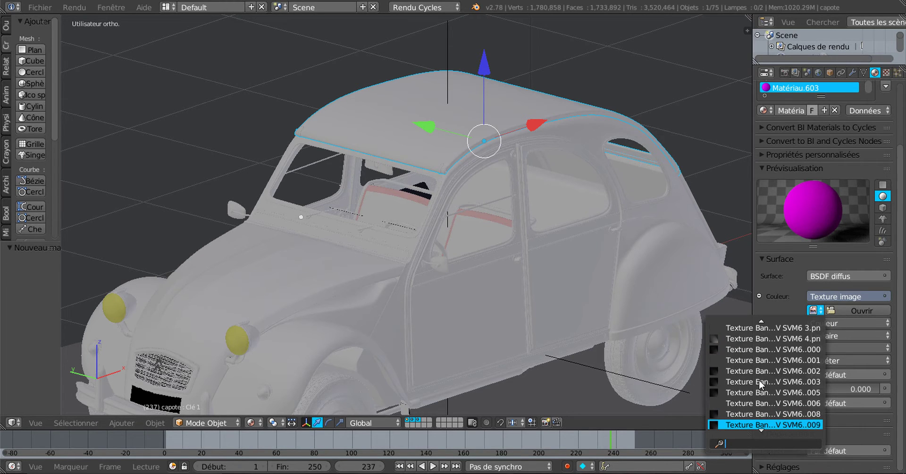
pyautogui.scroll(-5, 759, 380)
pyautogui.scroll(-3, 759, 380)
pyautogui.scroll(-1, 759, 379)
pyautogui.scroll(-2, 759, 380)
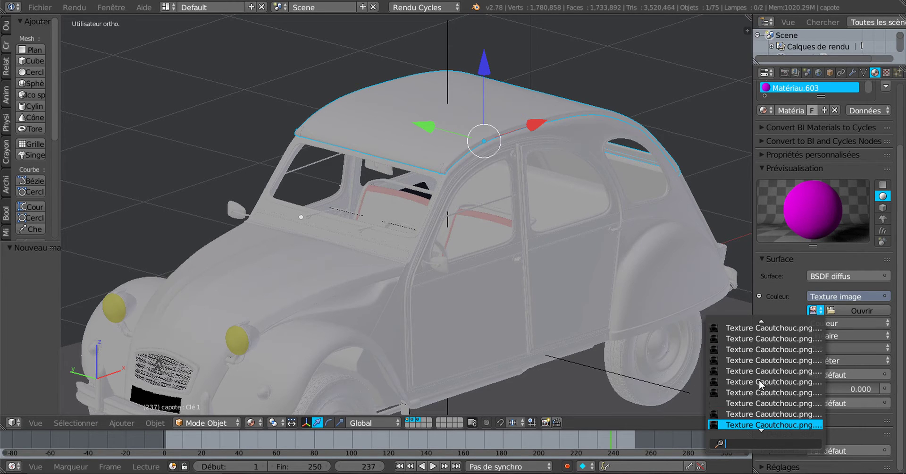
pyautogui.scroll(-2, 759, 380)
pyautogui.scroll(-3, 758, 379)
pyautogui.scroll(-5, 759, 380)
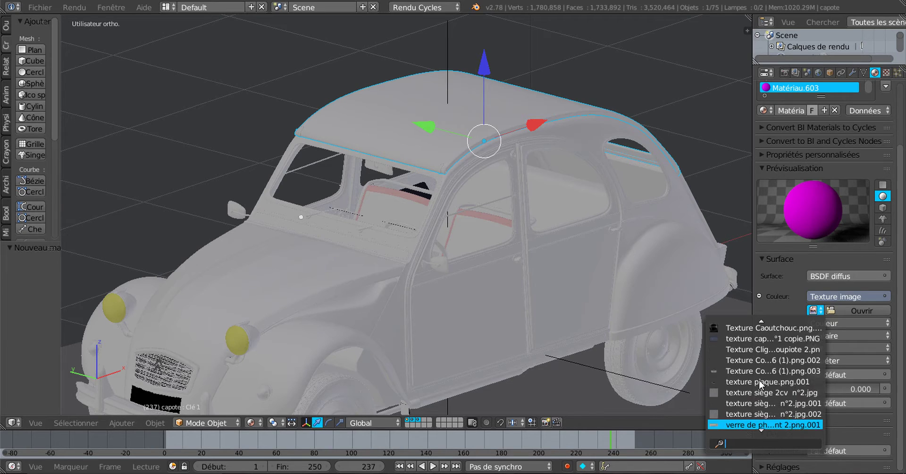
pyautogui.scroll(-3, 759, 379)
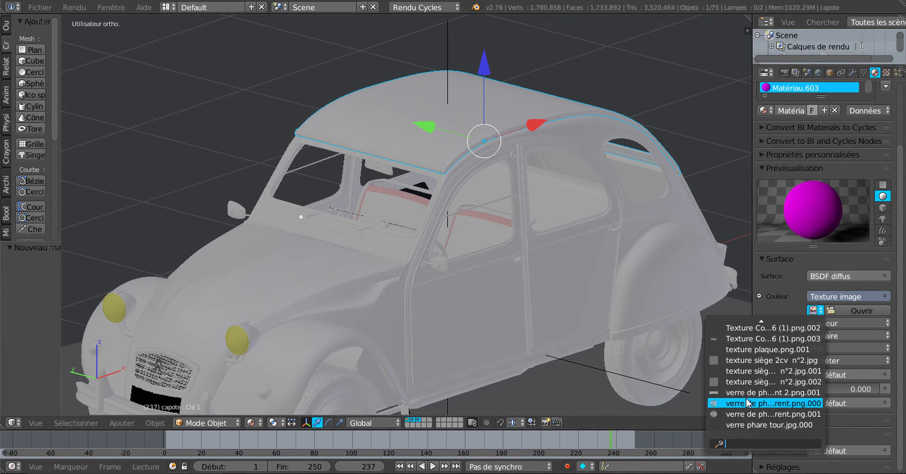
pyautogui.press('Down')
pyautogui.press('Down')
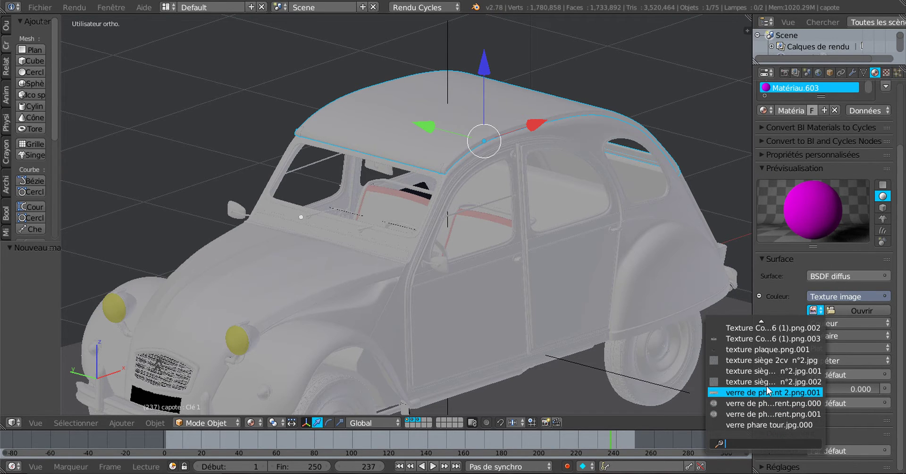
pyautogui.scroll(3, 761, 335)
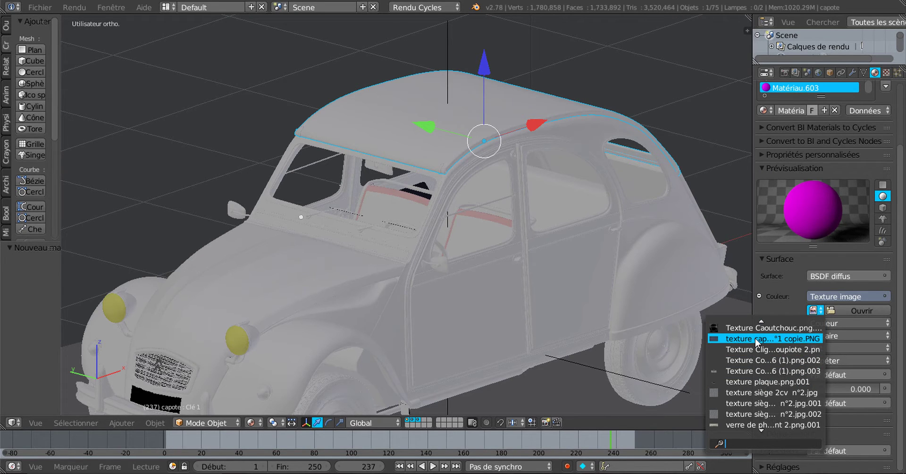
pyautogui.click(755, 338)
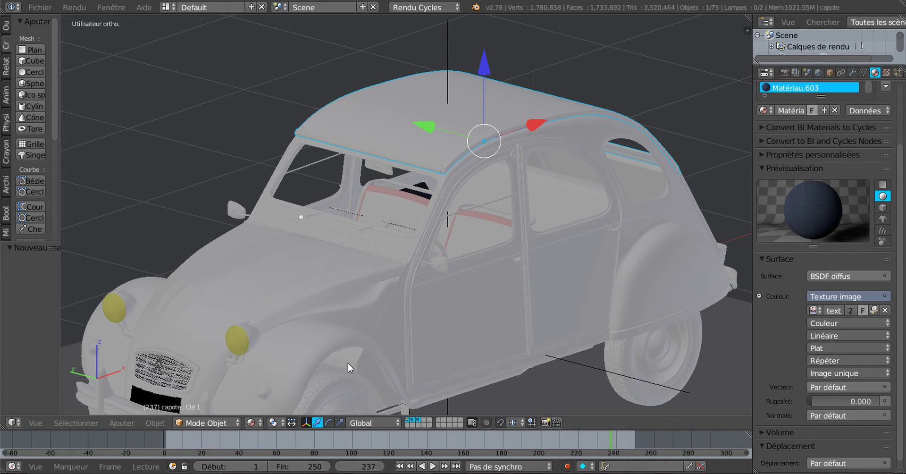
# Set the 3D viewport shading to Rendu for a live Cycles render of the car.
pyautogui.click(253, 423)
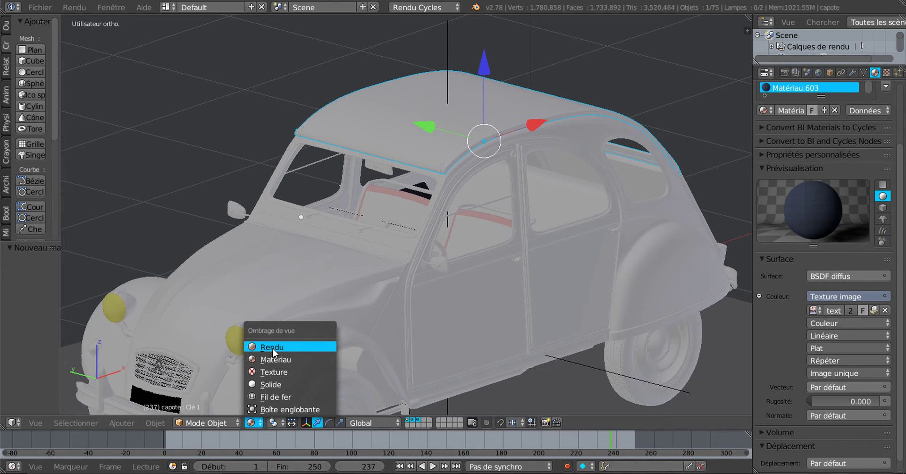
pyautogui.click(273, 348)
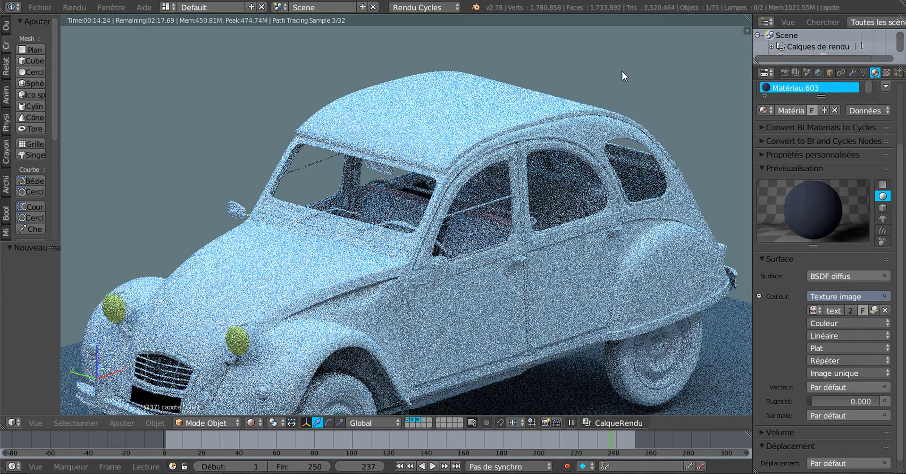
# Enter Edit Mode on the roof and make its Base shape key active.
pyautogui.press('Tab')
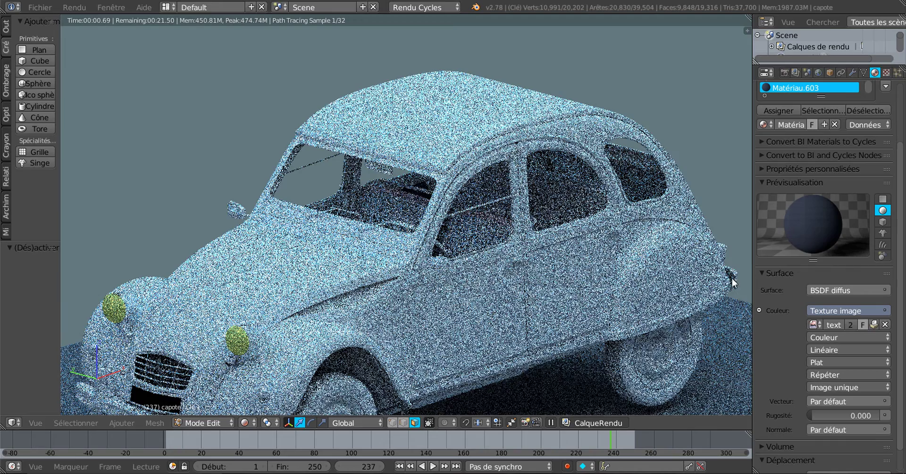
pyautogui.click(863, 72)
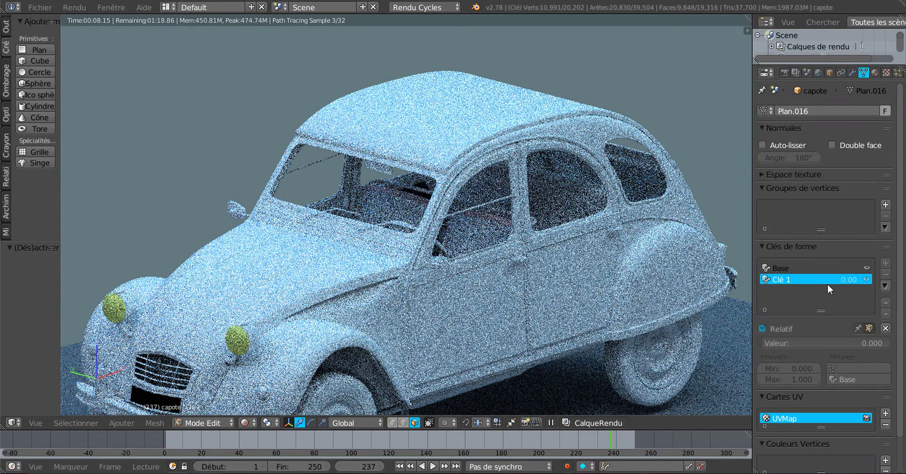
pyautogui.click(777, 267)
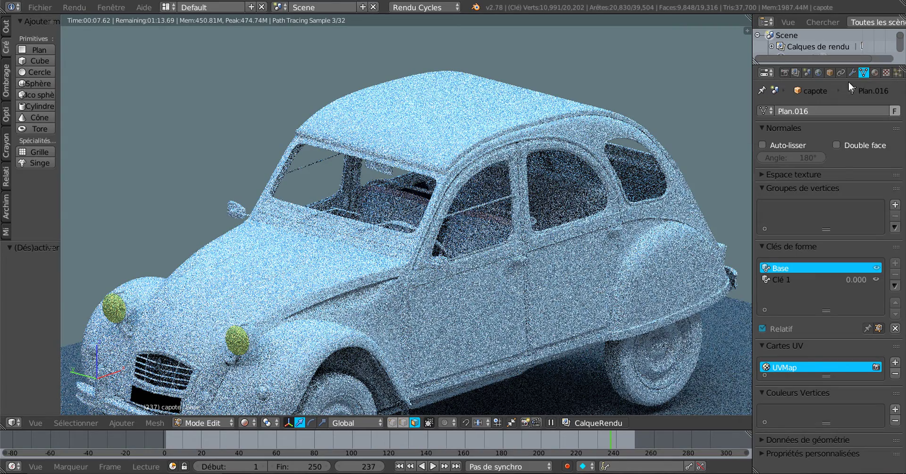
# Return to the roof's material settings and set viewport shading to Matériau.
pyautogui.click(875, 71)
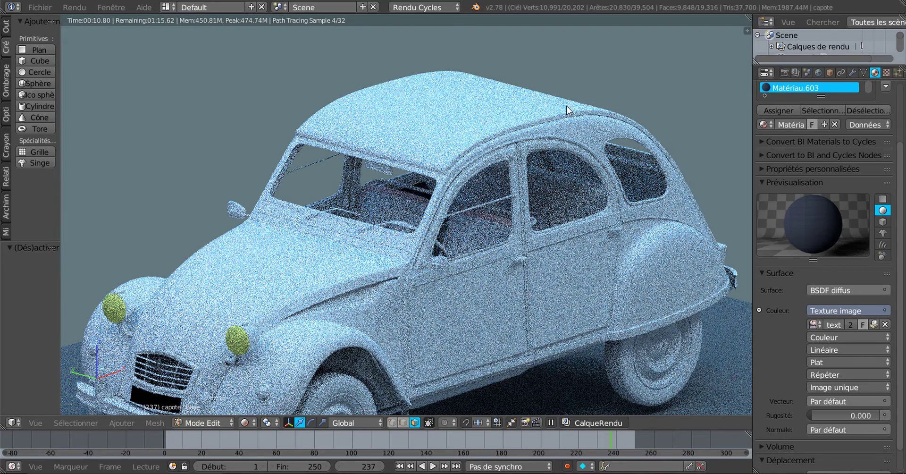
pyautogui.click(246, 421)
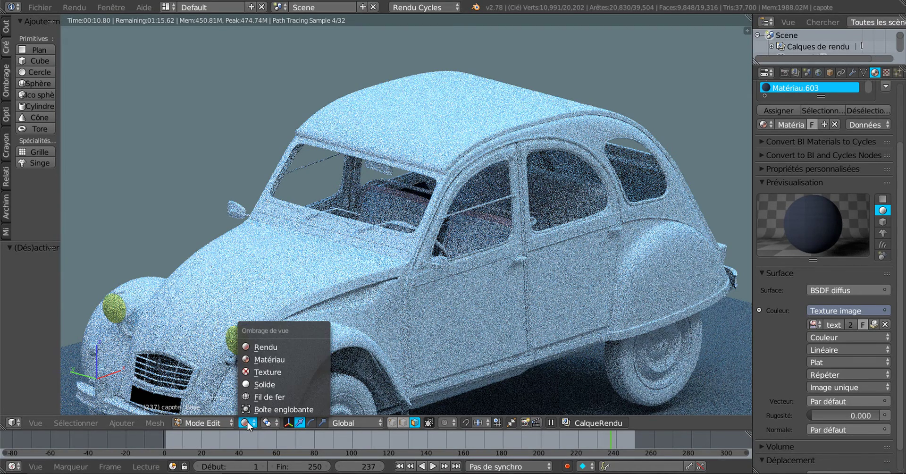
pyautogui.click(257, 359)
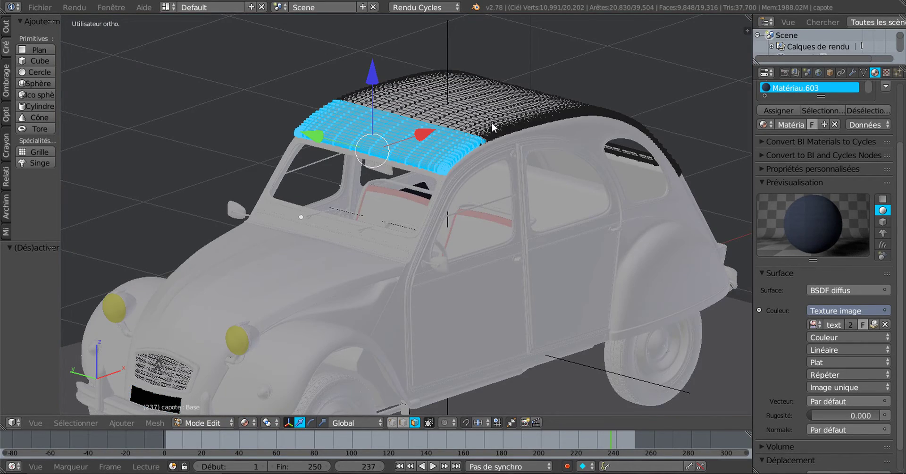
# Select the whole roof mesh, assign Matériau.603 to it, and return to Object Mode.
pyautogui.press('a')
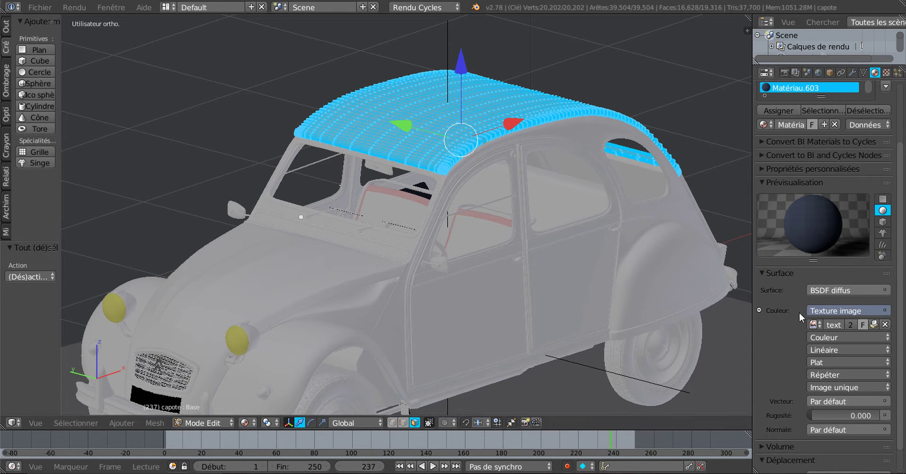
pyautogui.click(782, 110)
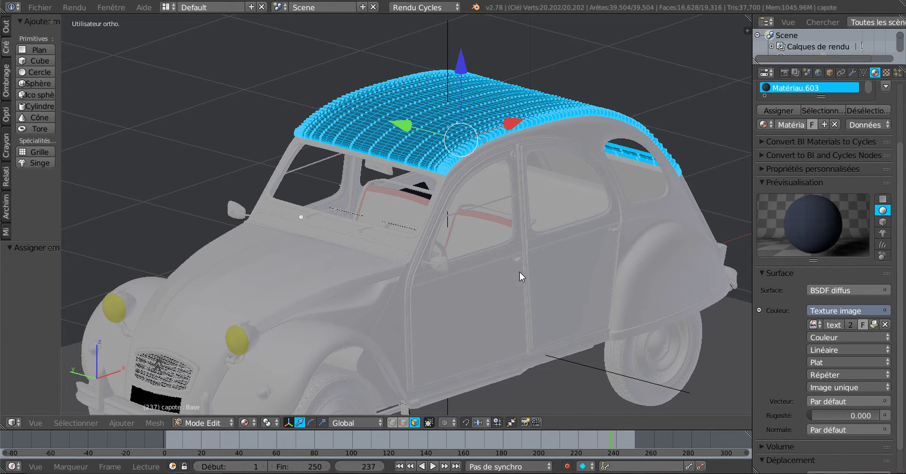
pyautogui.press('Tab')
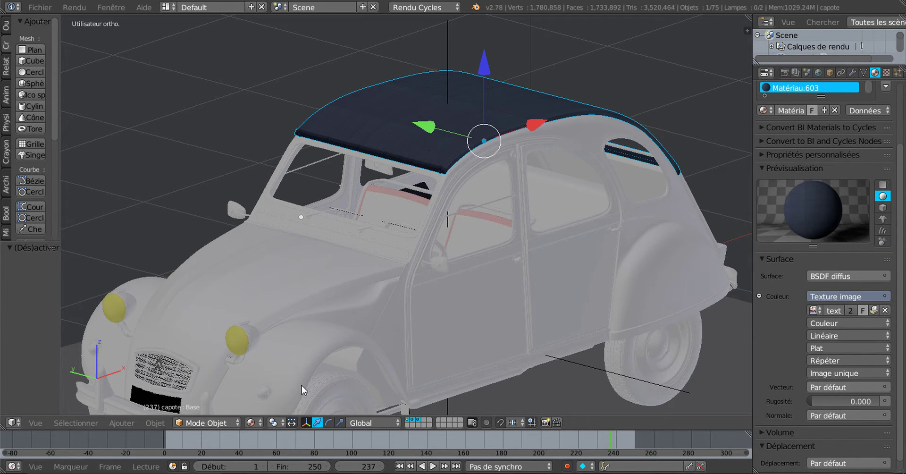
pyautogui.click(250, 423)
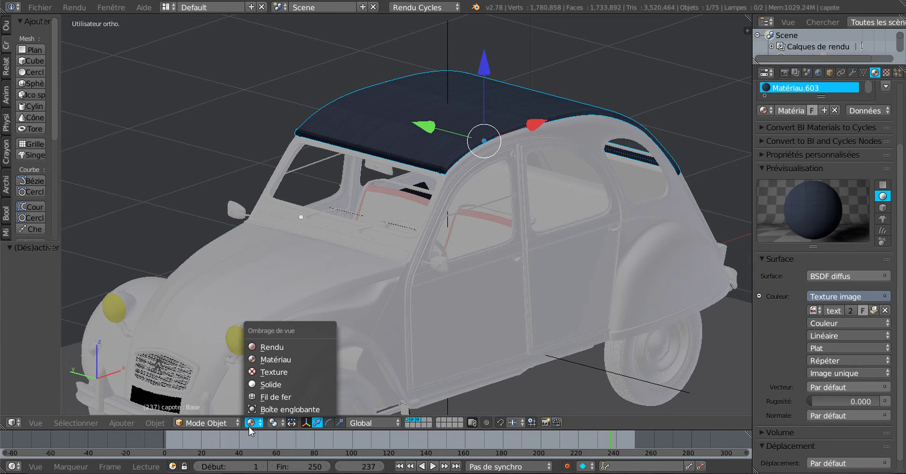
pyautogui.click(271, 346)
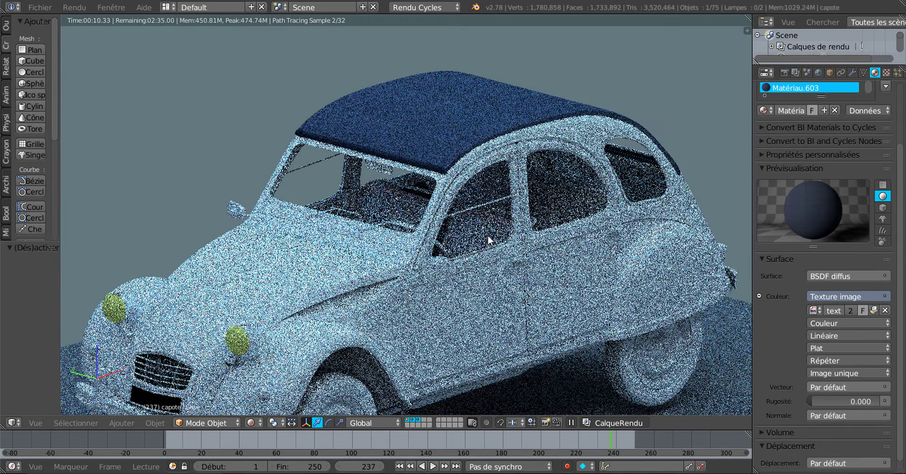
pyautogui.scroll(2, 488, 235)
pyautogui.press('Tab')
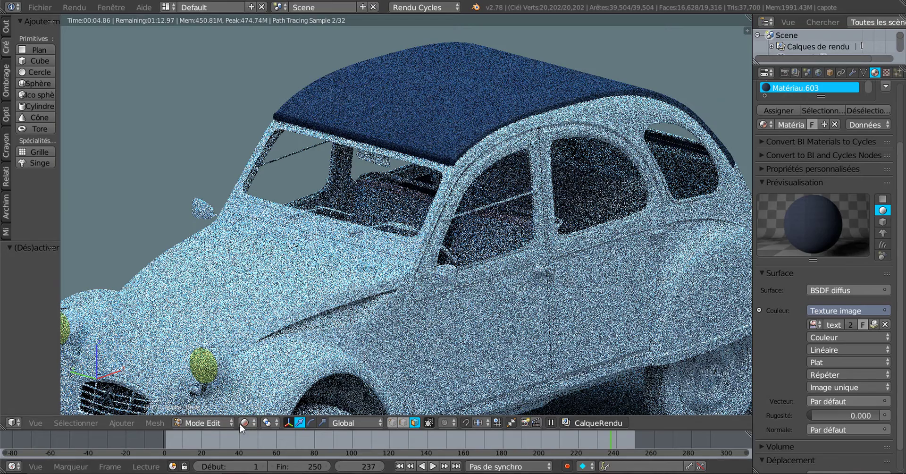
pyautogui.click(241, 423)
pyautogui.click(270, 360)
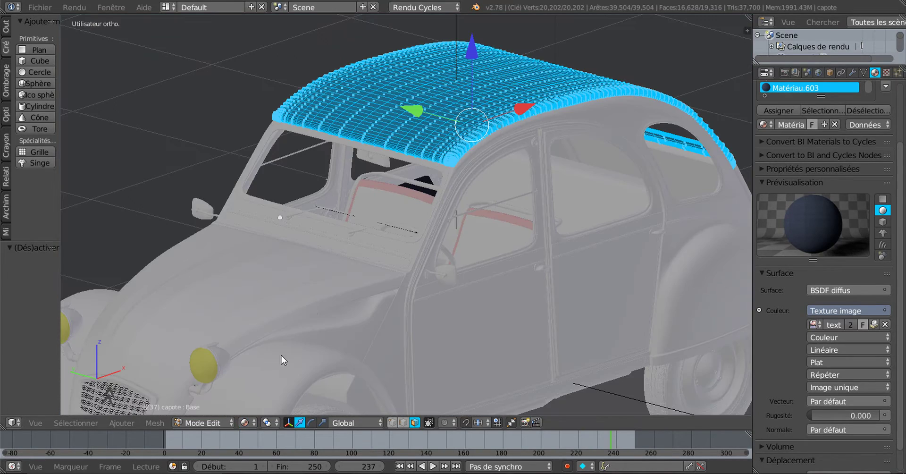
pyautogui.scroll(2, 501, 306)
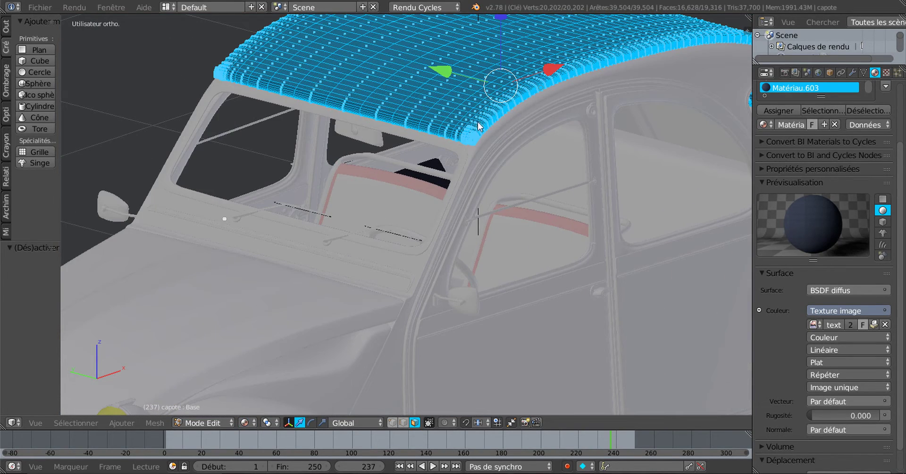
pyautogui.press('Tab')
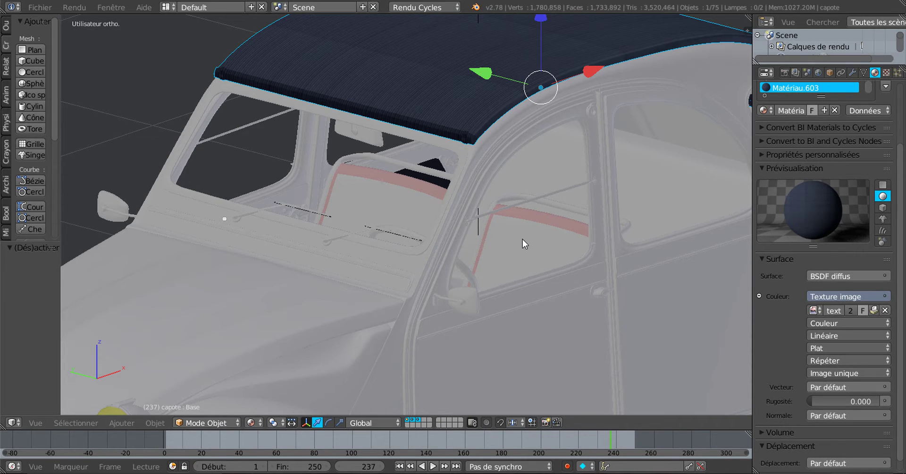
# Select the front seat and, in Edit Mode, pick a seat panel face to activate its white material.
pyautogui.rightClick(549, 243)
pyautogui.scroll(1, 549, 242)
pyautogui.scroll(1, 549, 244)
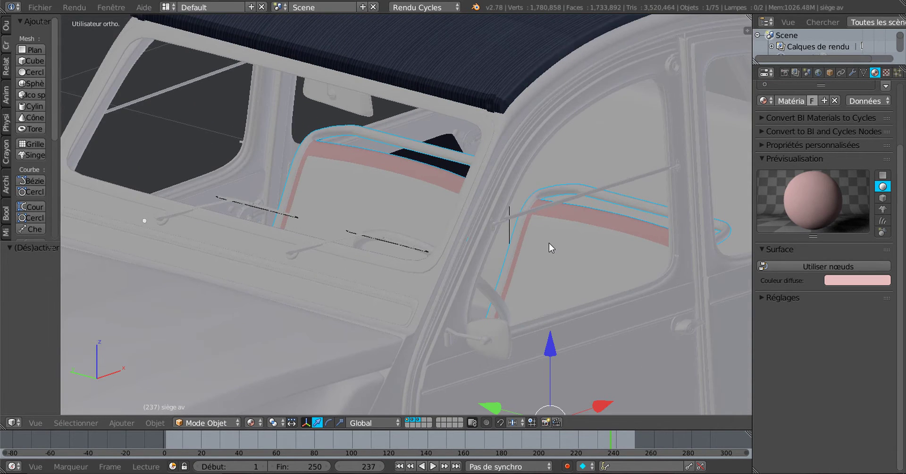
pyautogui.keyDown('shift'); pyautogui.moveTo(561, 274); pyautogui.dragTo(506, 198, button='middle'); pyautogui.keyUp('shift')
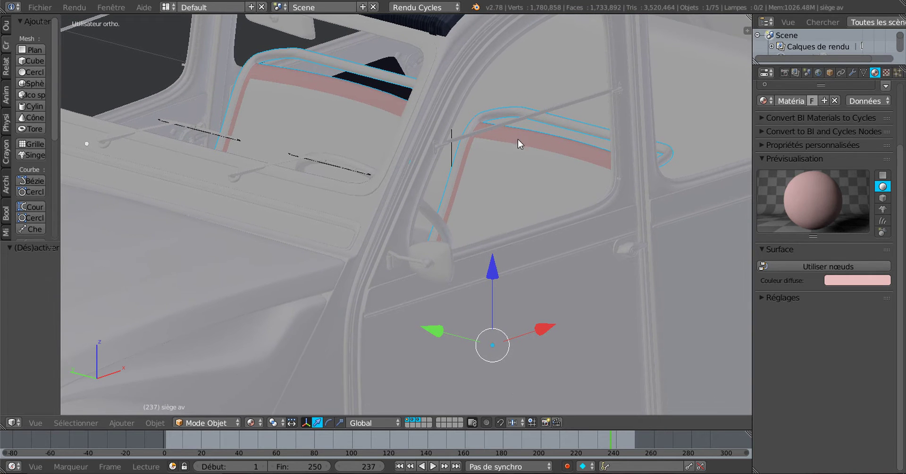
pyautogui.press('Tab')
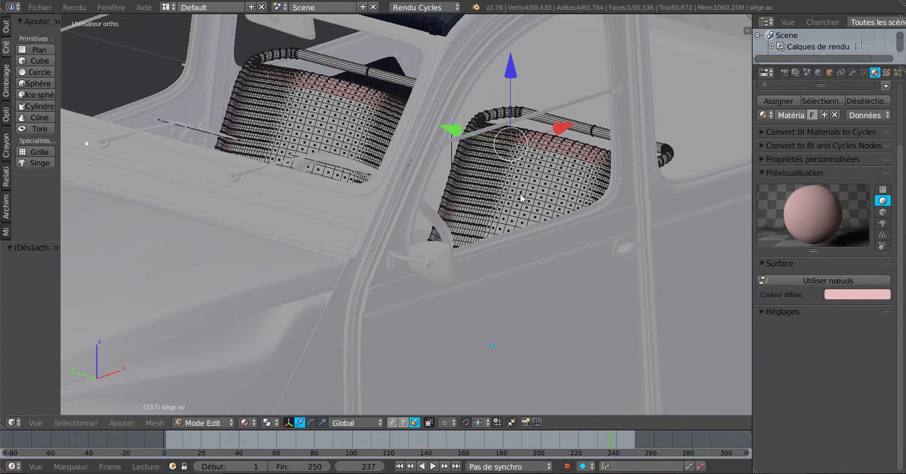
pyautogui.scroll(2, 542, 216)
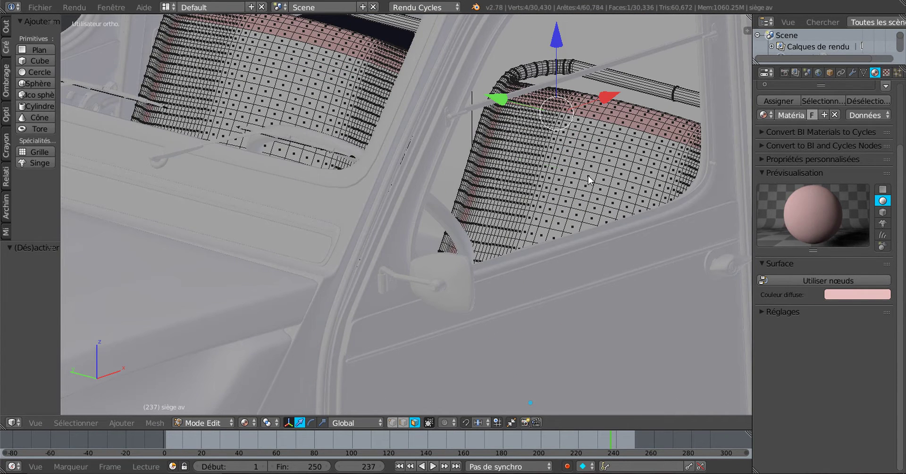
pyautogui.rightClick(588, 175)
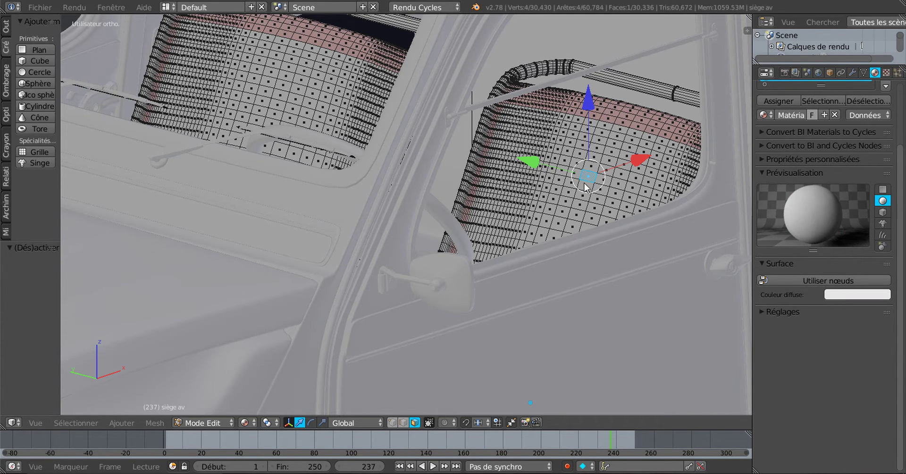
pyautogui.press('Tab')
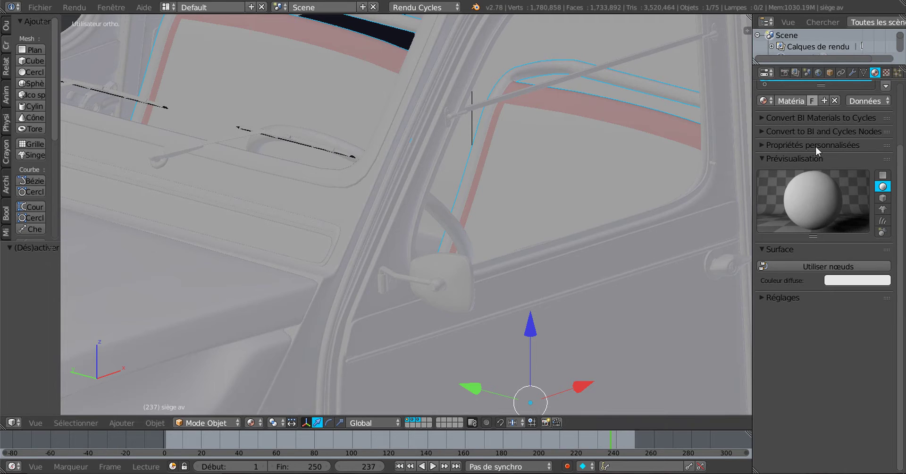
# Keep Matériau.443, enable Use Nodes, and feed its diffuse colour from an Image Texture.
pyautogui.scroll(4, 901, 188)
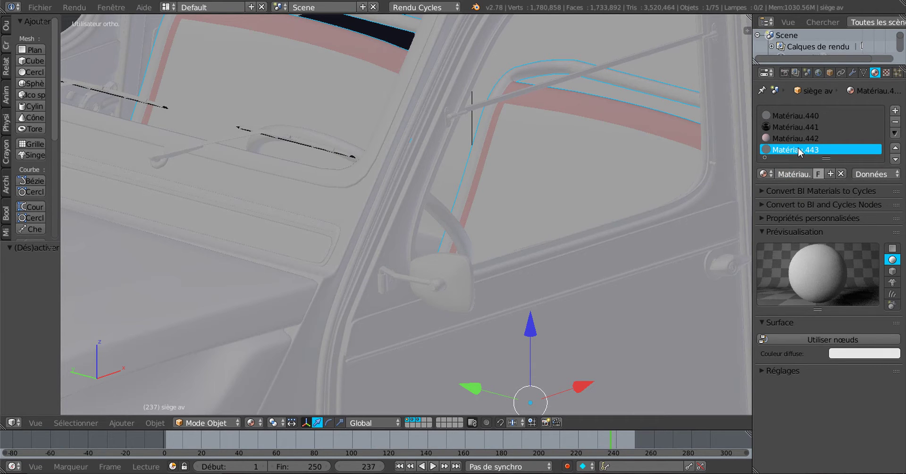
pyautogui.click(767, 175)
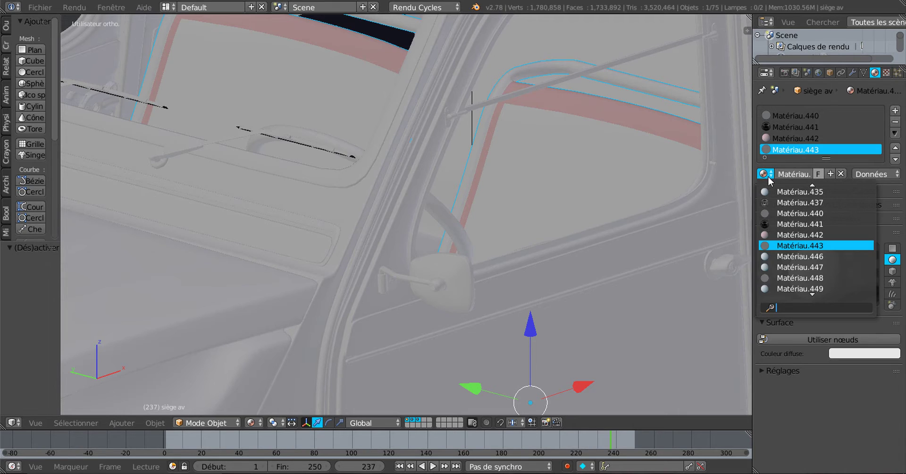
pyautogui.click(796, 252)
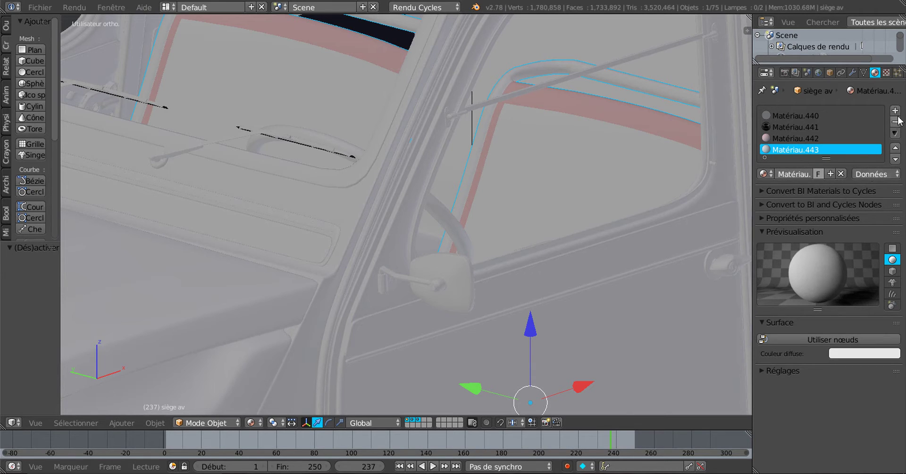
pyautogui.click(877, 340)
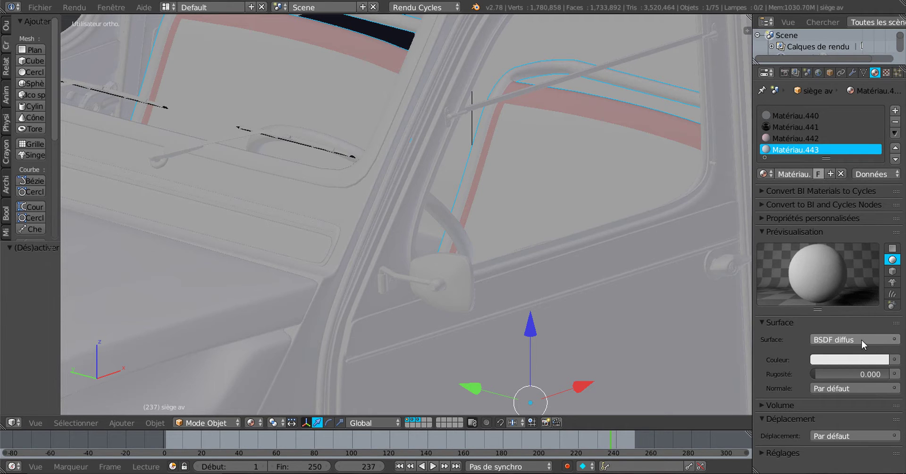
pyautogui.click(894, 360)
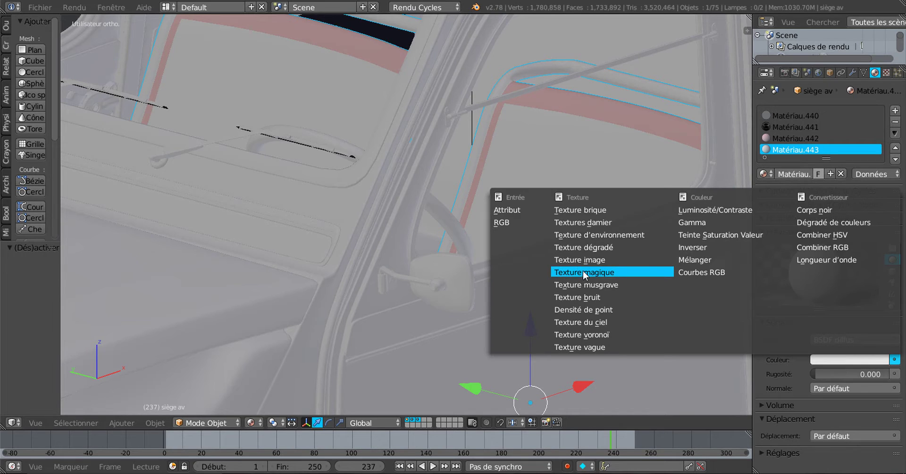
pyautogui.click(581, 261)
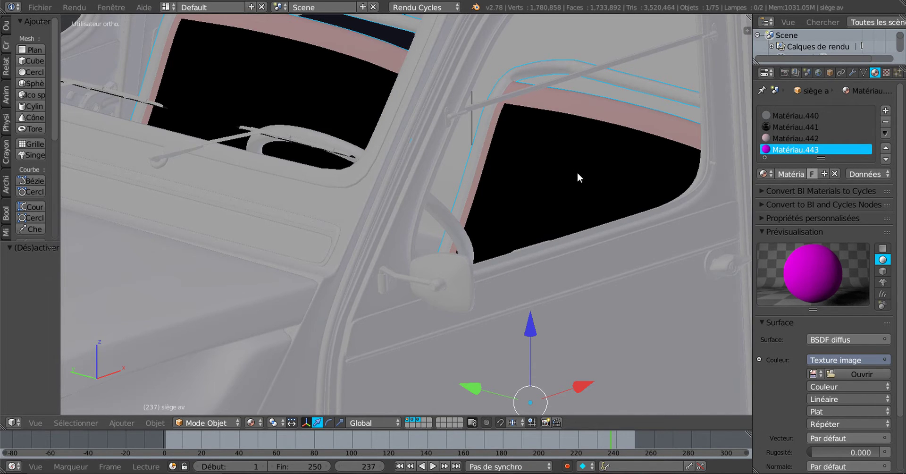
pyautogui.scroll(-2, 577, 172)
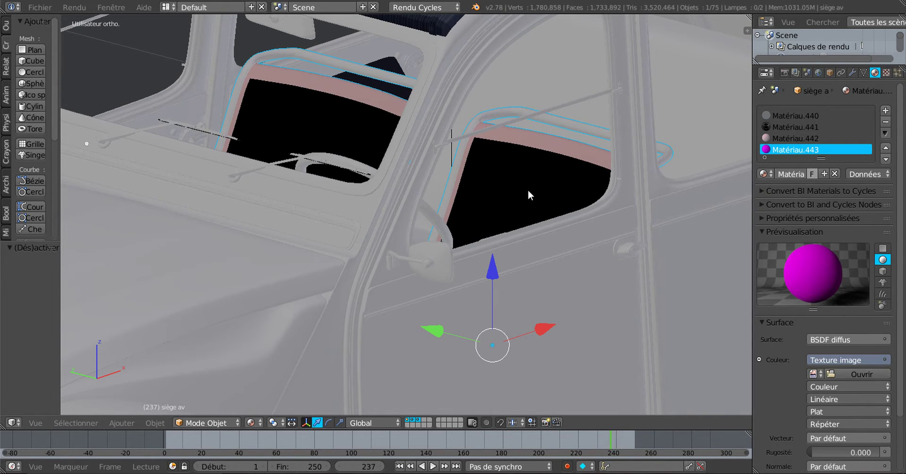
# Choose 'texture siège 2cv n°2.jpg' from the loaded images as the texture's image.
pyautogui.click(814, 373)
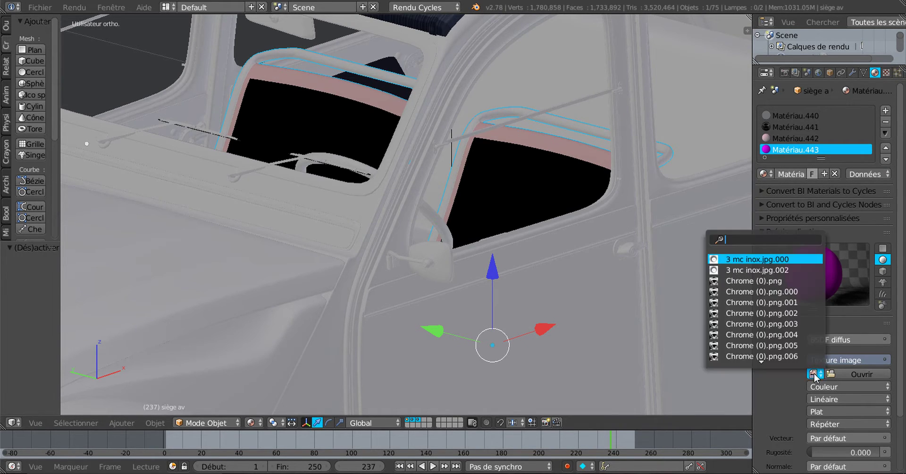
pyautogui.scroll(-4, 814, 373)
pyautogui.scroll(-6, 814, 373)
pyautogui.scroll(-5, 814, 373)
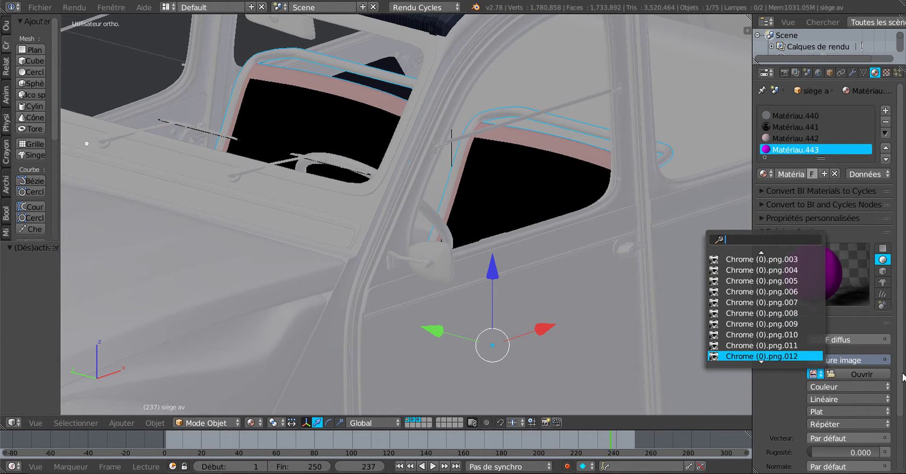
pyautogui.scroll(4, 887, 379)
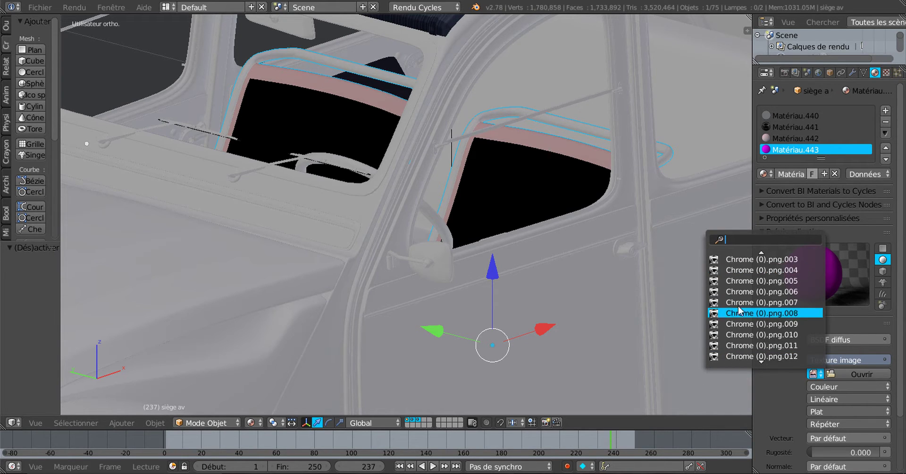
pyautogui.scroll(-8, 751, 314)
pyautogui.scroll(-2, 760, 318)
pyautogui.scroll(-8, 759, 318)
pyautogui.scroll(-5, 759, 318)
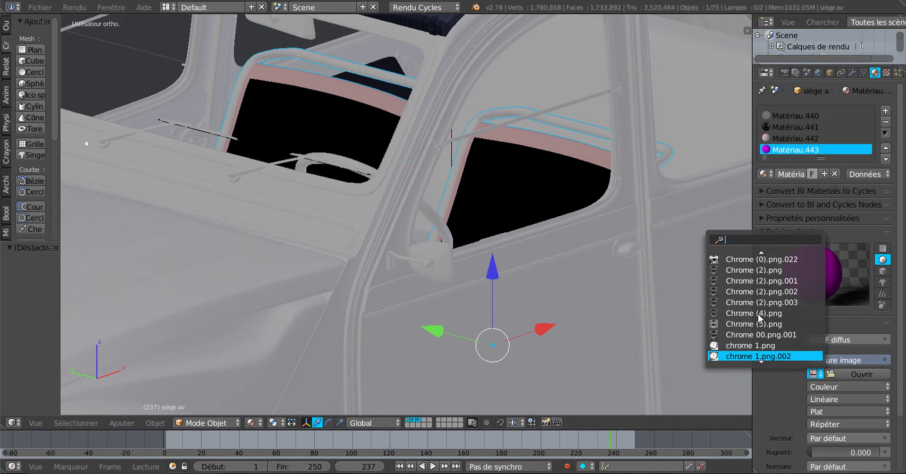
pyautogui.scroll(-5, 758, 314)
pyautogui.scroll(-5, 758, 314)
pyautogui.scroll(-4, 758, 314)
pyautogui.scroll(-3, 757, 313)
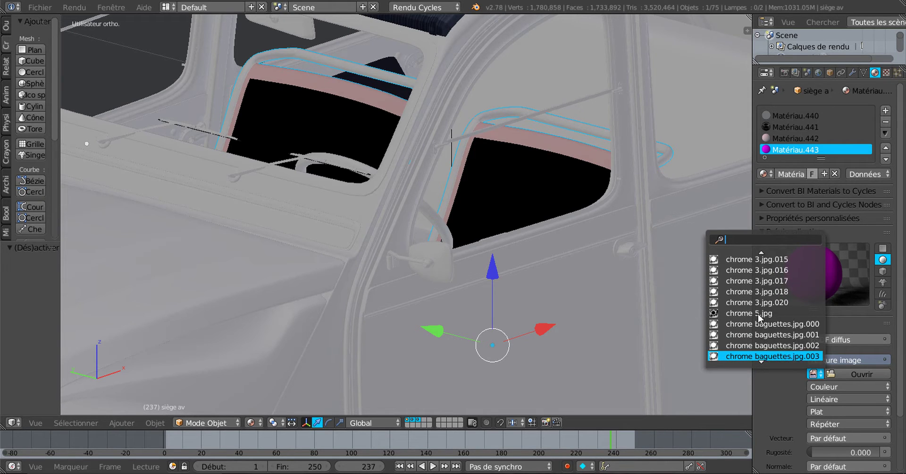
pyautogui.scroll(-1, 758, 314)
pyautogui.scroll(-2, 758, 314)
pyautogui.scroll(-8, 758, 314)
pyautogui.scroll(-6, 758, 314)
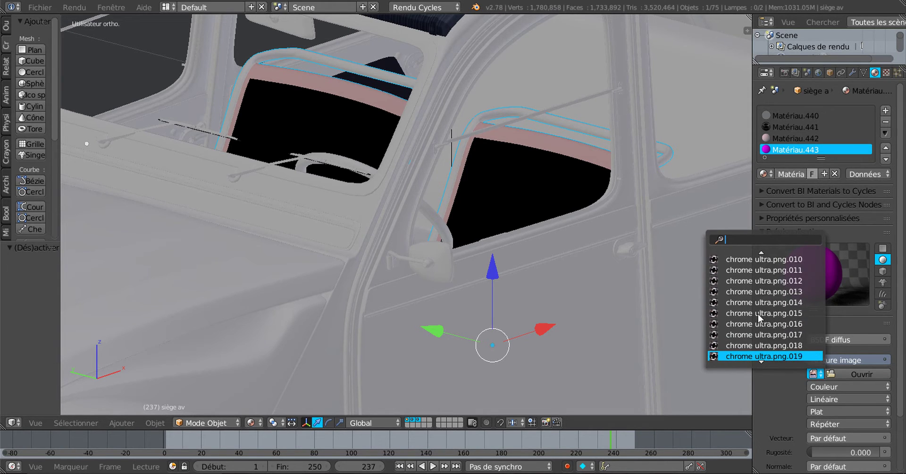
pyautogui.scroll(-6, 758, 314)
pyautogui.scroll(-8, 758, 314)
pyautogui.scroll(-10, 757, 313)
pyautogui.scroll(-10, 758, 307)
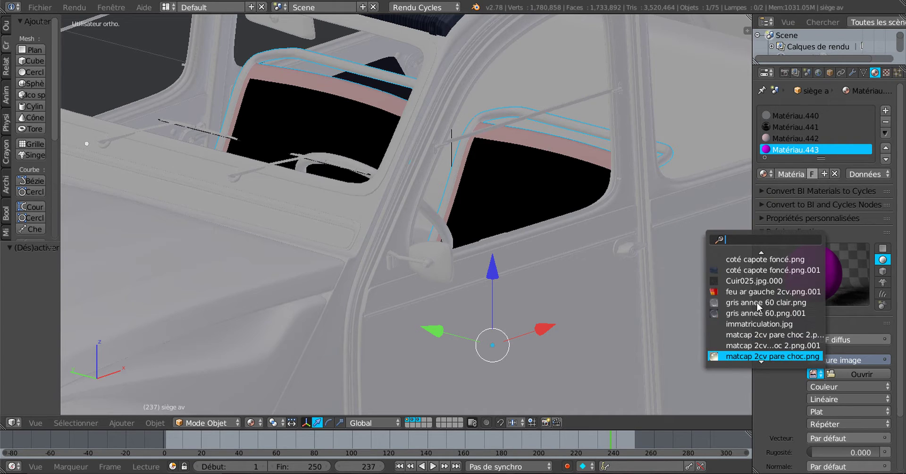
pyautogui.scroll(-4, 758, 304)
pyautogui.scroll(10, 757, 296)
pyautogui.scroll(1, 756, 296)
pyautogui.scroll(2, 757, 296)
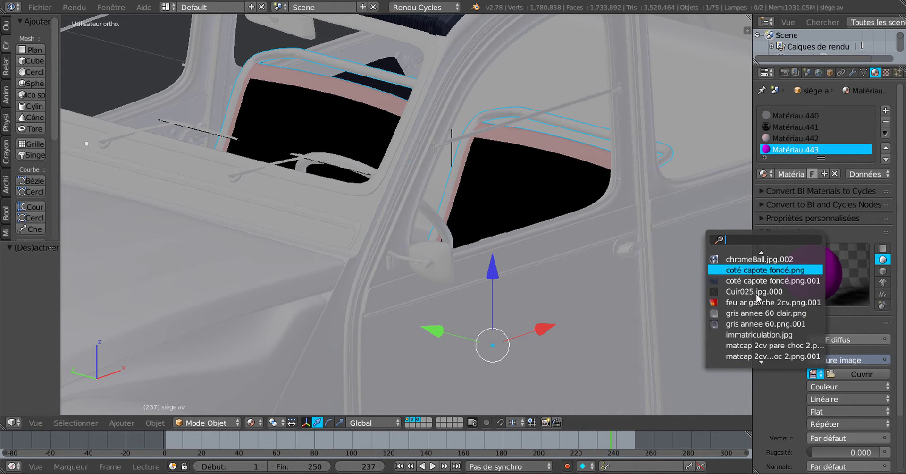
pyautogui.scroll(-6, 756, 294)
pyautogui.scroll(-7, 757, 294)
pyautogui.scroll(-8, 756, 294)
pyautogui.scroll(-8, 756, 292)
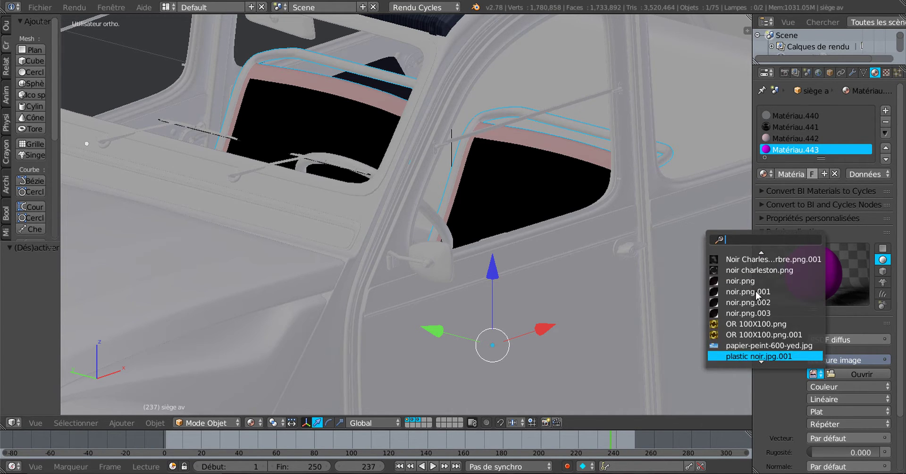
pyautogui.scroll(-1, 755, 291)
pyautogui.scroll(-5, 755, 290)
pyautogui.scroll(-4, 756, 291)
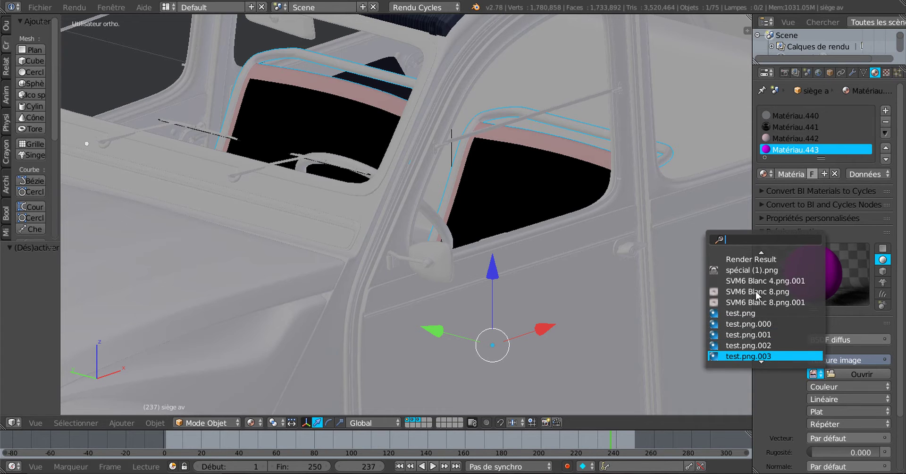
pyautogui.scroll(9, 755, 291)
pyautogui.scroll(5, 756, 291)
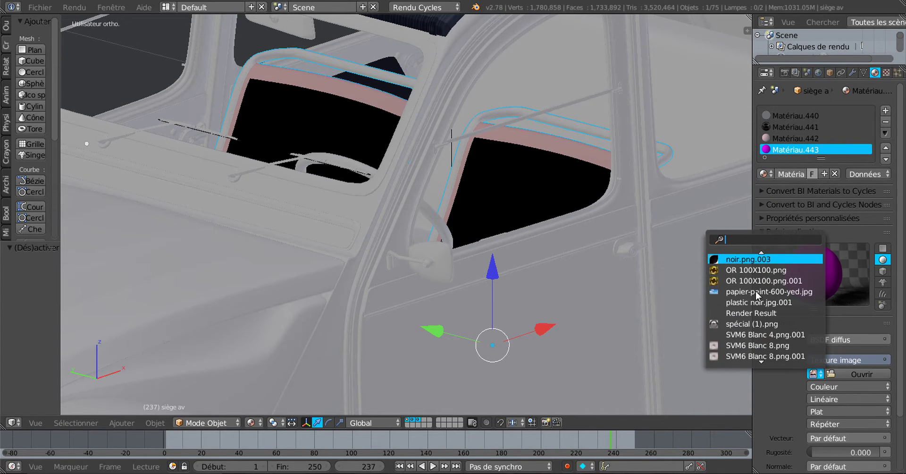
pyautogui.scroll(-8, 756, 292)
pyautogui.scroll(-7, 755, 292)
pyautogui.scroll(-5, 755, 291)
pyautogui.scroll(-5, 757, 288)
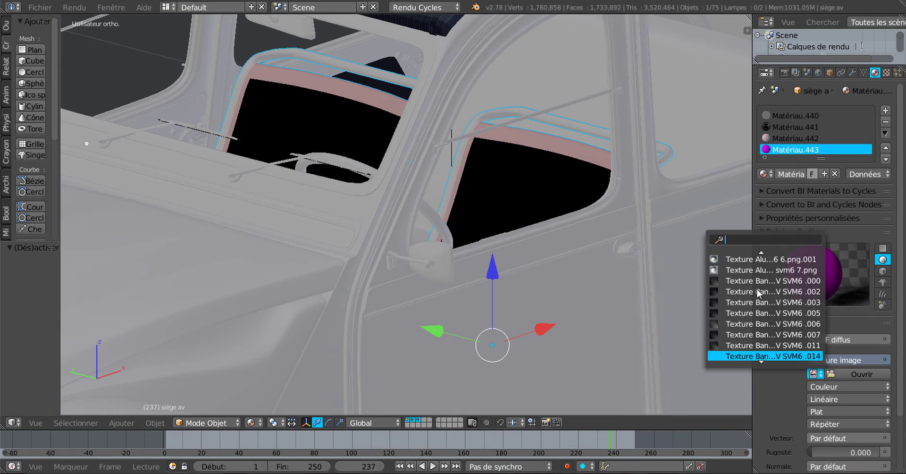
pyautogui.scroll(-2, 757, 288)
pyautogui.scroll(-2, 757, 288)
pyautogui.scroll(-4, 757, 288)
pyautogui.scroll(-4, 757, 288)
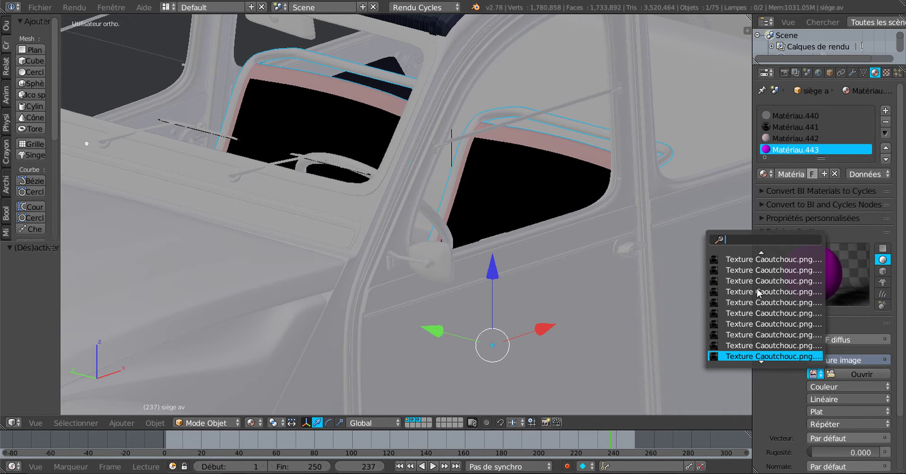
pyautogui.scroll(-2, 757, 288)
pyautogui.scroll(-5, 756, 287)
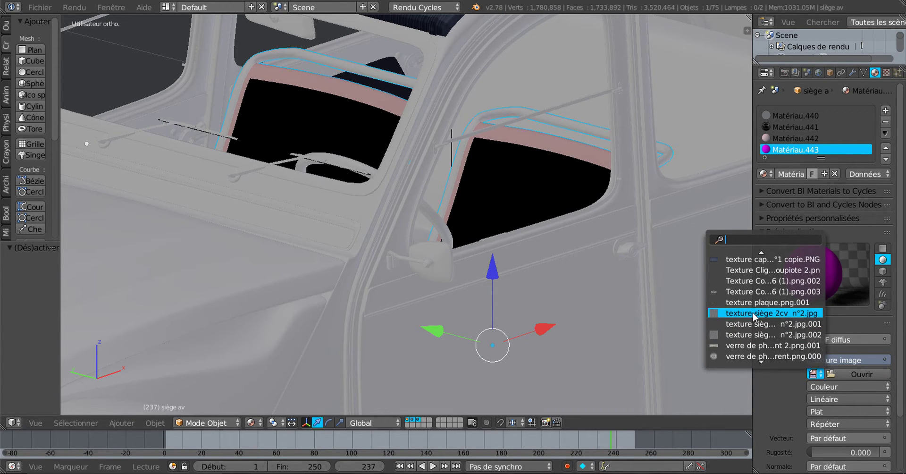
pyautogui.click(754, 314)
# Zoom, orbit and pan the view onto the 2CV's front grille and yellow headlights.
pyautogui.scroll(-2, 493, 190)
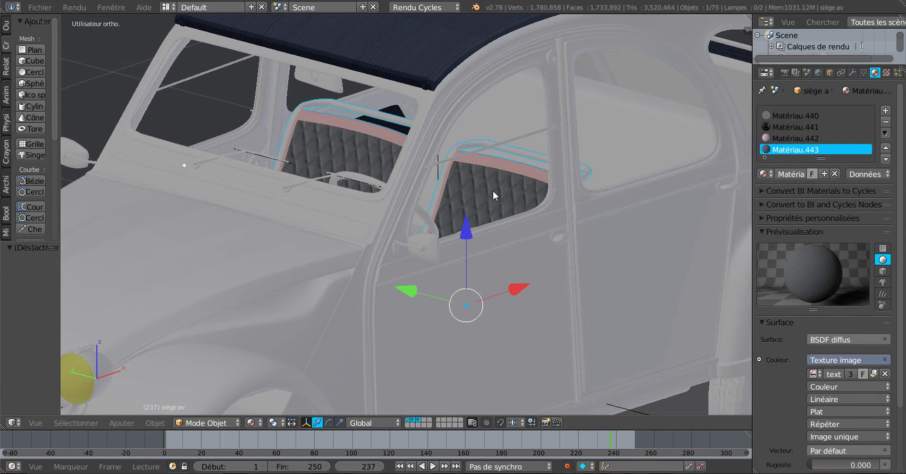
pyautogui.scroll(-2, 488, 196)
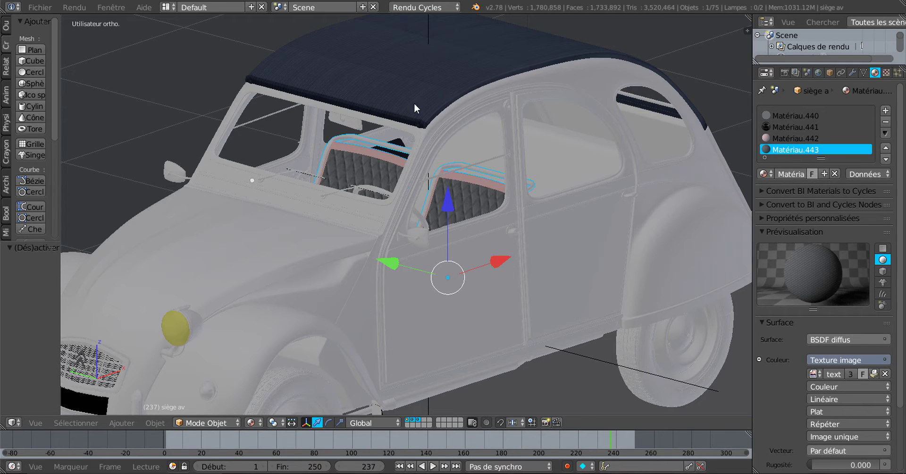
pyautogui.scroll(-2, 340, 248)
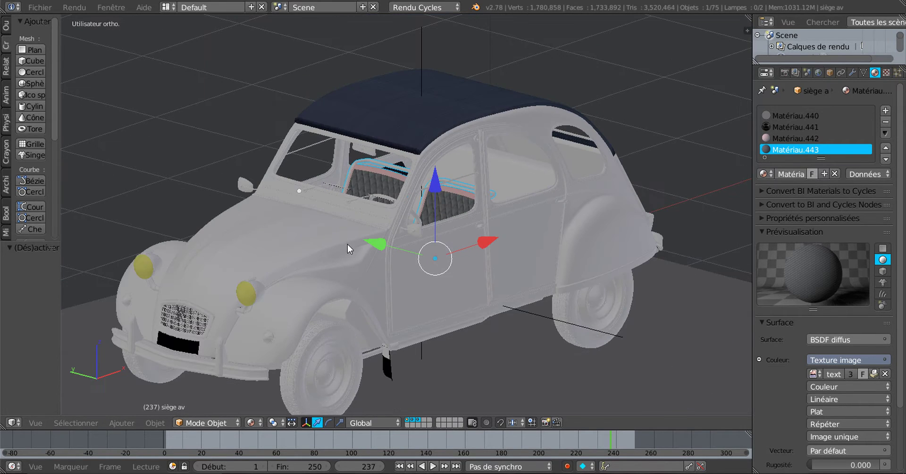
pyautogui.moveTo(347, 244); pyautogui.dragTo(364, 225, button='middle')
pyautogui.scroll(2, 308, 265)
pyautogui.scroll(2, 308, 265)
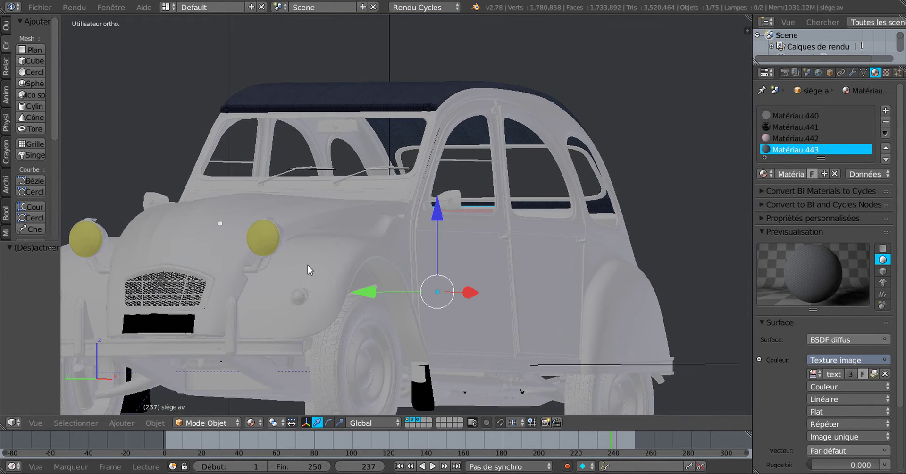
pyautogui.moveTo(324, 248)
pyautogui.keyDown('shift'); pyautogui.mouseDown(button='middle')
pyautogui.moveTo(397, 169)
pyautogui.moveTo(364, 227)
pyautogui.mouseUp(button='middle'); pyautogui.keyUp('shift')
pyautogui.scroll(-2, 398, 169)
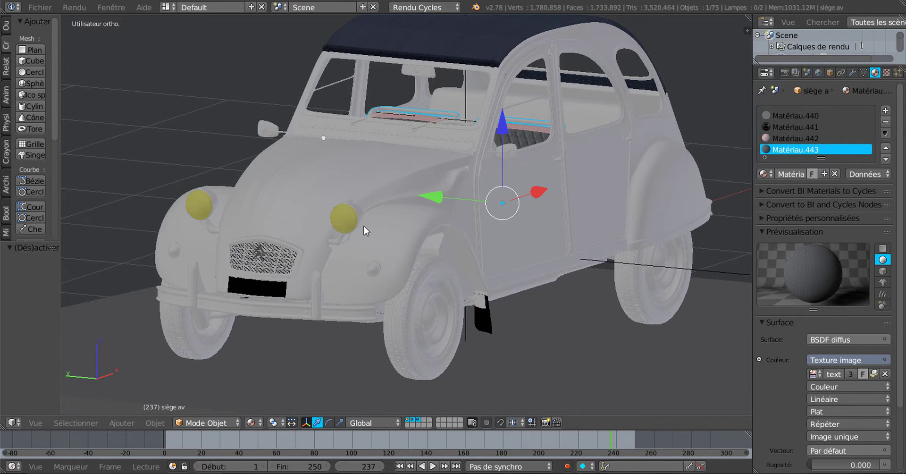
pyautogui.scroll(1, 364, 226)
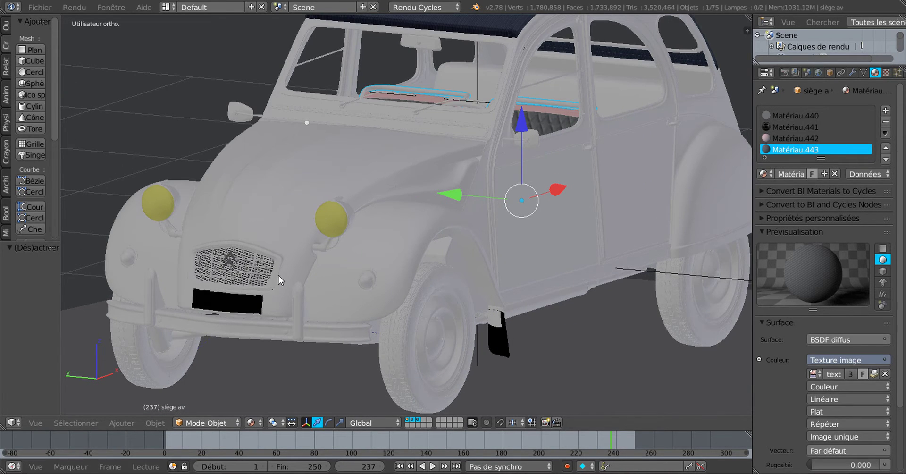
pyautogui.scroll(2, 284, 271)
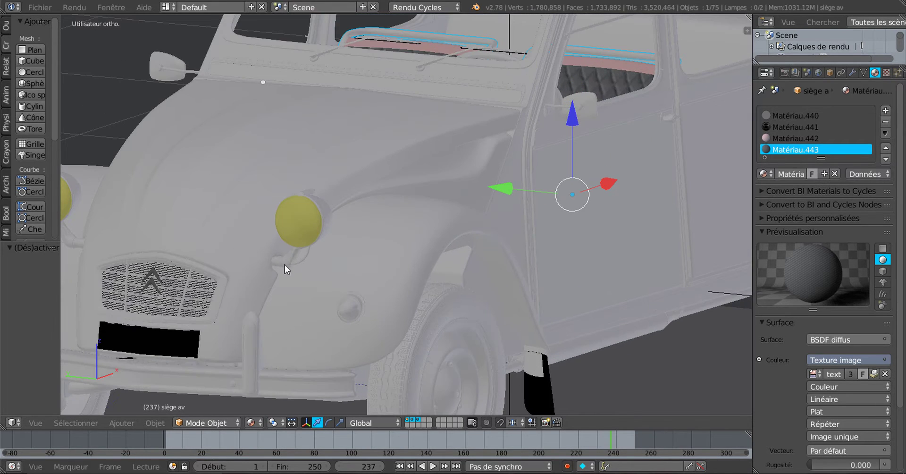
pyautogui.keyDown('shift'); pyautogui.moveTo(349, 227); pyautogui.dragTo(424, 190, button='middle'); pyautogui.keyUp('shift')
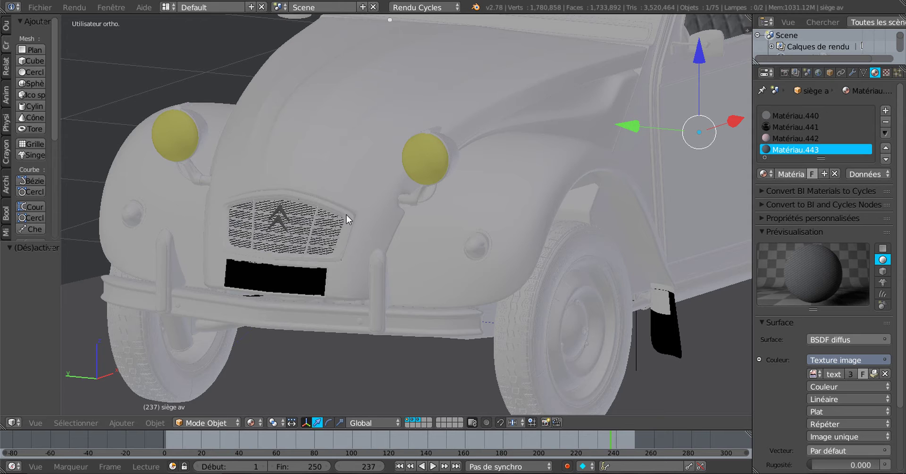
# Select the hood (capot AV) and make its Base shape key active instead of Clé 1.
pyautogui.rightClick(346, 230)
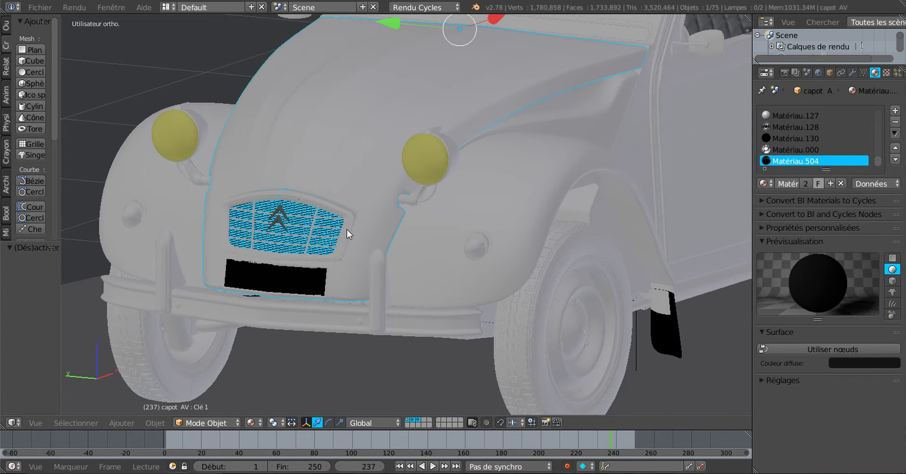
pyautogui.press('Tab')
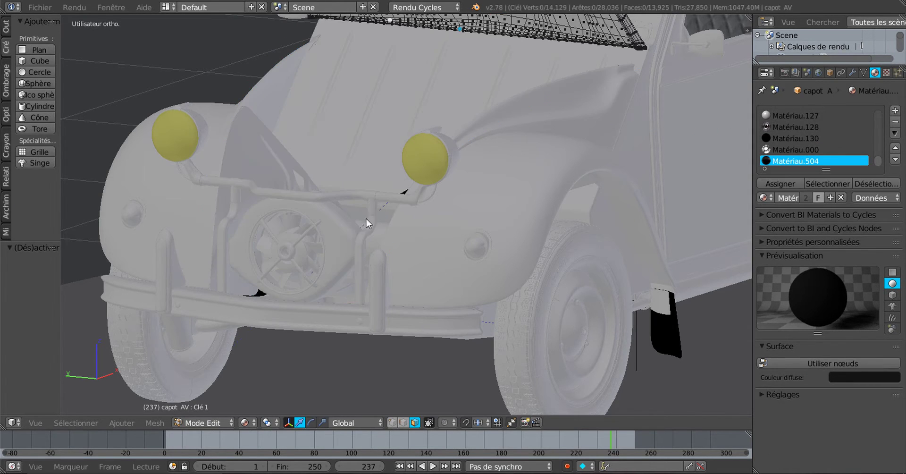
pyautogui.scroll(2, 359, 229)
pyautogui.press('Tab')
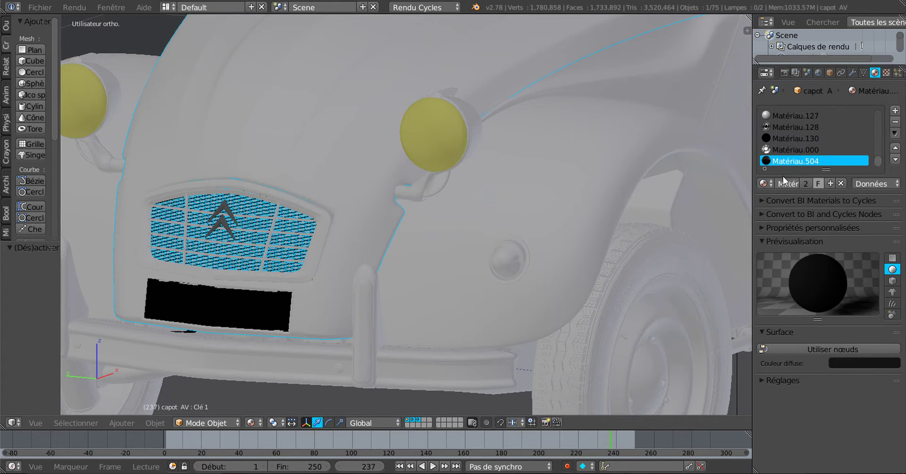
pyautogui.click(863, 73)
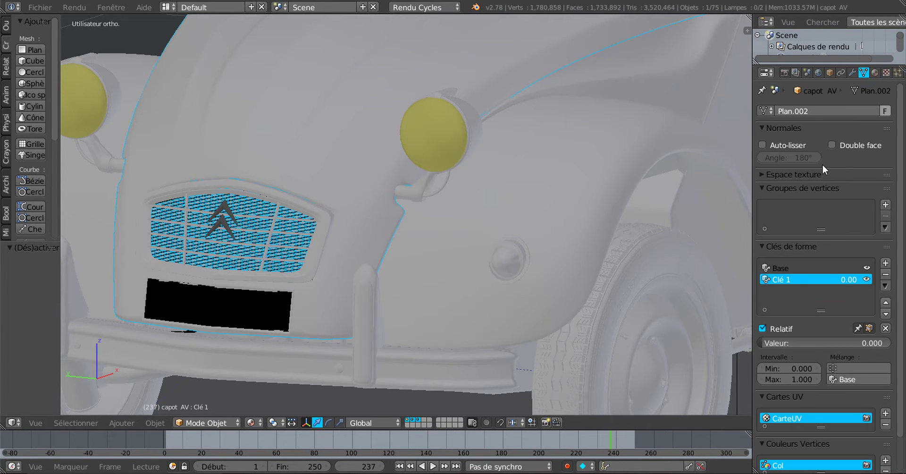
pyautogui.click(784, 268)
# In Edit Mode, select a grille-corner face and inspect the hood's material list without changing anything.
pyautogui.press('Tab')
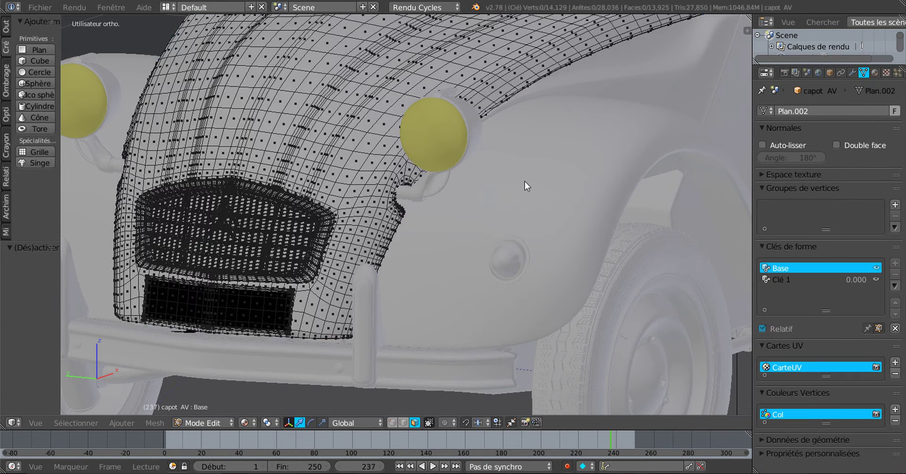
pyautogui.scroll(3, 312, 285)
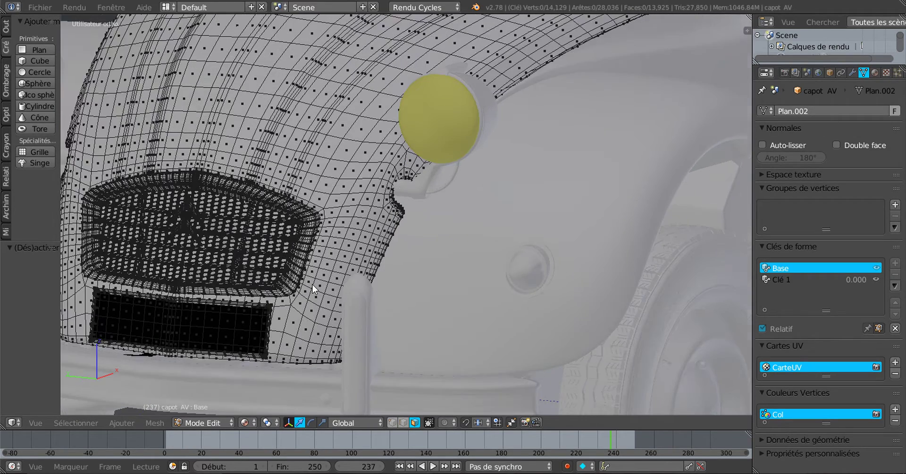
pyautogui.scroll(2, 311, 293)
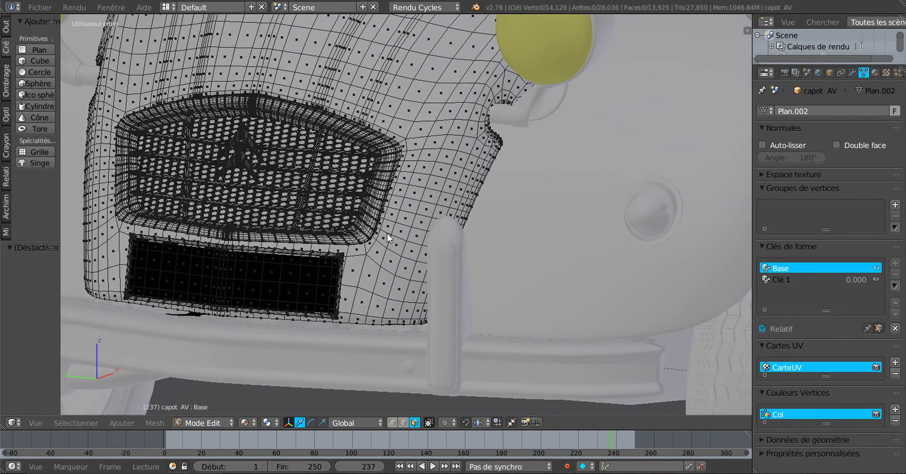
pyautogui.scroll(2, 388, 233)
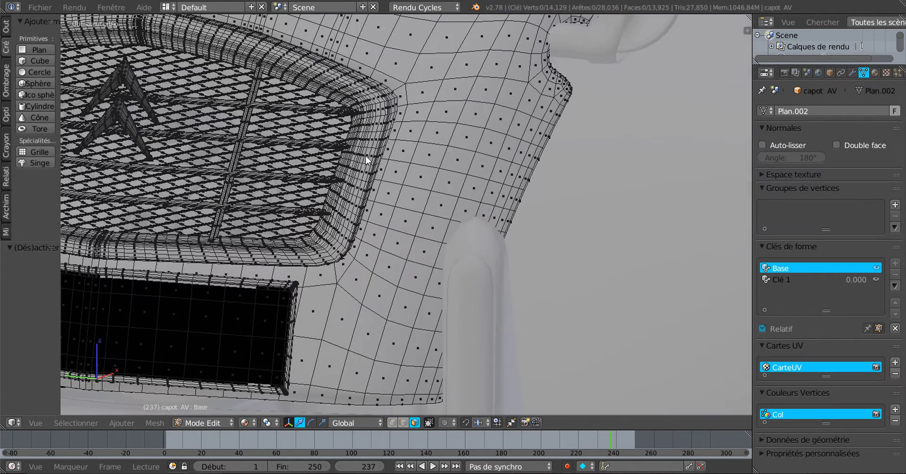
pyautogui.rightClick(375, 124)
pyautogui.scroll(1, 376, 124)
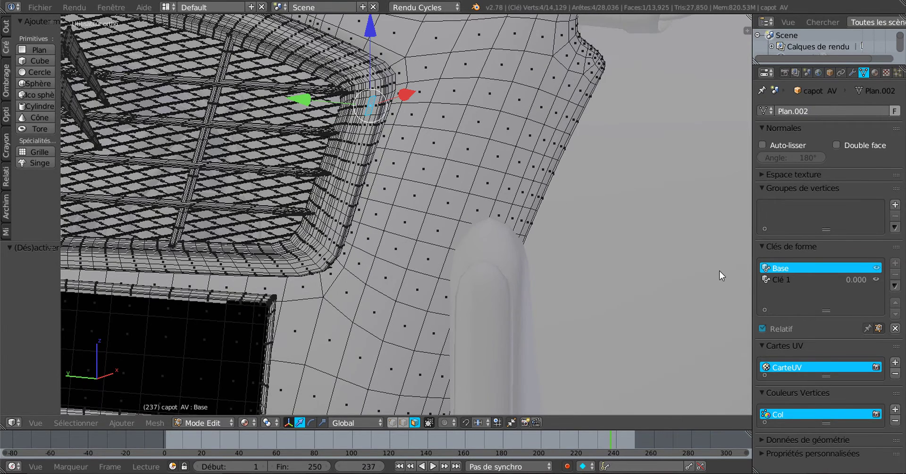
pyautogui.click(876, 72)
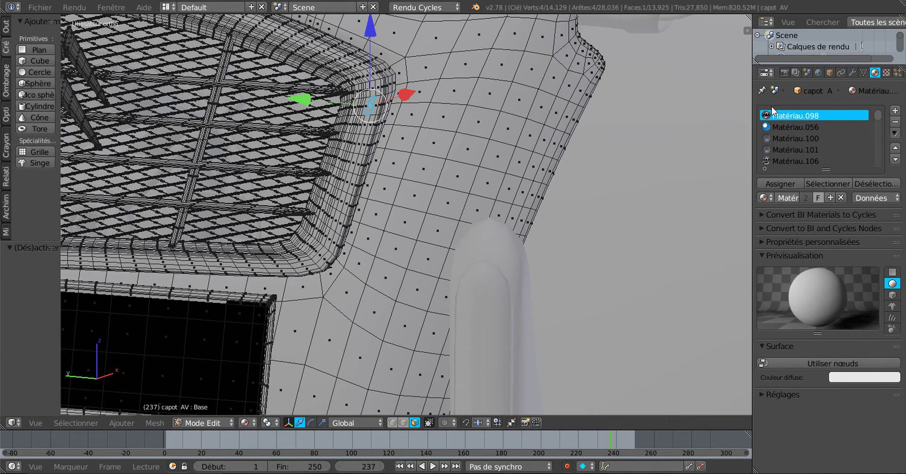
pyautogui.click(764, 198)
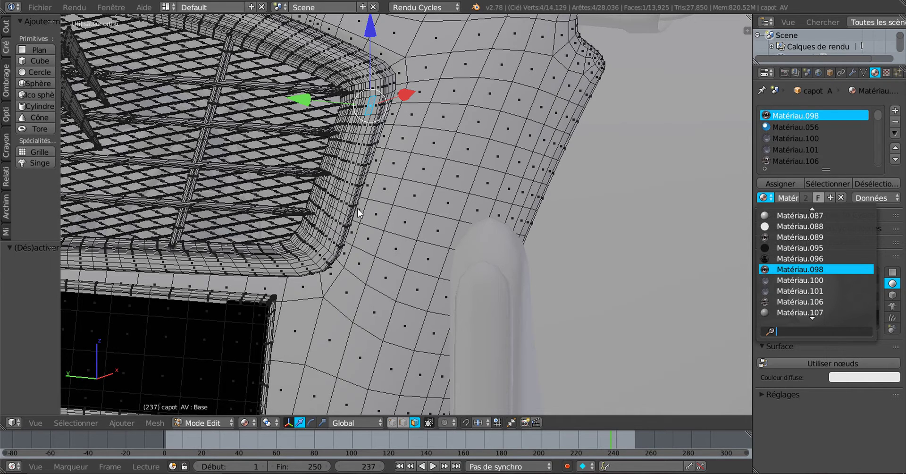
pyautogui.press('Escape')
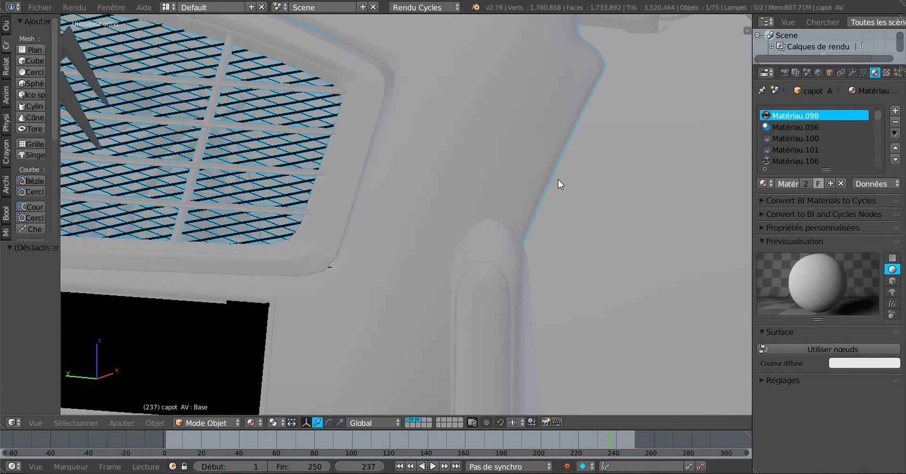
pyautogui.press('Tab')
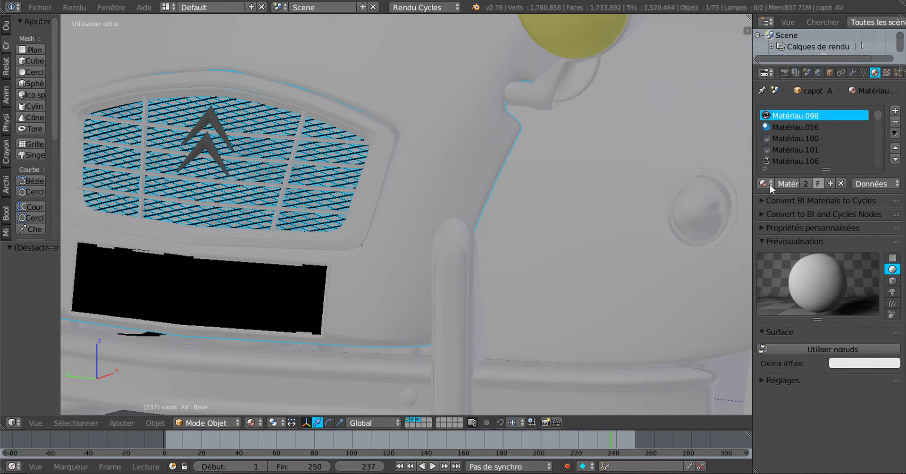
# Add a new hood material Matériau.604 whose Couleur comes from the Chrome (0).png.002 image texture.
pyautogui.click(896, 111)
pyautogui.click(812, 184)
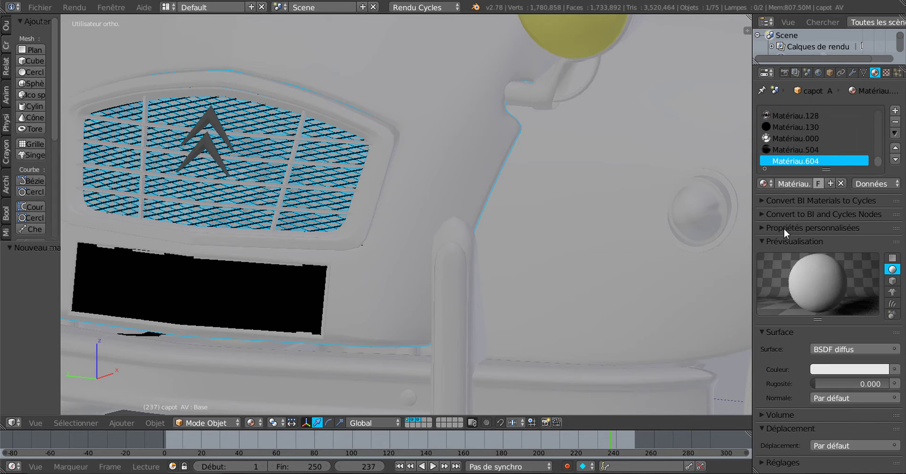
pyautogui.click(765, 184)
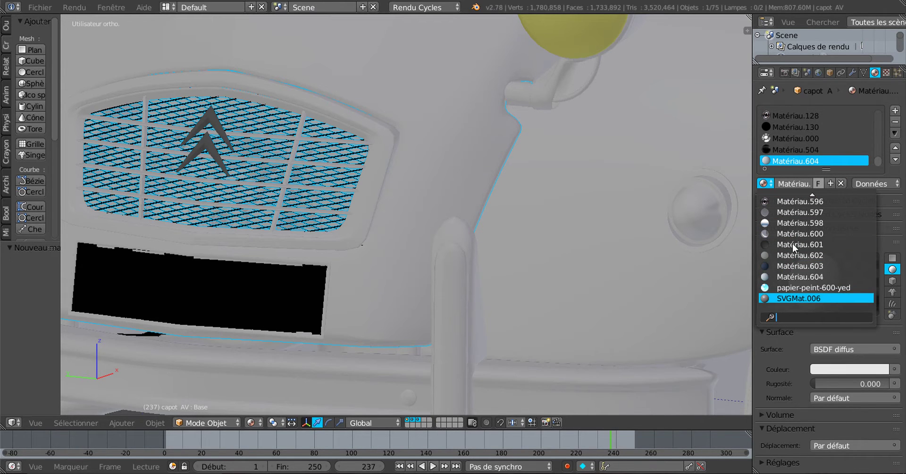
pyautogui.click(894, 368)
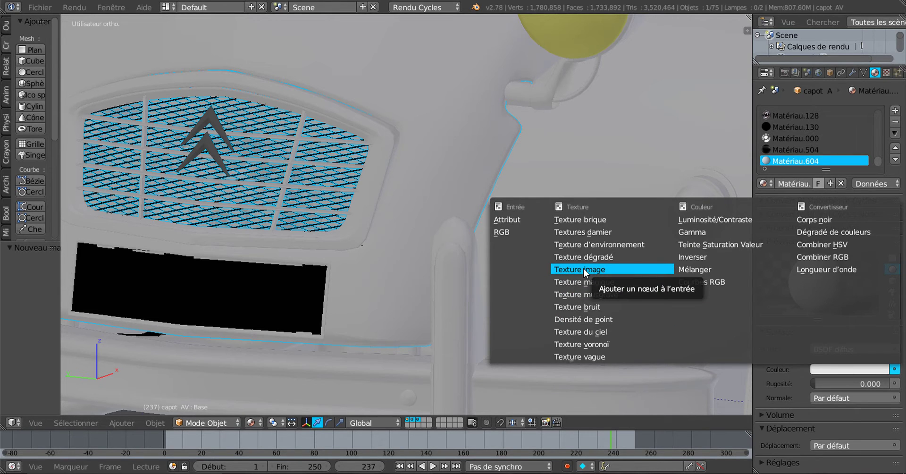
pyautogui.click(583, 268)
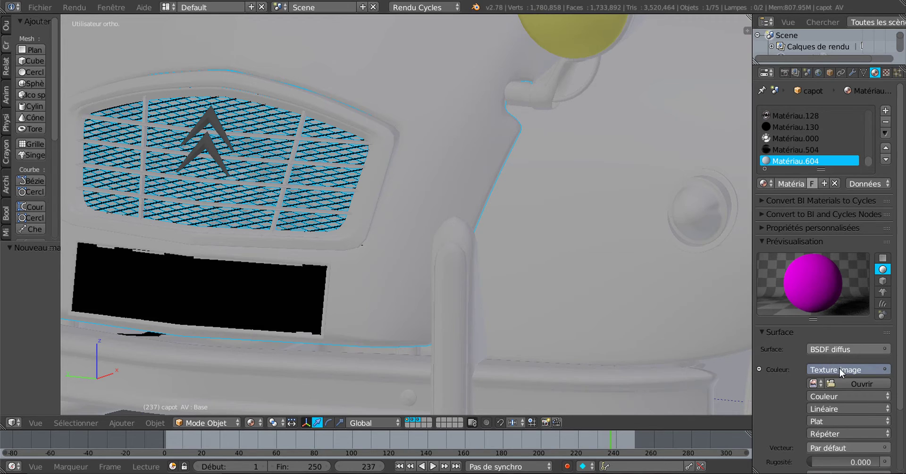
pyautogui.click(815, 384)
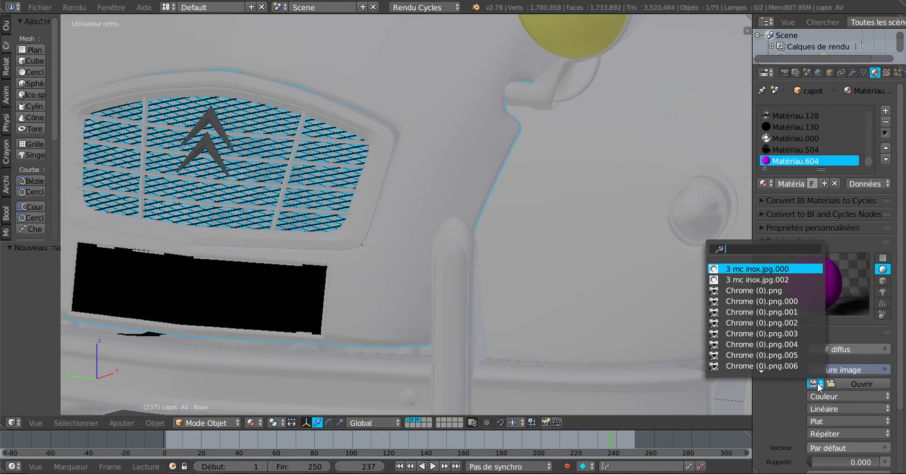
pyautogui.click(766, 323)
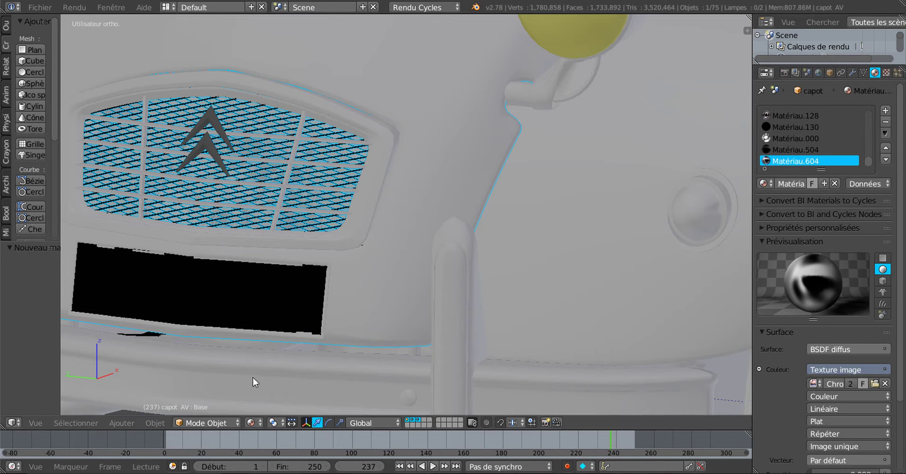
pyautogui.click(255, 423)
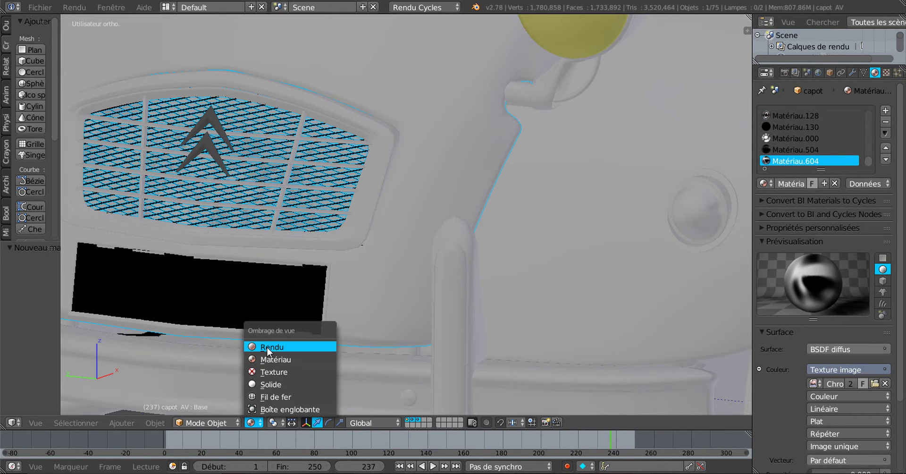
# Switch to a live Cycles render and set the texture to Sphère projection using 3 mc inox.jpg.002.
pyautogui.press('Return')
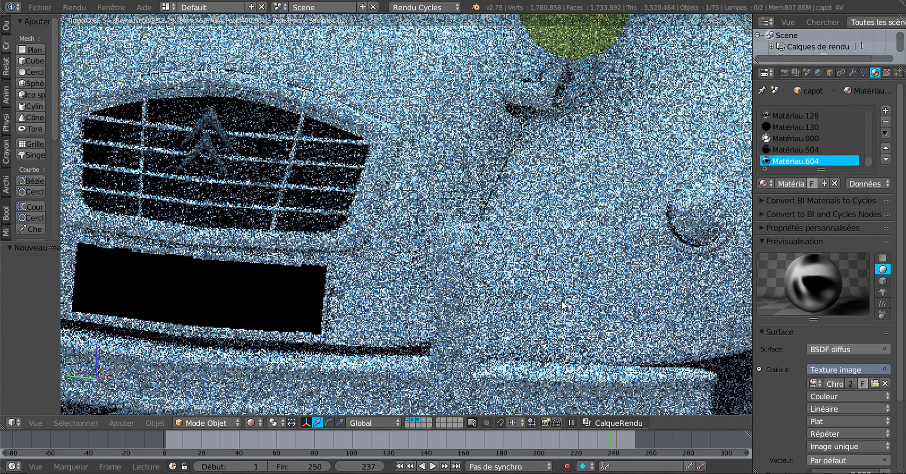
pyautogui.scroll(-2, 561, 306)
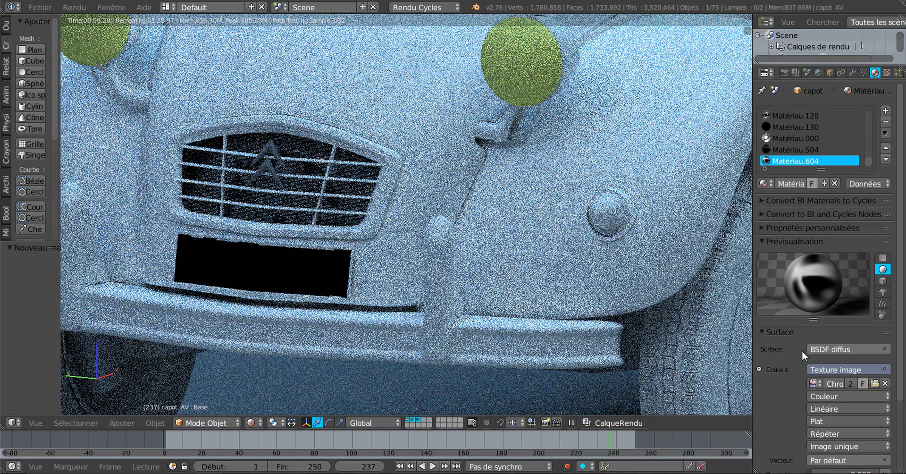
pyautogui.click(827, 421)
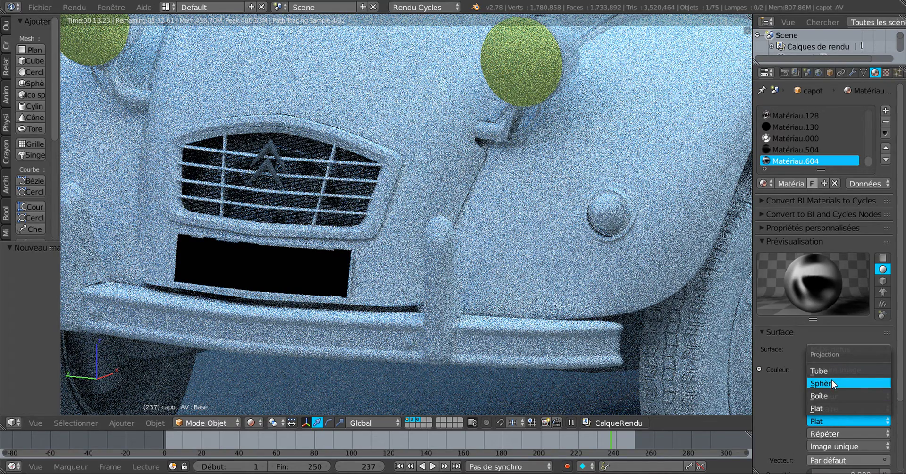
pyautogui.click(839, 382)
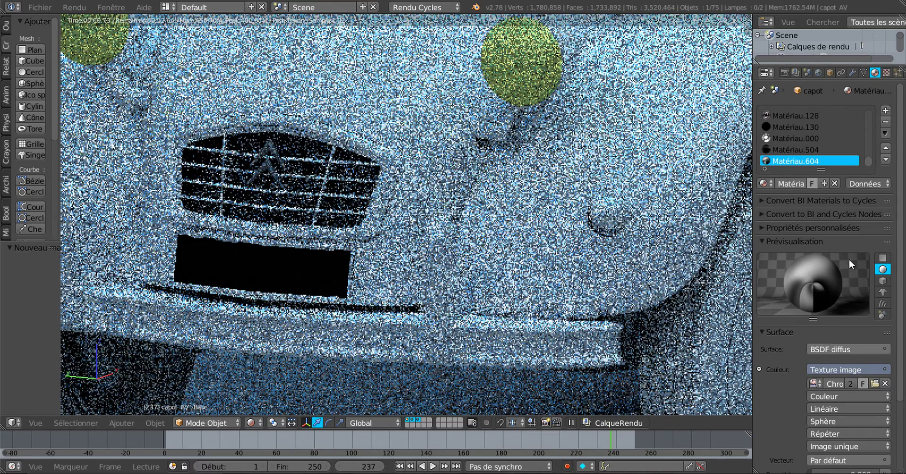
pyautogui.click(813, 382)
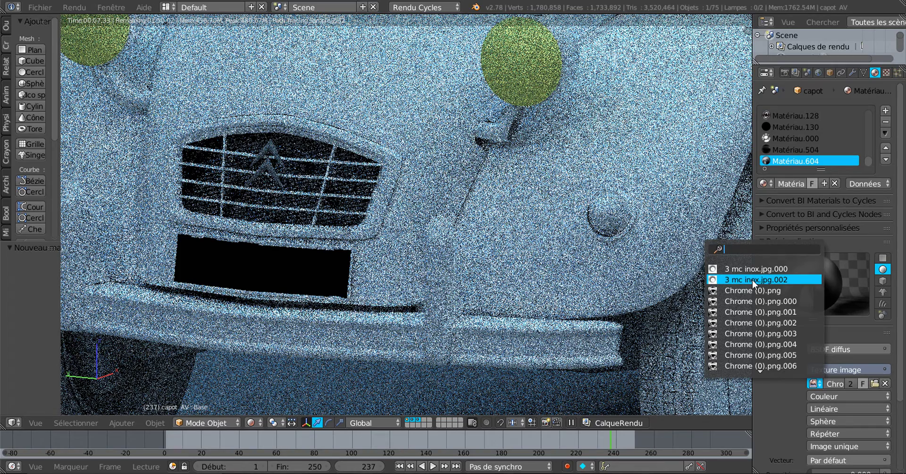
pyautogui.click(754, 281)
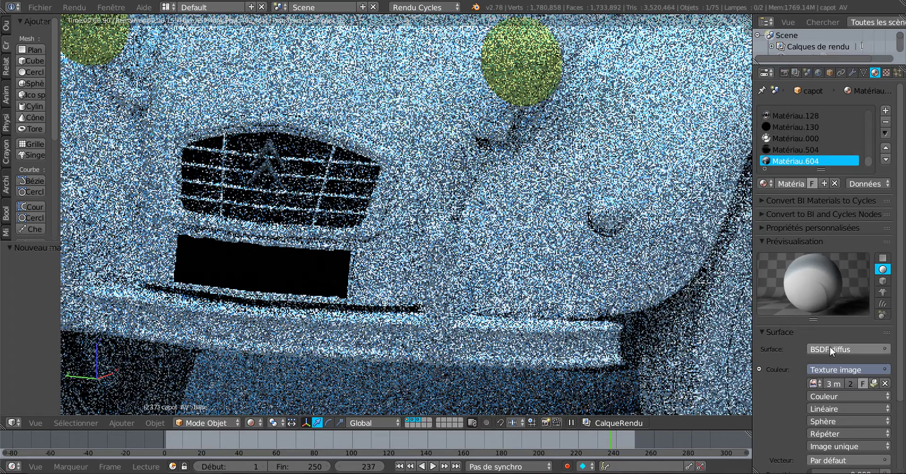
# Make the surface BSDF brillant with Dure distribution, its colour driven by an image texture.
pyautogui.click(830, 348)
pyautogui.click(750, 199)
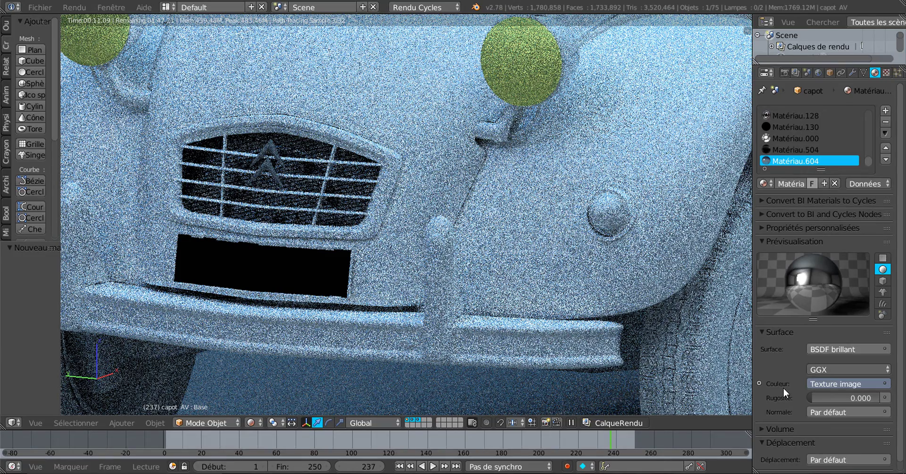
pyautogui.click(830, 366)
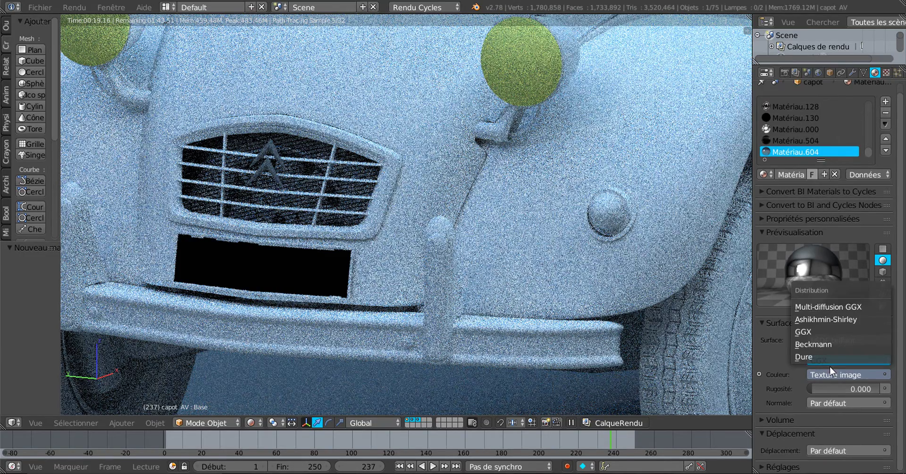
pyautogui.click(807, 357)
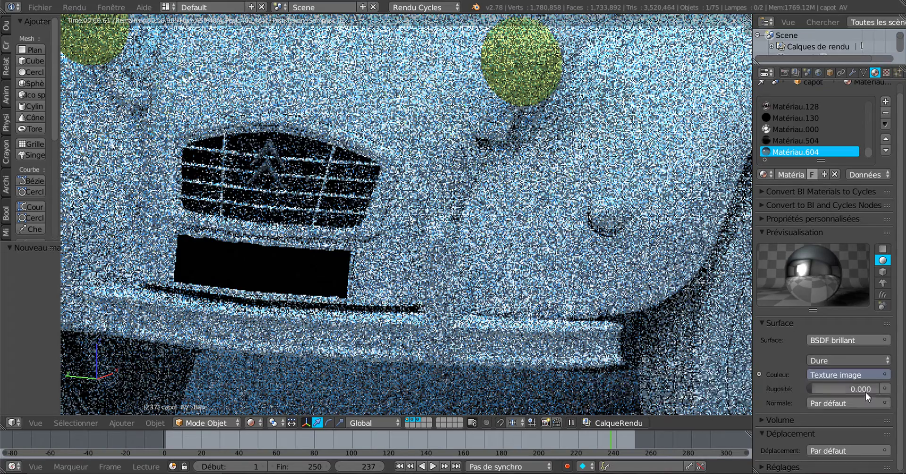
pyautogui.click(881, 377)
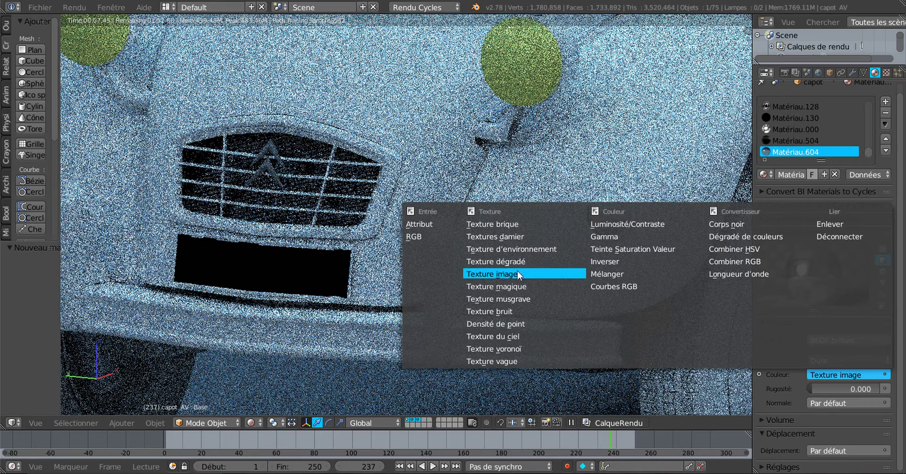
pyautogui.click(517, 273)
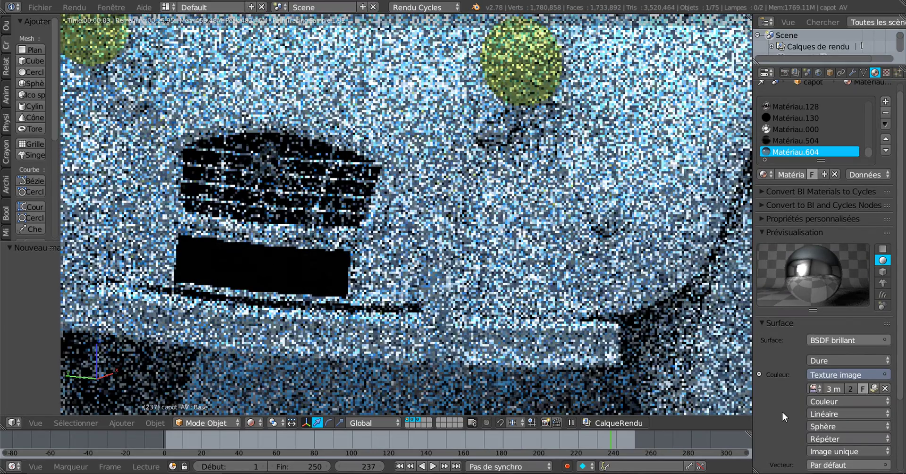
pyautogui.scroll(-2, 782, 411)
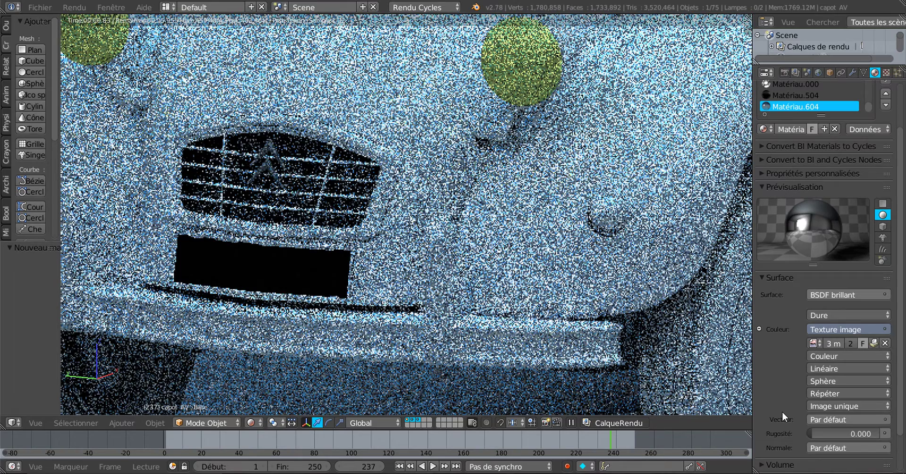
pyautogui.scroll(-2, 782, 411)
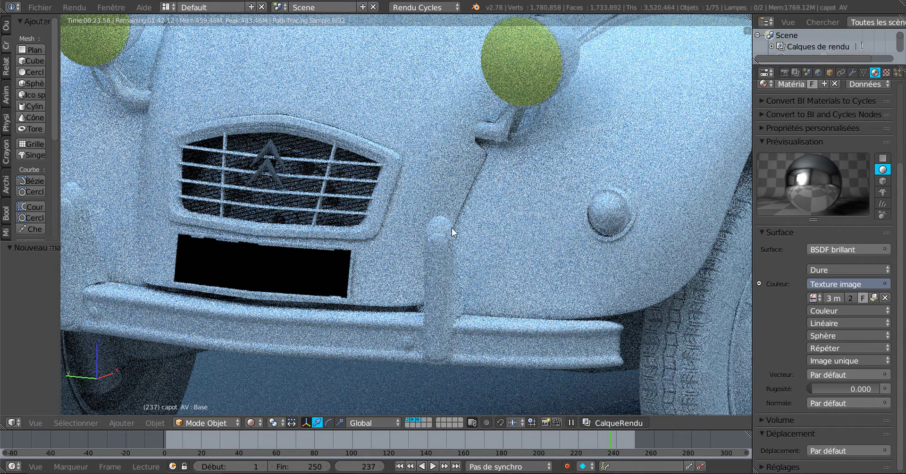
# In material shading, select the ring of faces around the grille and assign Matériau.604 to it.
pyautogui.press('Tab')
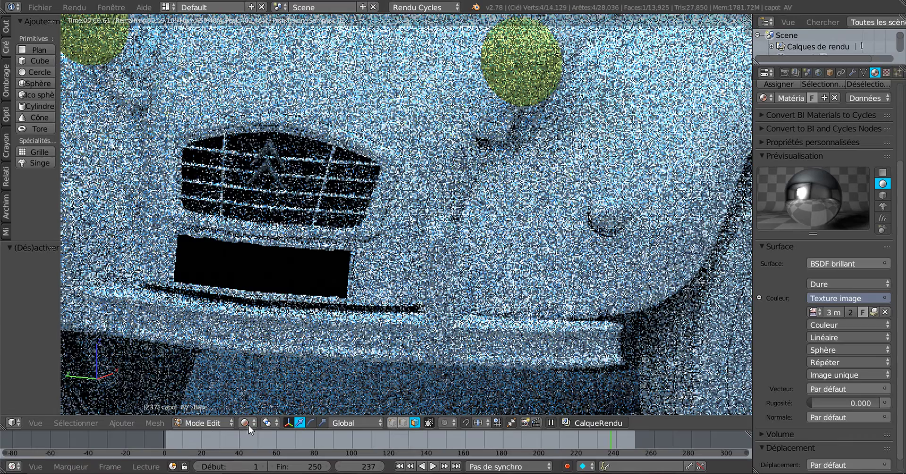
pyautogui.click(248, 423)
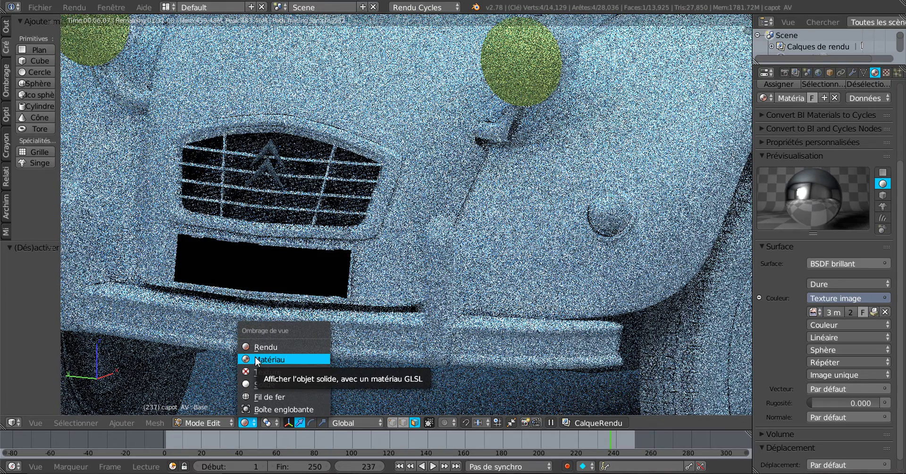
pyautogui.click(256, 358)
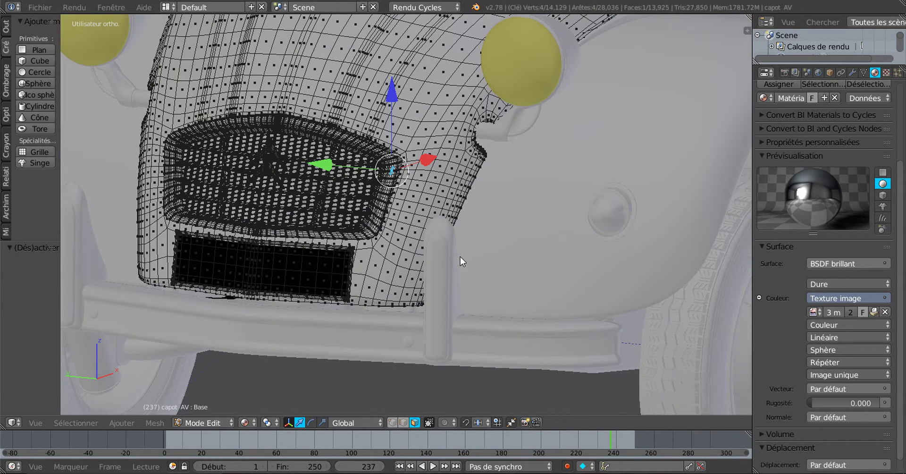
pyautogui.hotkey('ctrl', 'l')
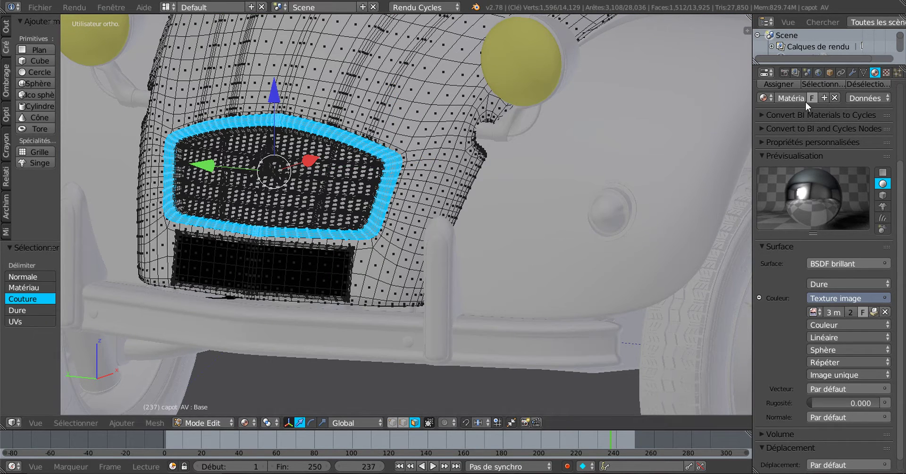
pyautogui.scroll(2, 793, 105)
pyautogui.scroll(1, 806, 124)
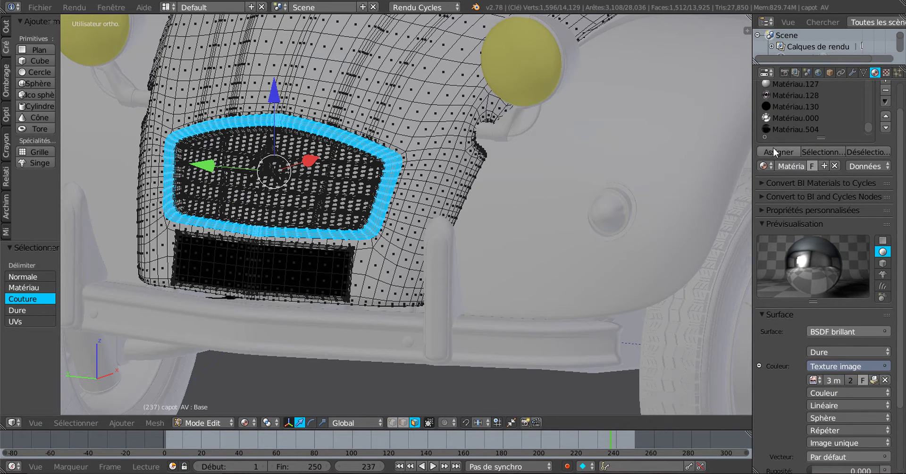
pyautogui.click(778, 150)
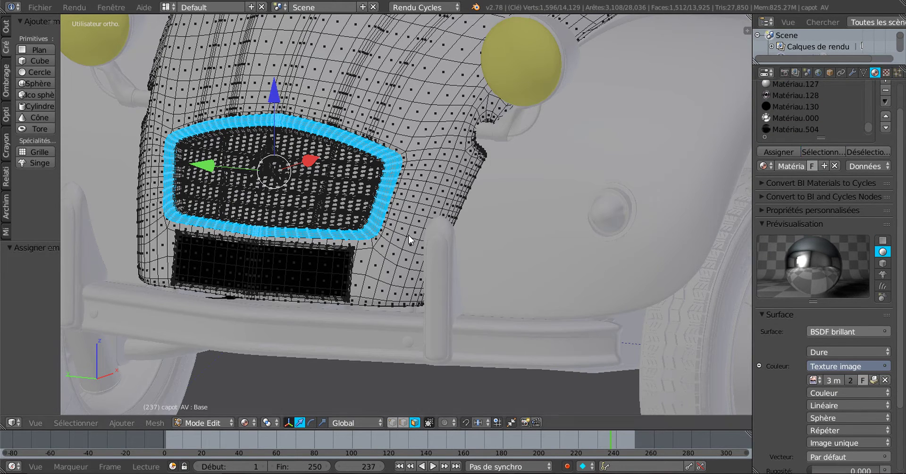
pyautogui.press('Tab')
pyautogui.click(251, 423)
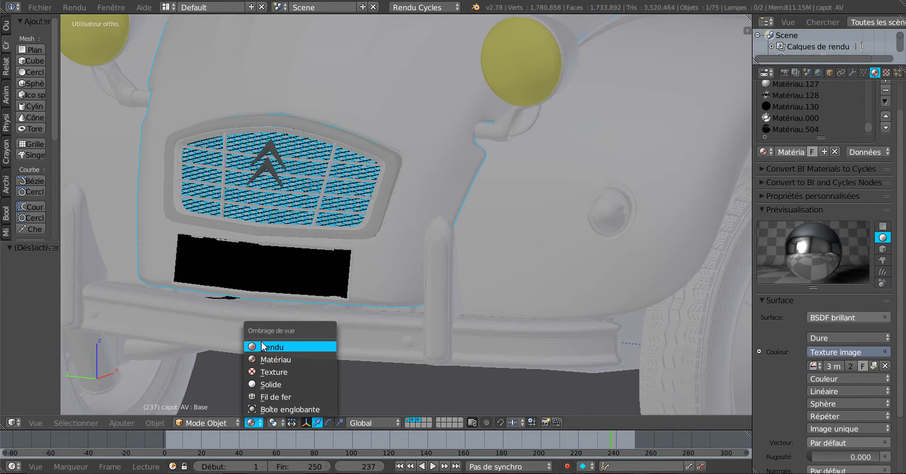
# Show the rendered preview and orbit and pan to frame the chrome grille surround and headlights.
pyautogui.press('Return')
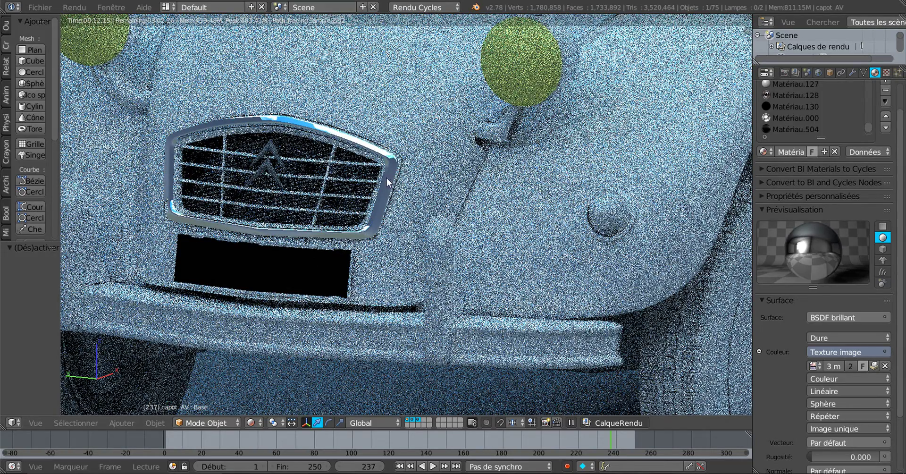
pyautogui.scroll(-1, 313, 229)
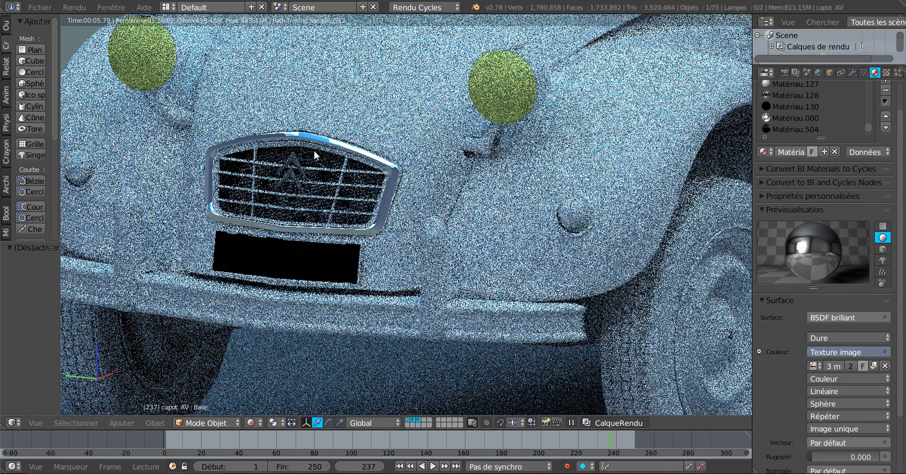
pyautogui.moveTo(436, 268); pyautogui.dragTo(431, 270, button='middle')
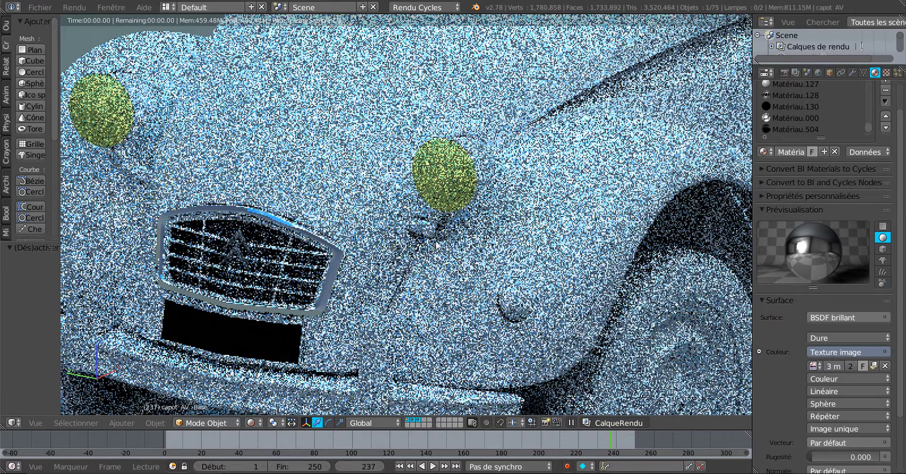
pyautogui.keyDown('shift'); pyautogui.moveTo(386, 304); pyautogui.dragTo(456, 231, button='middle'); pyautogui.keyUp('shift')
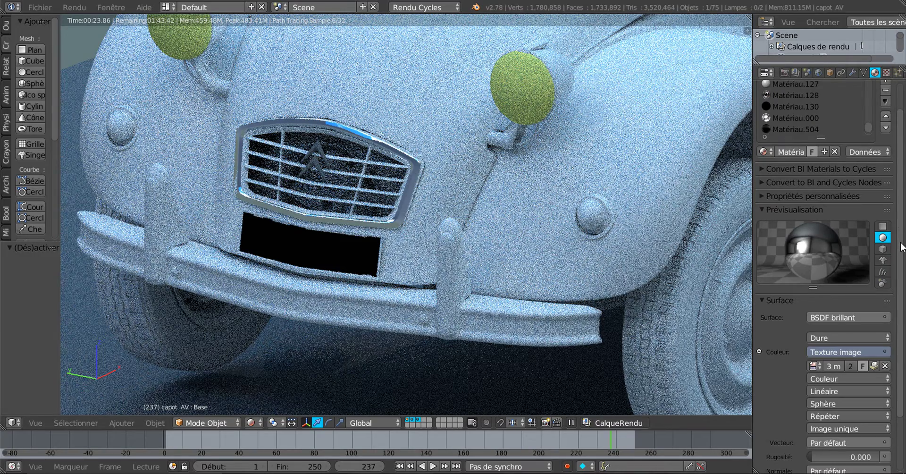
pyautogui.scroll(3, 901, 247)
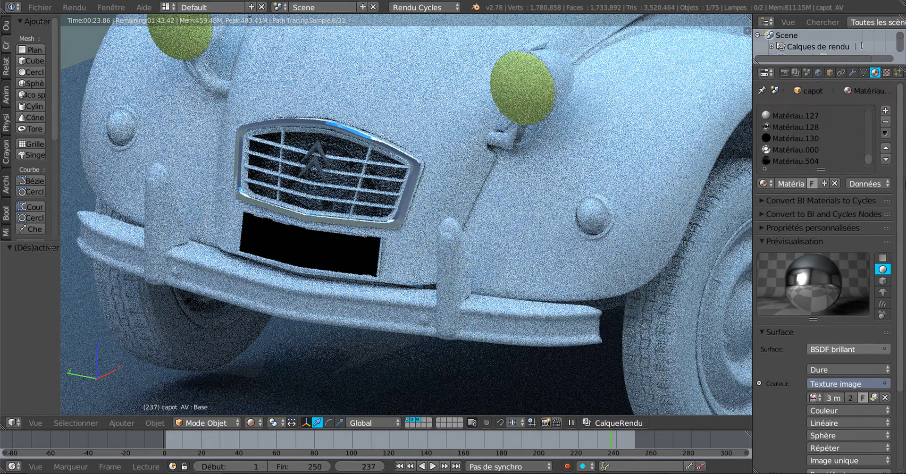
# Add a new hood material Matériau.605 with a BSDF brillant (GGX) surface.
pyautogui.click(885, 112)
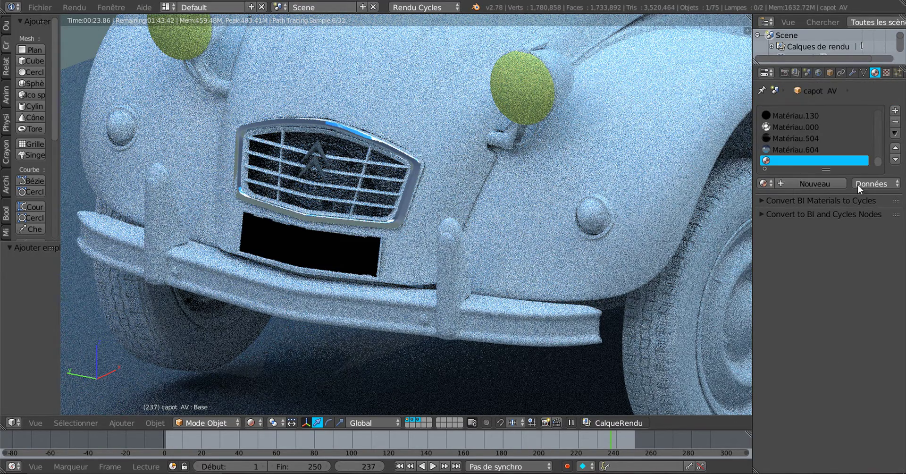
pyautogui.click(813, 188)
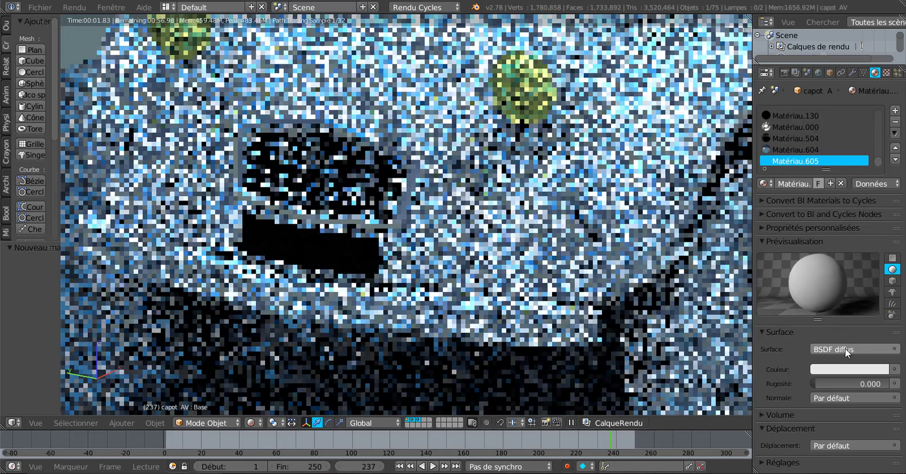
pyautogui.click(846, 349)
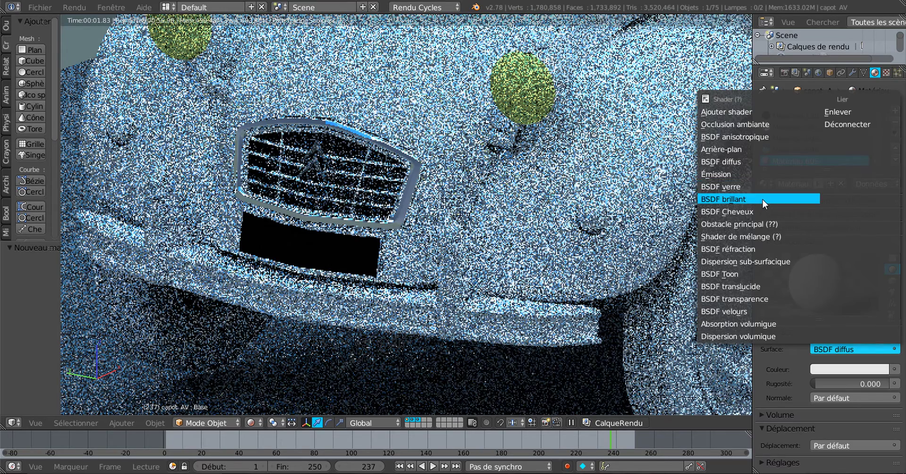
pyautogui.click(762, 199)
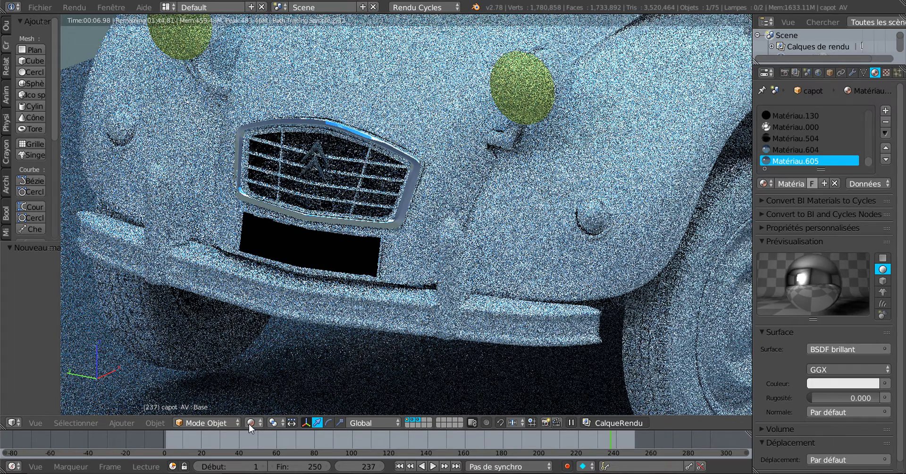
pyautogui.click(250, 423)
# In material shading, assign Matériau.605 to the selected grille faces and return to Object Mode.
pyautogui.click(263, 362)
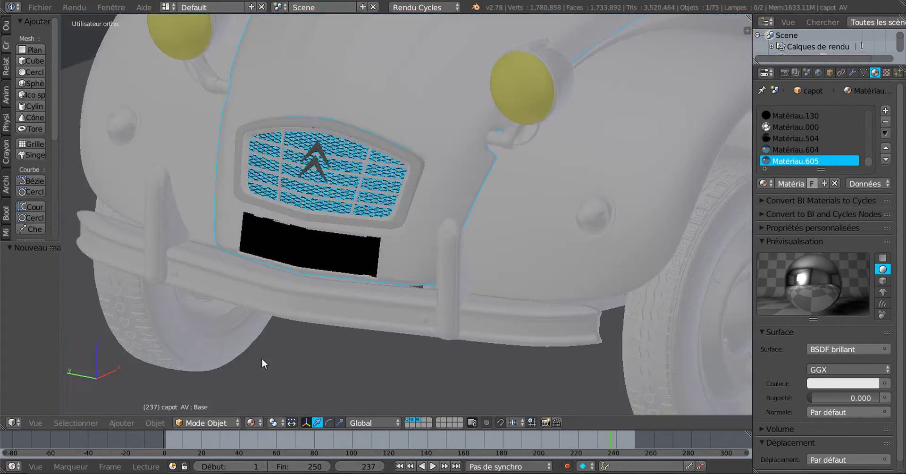
pyautogui.press('Tab')
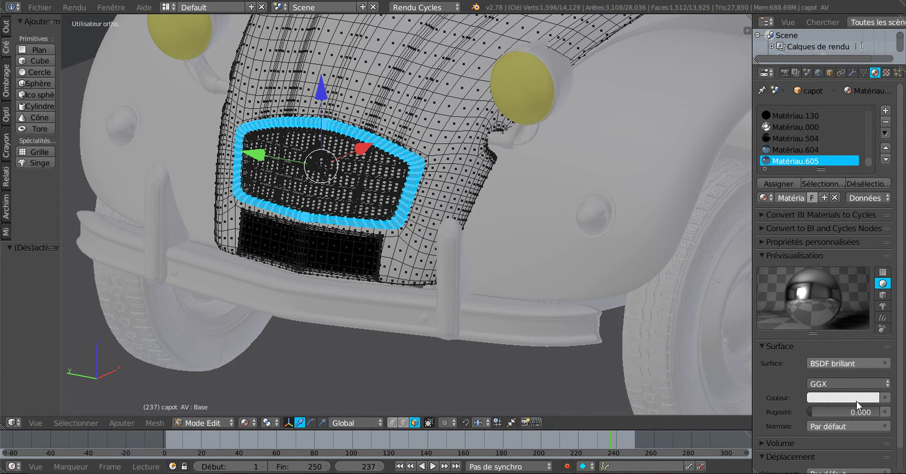
pyautogui.scroll(-1, 841, 340)
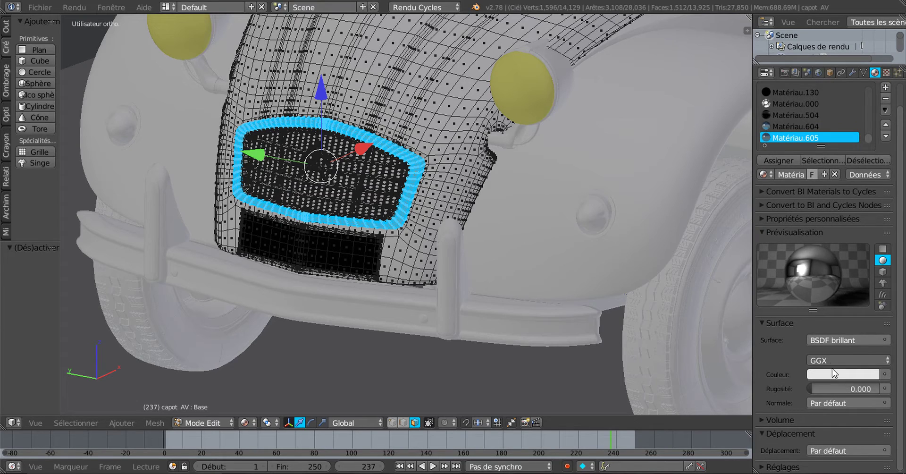
pyautogui.click(781, 160)
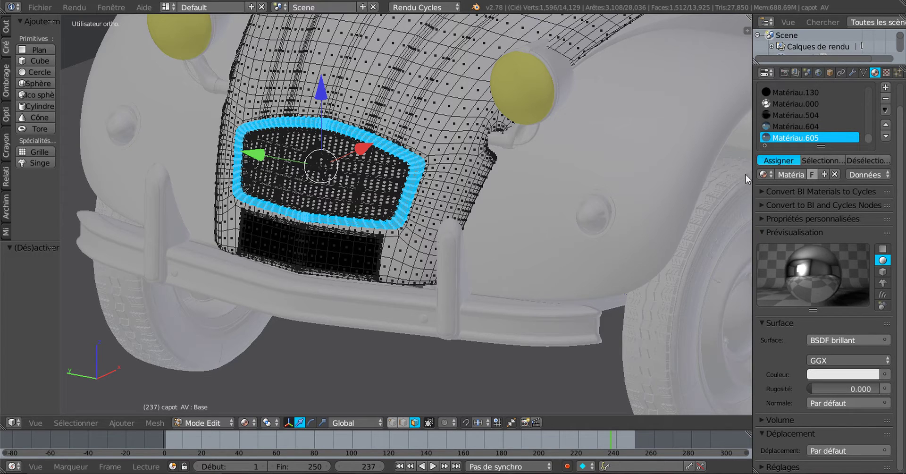
pyautogui.press('Tab')
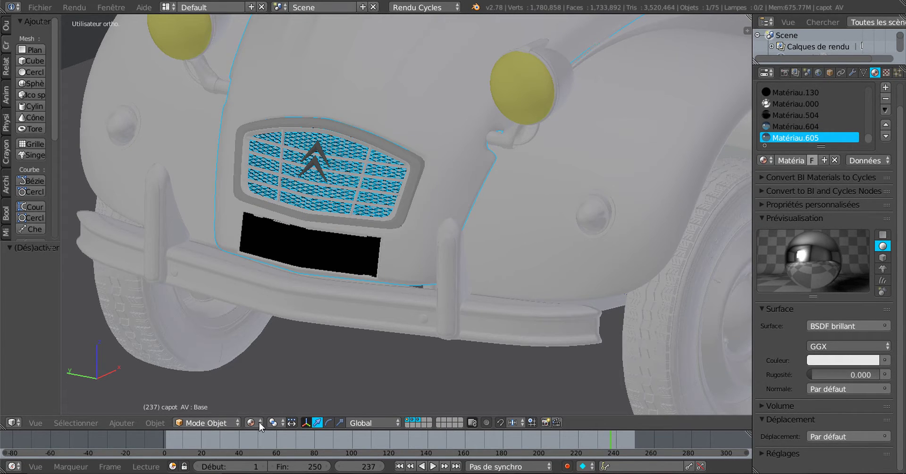
# Check the new grille mesh texture in rendered preview, then review it again in material shading.
pyautogui.click(260, 423)
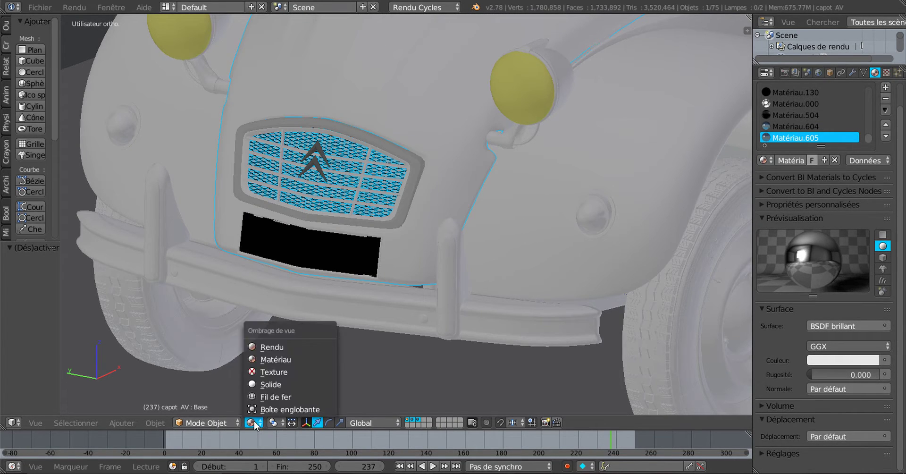
pyautogui.click(264, 346)
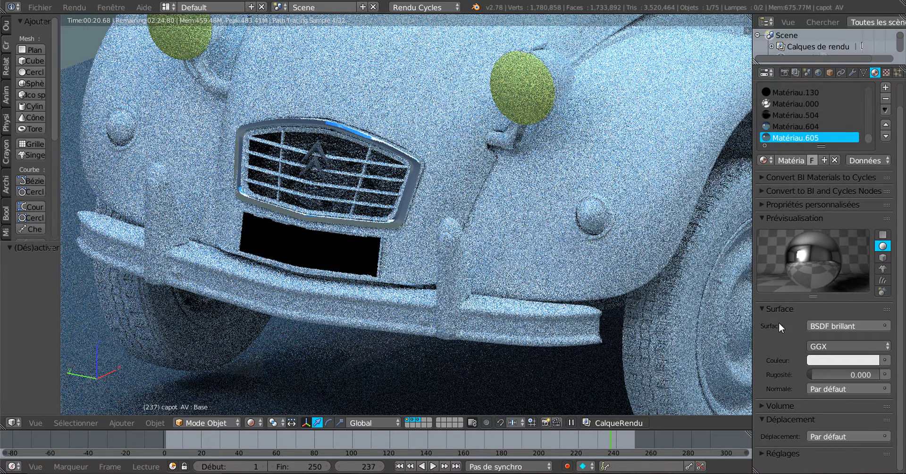
pyautogui.scroll(2, 306, 152)
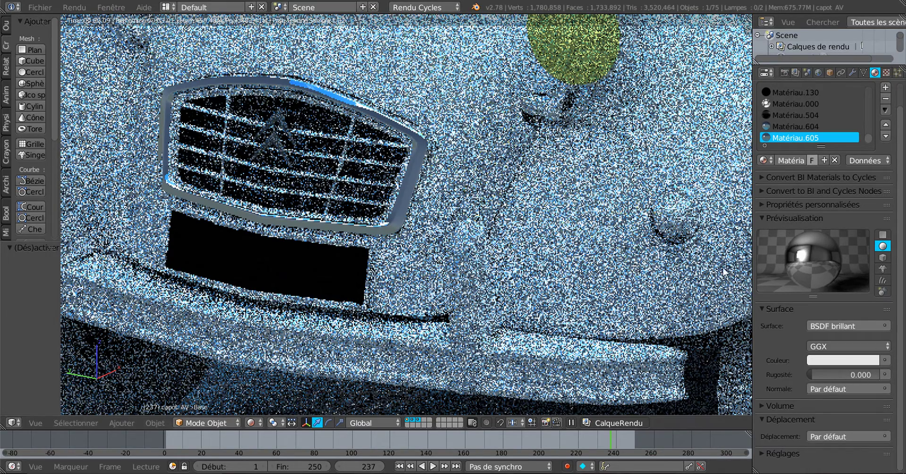
pyautogui.scroll(-1, 681, 289)
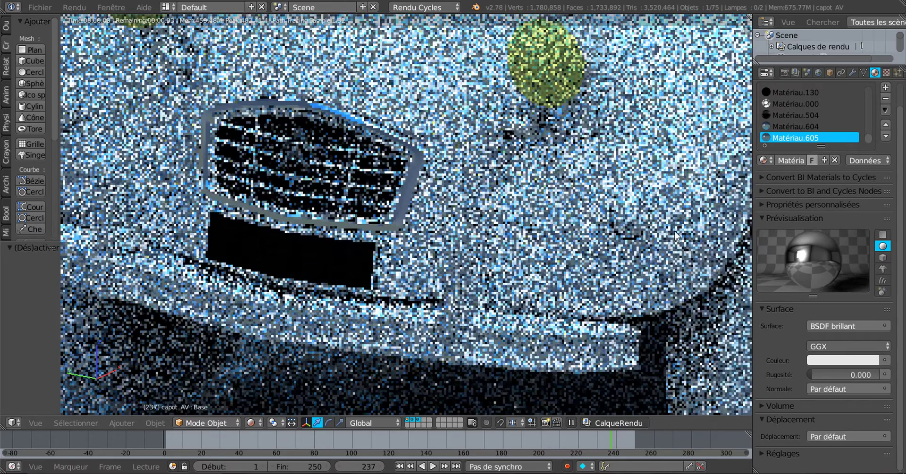
pyautogui.press('Tab')
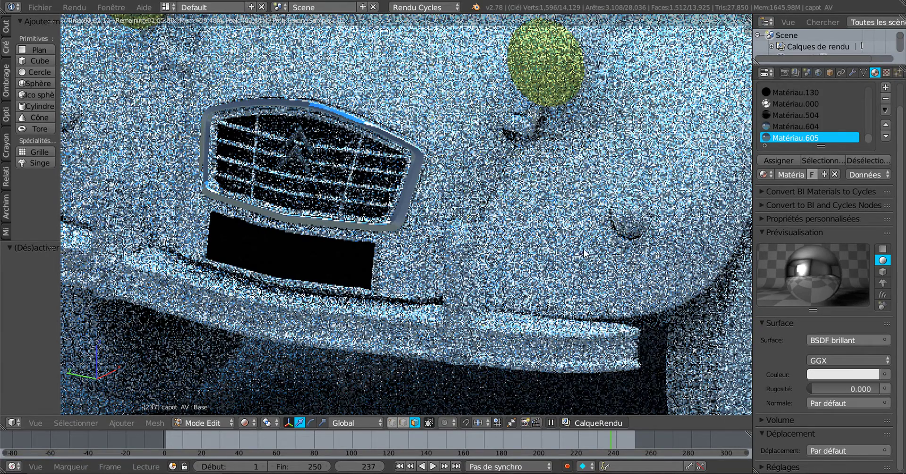
pyautogui.click(249, 421)
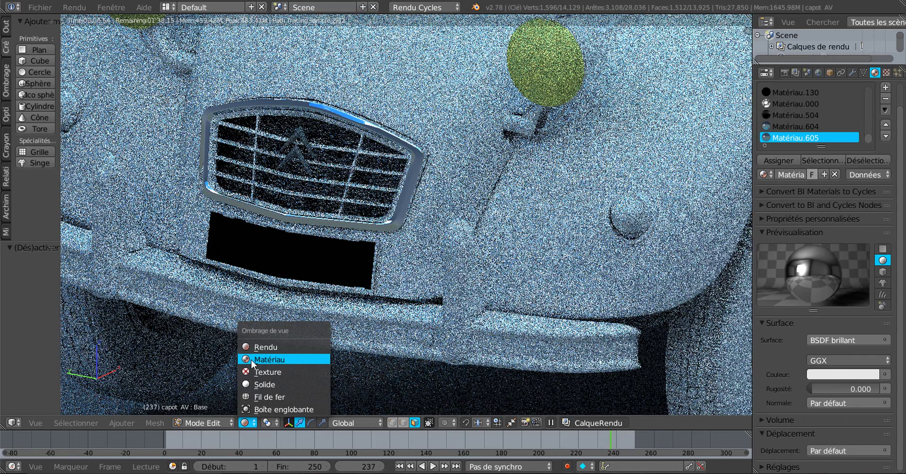
pyautogui.click(251, 359)
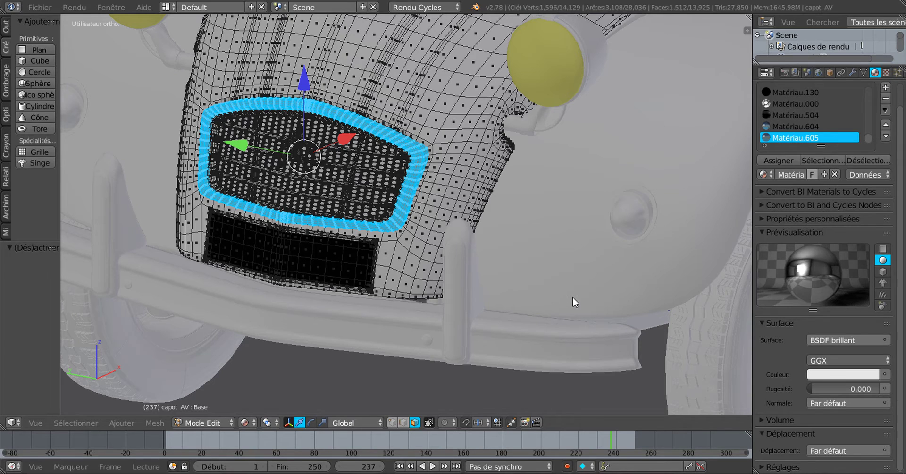
pyautogui.press('Tab')
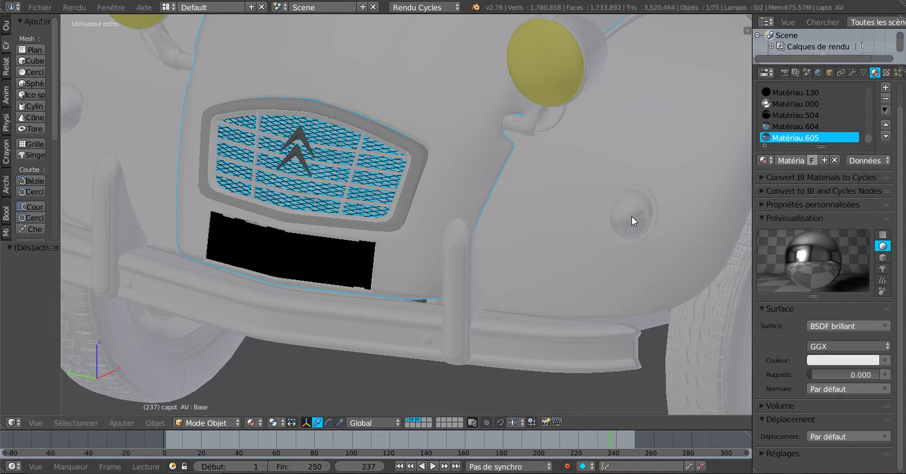
# Select the left wing object aile et clignotant G and inspect its indicator lens in Edit Mode.
pyautogui.rightClick(583, 248)
pyautogui.keyDown('shift'); pyautogui.moveTo(621, 257); pyautogui.dragTo(499, 265, button='middle'); pyautogui.keyUp('shift')
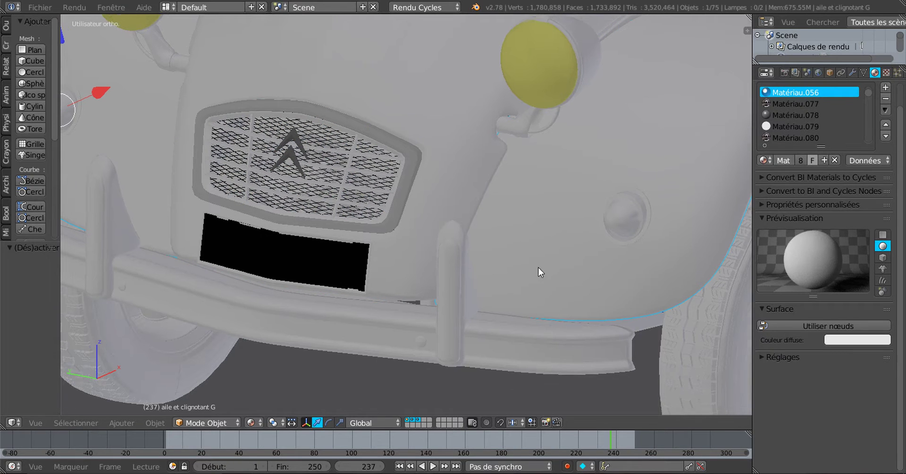
pyautogui.scroll(2, 520, 274)
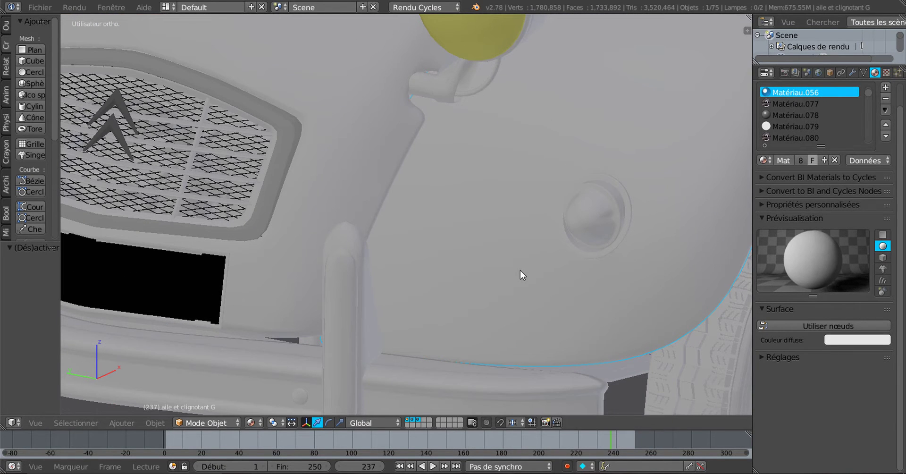
pyautogui.press('Tab')
pyautogui.scroll(2, 582, 271)
pyautogui.scroll(2, 582, 271)
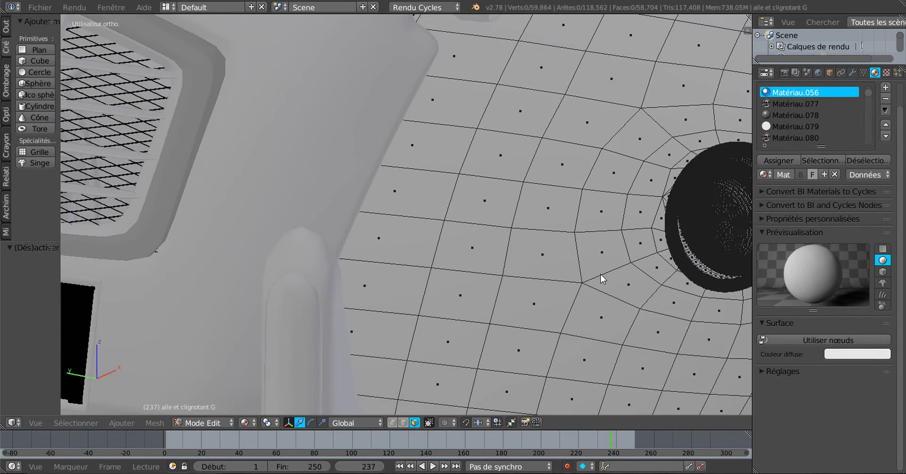
pyautogui.keyDown('shift'); pyautogui.moveTo(623, 284); pyautogui.dragTo(470, 281, button='middle'); pyautogui.keyUp('shift')
pyautogui.scroll(2, 470, 282)
pyautogui.moveTo(530, 271)
pyautogui.keyDown('shift'); pyautogui.mouseDown(button='middle')
pyautogui.moveTo(604, 269)
pyautogui.moveTo(448, 284)
pyautogui.mouseUp(button='middle'); pyautogui.keyUp('shift')
pyautogui.scroll(1, 579, 245)
pyautogui.scroll(1, 602, 247)
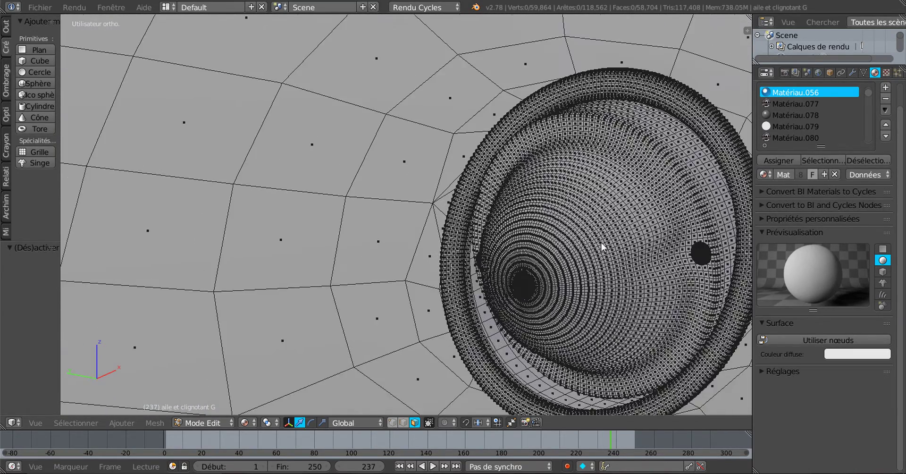
pyautogui.scroll(2, 603, 245)
pyautogui.rightClick(681, 212)
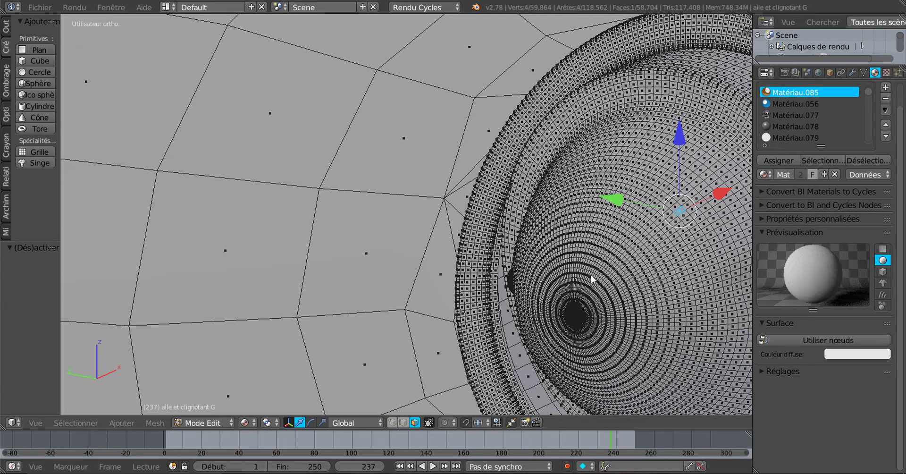
pyautogui.scroll(-3, 632, 347)
pyautogui.scroll(-2, 632, 344)
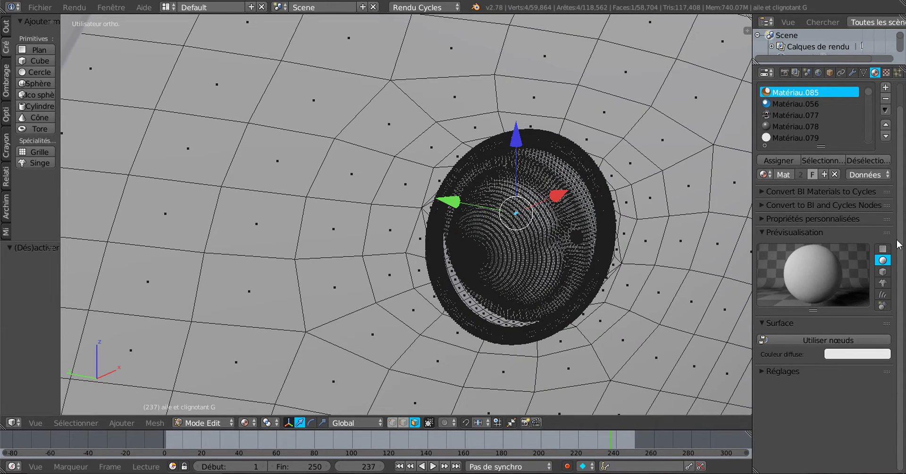
pyautogui.moveTo(900, 245); pyautogui.dragTo(903, 140)
pyautogui.press('Tab')
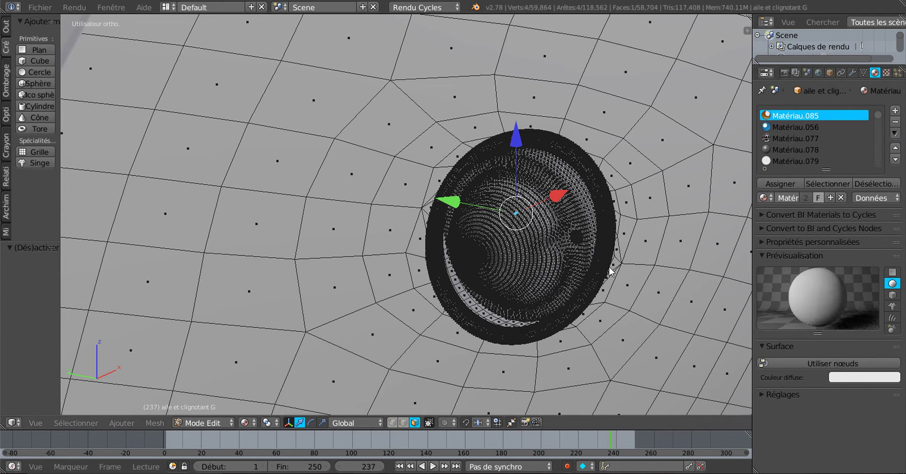
# Switch to rendered shading and add a wing material slot, first assigning the orange Matériau.591.
pyautogui.hotkey('shift', 'z')
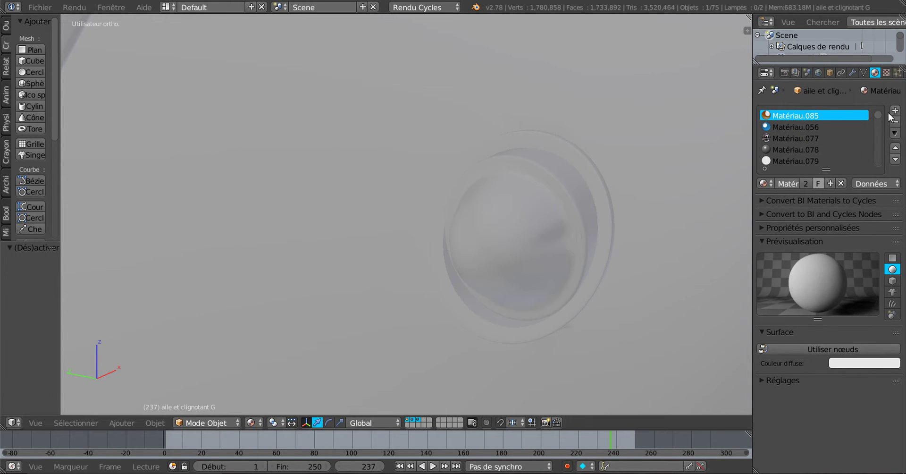
pyautogui.click(896, 111)
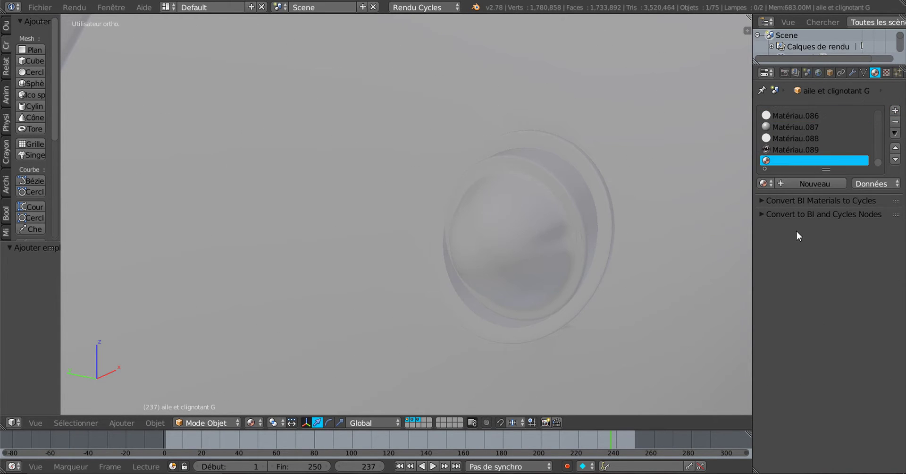
pyautogui.click(805, 182)
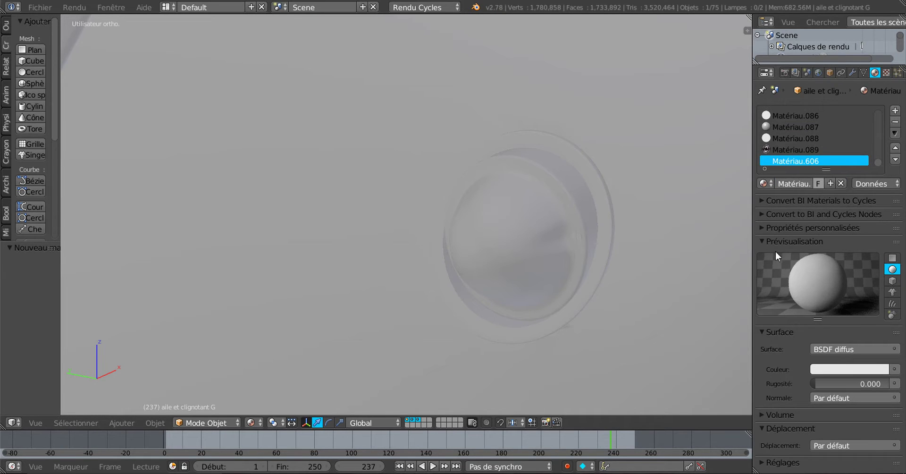
pyautogui.click(762, 182)
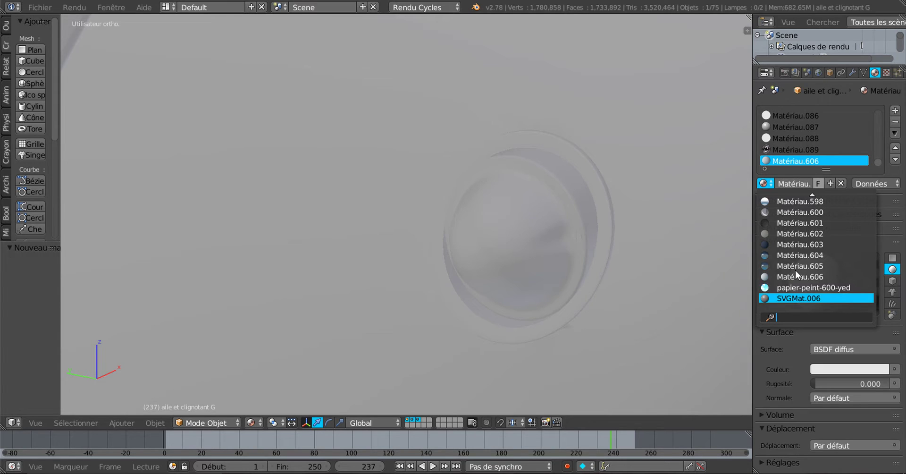
pyautogui.scroll(2, 795, 270)
pyautogui.scroll(8, 795, 270)
pyautogui.scroll(4, 795, 269)
pyautogui.scroll(3, 795, 270)
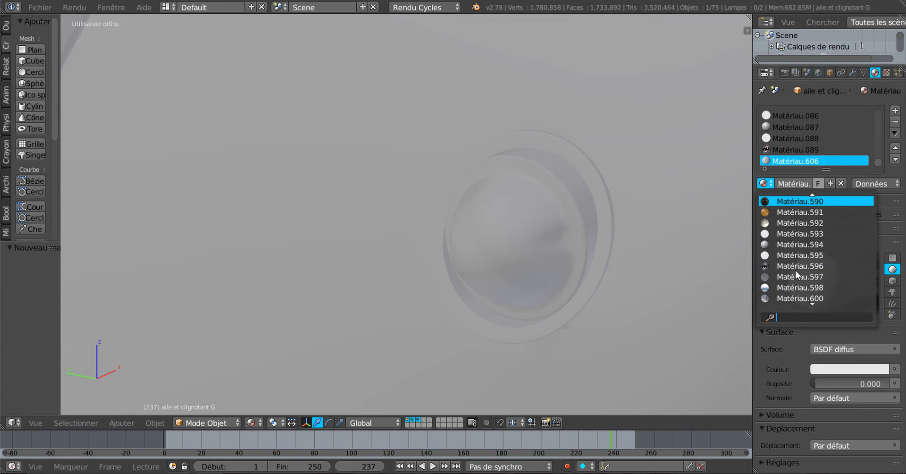
pyautogui.scroll(1, 795, 270)
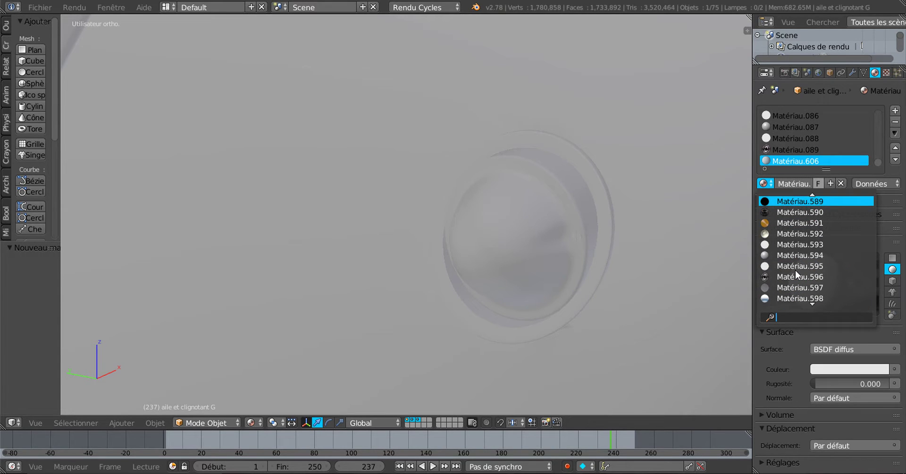
pyautogui.click(798, 225)
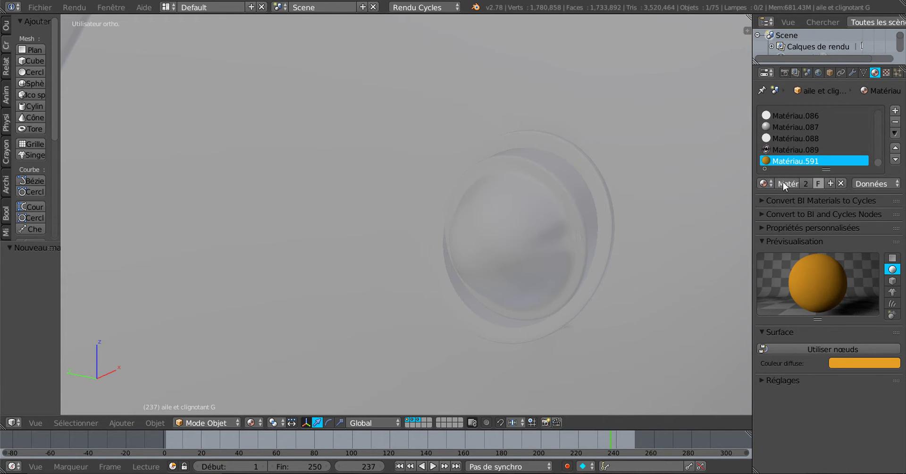
# Replace the slot's material with Matériau.556 and enable Use Nodes on it.
pyautogui.click(763, 184)
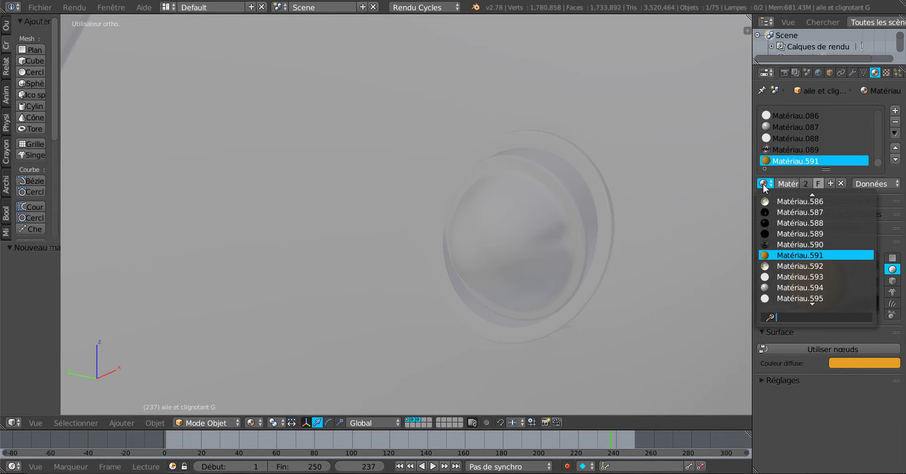
pyautogui.scroll(-3, 814, 280)
pyautogui.scroll(-2, 815, 281)
pyautogui.scroll(-4, 814, 281)
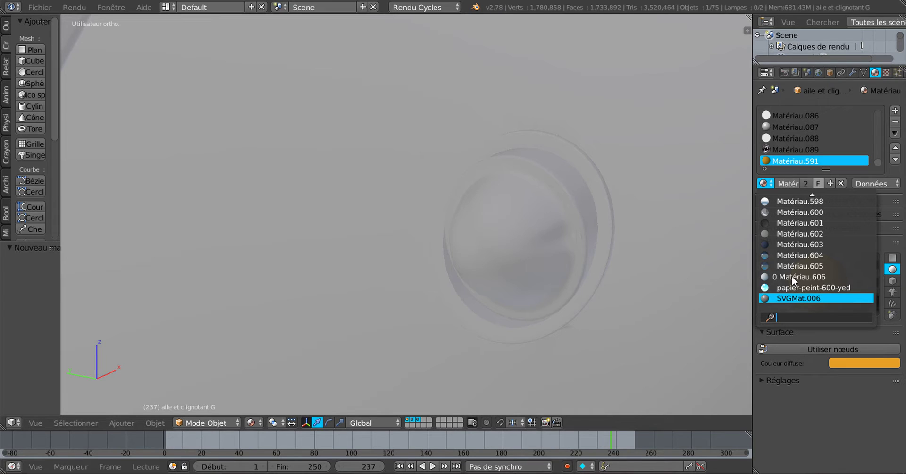
pyautogui.scroll(5, 792, 276)
pyautogui.scroll(10, 793, 277)
pyautogui.scroll(5, 793, 276)
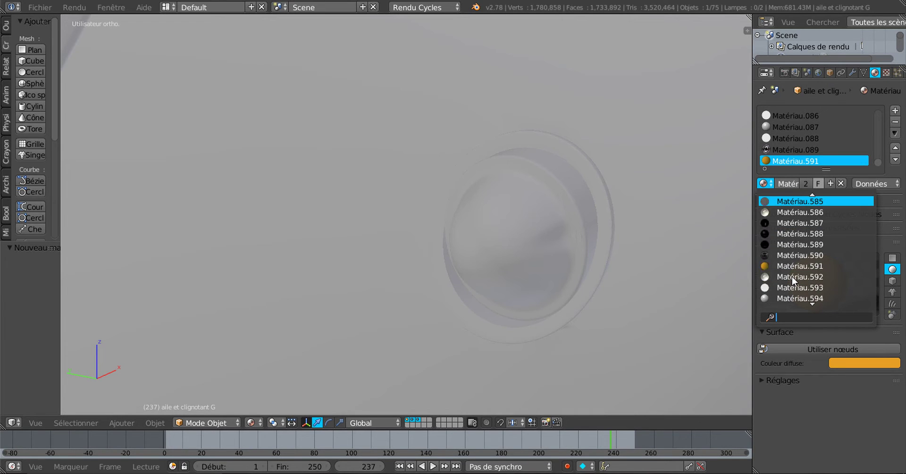
pyautogui.scroll(4, 793, 276)
pyautogui.scroll(5, 792, 277)
pyautogui.scroll(4, 793, 277)
pyautogui.scroll(4, 792, 276)
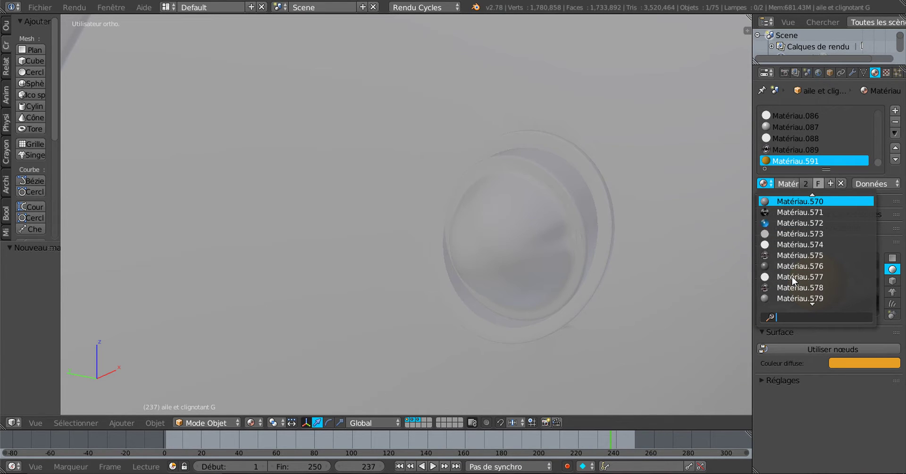
pyautogui.scroll(4, 793, 276)
pyautogui.scroll(4, 792, 276)
pyautogui.scroll(4, 792, 276)
pyautogui.scroll(4, 792, 277)
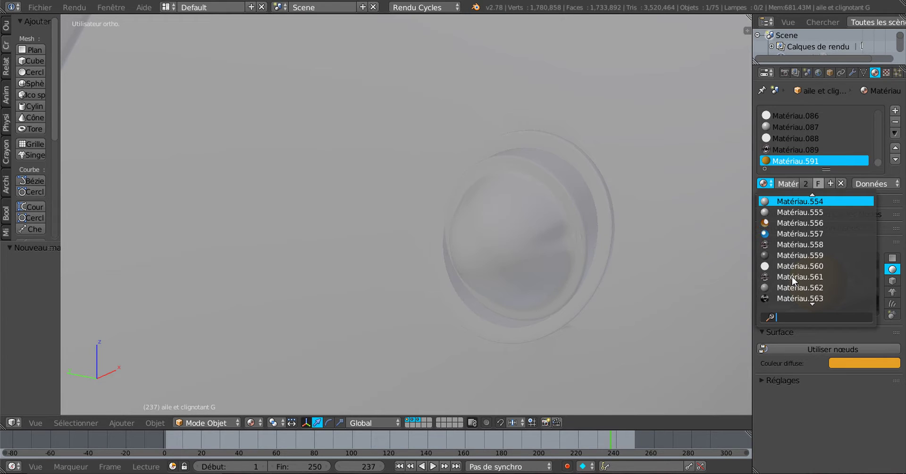
pyautogui.click(799, 222)
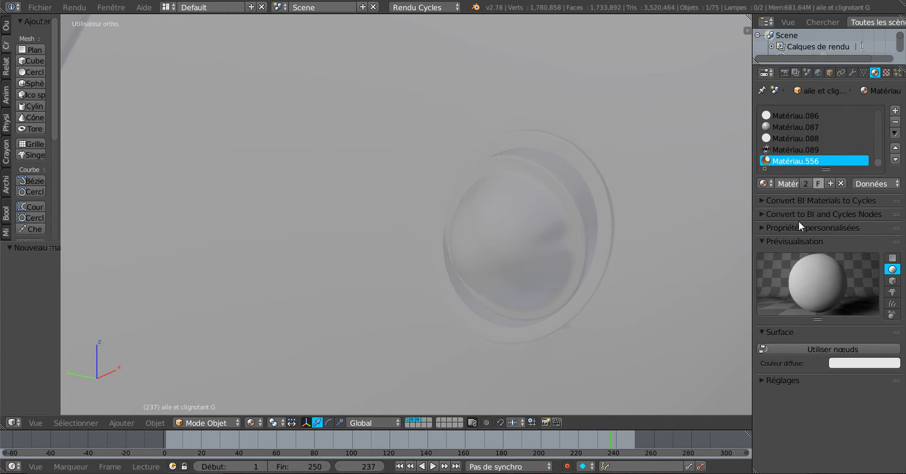
pyautogui.click(762, 182)
pyautogui.scroll(6, 800, 255)
pyautogui.scroll(5, 800, 255)
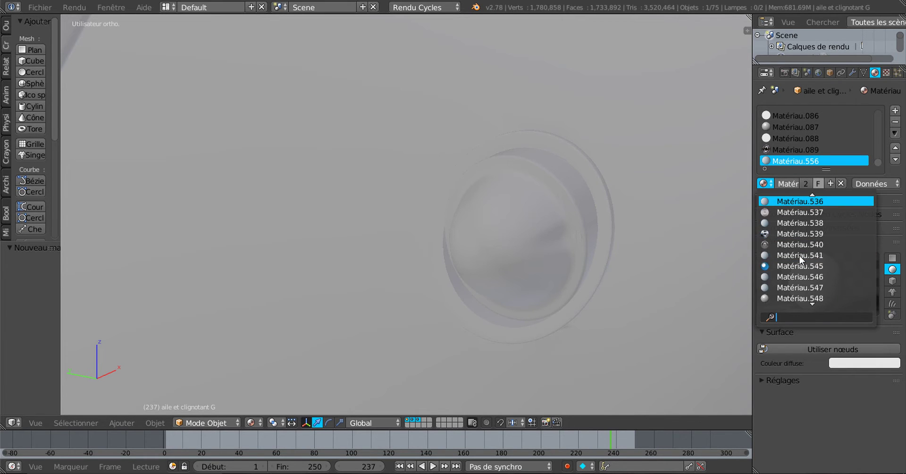
pyautogui.scroll(5, 799, 255)
pyautogui.scroll(5, 798, 255)
pyautogui.scroll(5, 799, 256)
pyautogui.scroll(2, 799, 255)
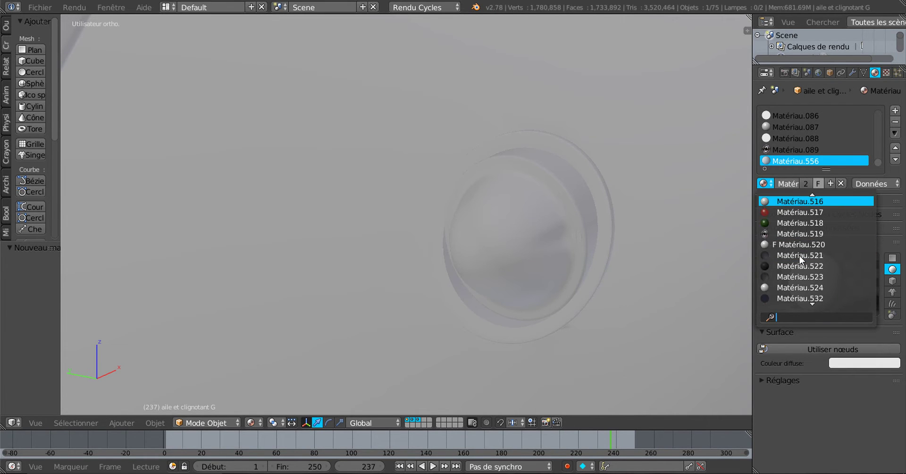
pyautogui.scroll(2, 799, 255)
pyautogui.scroll(2, 800, 255)
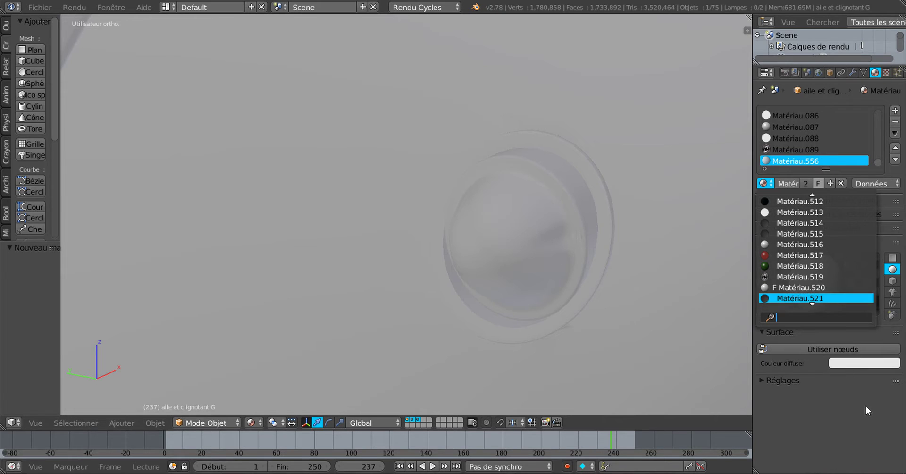
pyautogui.click(853, 350)
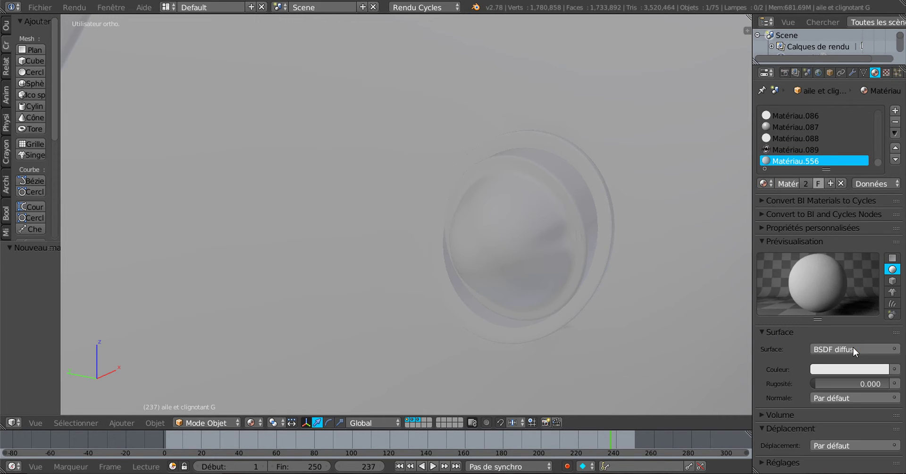
# Feed Matériau.556's diffuse colour from an Image Texture using the orange 'Texture Ca…AV 1.png.000' image.
pyautogui.click(894, 370)
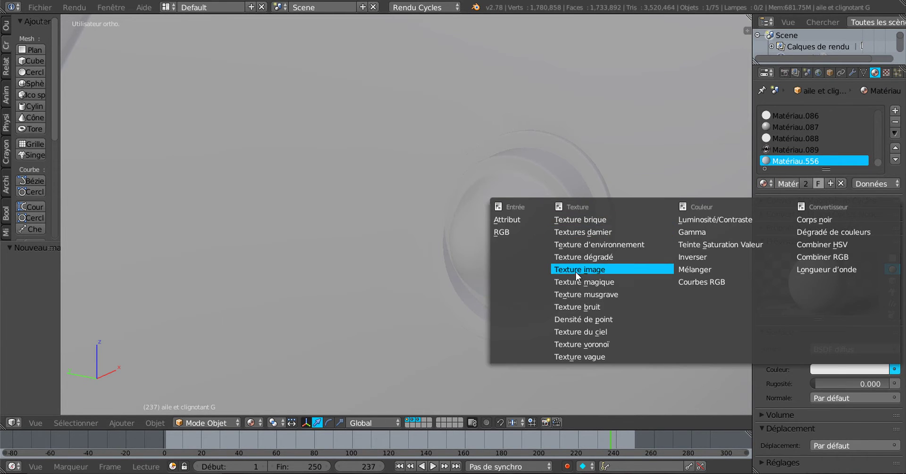
pyautogui.click(619, 271)
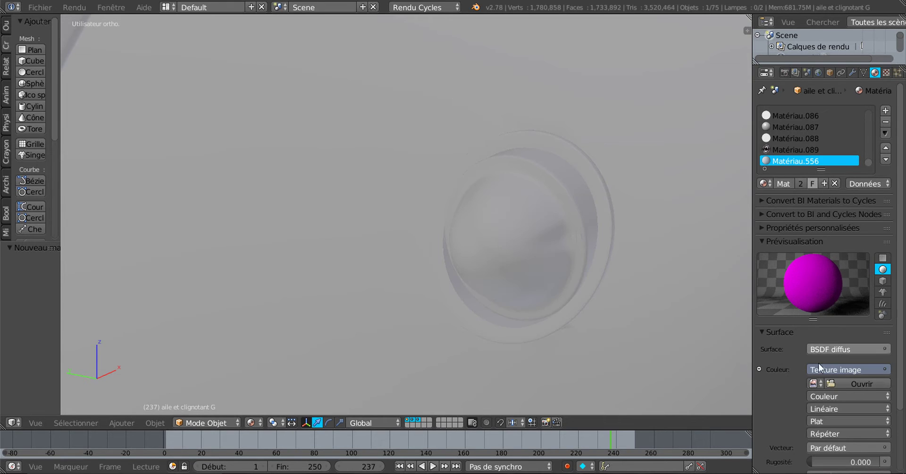
pyautogui.click(813, 384)
pyautogui.scroll(-3, 778, 338)
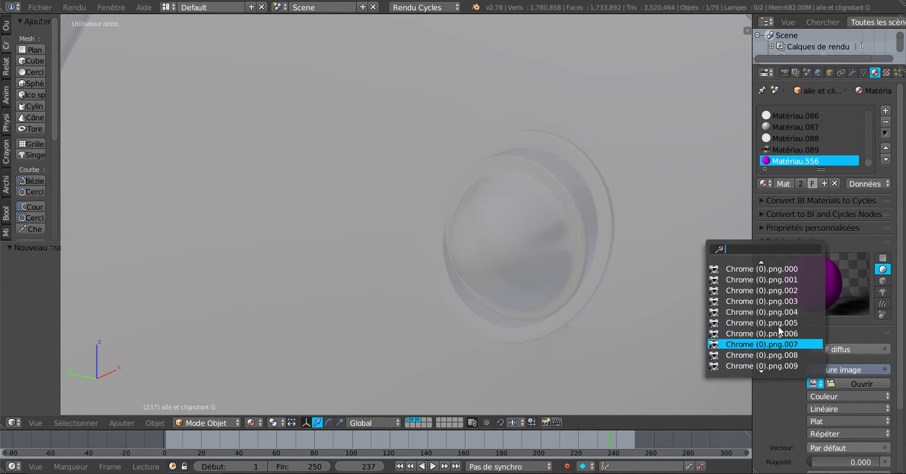
pyautogui.scroll(-3, 778, 327)
pyautogui.scroll(-3, 778, 326)
pyautogui.scroll(-3, 778, 326)
pyautogui.scroll(-3, 778, 326)
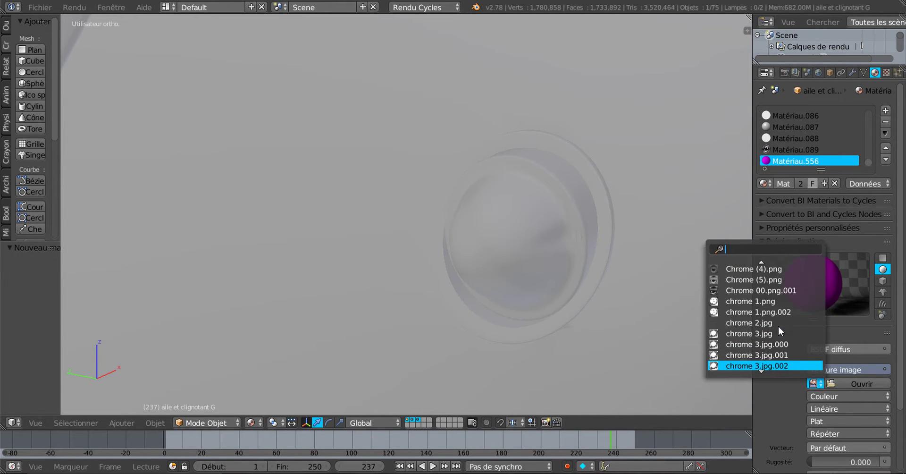
pyautogui.scroll(-1, 778, 326)
pyautogui.scroll(-8, 778, 327)
pyautogui.scroll(-5, 778, 327)
pyautogui.scroll(-8, 777, 327)
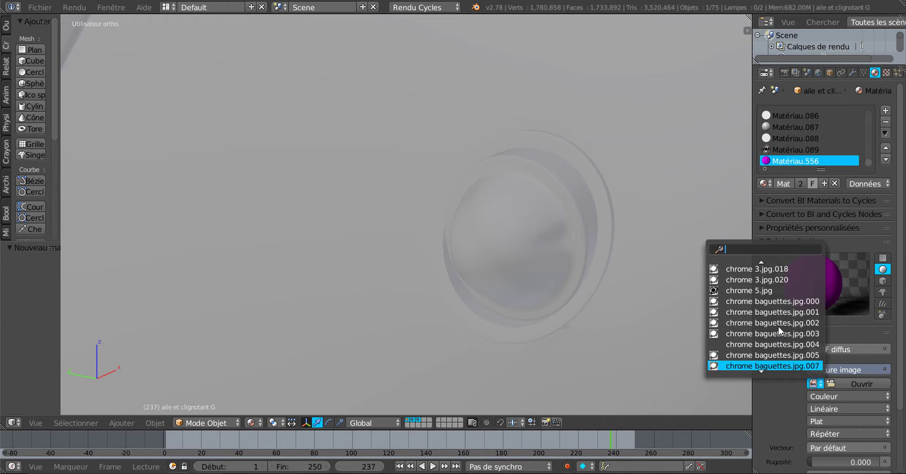
pyautogui.scroll(-4, 778, 326)
pyautogui.scroll(-5, 778, 326)
pyautogui.scroll(-6, 778, 326)
pyautogui.scroll(-7, 778, 326)
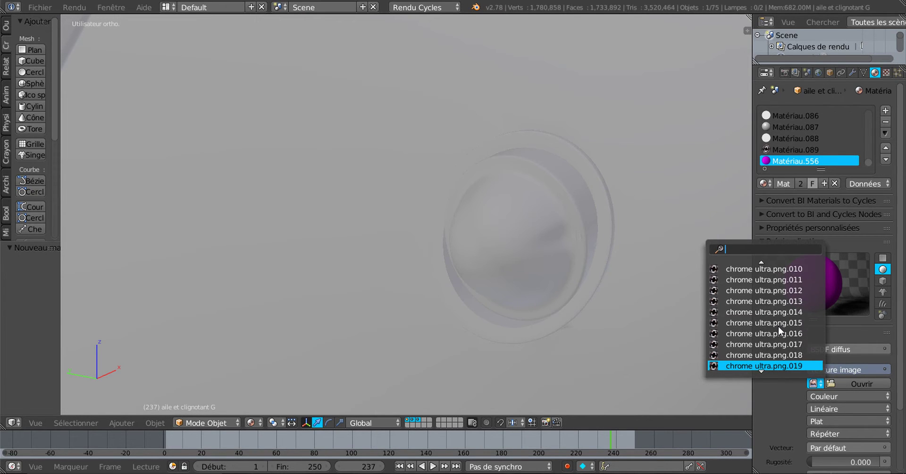
pyautogui.scroll(-8, 777, 327)
pyautogui.scroll(-10, 778, 327)
pyautogui.scroll(-6, 778, 327)
pyautogui.scroll(-12, 777, 326)
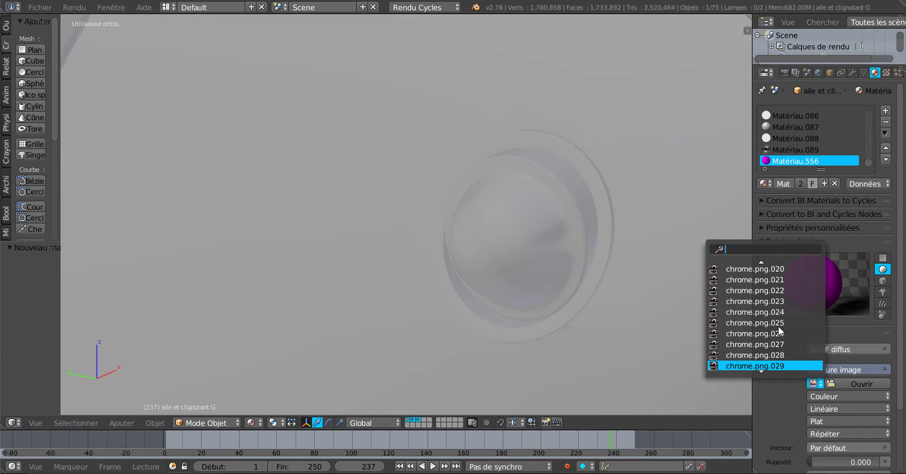
pyautogui.scroll(-3, 778, 326)
pyautogui.scroll(-8, 778, 327)
pyautogui.scroll(-5, 778, 326)
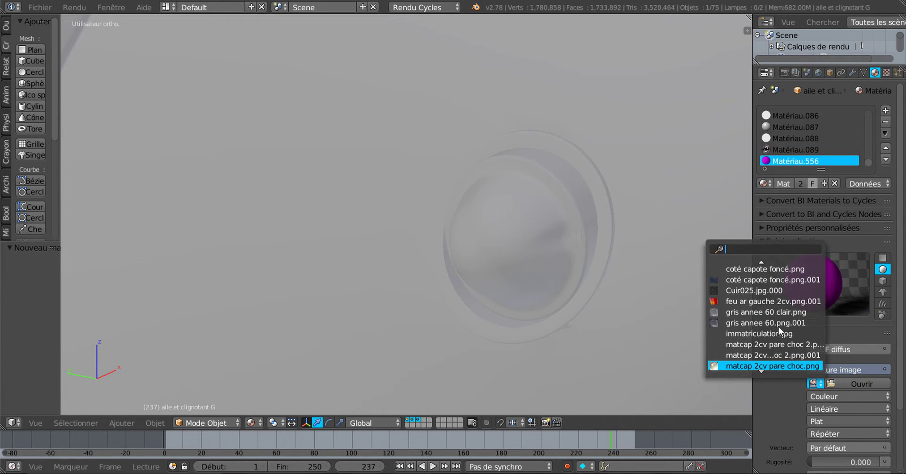
pyautogui.scroll(-1, 778, 327)
pyautogui.scroll(-4, 778, 326)
pyautogui.scroll(-6, 778, 327)
pyautogui.scroll(-1, 778, 326)
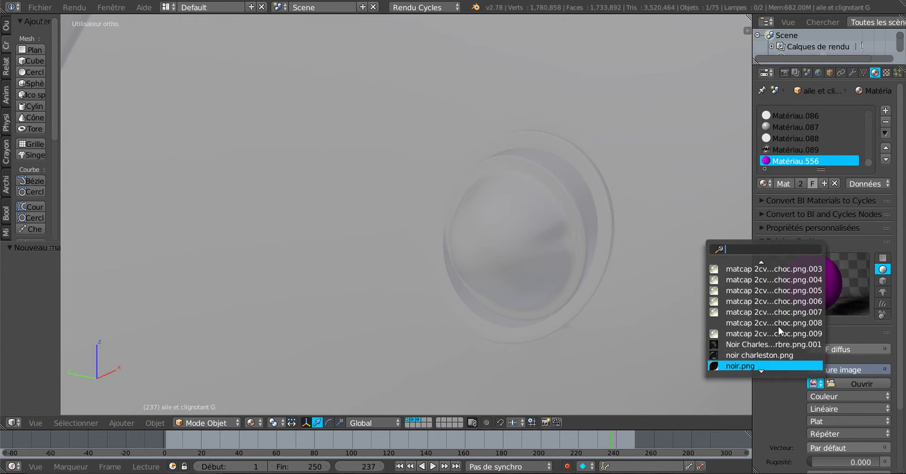
pyautogui.scroll(-7, 778, 326)
pyautogui.scroll(-6, 778, 326)
pyautogui.scroll(-1, 778, 327)
pyautogui.scroll(-6, 778, 327)
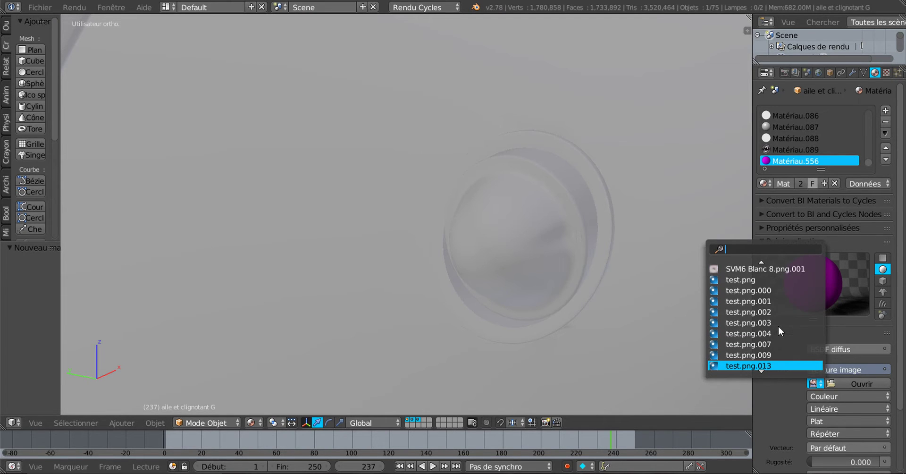
pyautogui.scroll(-8, 778, 326)
pyautogui.scroll(-6, 778, 326)
pyautogui.scroll(-5, 779, 326)
pyautogui.scroll(-12, 779, 327)
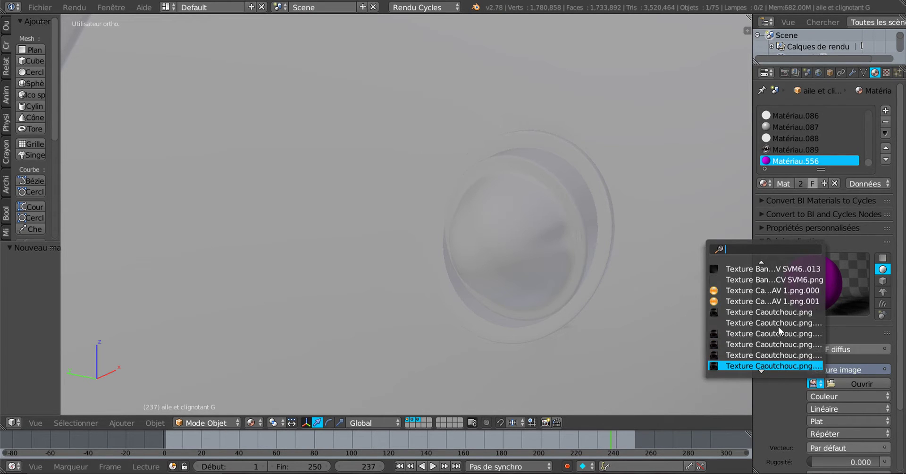
pyautogui.click(747, 294)
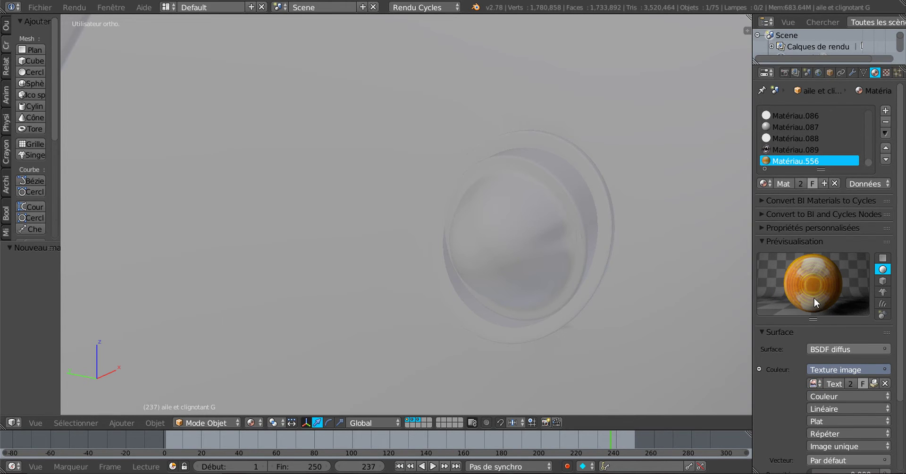
# In Edit Mode, select the linked lens faces, assign Matériau.556, and return to Object Mode.
pyautogui.click(207, 424)
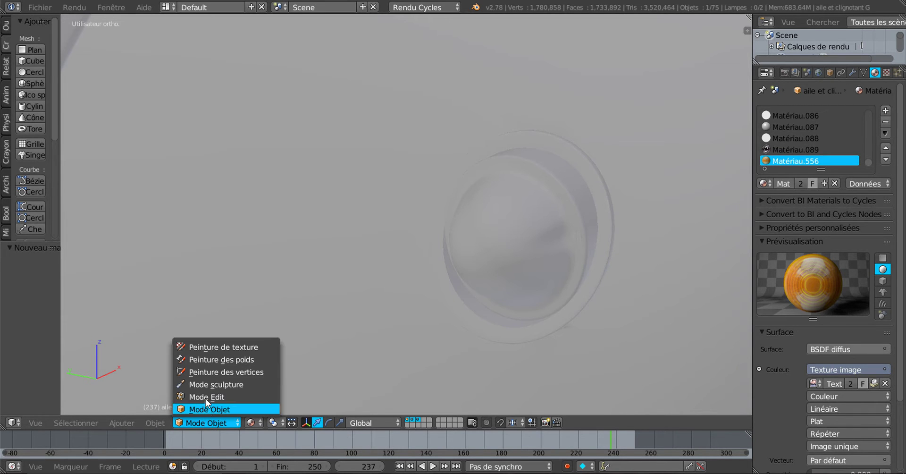
pyautogui.click(226, 396)
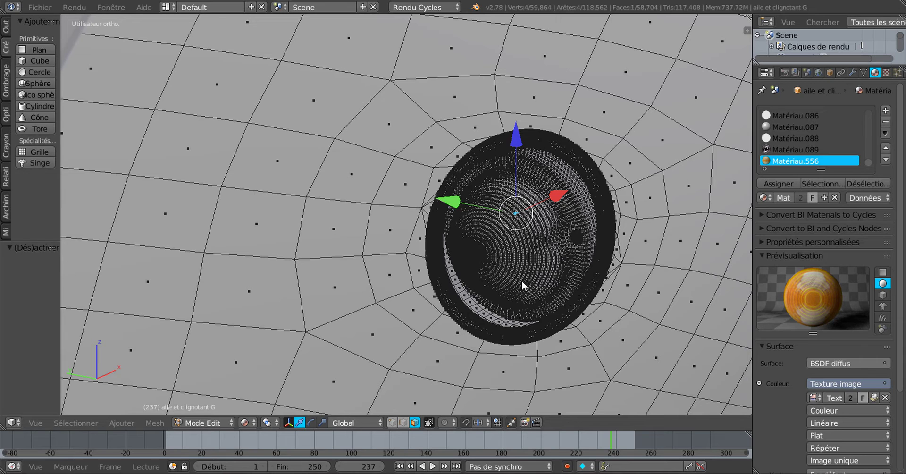
pyautogui.press('l')
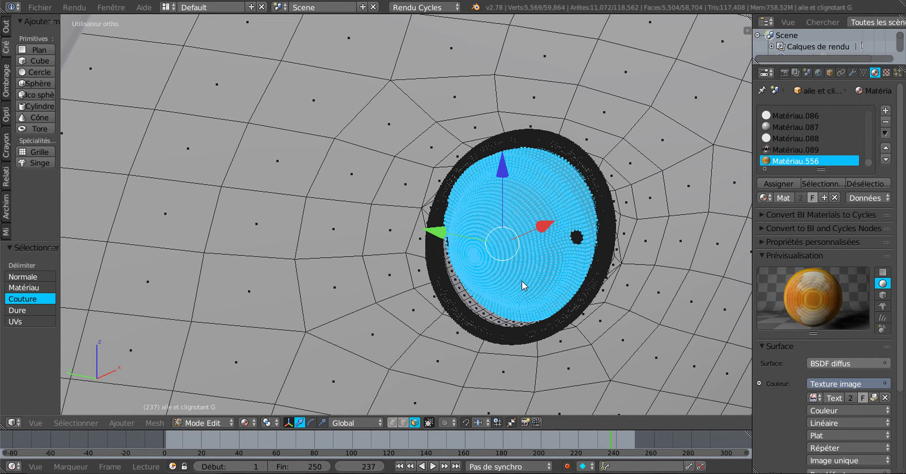
pyautogui.click(779, 184)
pyautogui.press('Tab')
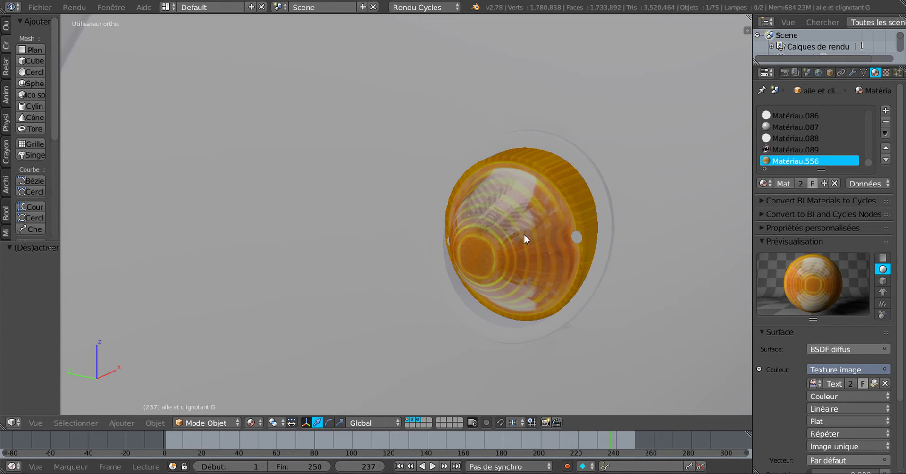
pyautogui.scroll(-3, 524, 234)
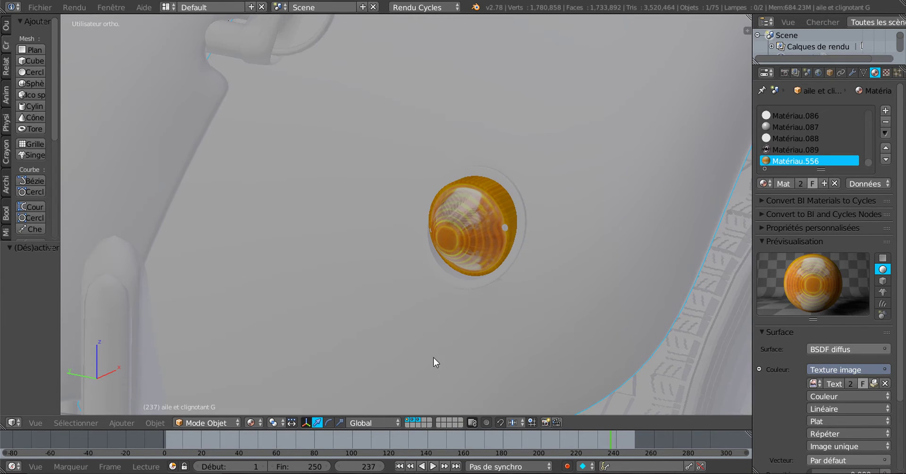
# Set the viewport shading to Rendu (Rendered) for a live Cycles preview of the wing.
pyautogui.click(253, 422)
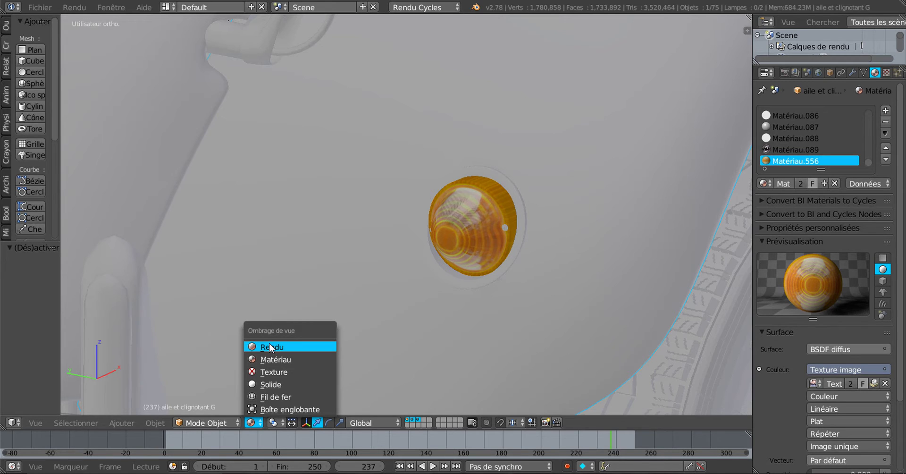
pyautogui.press('Return')
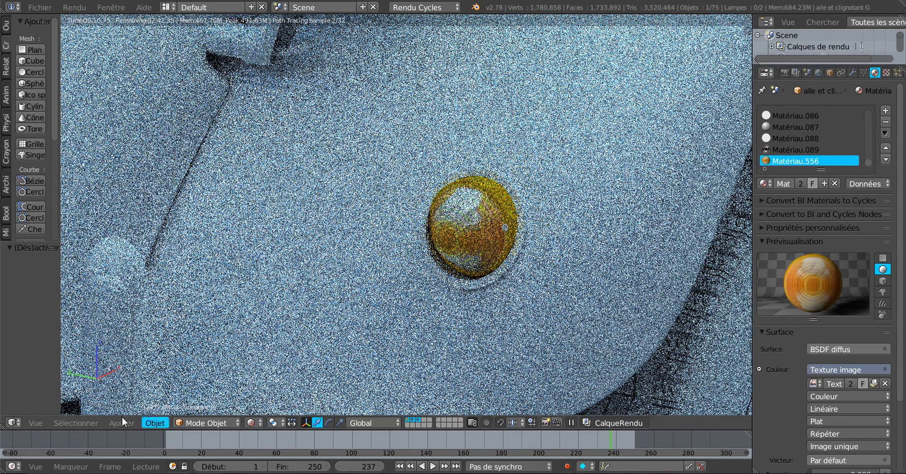
pyautogui.click(121, 423)
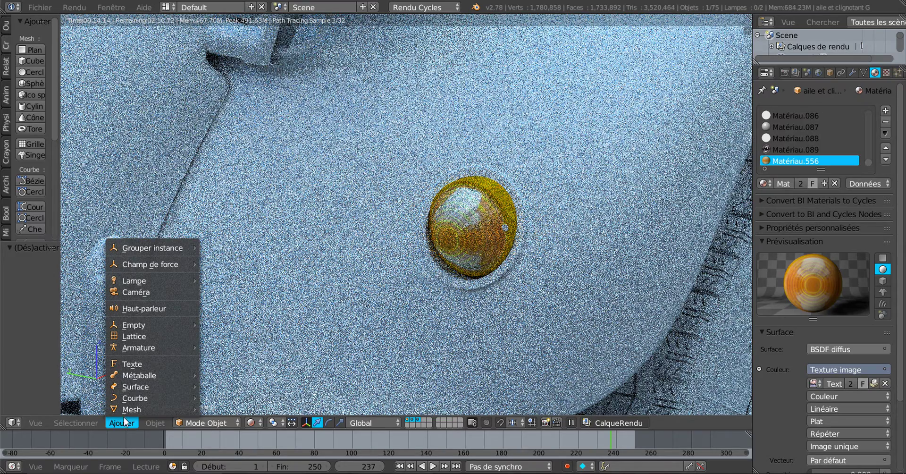
pyautogui.click(180, 423)
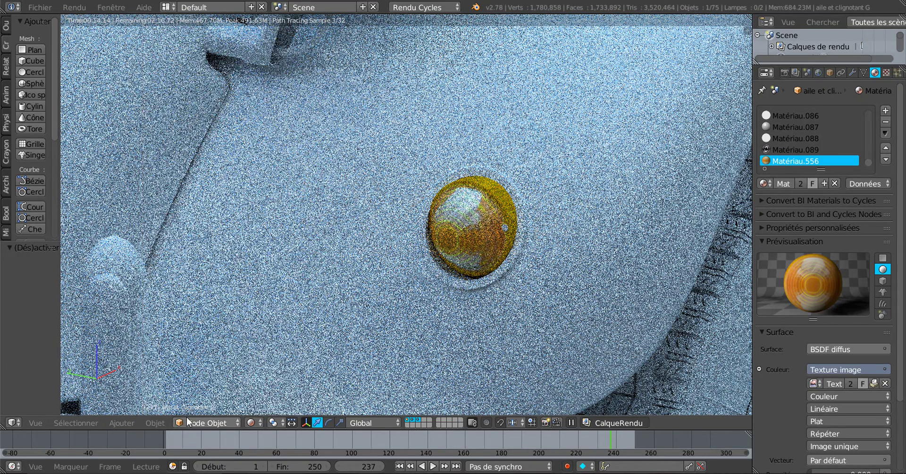
pyautogui.click(190, 423)
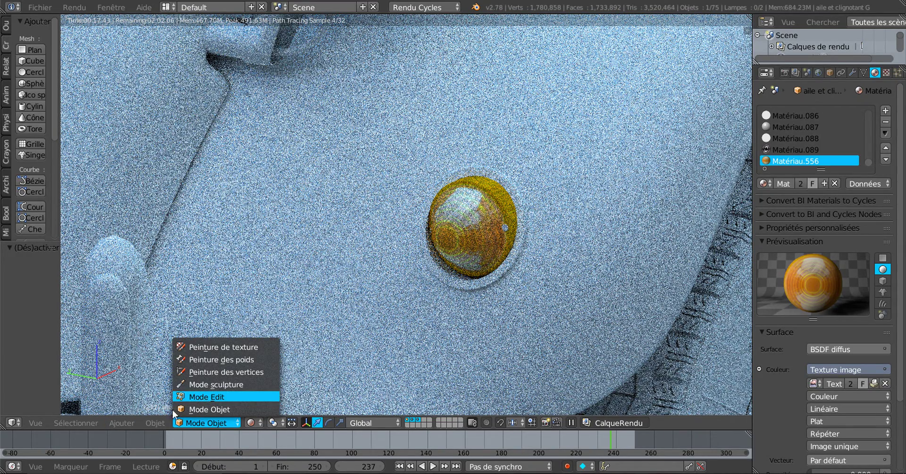
# Put the lamp in Edit Mode, then zoom out and orbit to a high view of the whole 2CV.
pyautogui.click(203, 397)
pyautogui.click(136, 421)
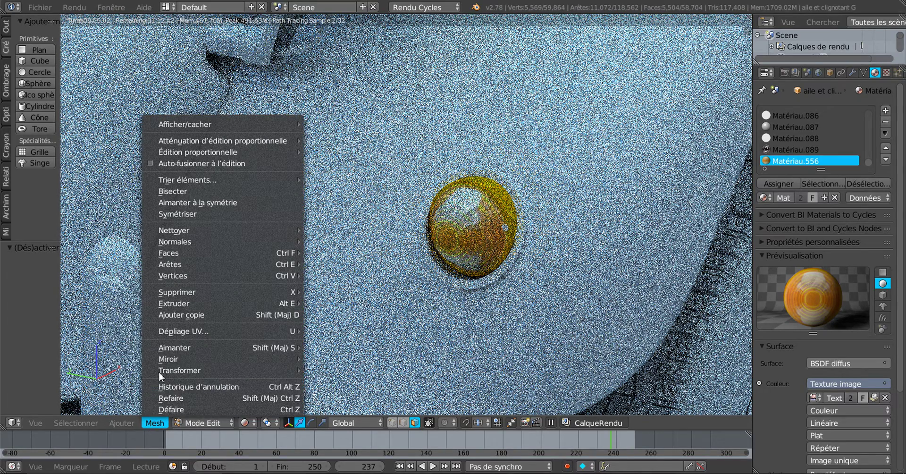
pyautogui.moveTo(177, 331)
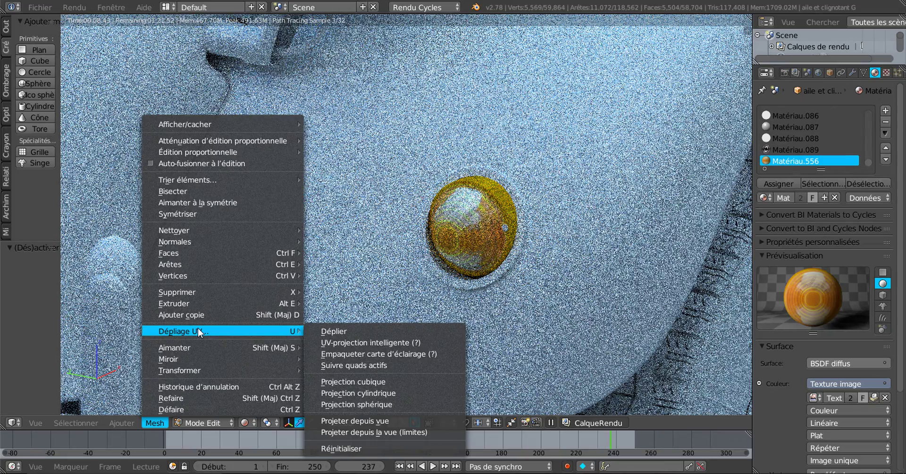
pyautogui.scroll(-5, 492, 275)
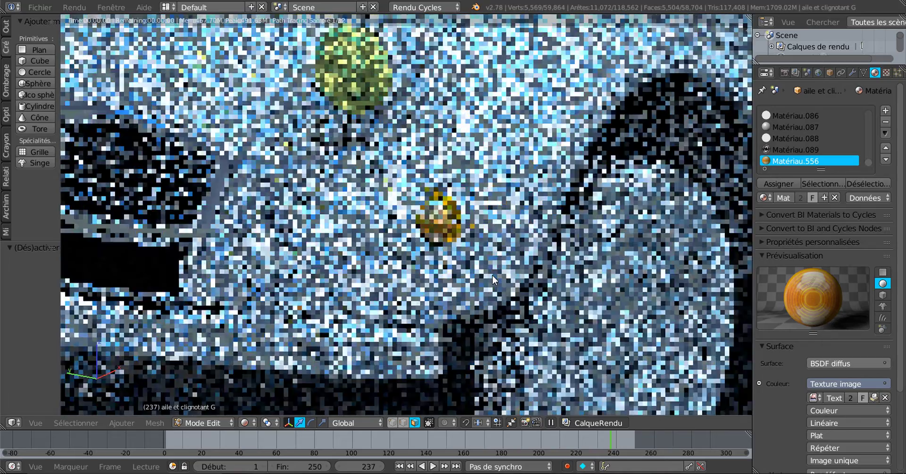
pyautogui.scroll(-1, 433, 323)
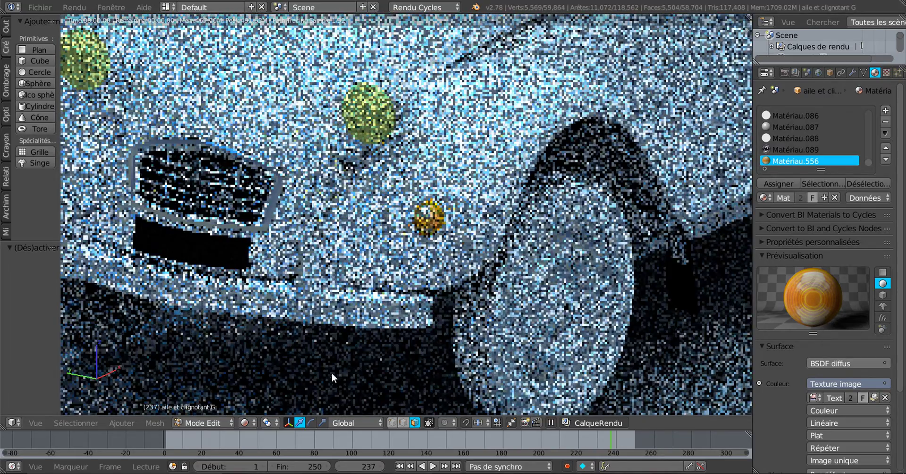
pyautogui.scroll(-2, 346, 360)
pyautogui.scroll(-2, 476, 304)
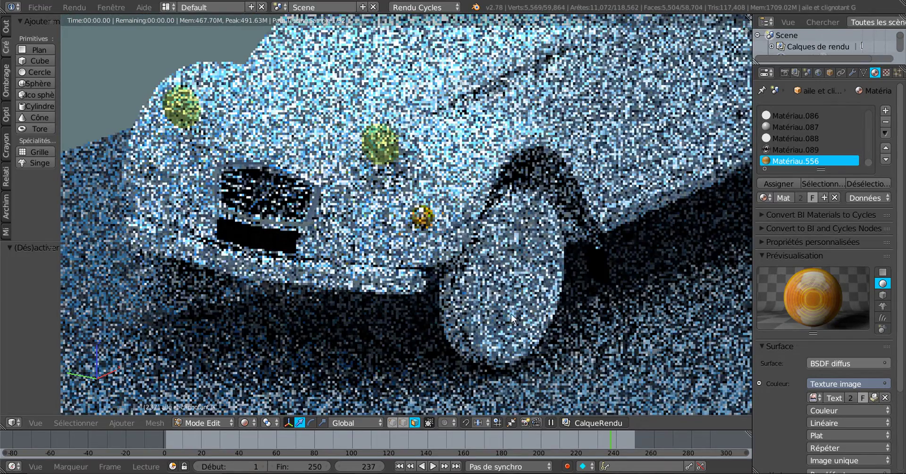
pyautogui.moveTo(476, 304)
pyautogui.mouseDown(button='middle')
pyautogui.moveTo(516, 312)
pyautogui.moveTo(552, 289)
pyautogui.mouseUp(button='middle')
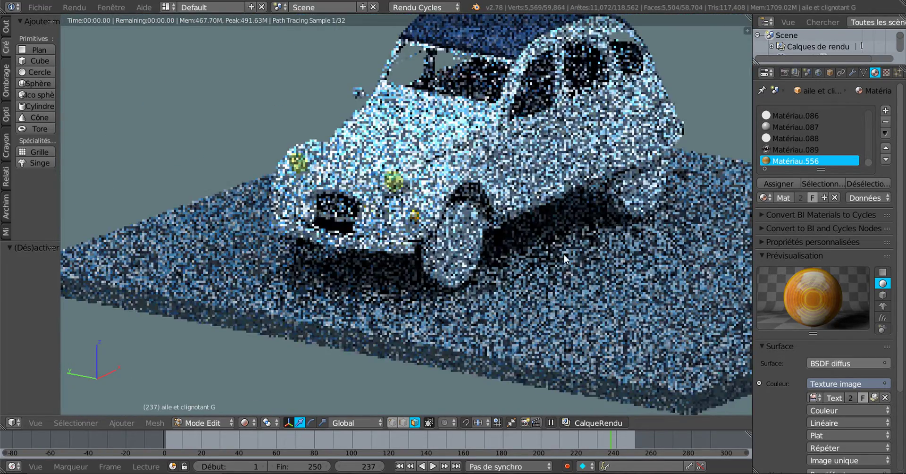
pyautogui.moveTo(563, 254)
pyautogui.mouseDown(button='middle')
pyautogui.moveTo(526, 303)
pyautogui.moveTo(501, 310)
pyautogui.mouseUp(button='middle')
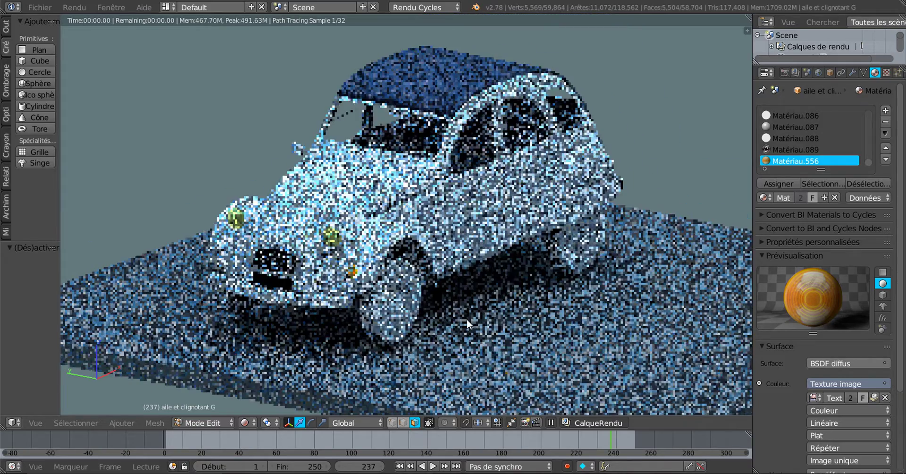